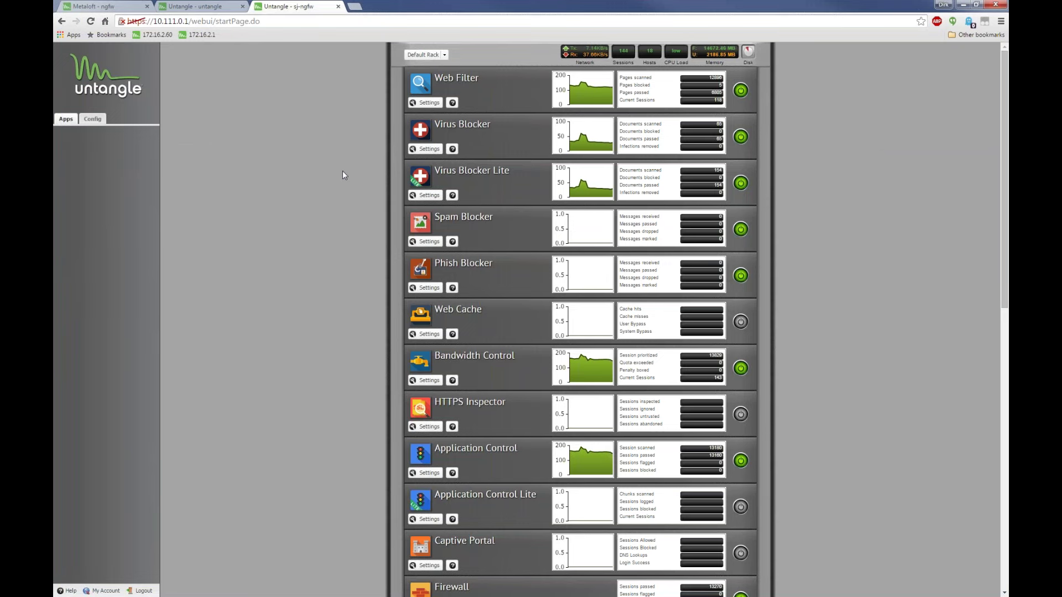
Open the Reports app's settings from the Services section of the apps rack
scroll(272, 100, "down", 10)
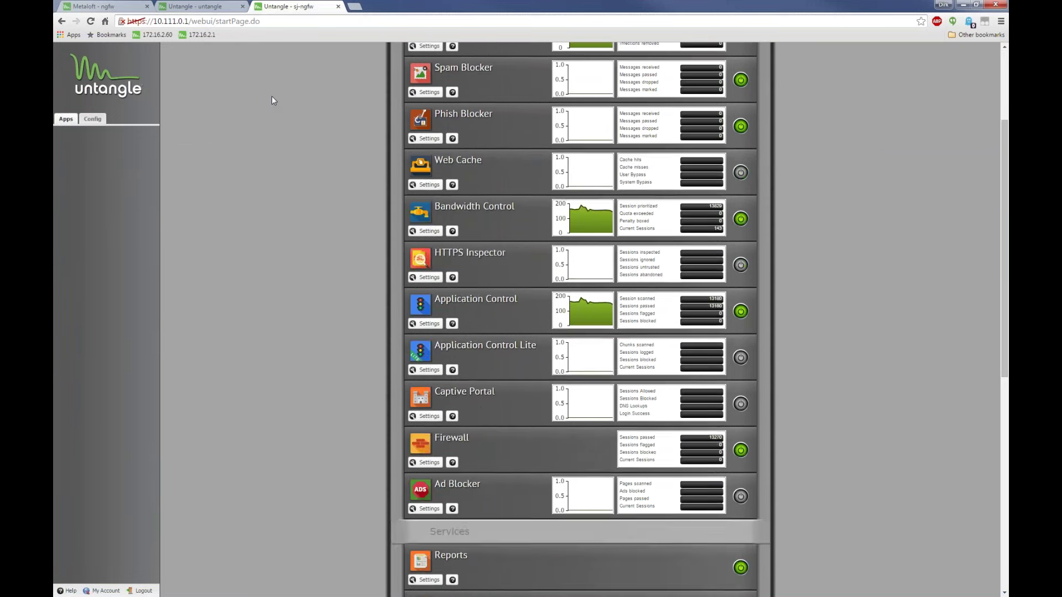
scroll(283, 120, "up", 3)
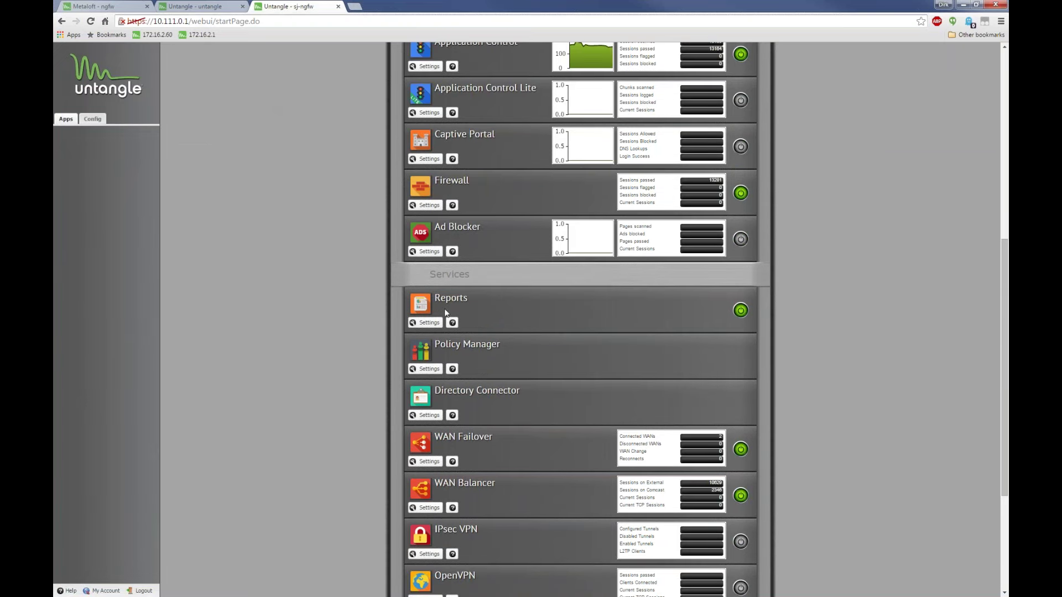
left_click(424, 328)
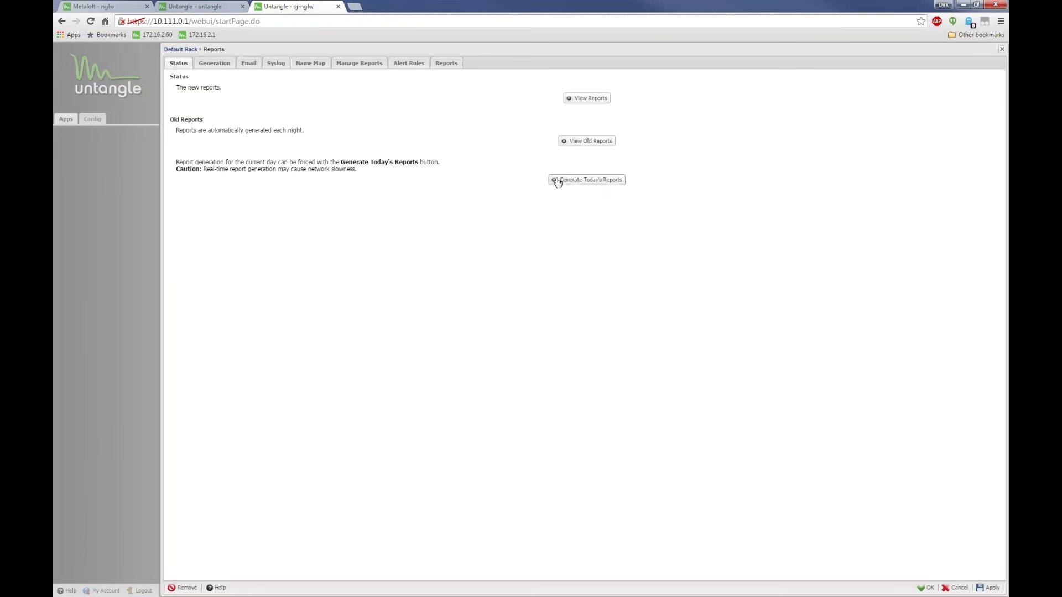
Open the new reports in their own browser tab and select the server address in its URL
left_click(587, 99)
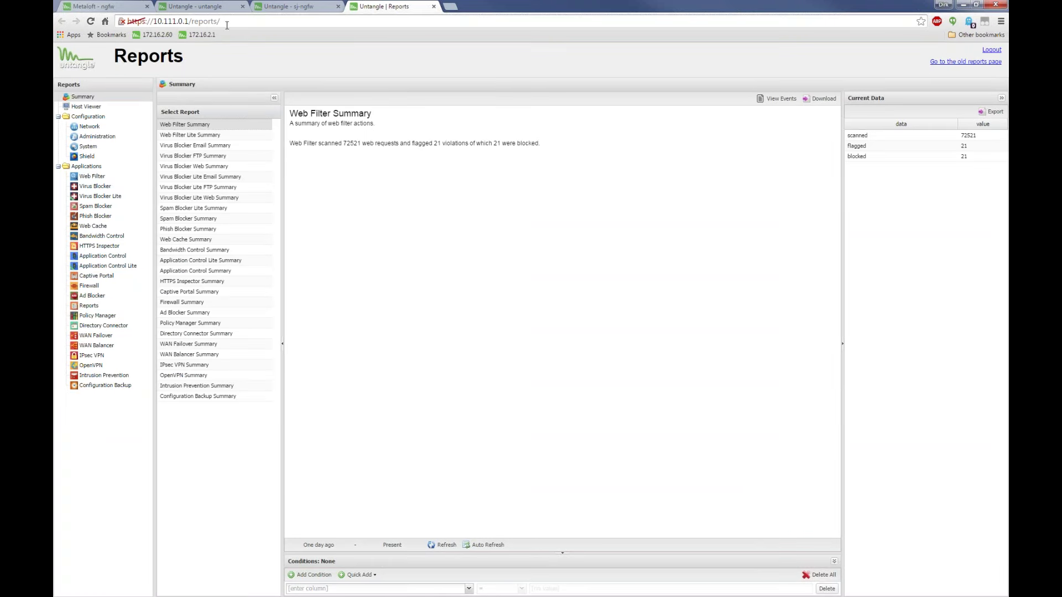
left_click(220, 21)
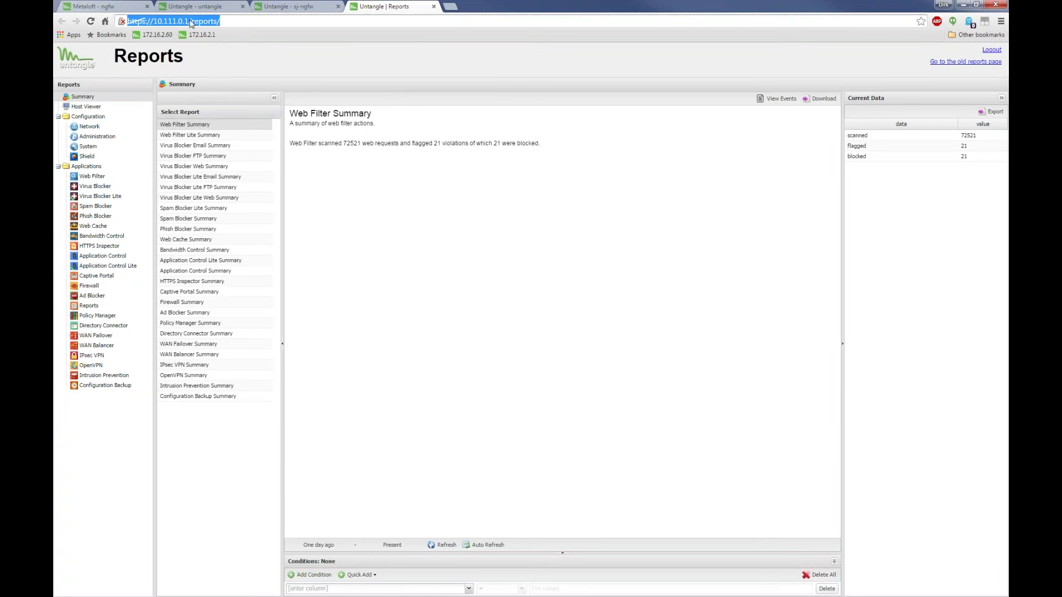
left_click_drag(191, 21, 153, 21)
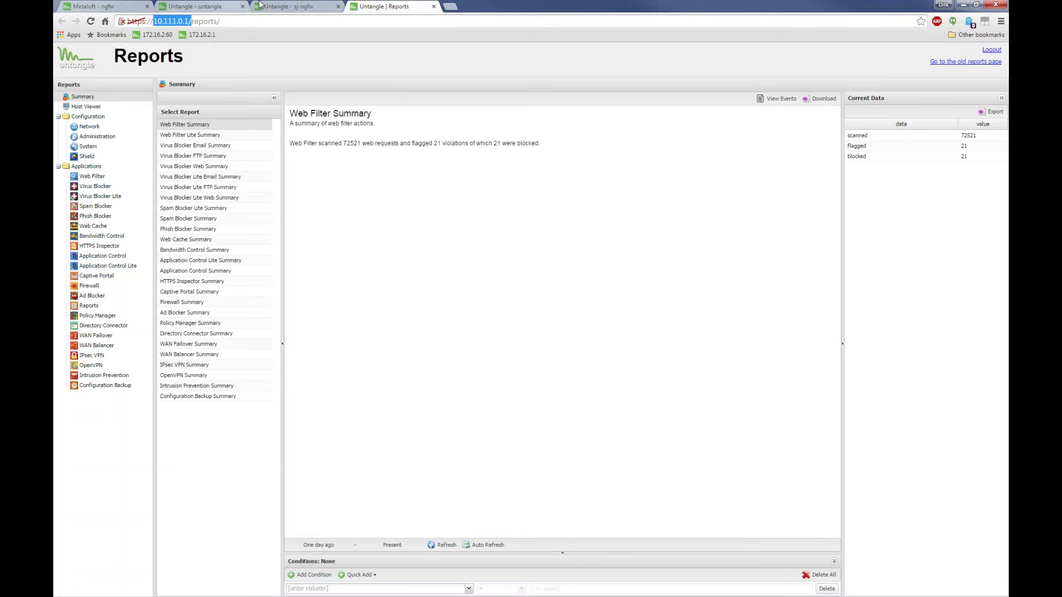
Return to the admin tab and close the Reports settings
left_click(288, 6)
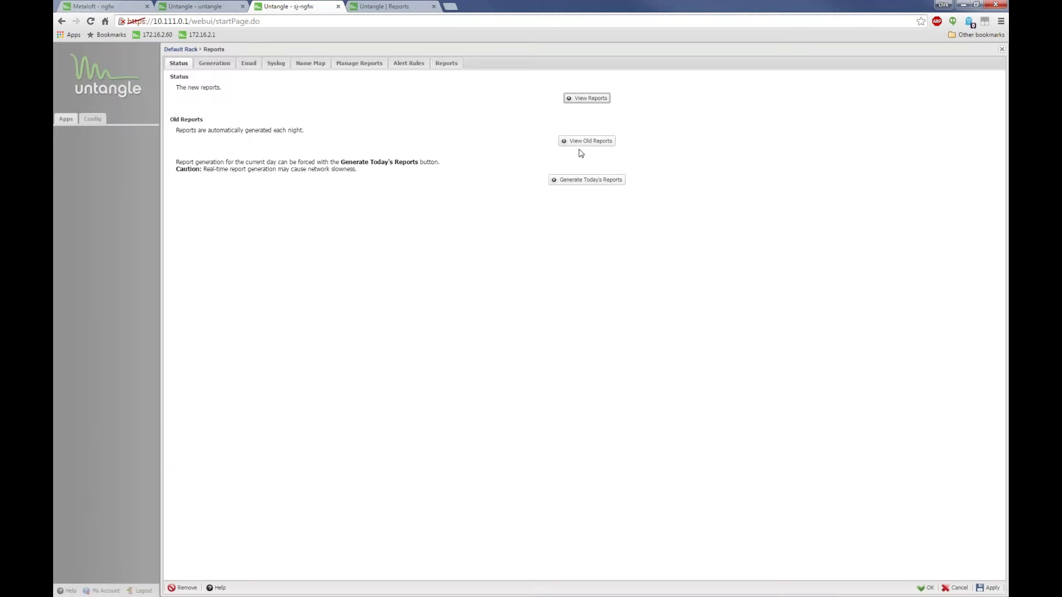
left_click(387, 7)
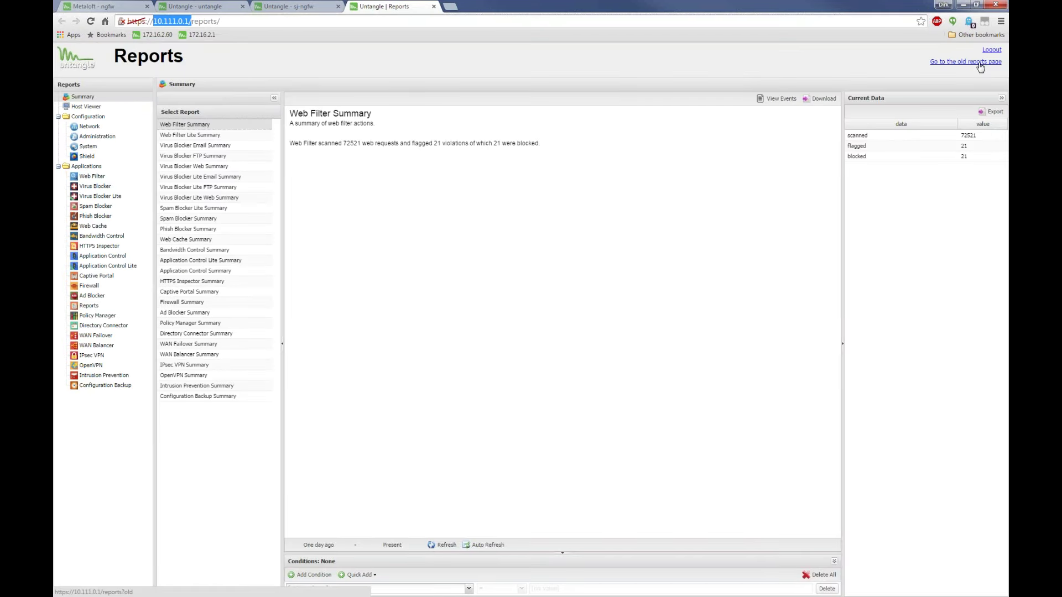
left_click(285, 5)
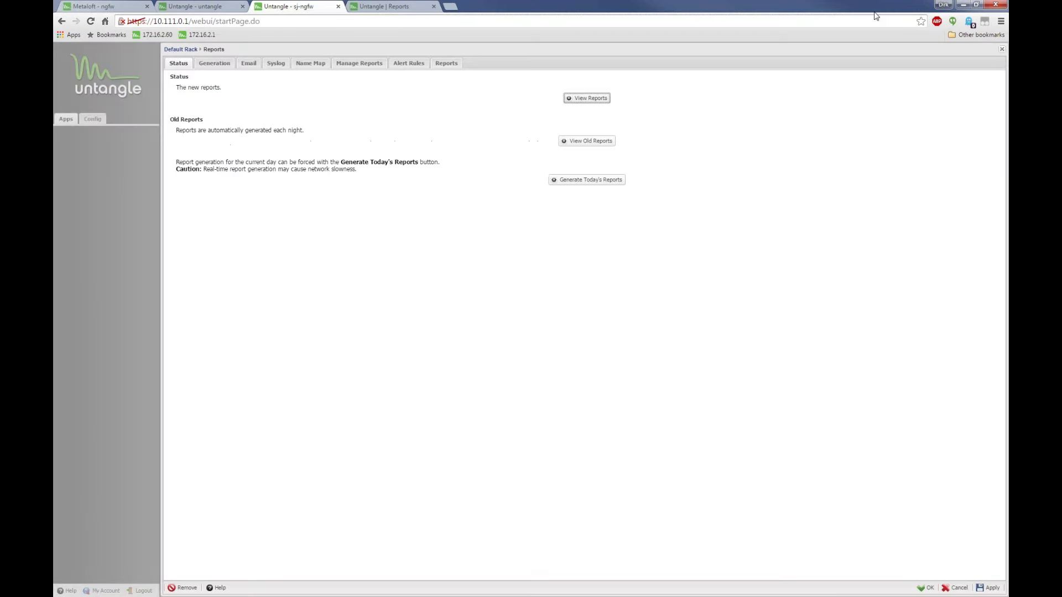
left_click(1001, 50)
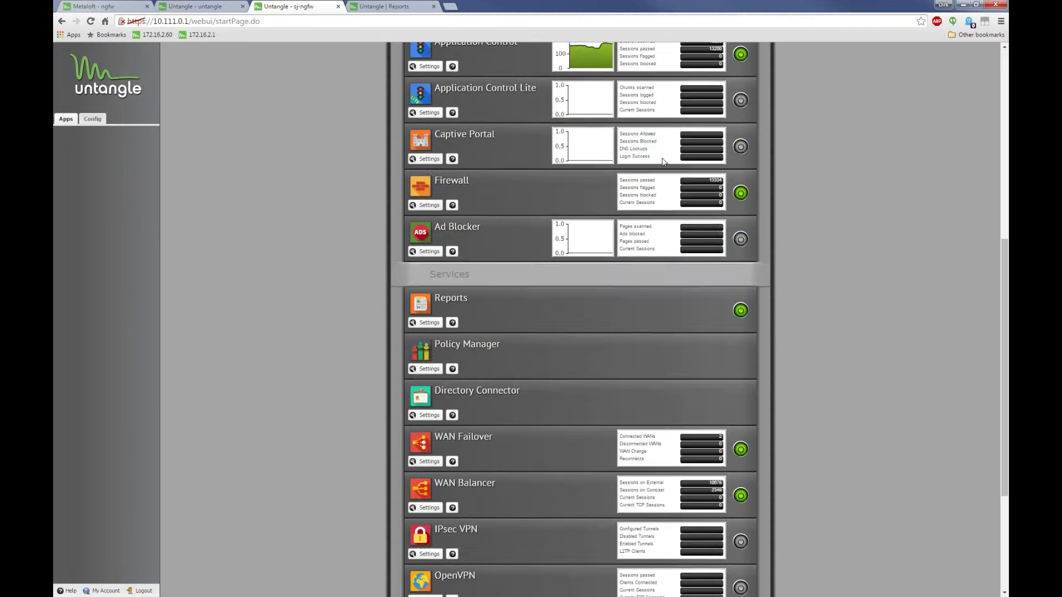
scroll(663, 162, "up", 8)
left_click(447, 57)
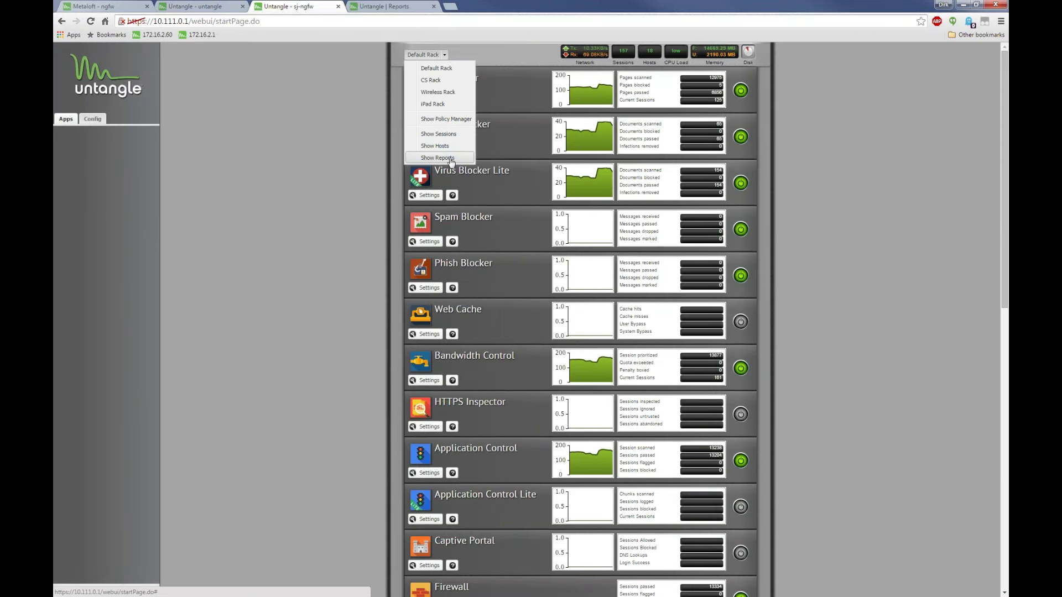
left_click(434, 67)
left_click(425, 55)
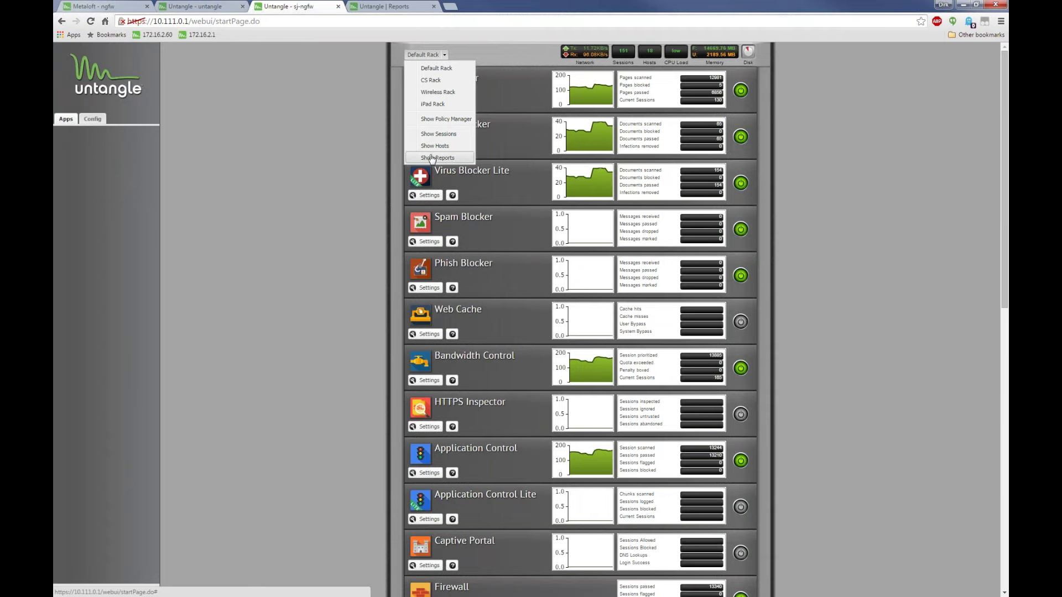
left_click(451, 160)
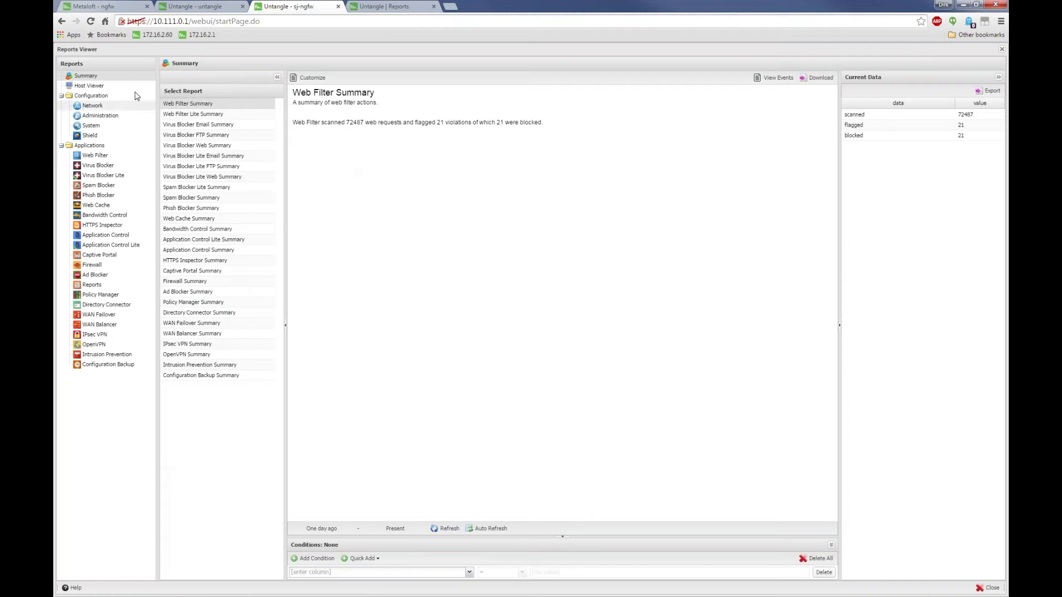
left_click(1001, 50)
left_click(421, 102)
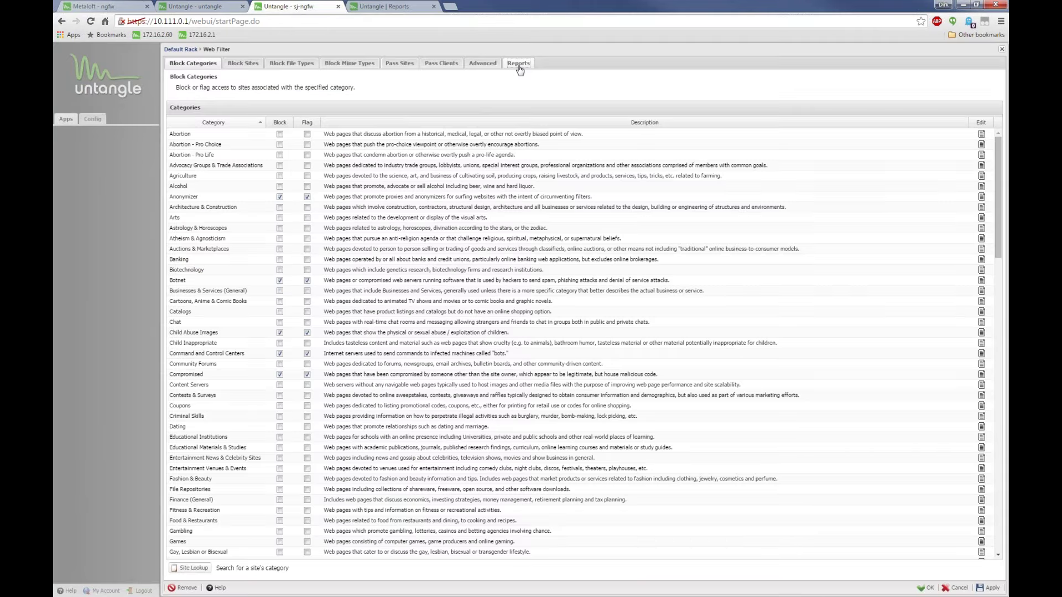
left_click(519, 63)
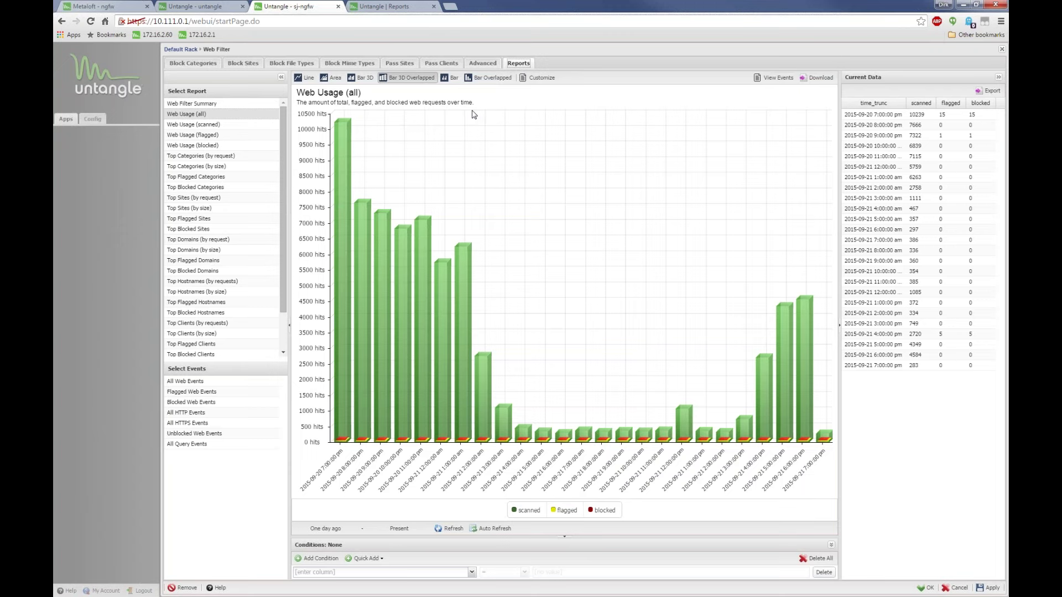
left_click(1001, 50)
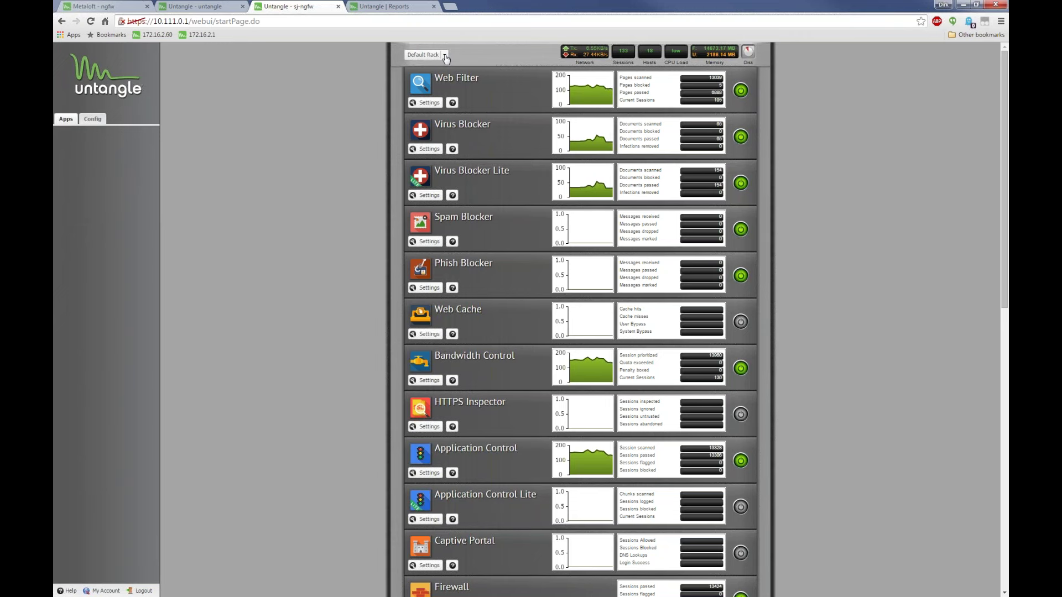
Bring up the Reports Viewer from the Default Rack menu and show Web Filter's reports
left_click(445, 56)
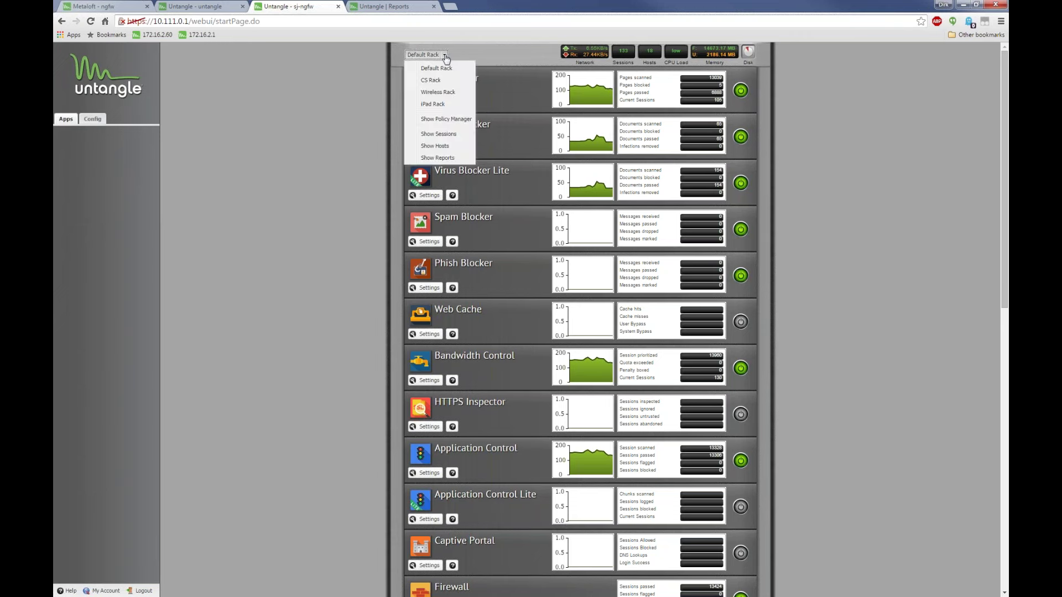
left_click(438, 159)
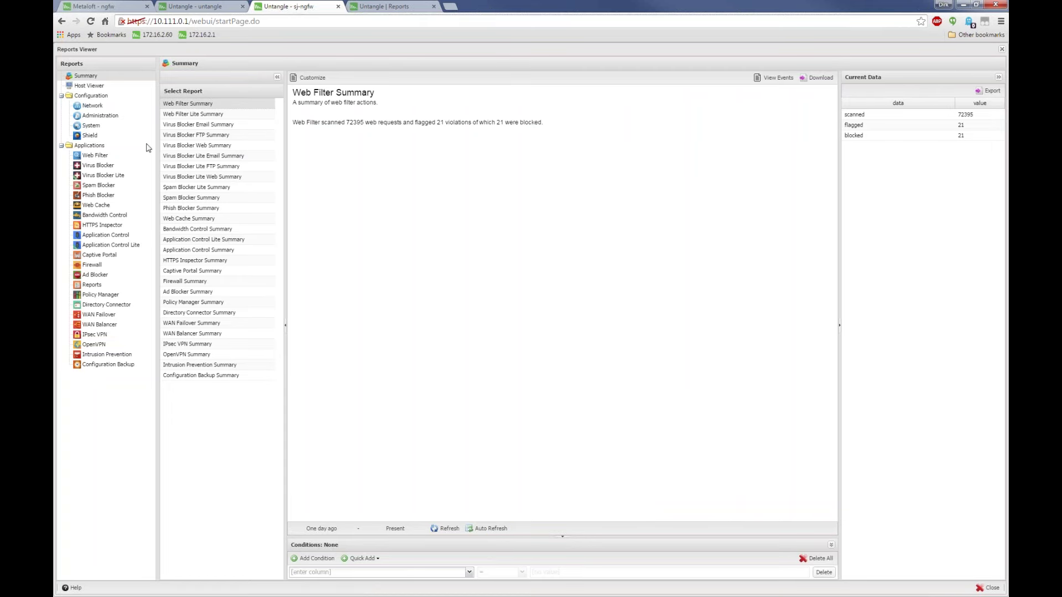
left_click(117, 156)
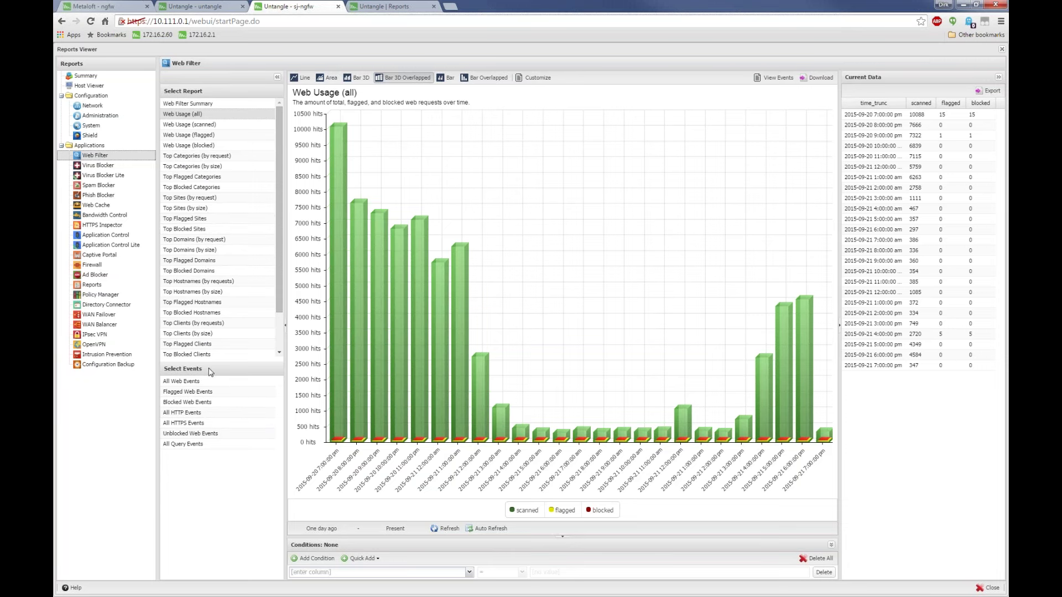
Switch the Web Usage (all) chart to Area, then back to Bar 3D Overlapped
scroll(218, 265, "down", 2)
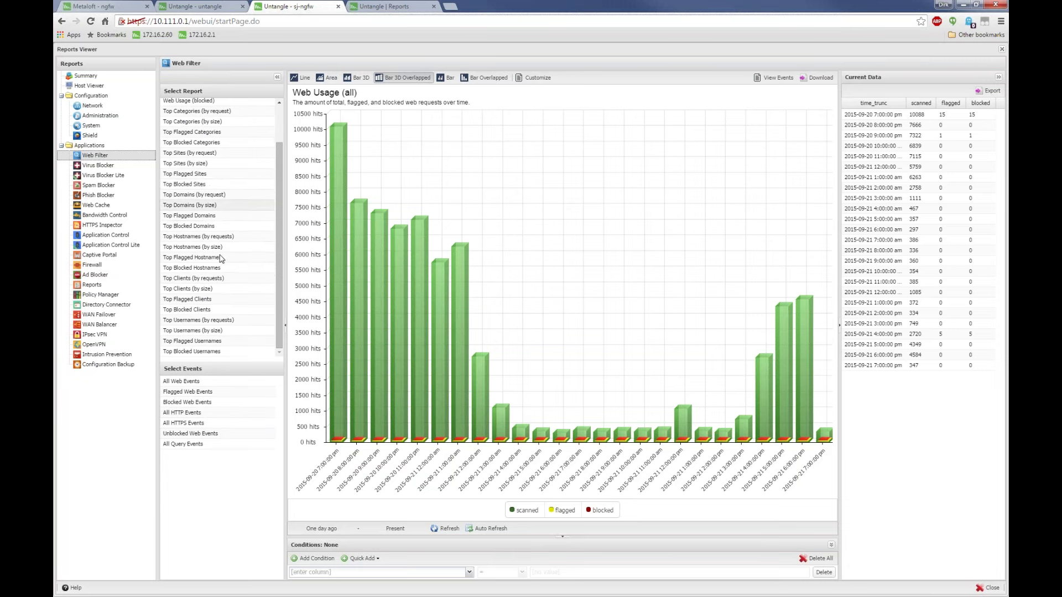
scroll(221, 258, "up", 2)
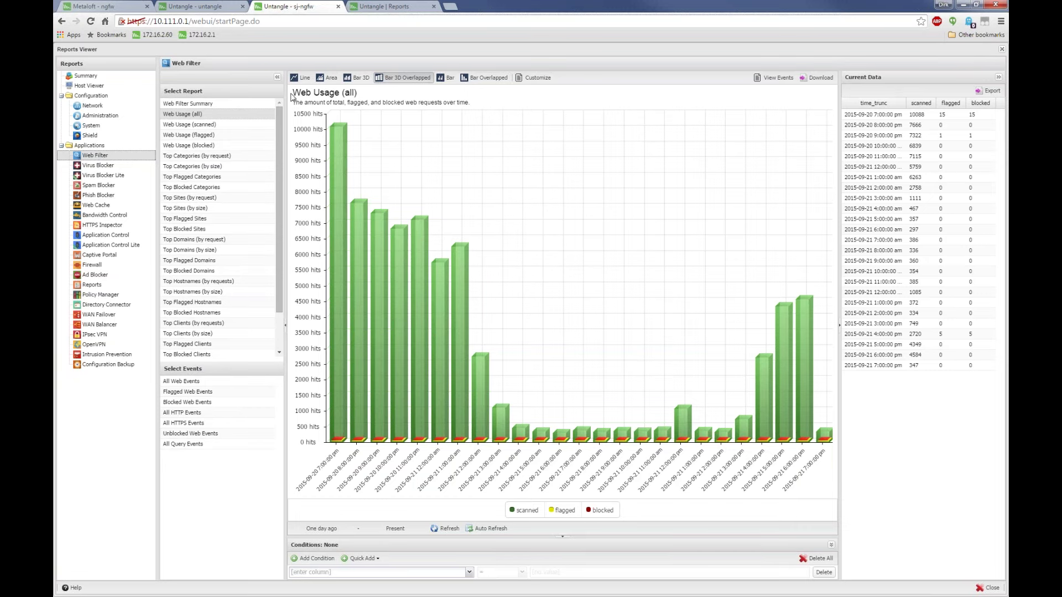
left_click(328, 77)
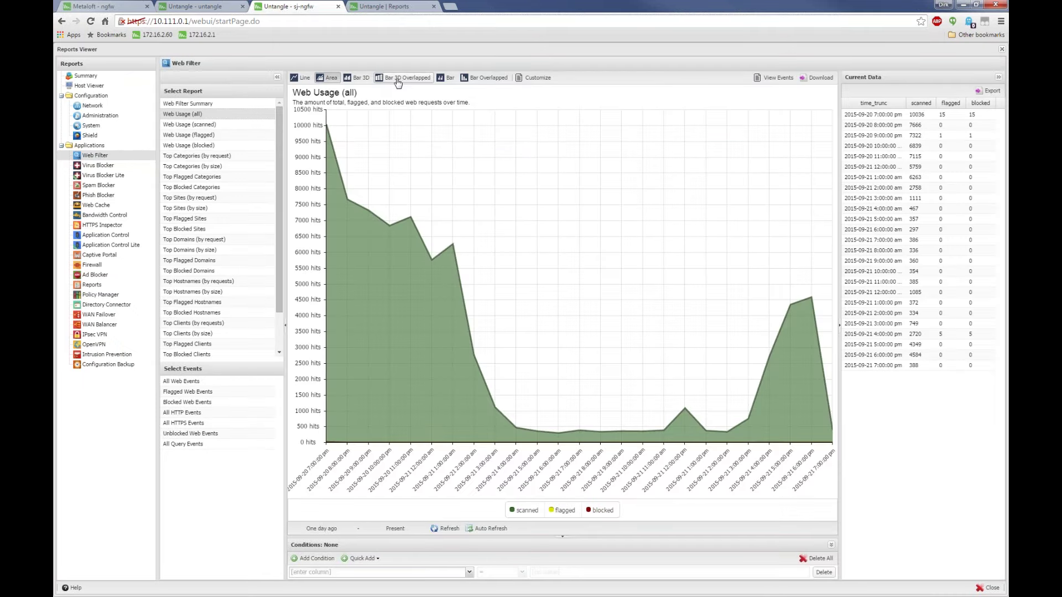
left_click(398, 79)
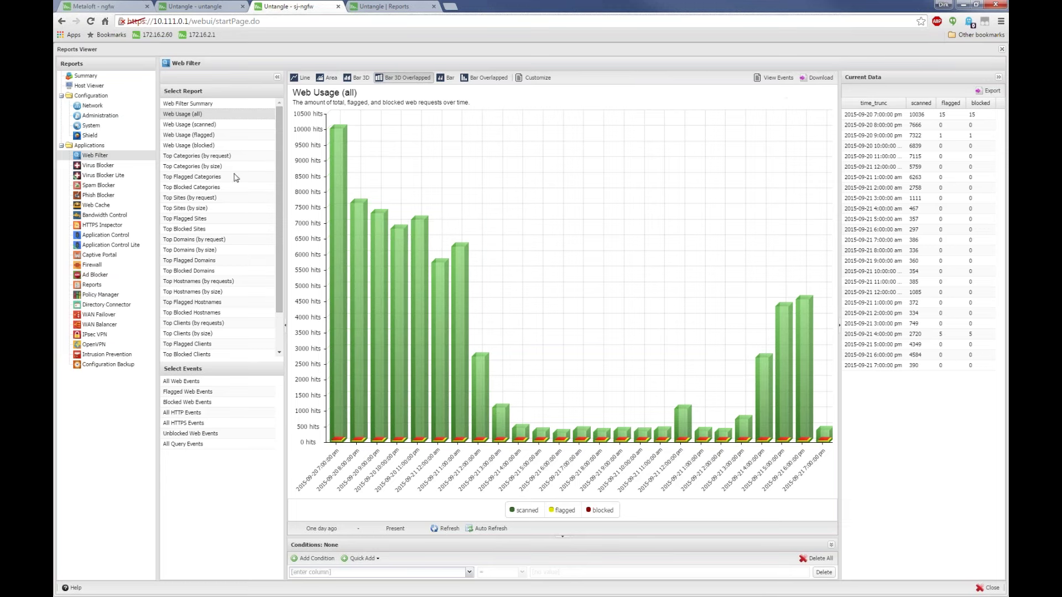
Show Spam Blocker's Email Usage (all) report
scroll(273, 258, "down", 2)
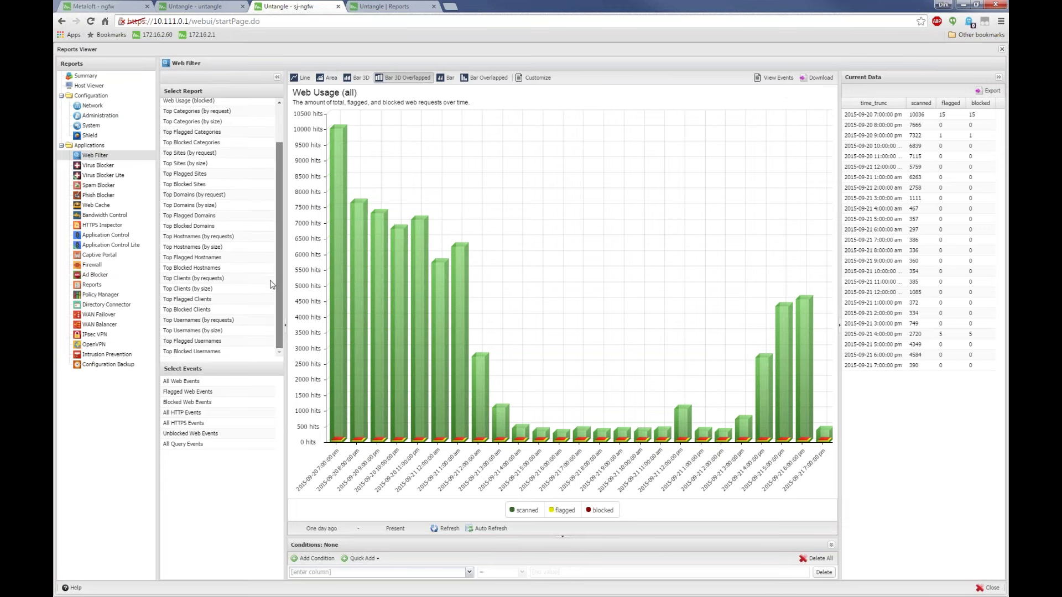
scroll(273, 258, "up", 3)
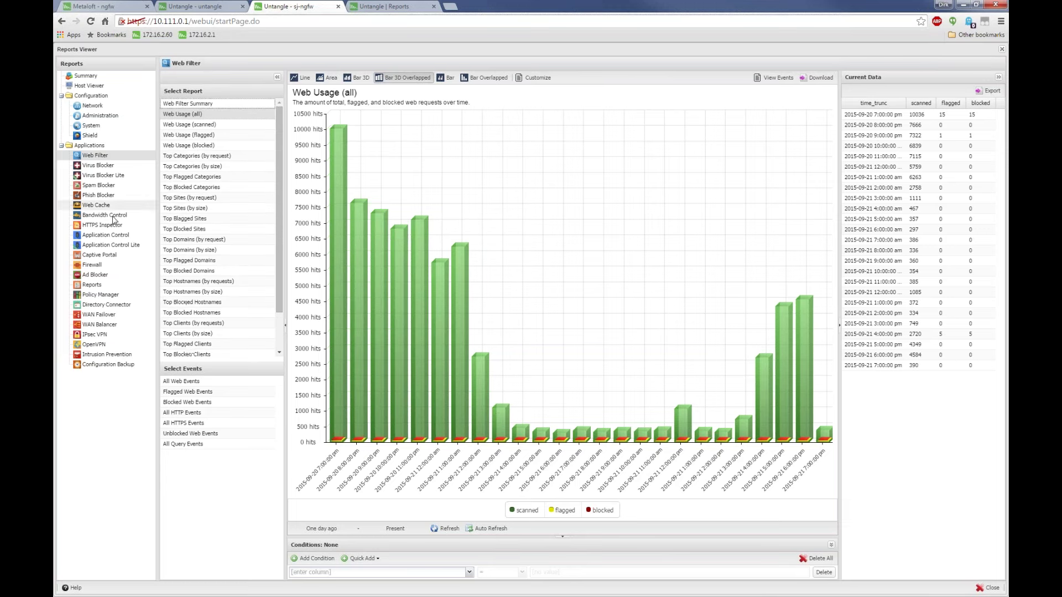
left_click(111, 185)
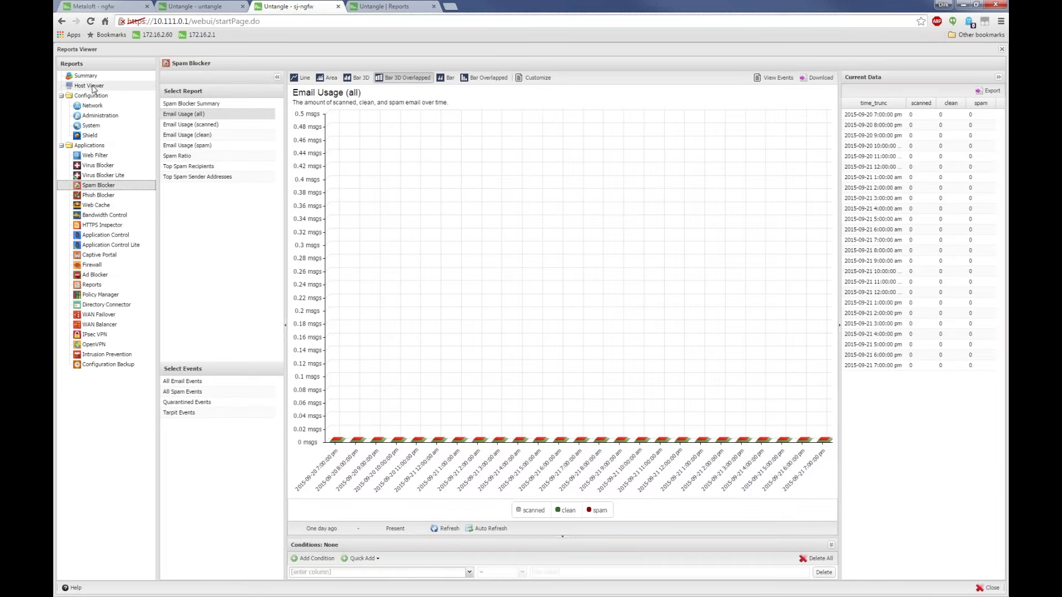
Browse Network and System reports, viewing Disk Usage and CPU Load, then return to Web Filter
left_click(93, 105)
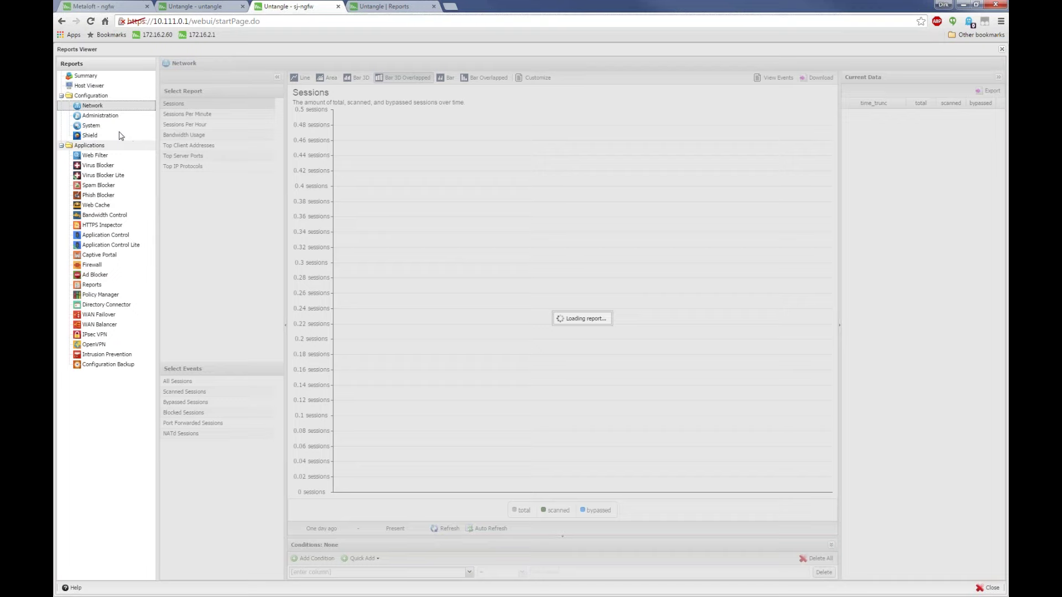
left_click(105, 125)
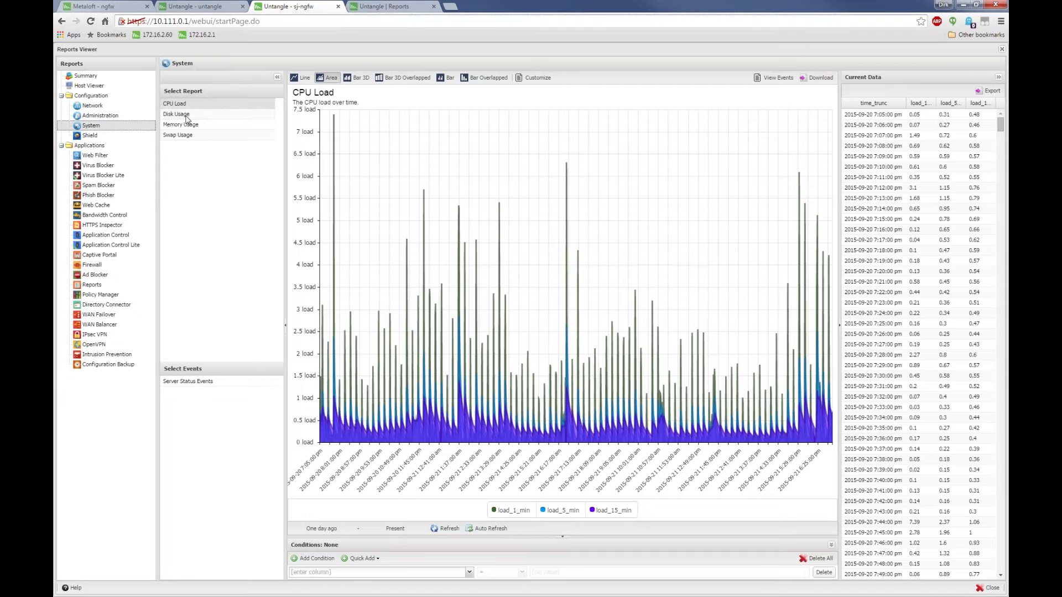
left_click(203, 116)
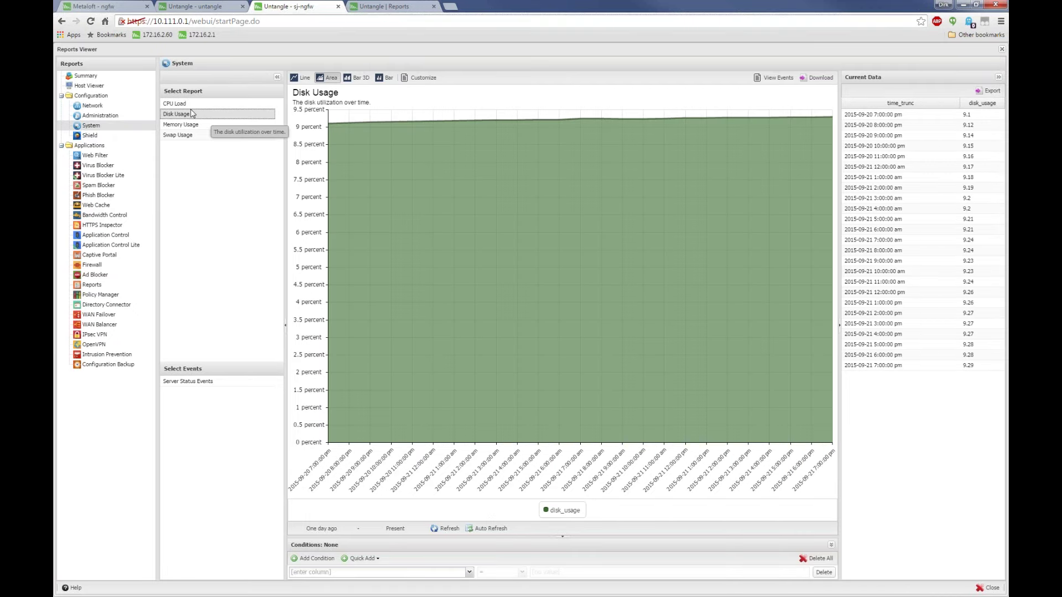
left_click(187, 105)
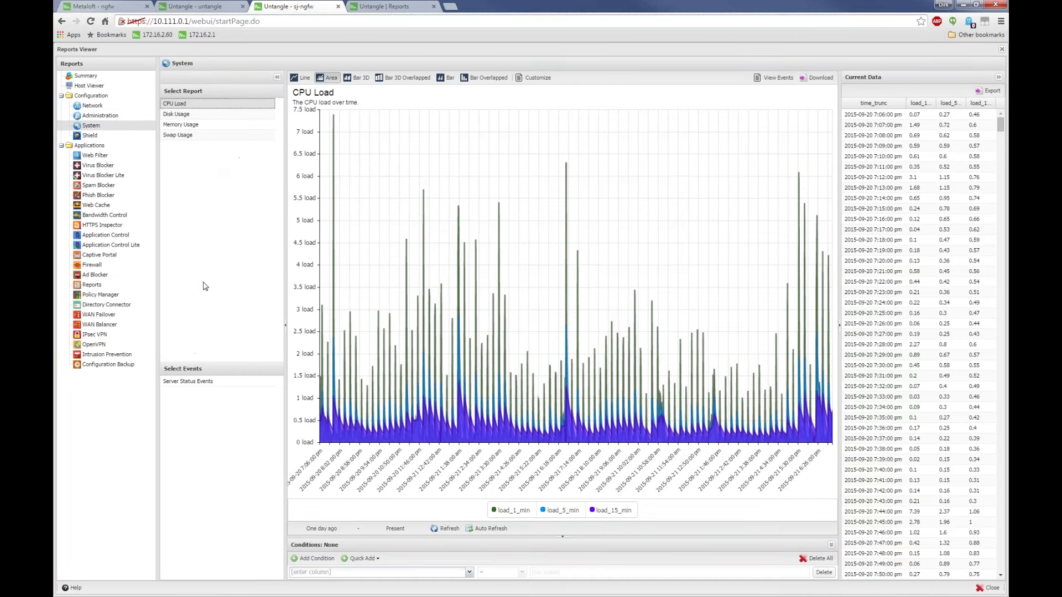
left_click(105, 155)
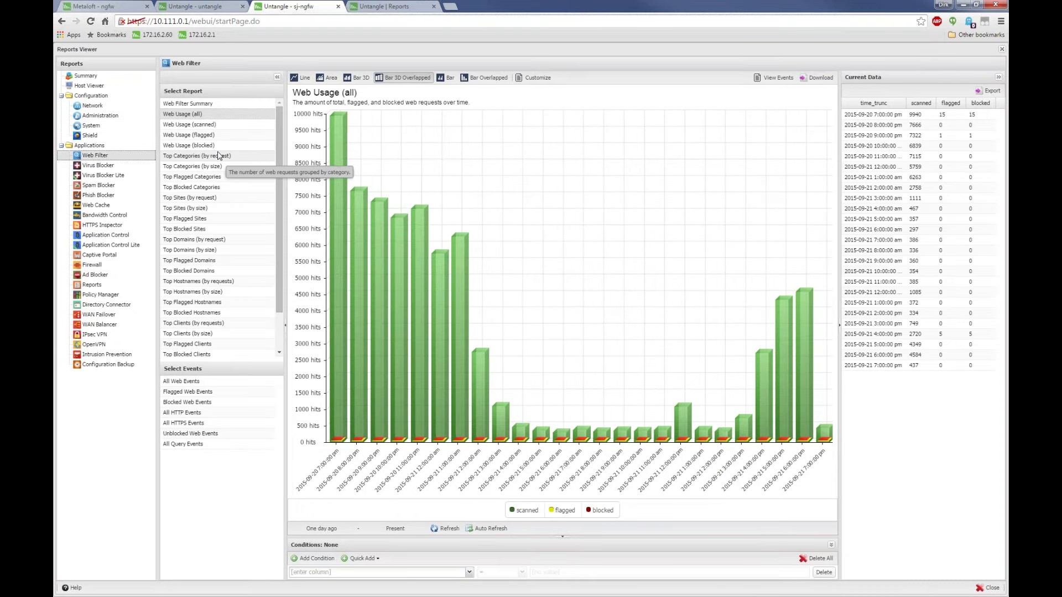
scroll(218, 221, "down", 2)
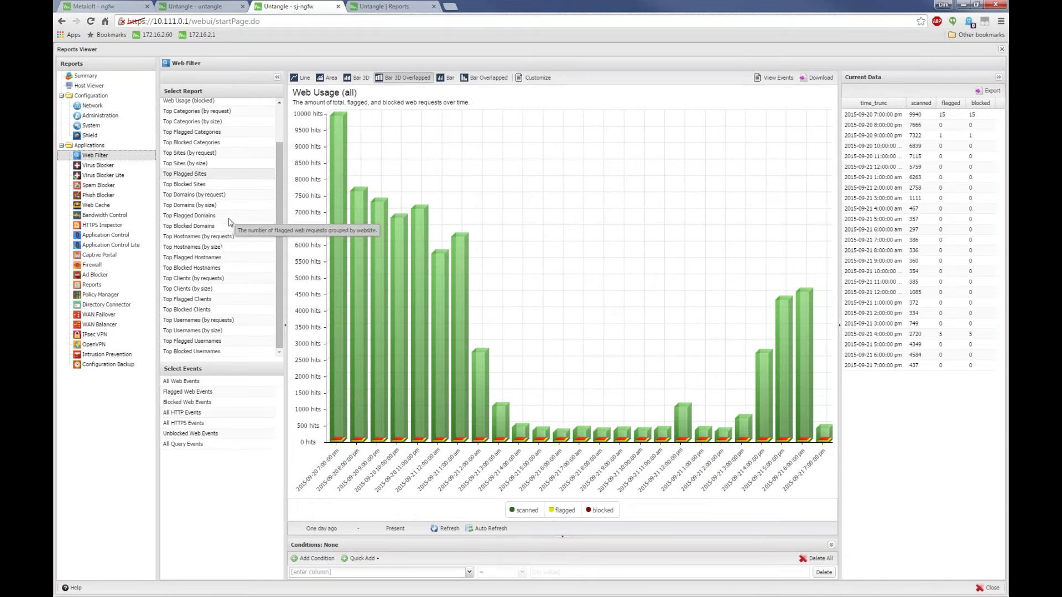
left_click(237, 381)
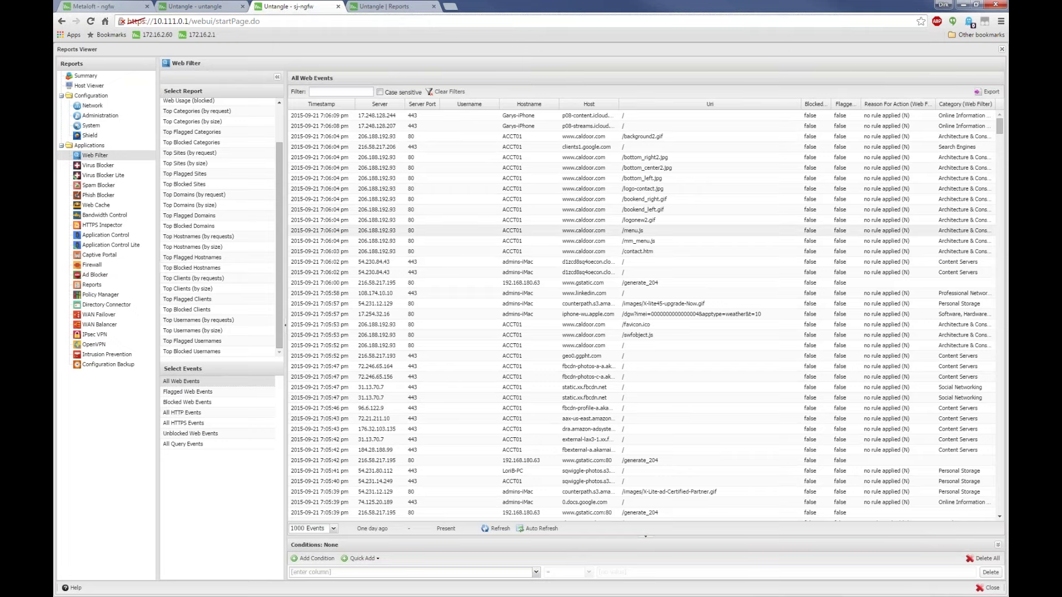
scroll(187, 119, "up", 2)
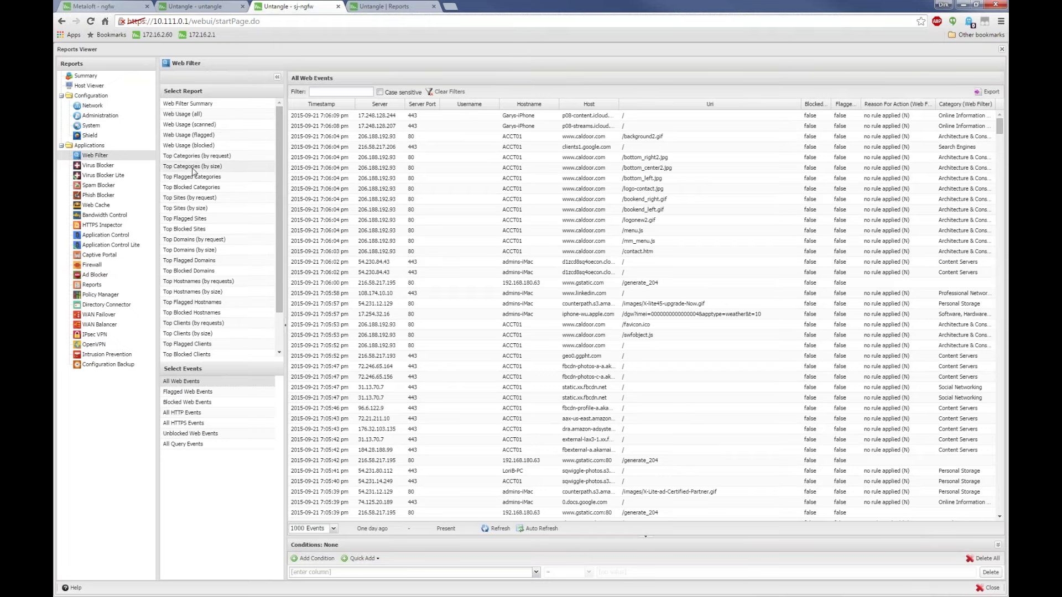
left_click(187, 114)
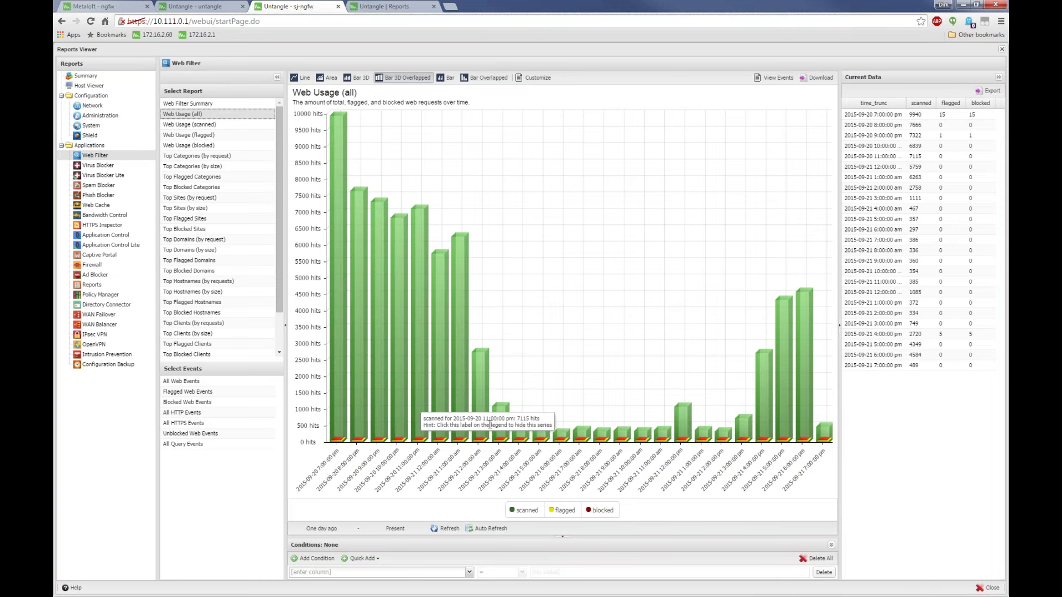
left_click(513, 511)
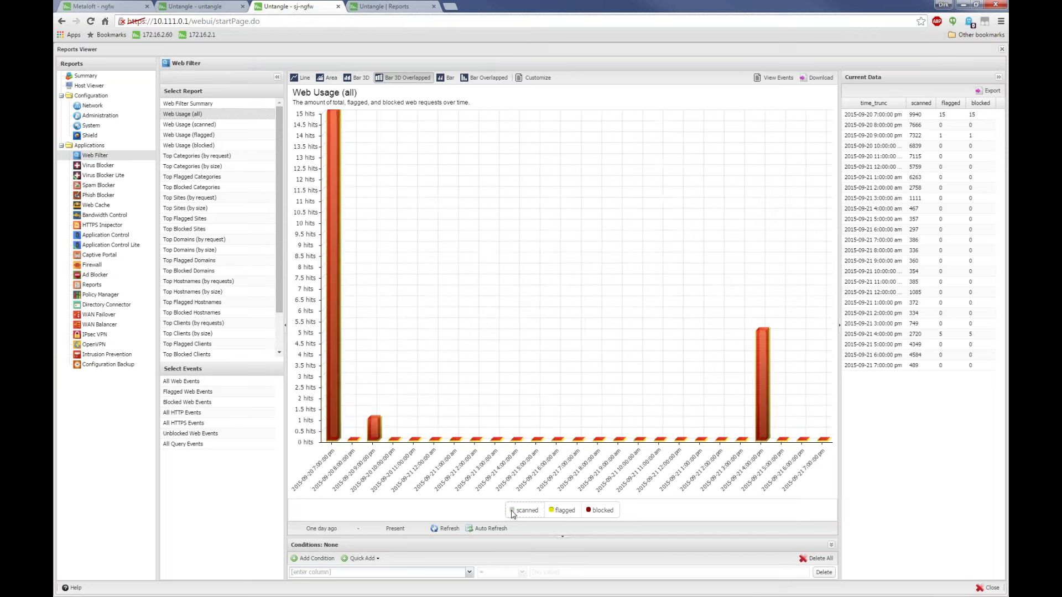
left_click(514, 511)
left_click(518, 511)
left_click(515, 511)
left_click(517, 511)
left_click(522, 510)
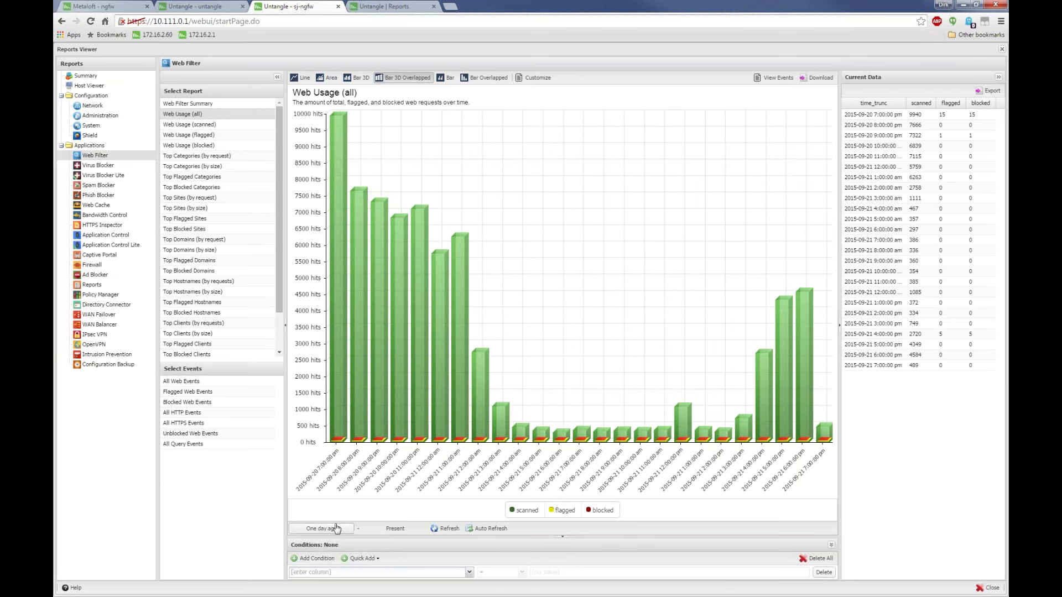
Turn Auto Refresh on and then back off
left_click(486, 528)
mouse_move(829, 430)
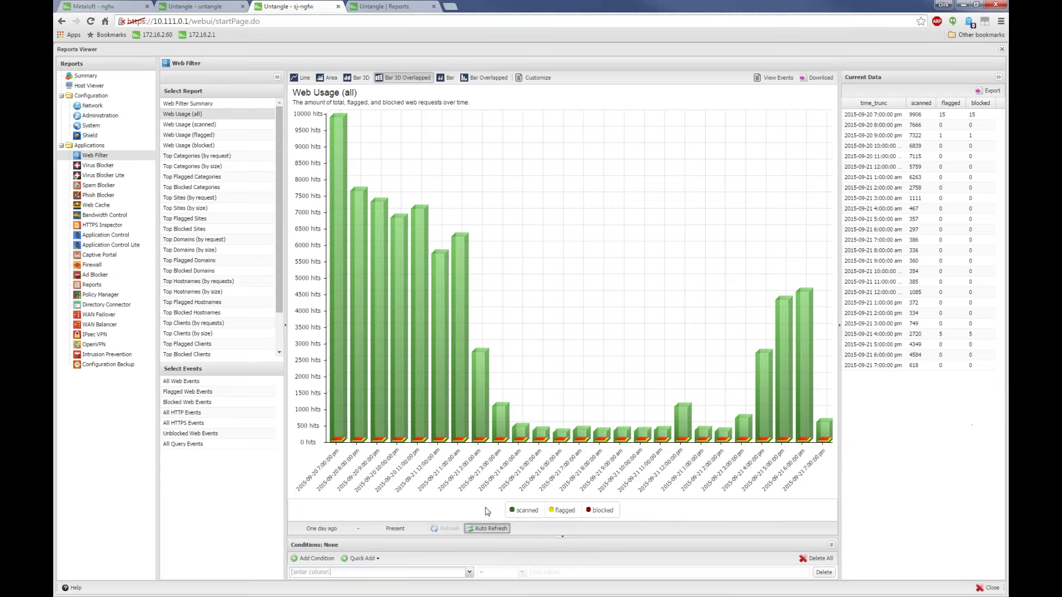
left_click(494, 529)
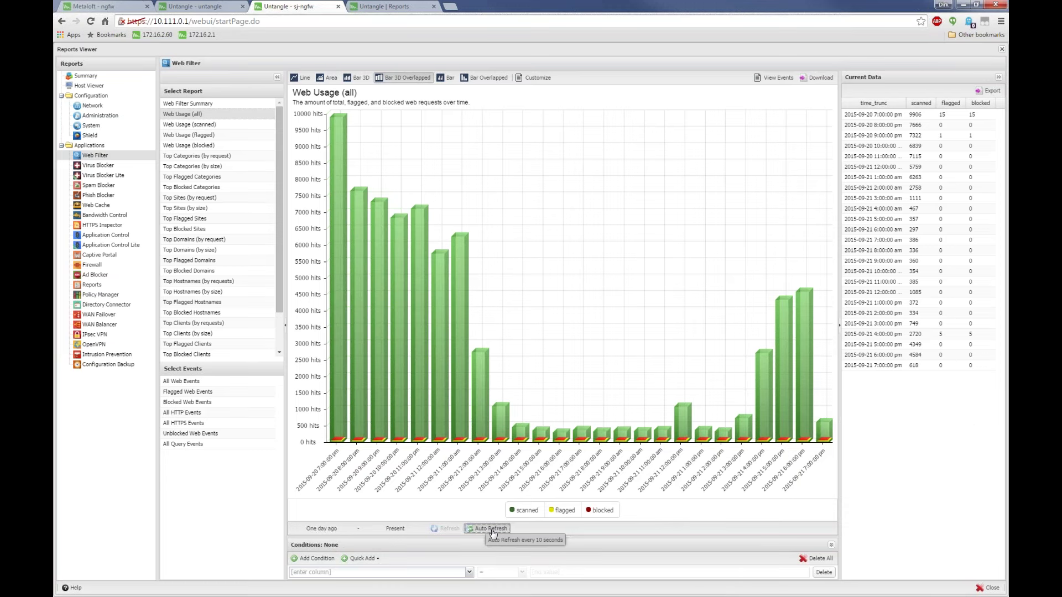
left_click(319, 531)
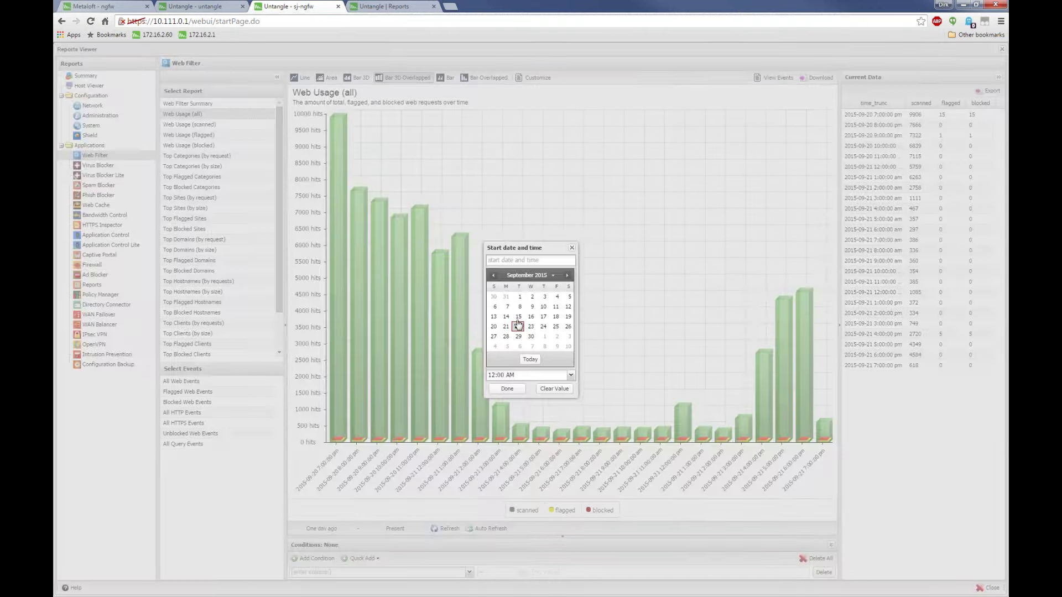
left_click(518, 317)
left_click(507, 389)
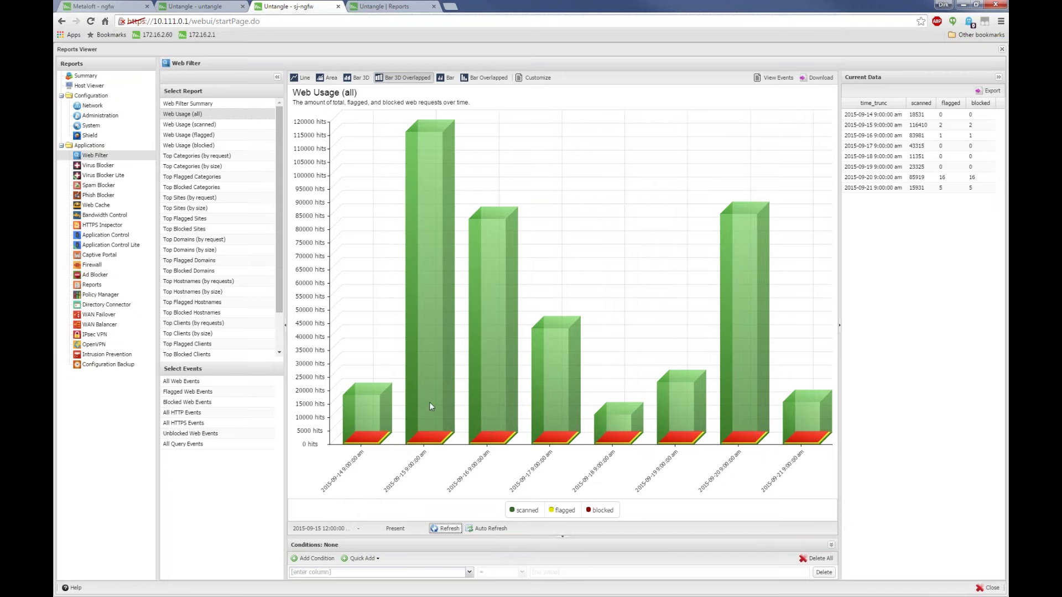
left_click(329, 77)
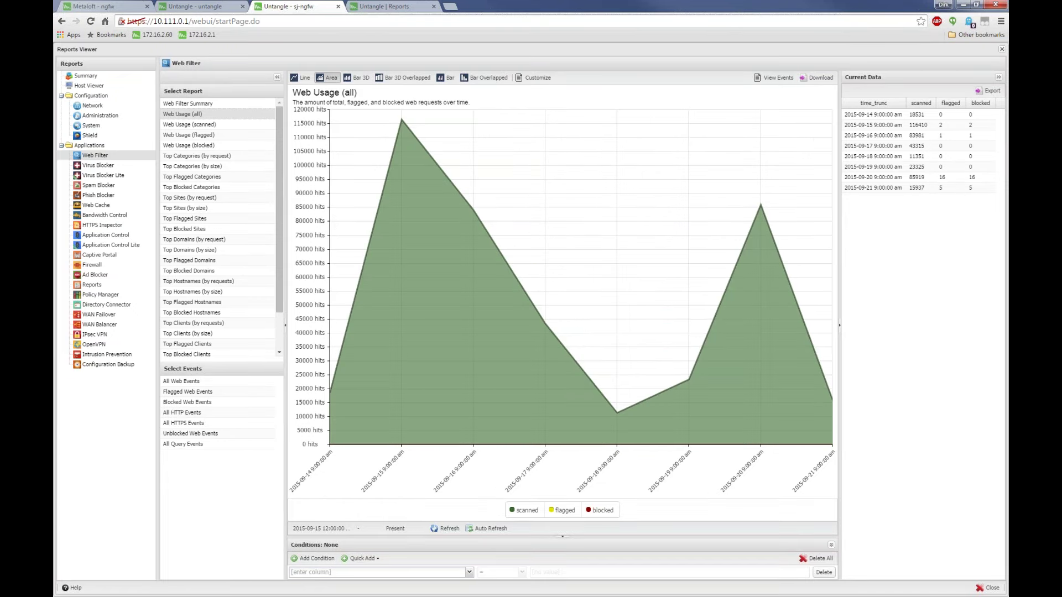
left_click(357, 77)
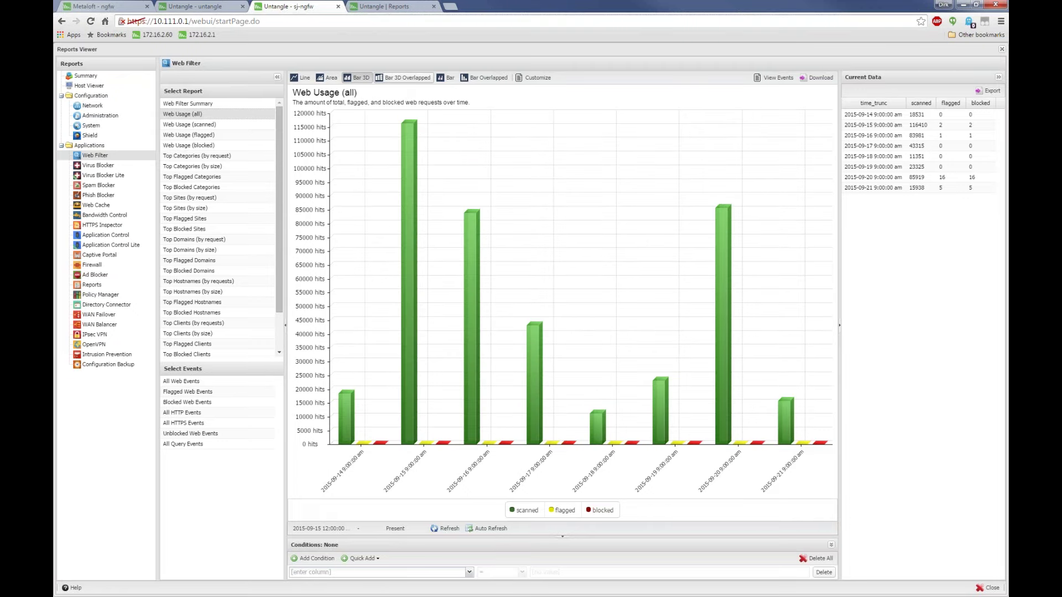
left_click(402, 78)
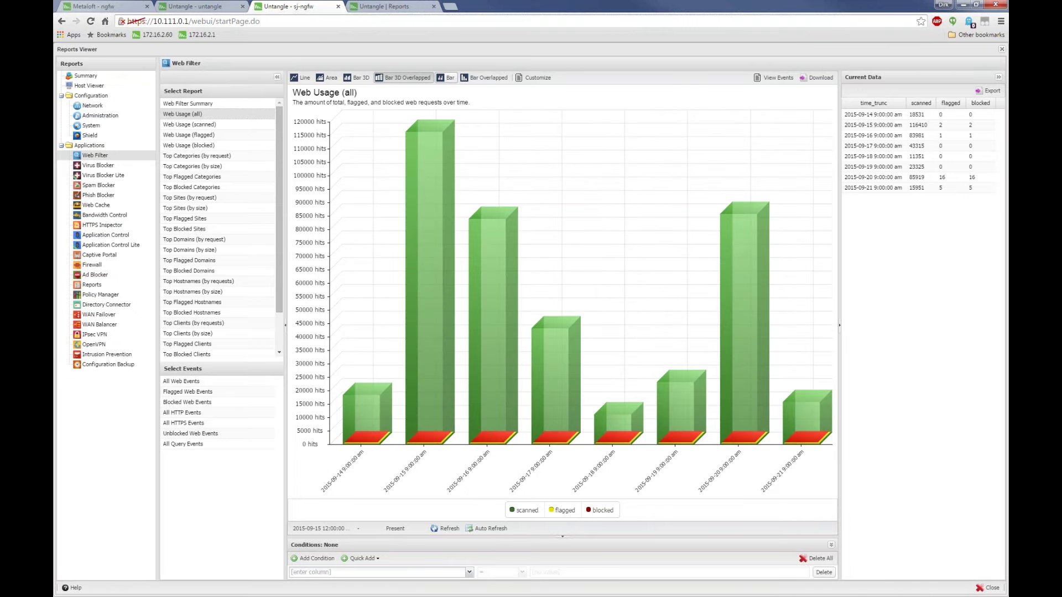
left_click(446, 77)
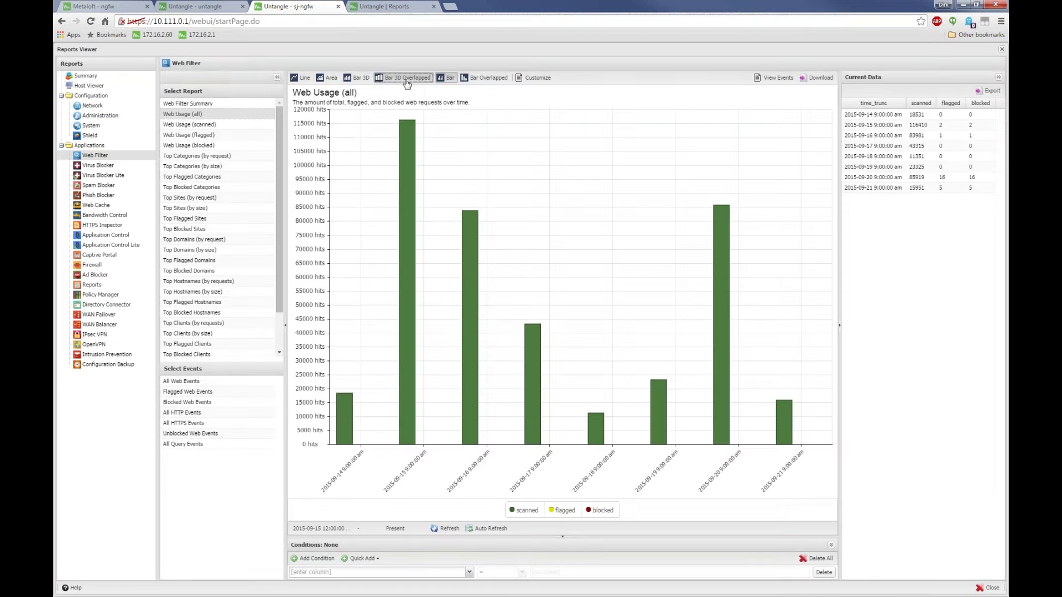
left_click(405, 78)
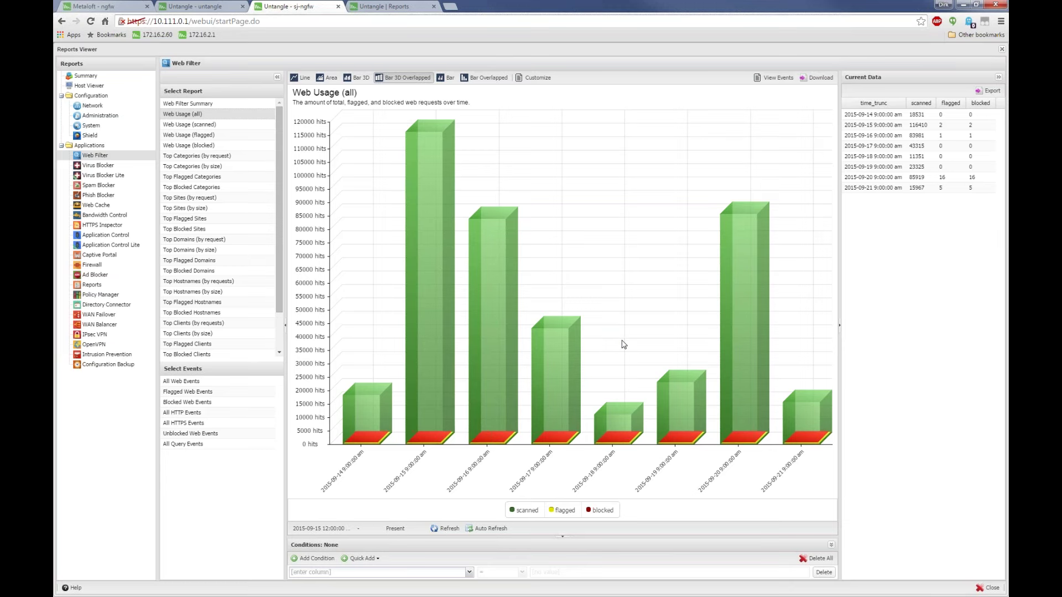
mouse_move(581, 409)
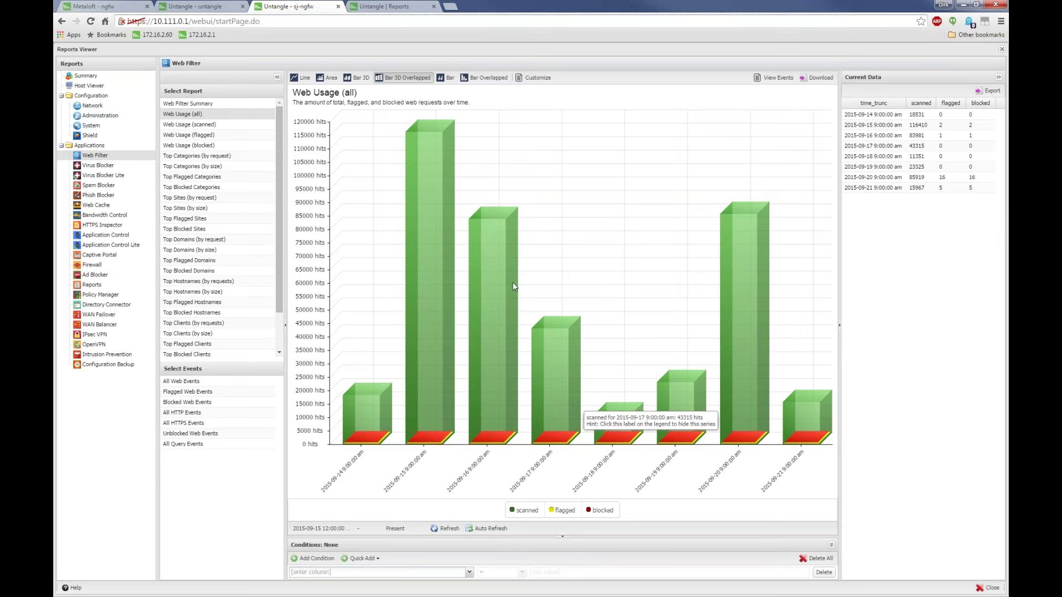
Open Top Sites (by request), briefly revisit Web Usage (all), then reopen Top Sites
left_click(204, 199)
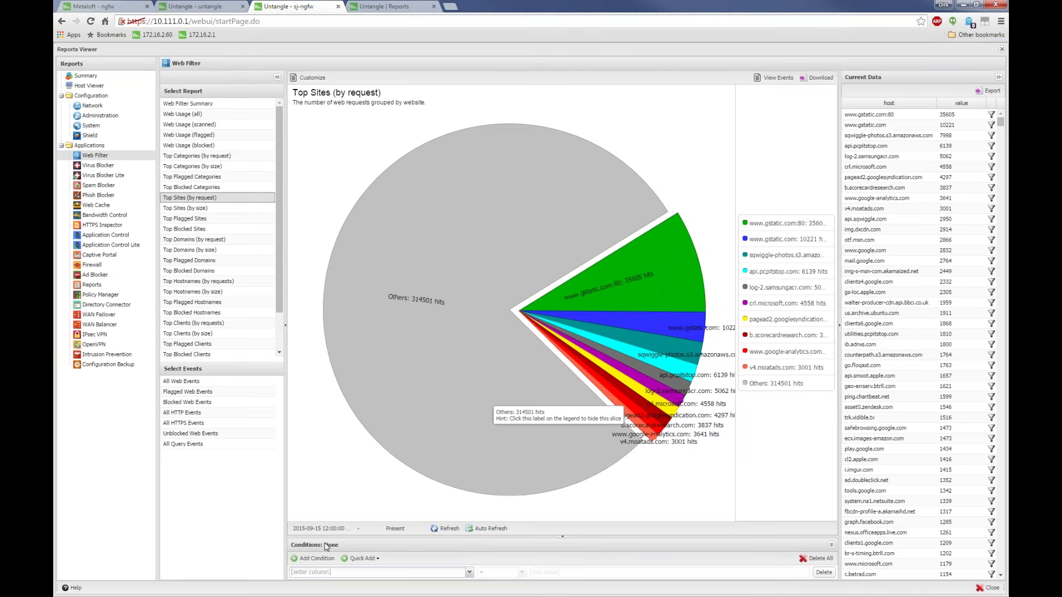
left_click(195, 114)
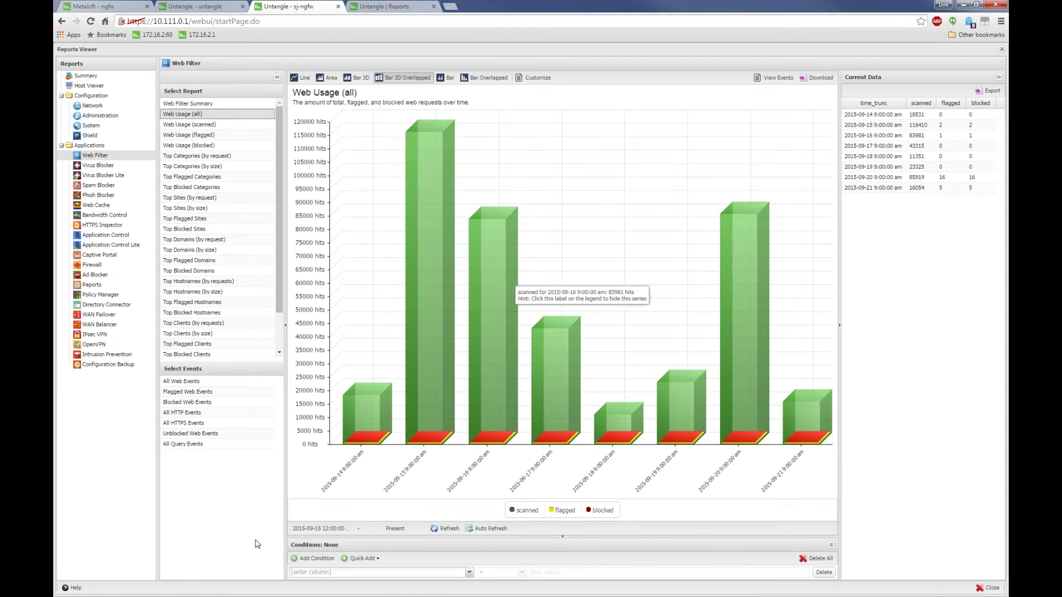
left_click(191, 198)
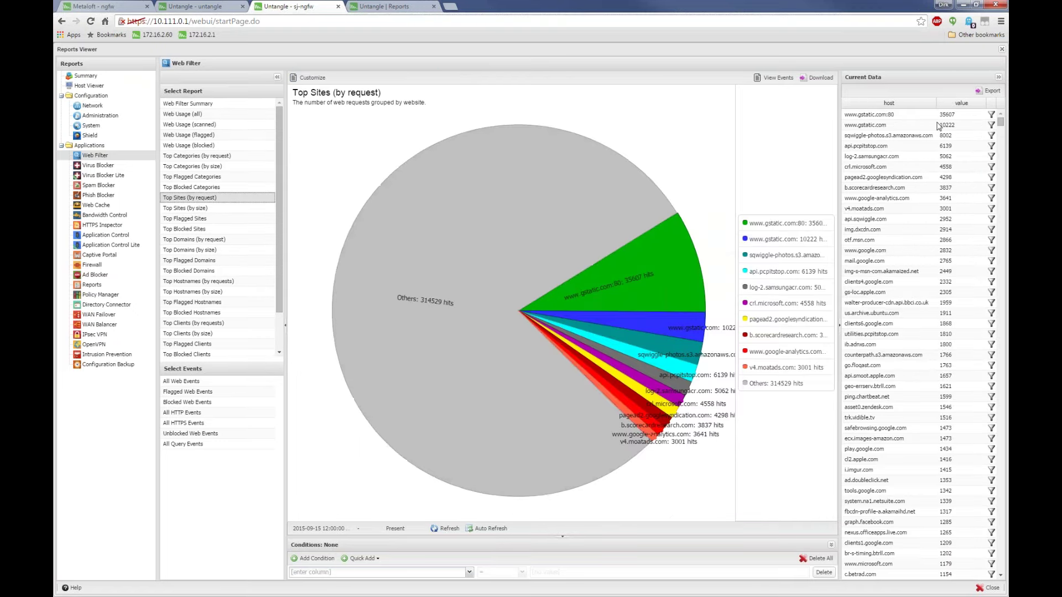
Pull the Others slice out of the pie, push it back, and pull it out again
left_click(532, 251)
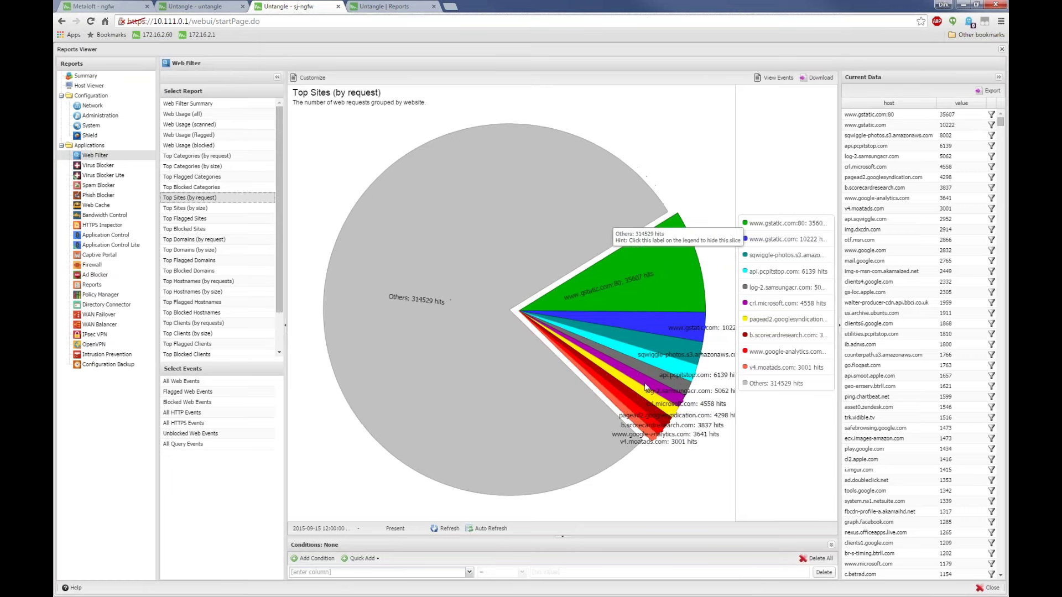
left_click(437, 415)
left_click(553, 233)
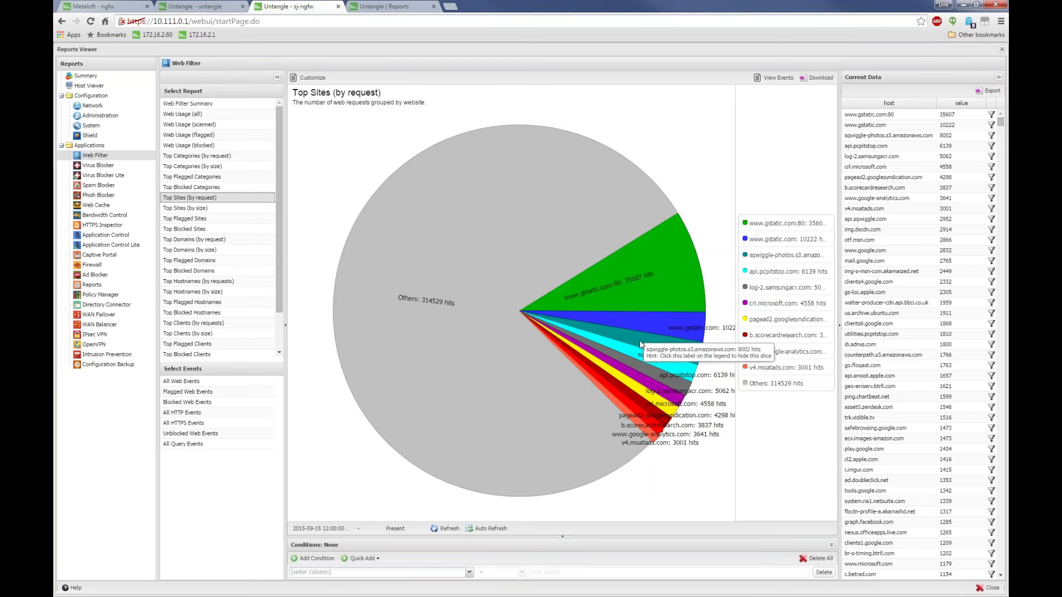
left_click(746, 224)
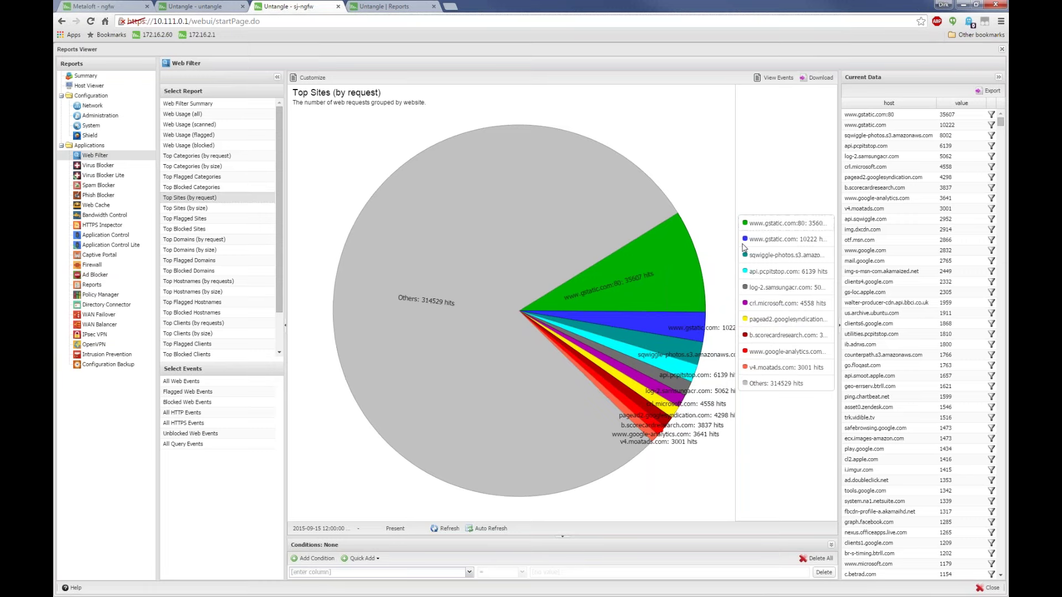
left_click(771, 239)
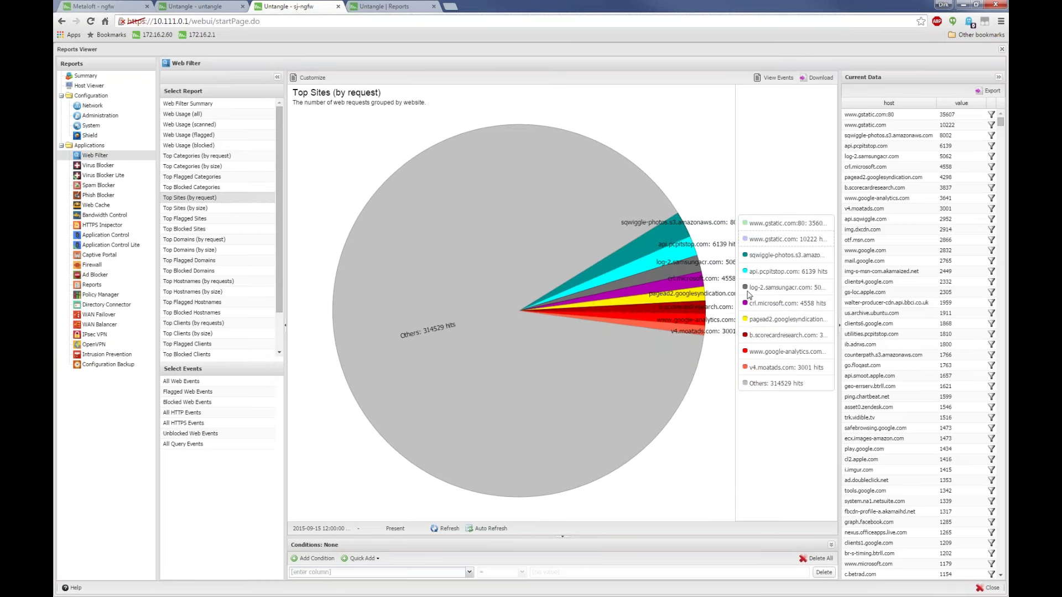
left_click(751, 254)
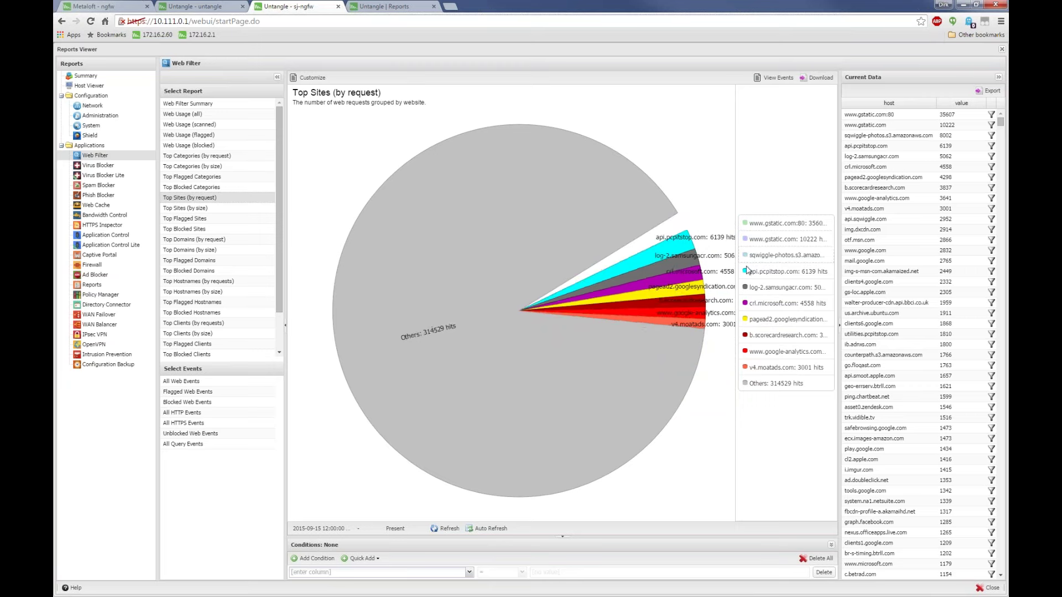
left_click(753, 271)
left_click(754, 287)
left_click(755, 335)
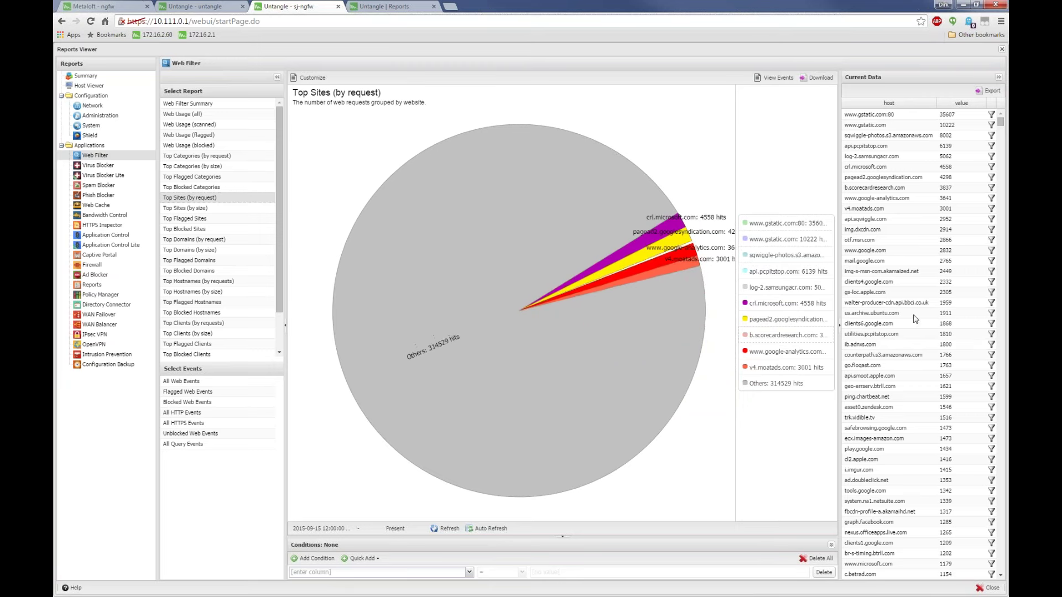
Scroll through the Current Data list and open the Top Domains (by size) report
scroll(931, 312, "down", 1)
scroll(931, 312, "down", 15)
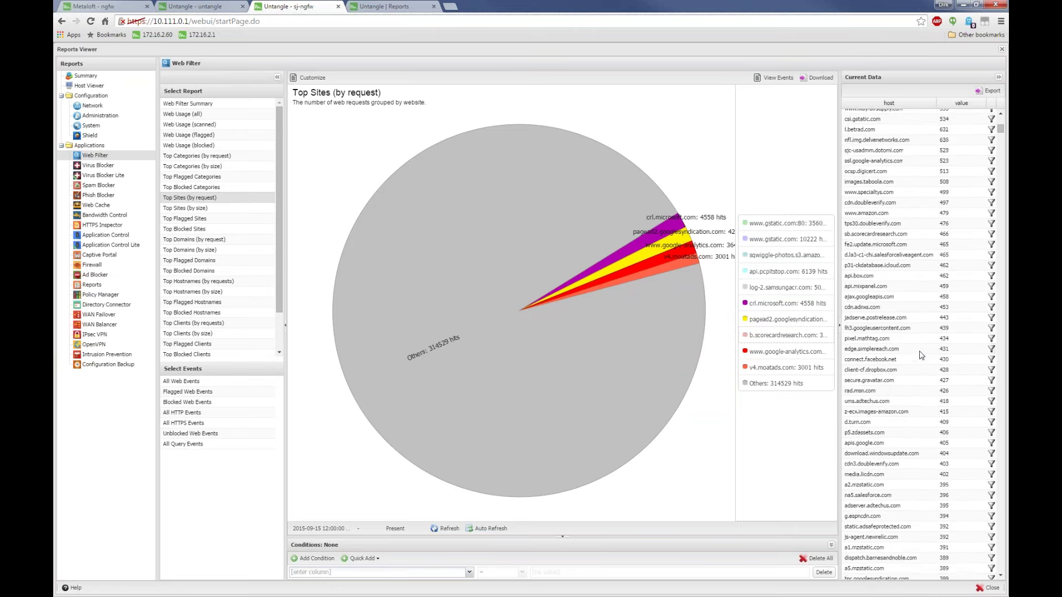
left_click_drag(1000, 134, 1001, 547)
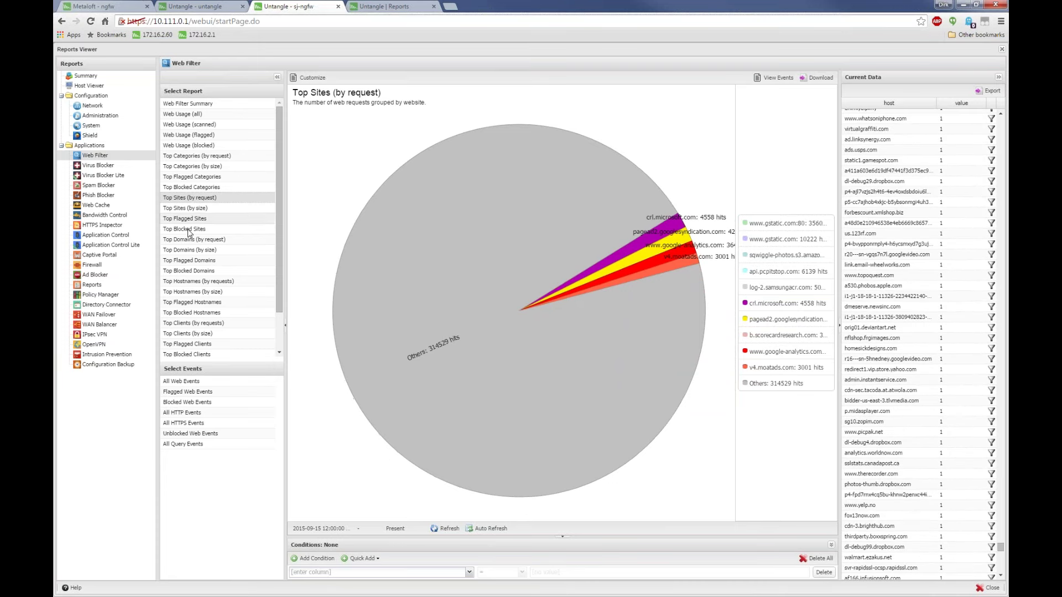
left_click(191, 251)
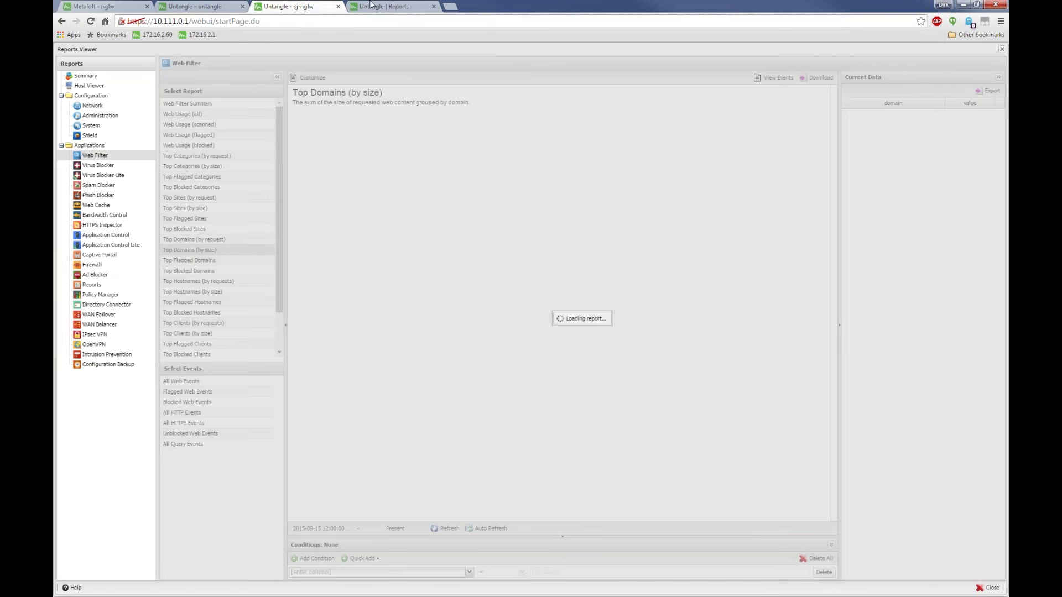
Start a new tab with 'google' typed, then reload the Untangle Reports Viewer tab
left_click(450, 6)
type("google")
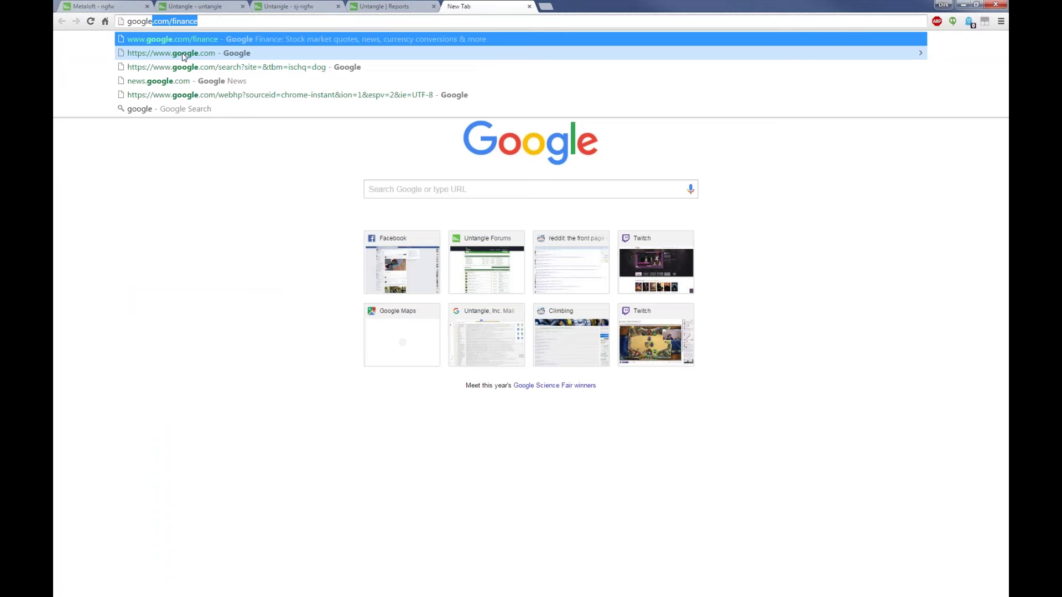
left_click(301, 6)
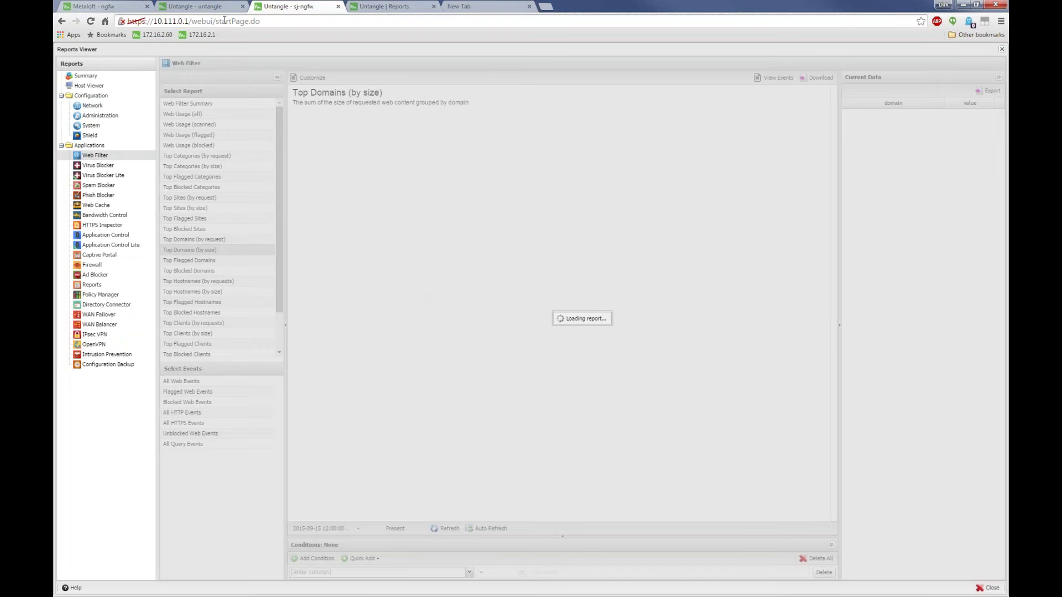
key("F5")
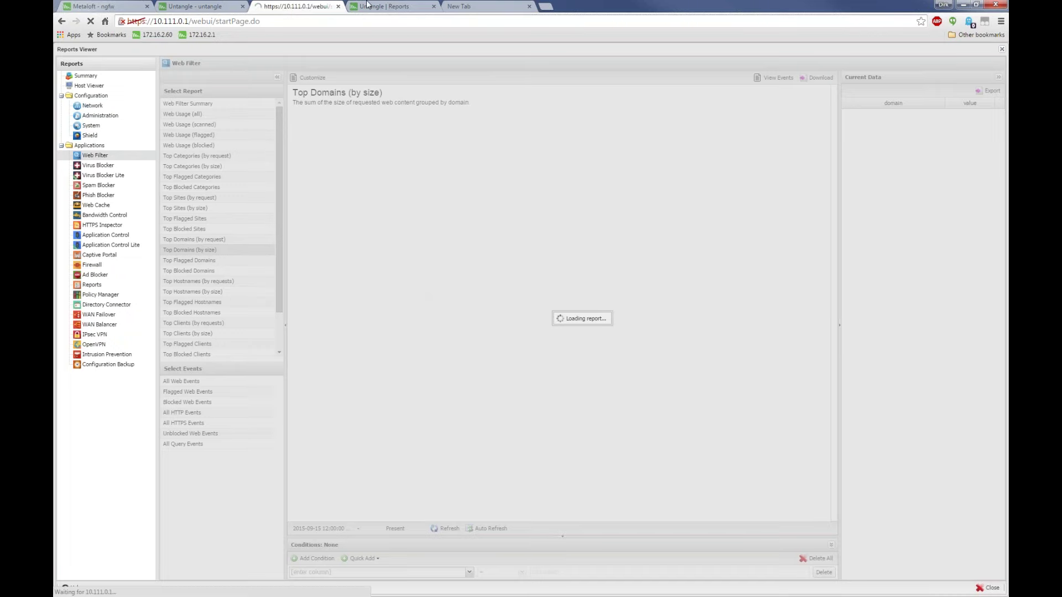
Enter google.com in the new tab, then bring the untangle server's tab to front
left_click(366, 7)
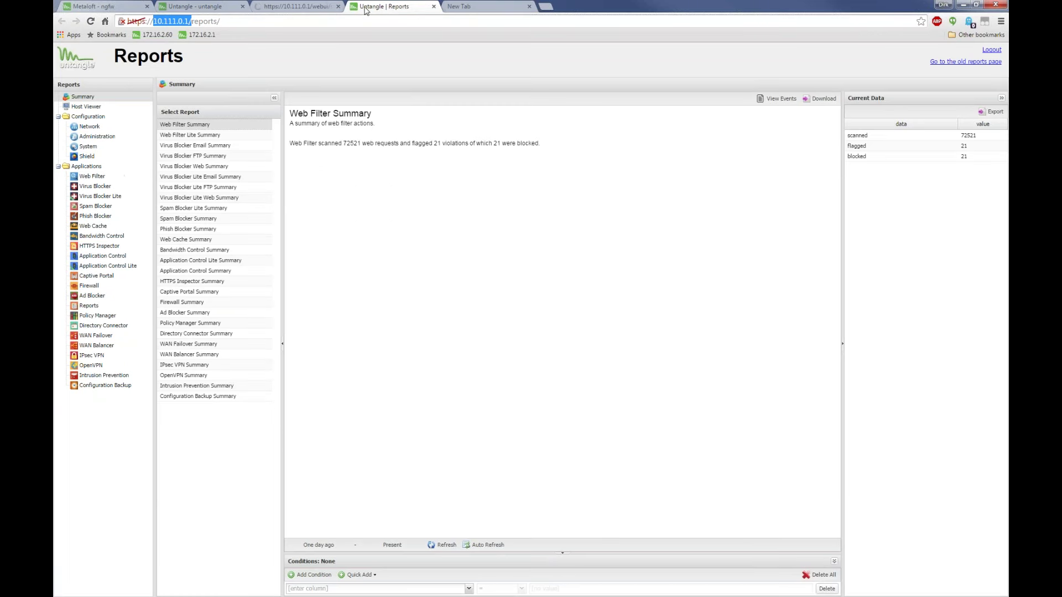
left_click(448, 6)
type("google.com")
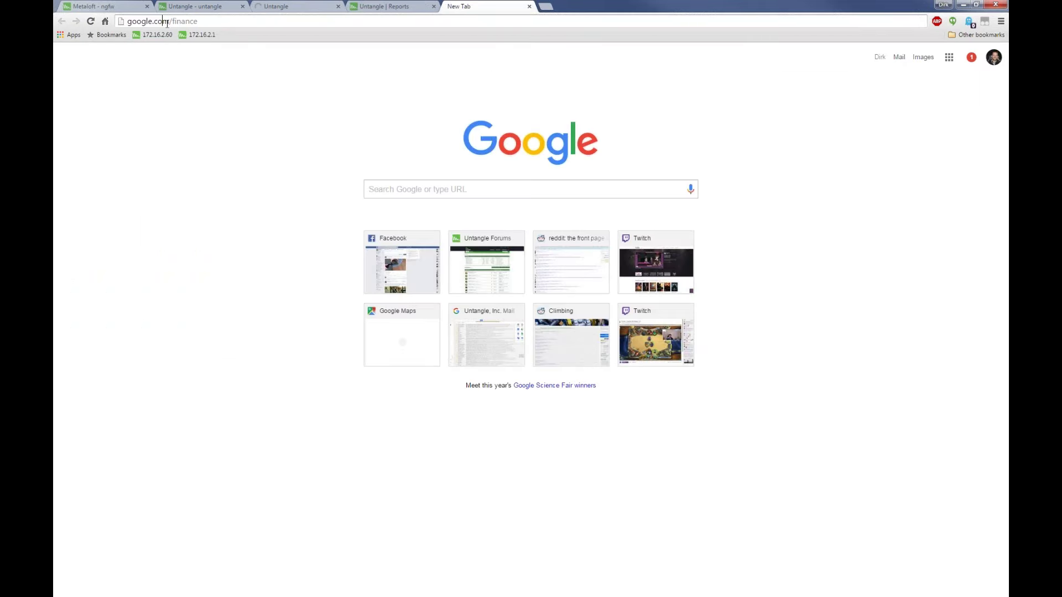
double_click(160, 23)
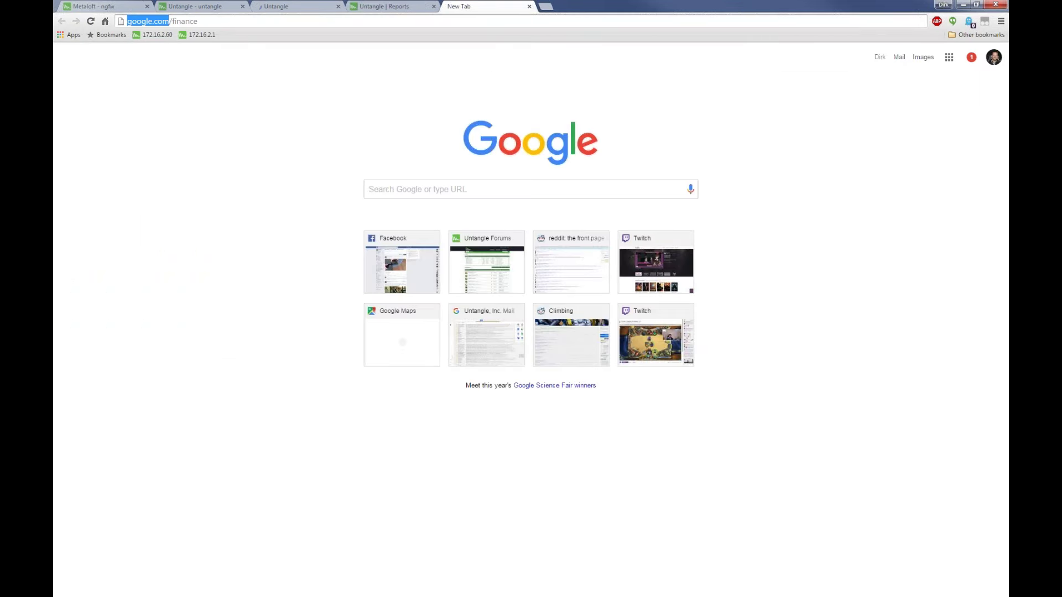
left_click(202, 5)
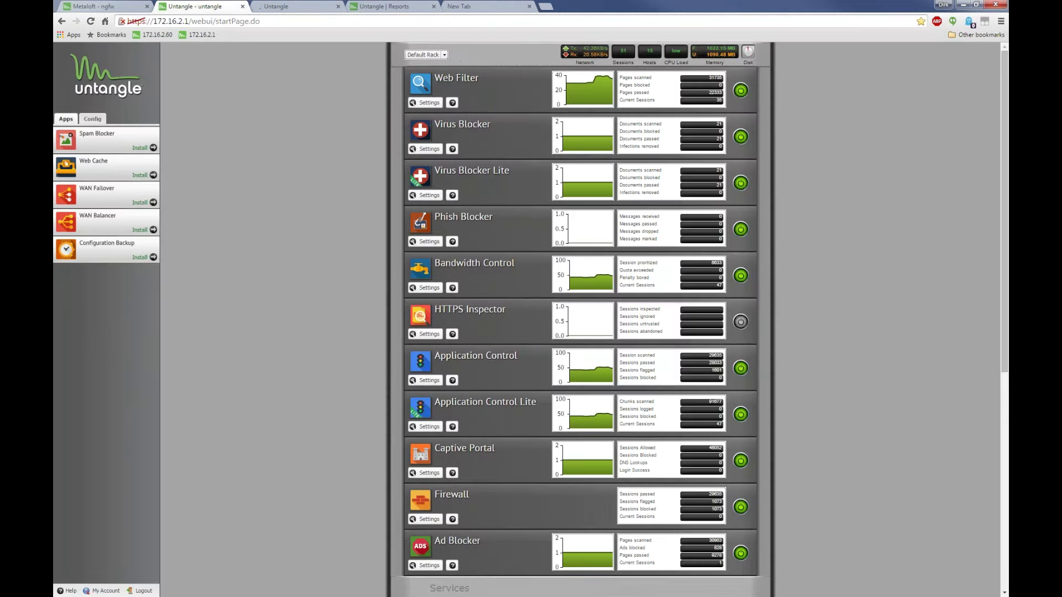
View Web Filter's Top Domains (by request) report on untangle, then switch to the sj-ngfw tab
left_click(444, 56)
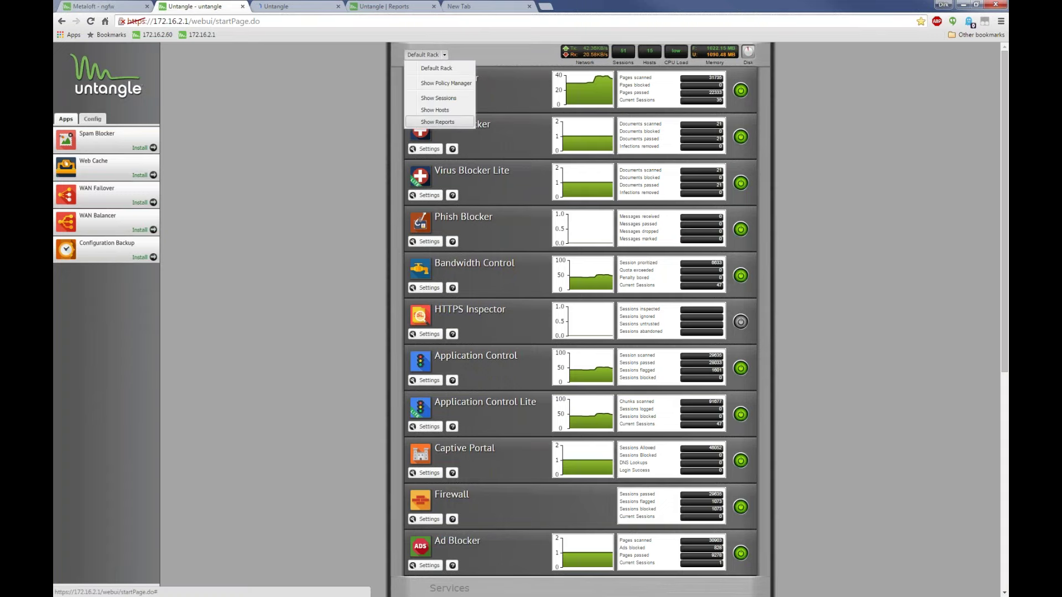
left_click(466, 119)
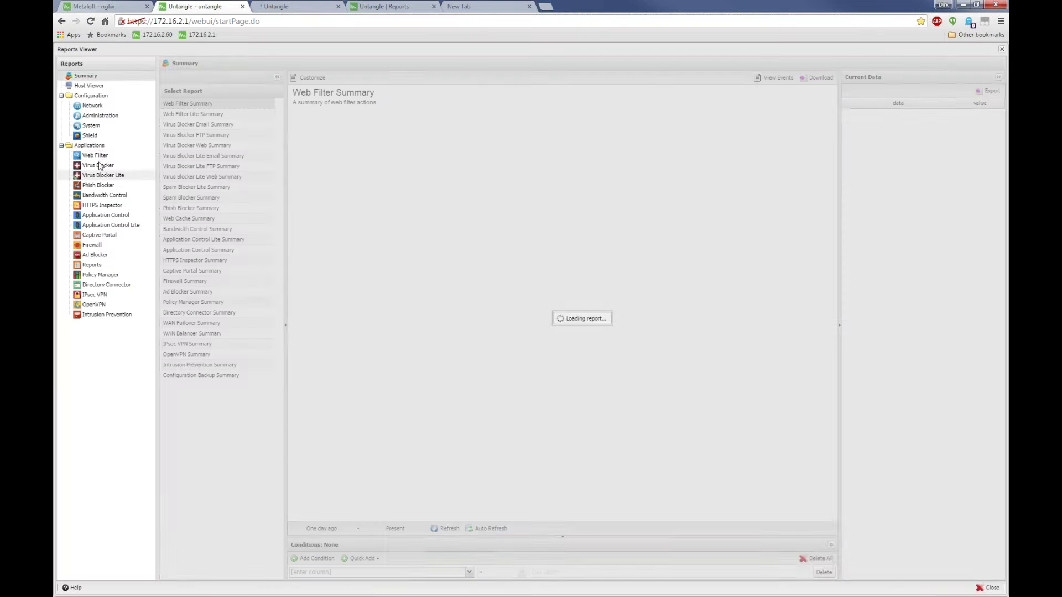
left_click(105, 156)
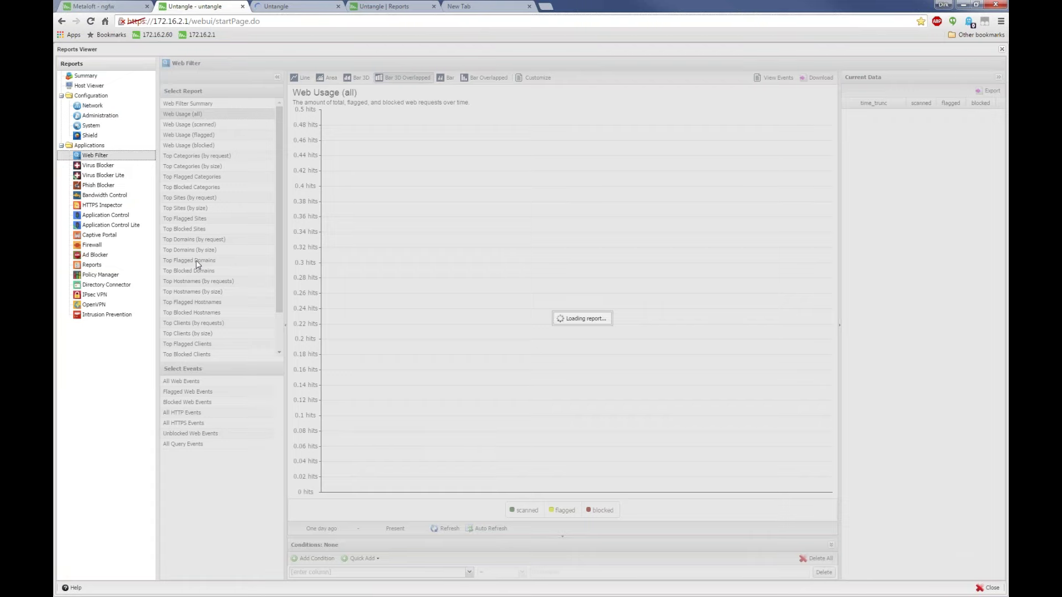
left_click(196, 260)
left_click(194, 240)
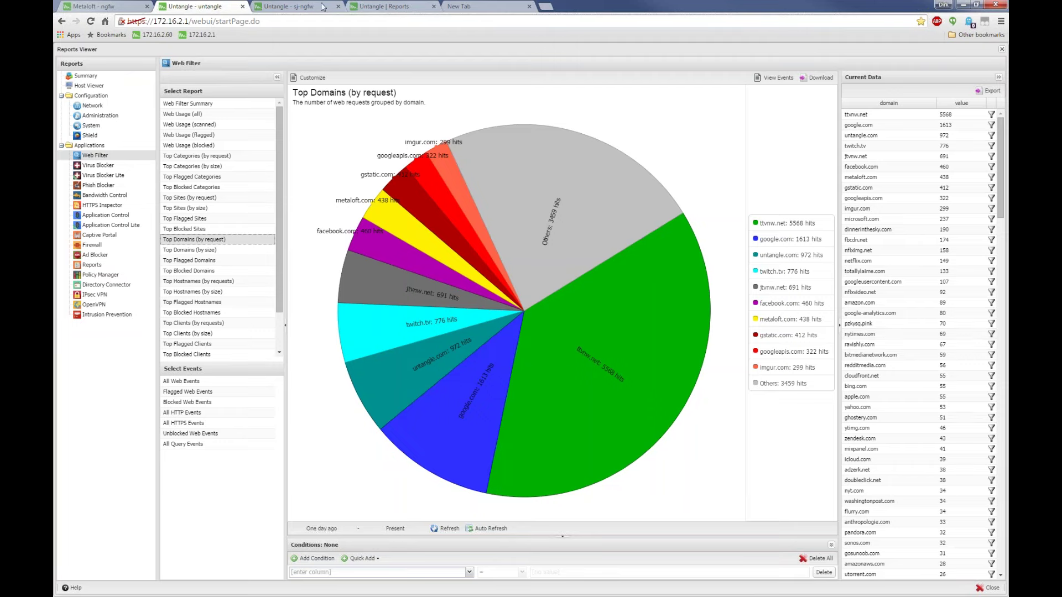
left_click(303, 6)
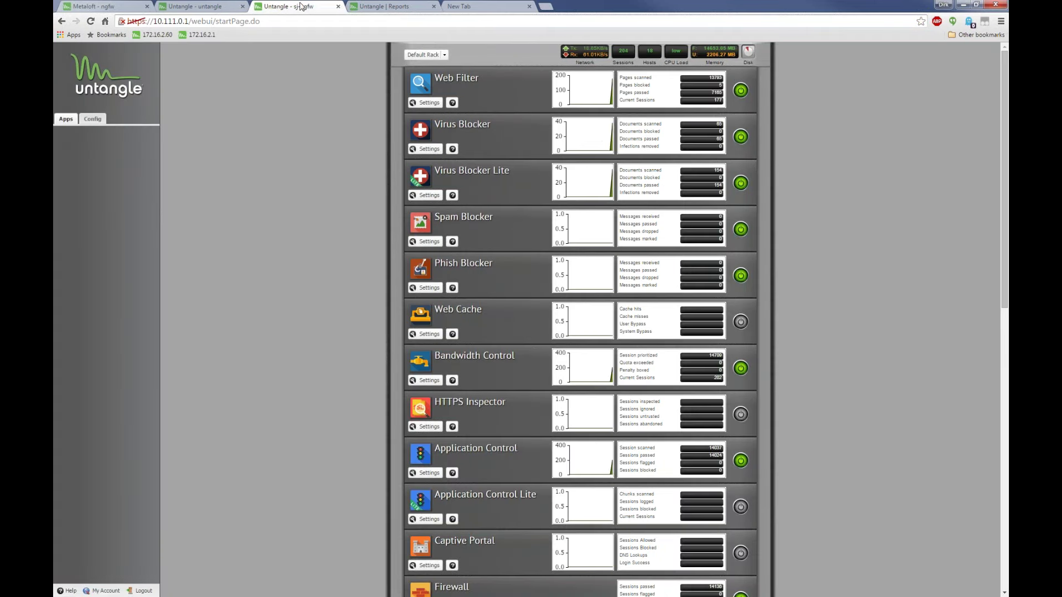
Open the Reports Viewer on sj-ngfw and view Web Filter's Top Domains (by request) report
left_click(445, 55)
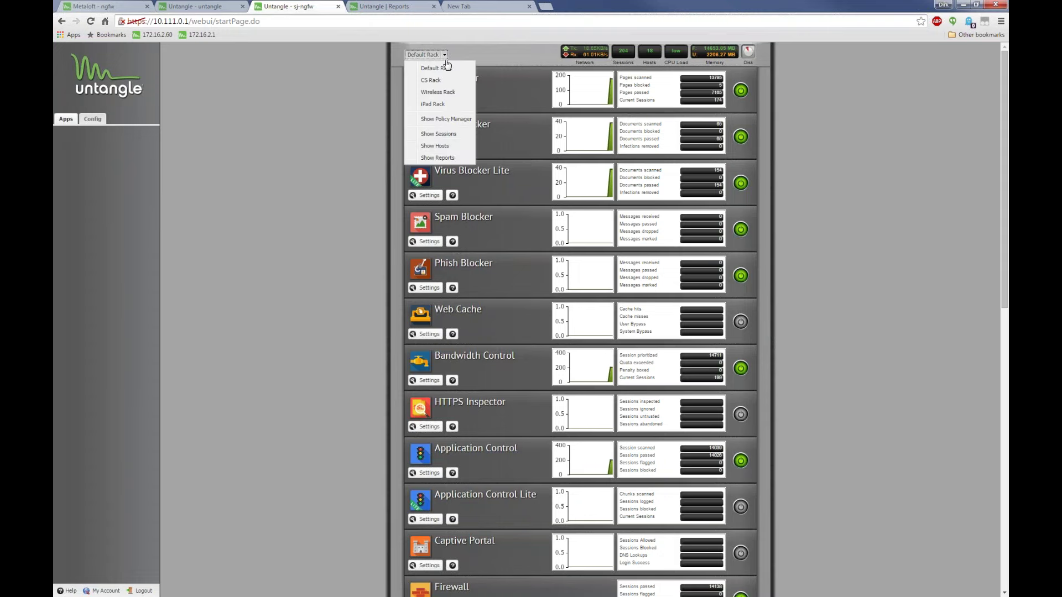
left_click(447, 159)
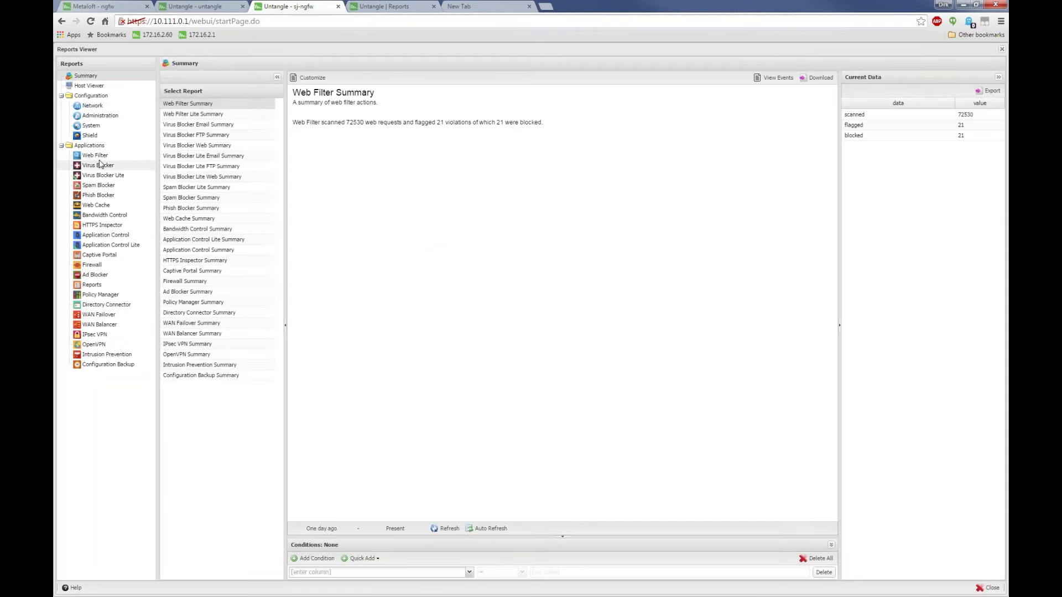
left_click(95, 156)
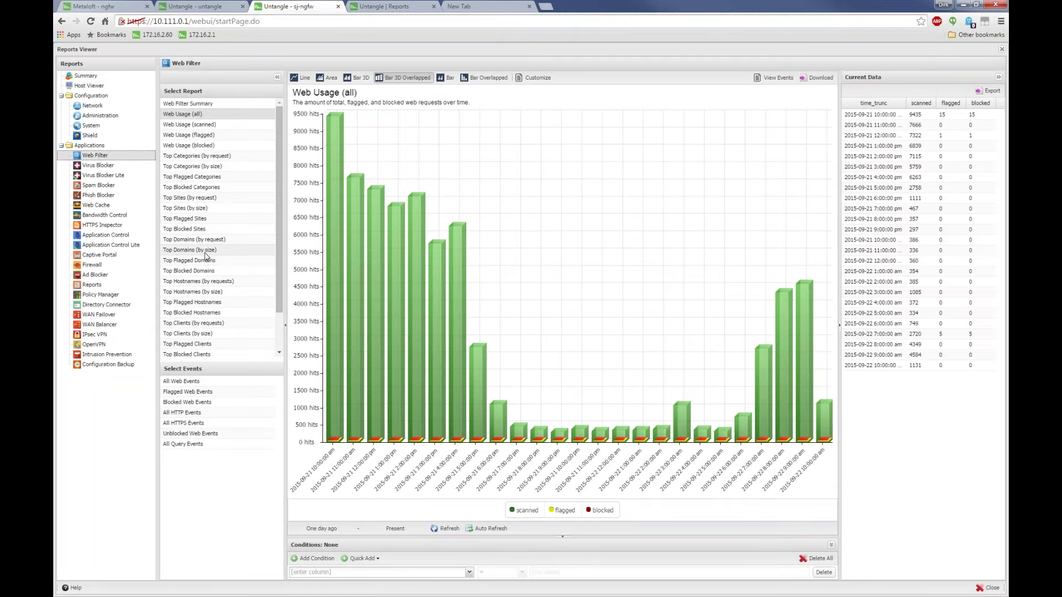
left_click(197, 239)
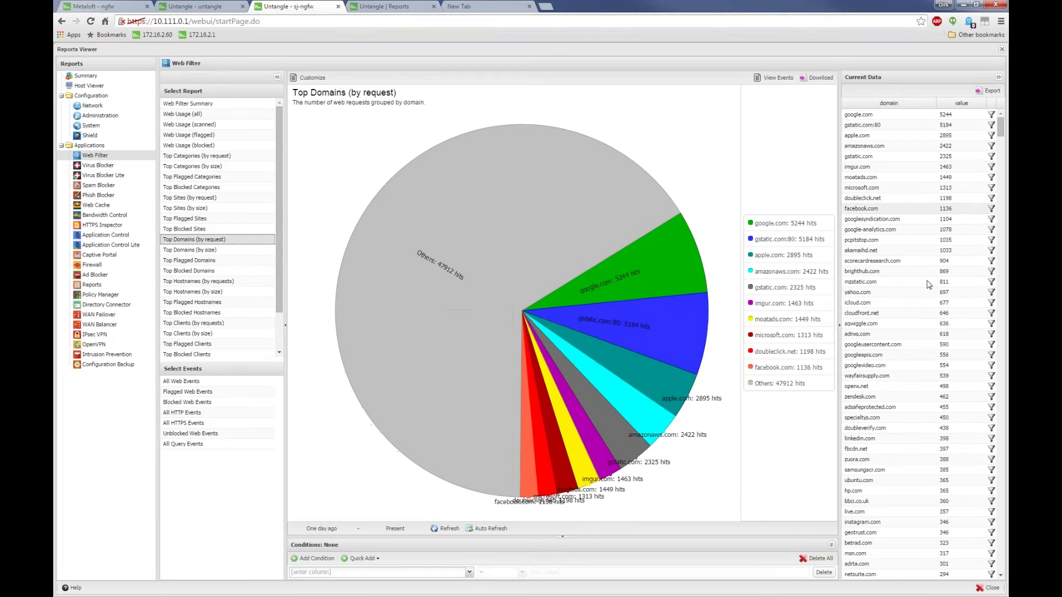
View the Top Flagged Hostnames pie showing two flagged hosts, then go to the new Reports page
scroll(205, 259, "down", 2)
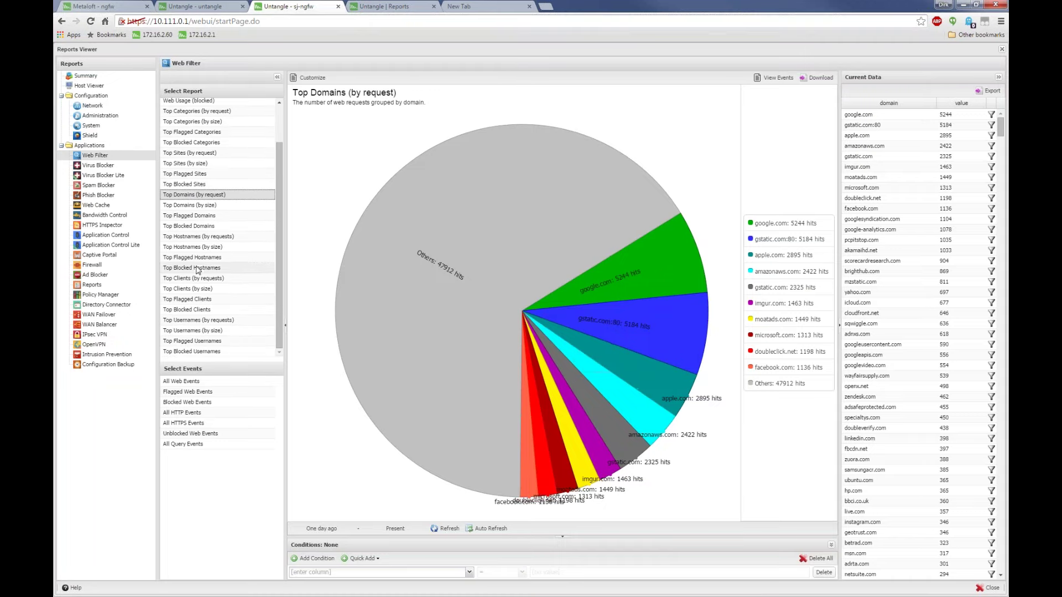
left_click(204, 257)
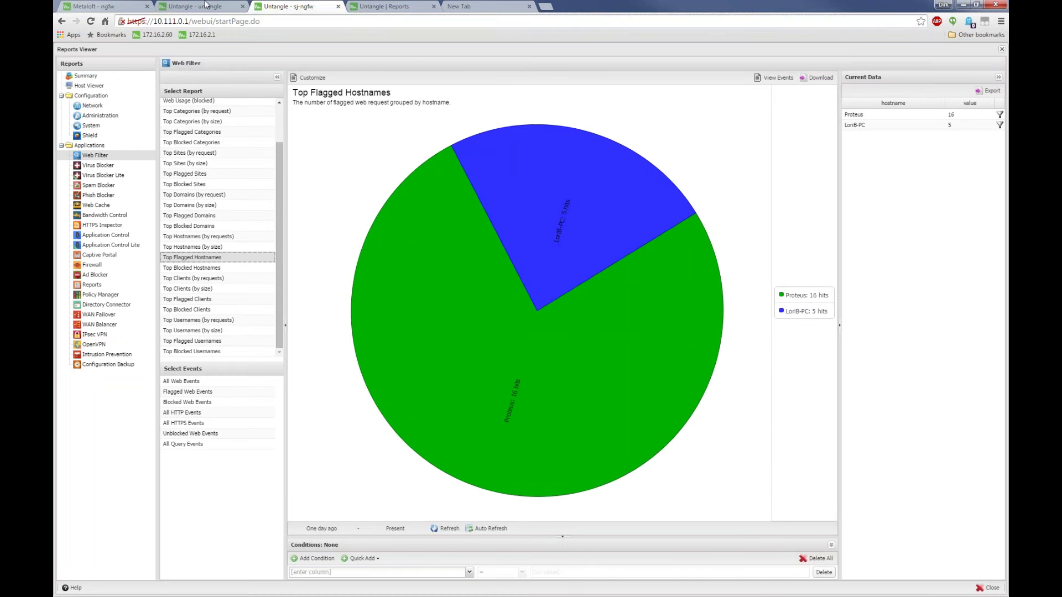
left_click(367, 6)
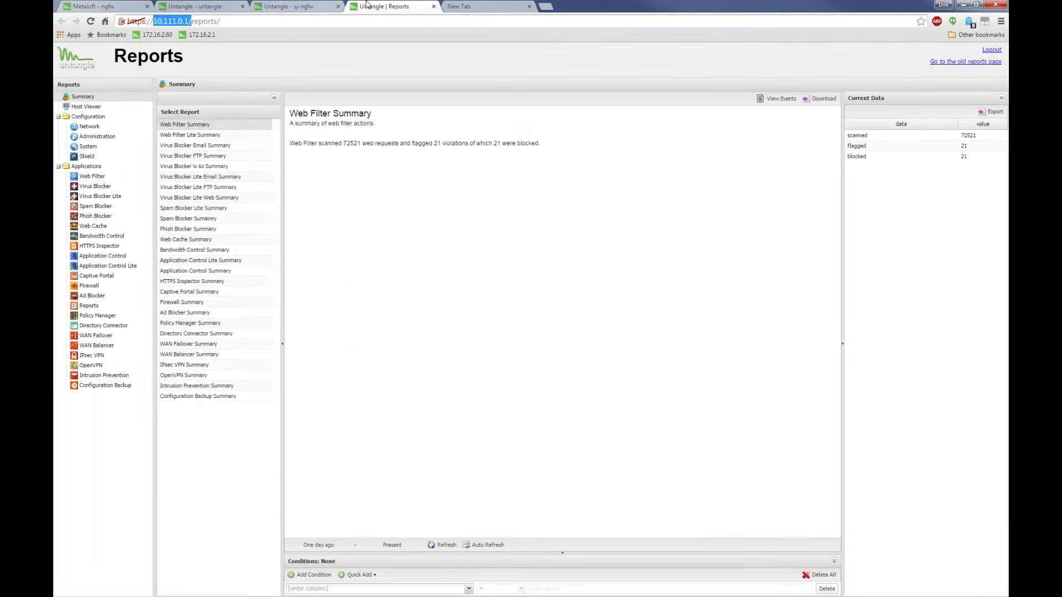
On the untangle server, view the Top Flagged Hostnames report, then close the Reports Viewer
left_click(287, 5)
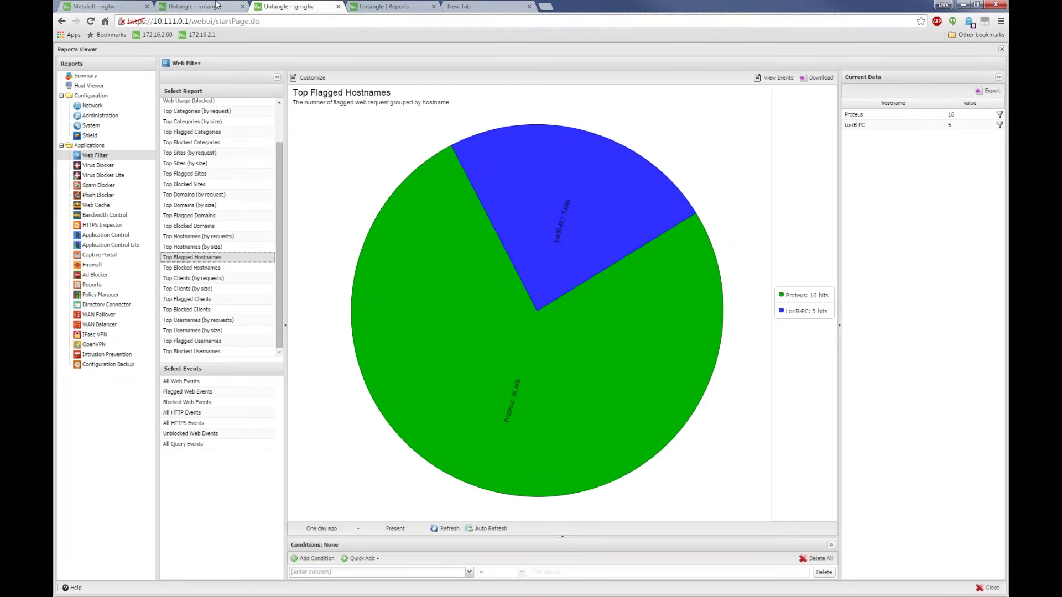
left_click(215, 5)
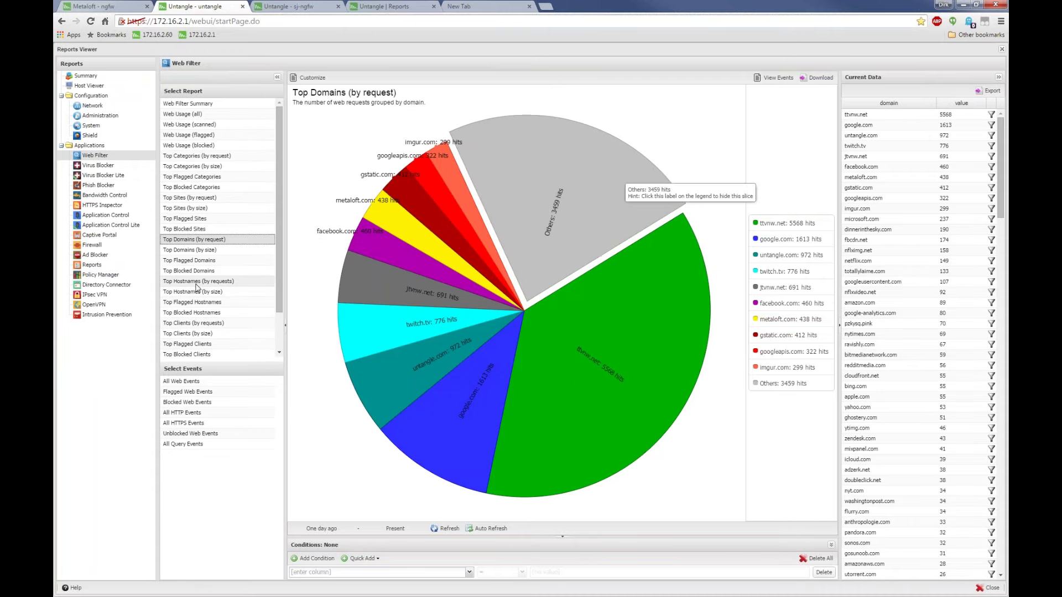
left_click(194, 302)
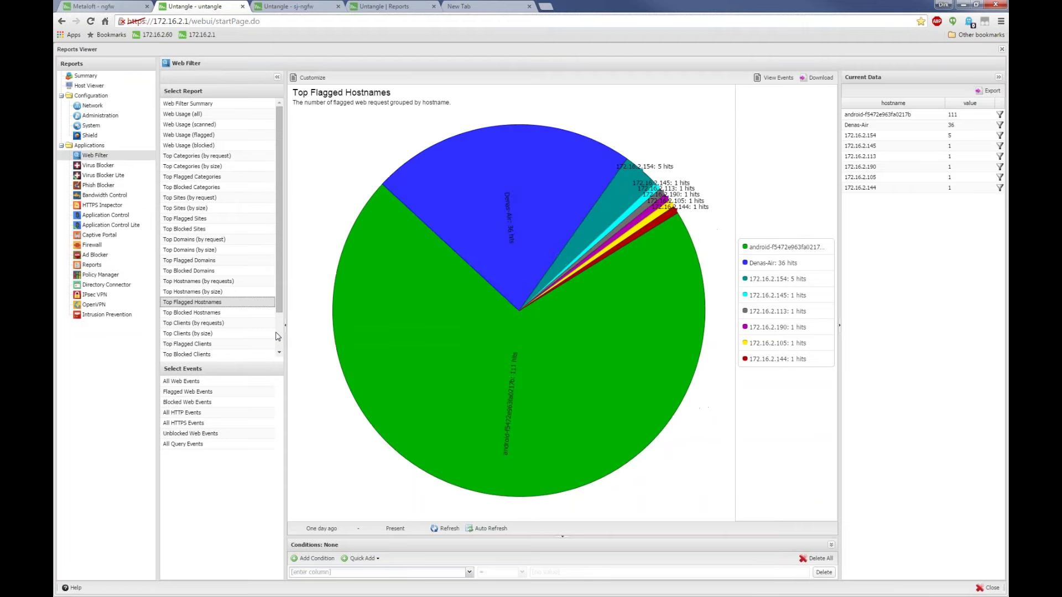
left_click(1001, 50)
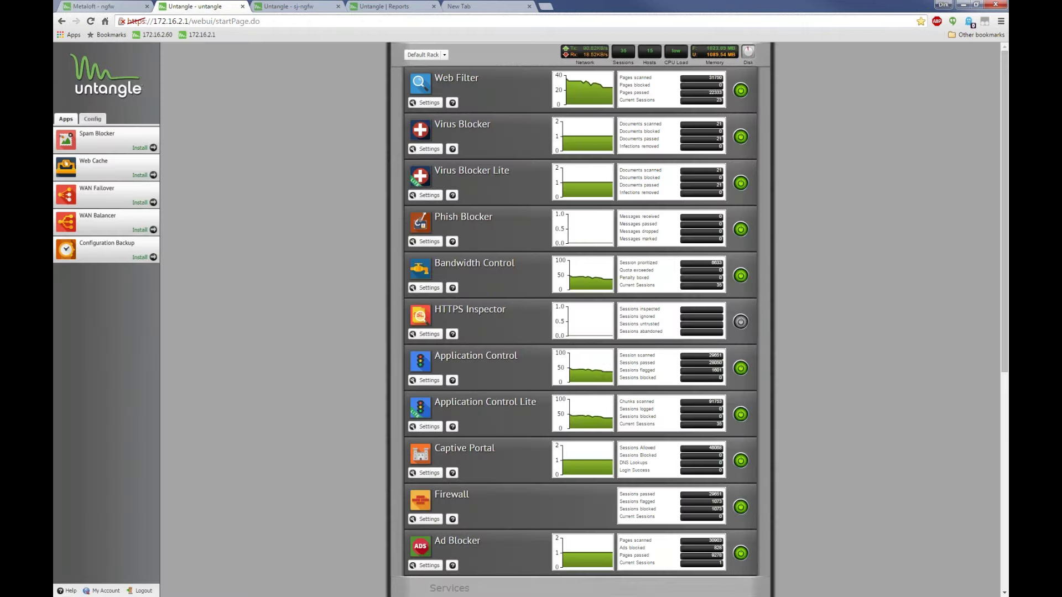
Show Bandwidth Control's Bandwidth Usage chart of total, sent and received traffic
left_click(429, 288)
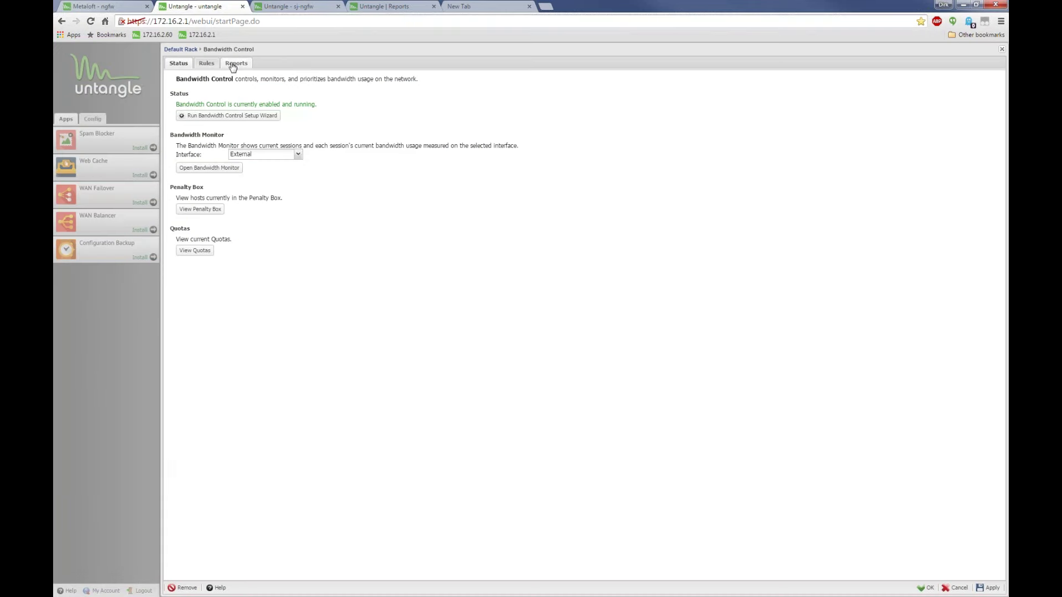
left_click(236, 64)
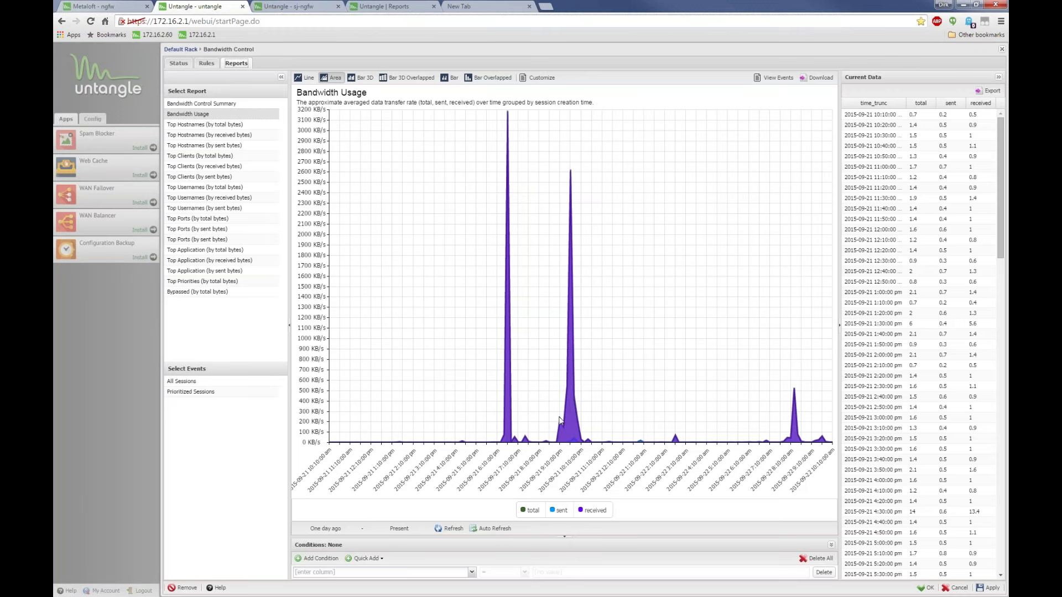
Set the report start to 2015-09-21 at 5:00 PM
left_click(330, 529)
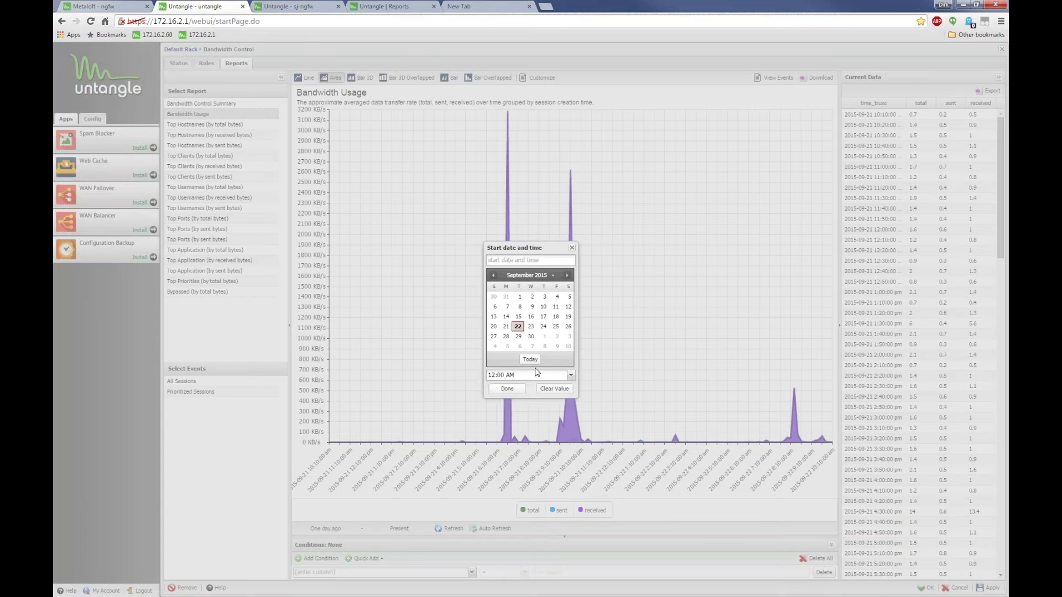
left_click(557, 373)
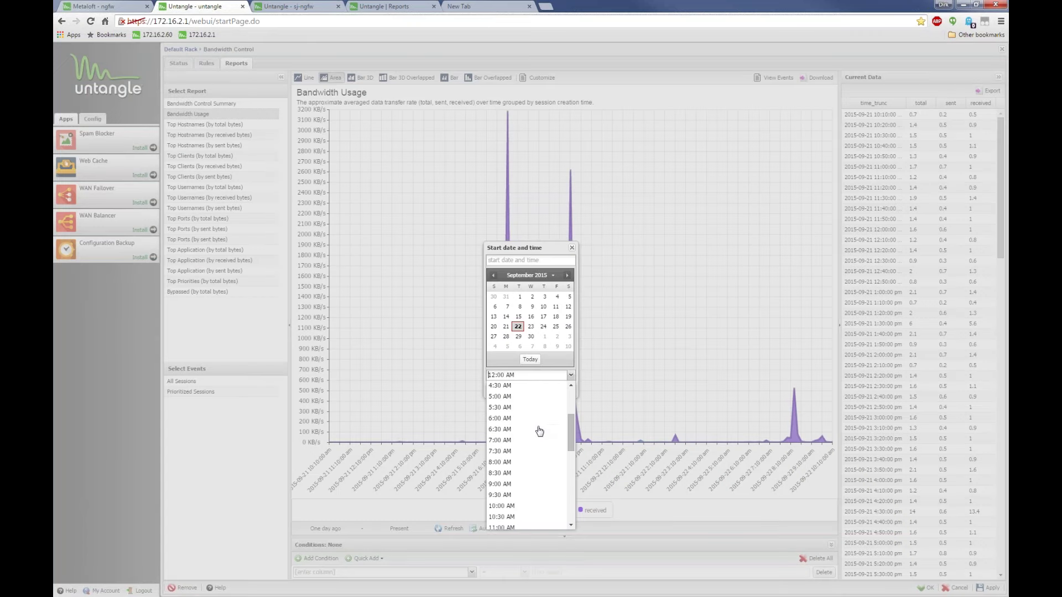
scroll(540, 429, "down", 5)
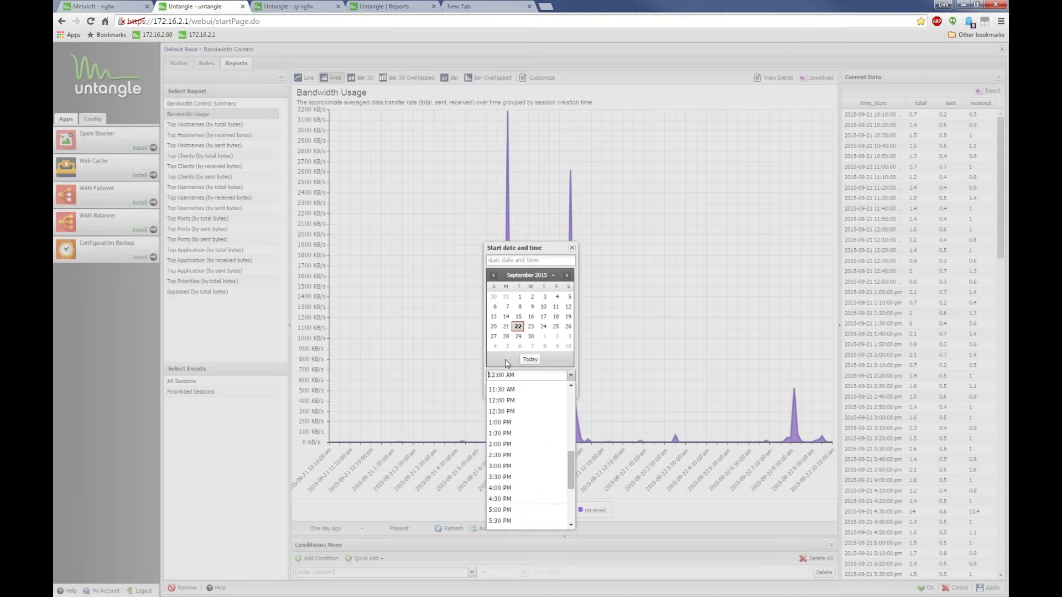
left_click(505, 328)
left_click(564, 374)
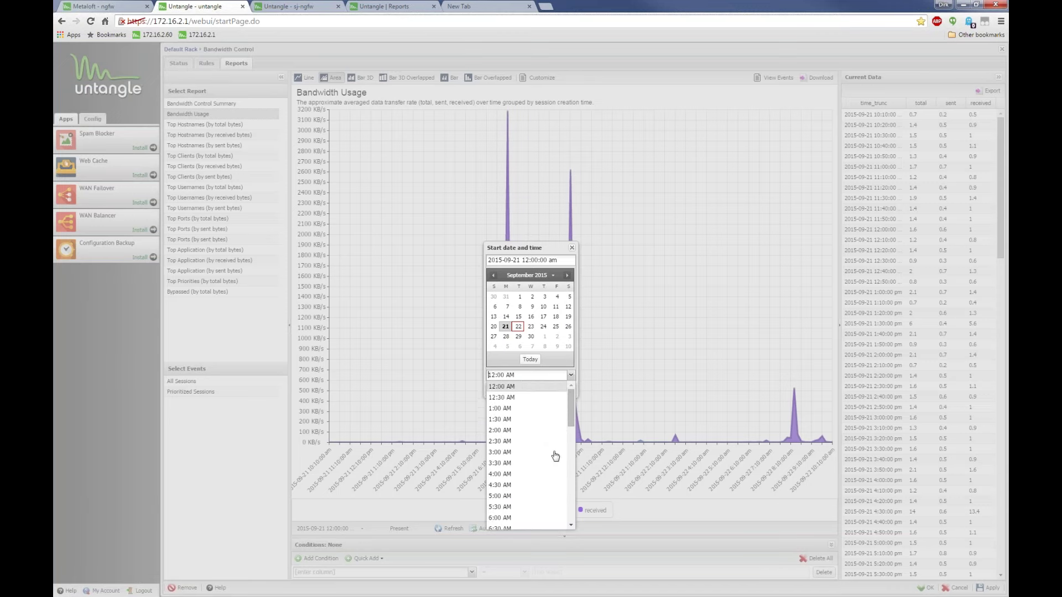
scroll(548, 459, "down", 4)
scroll(529, 456, "down", 2)
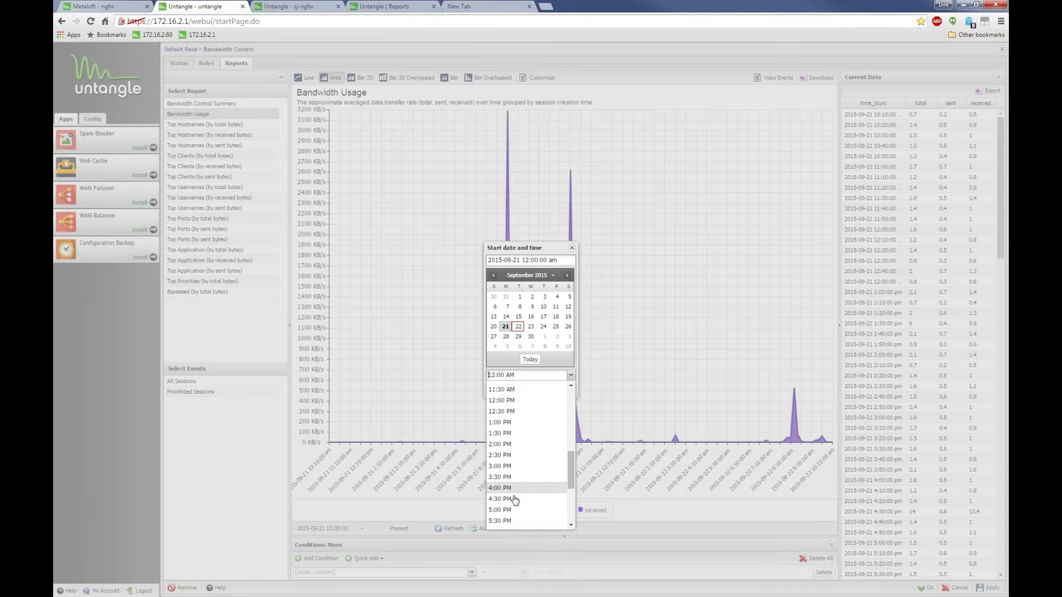
left_click(503, 506)
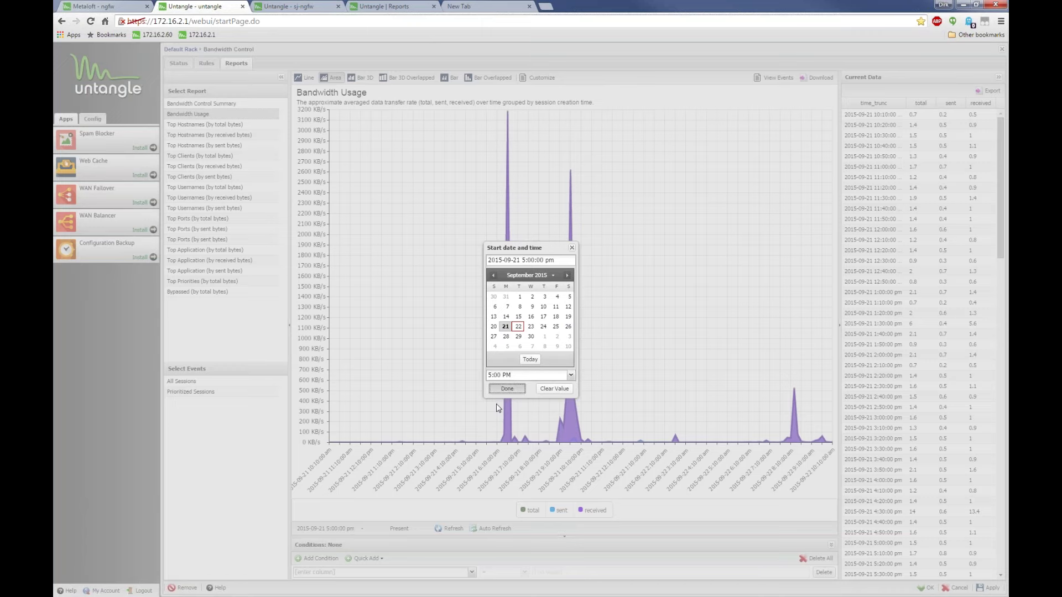
left_click(506, 389)
Set the report end to 2015-09-21 at 10:00 PM
left_click(390, 530)
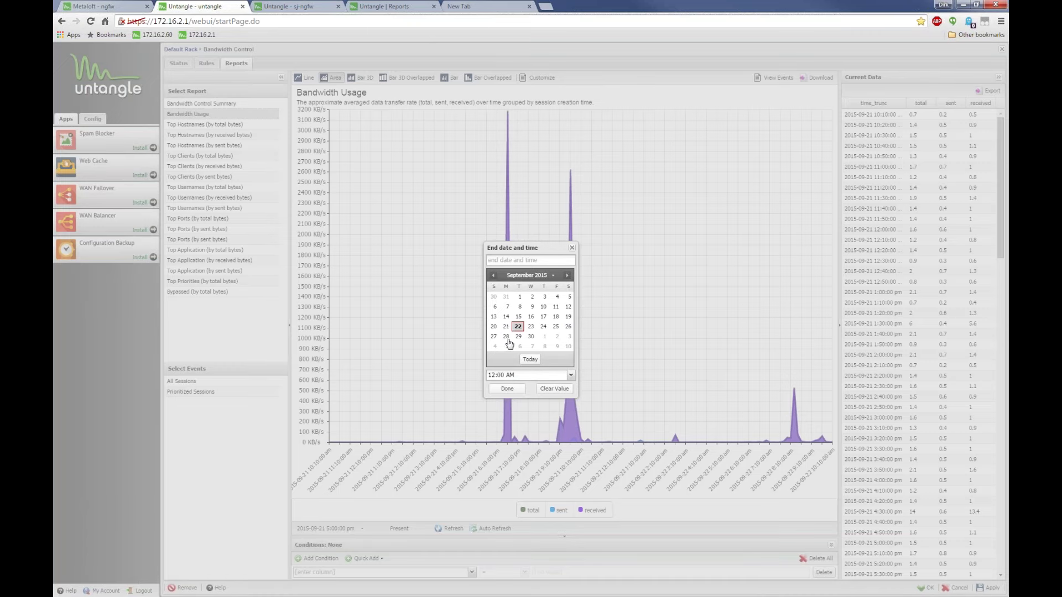
left_click(505, 327)
left_click(570, 375)
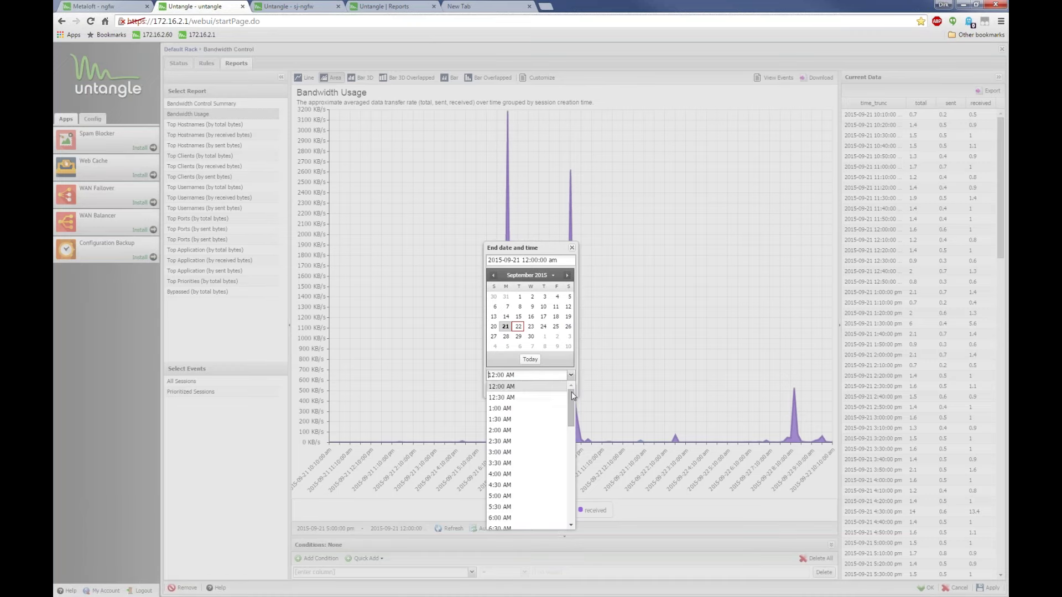
left_click_drag(572, 391, 570, 505)
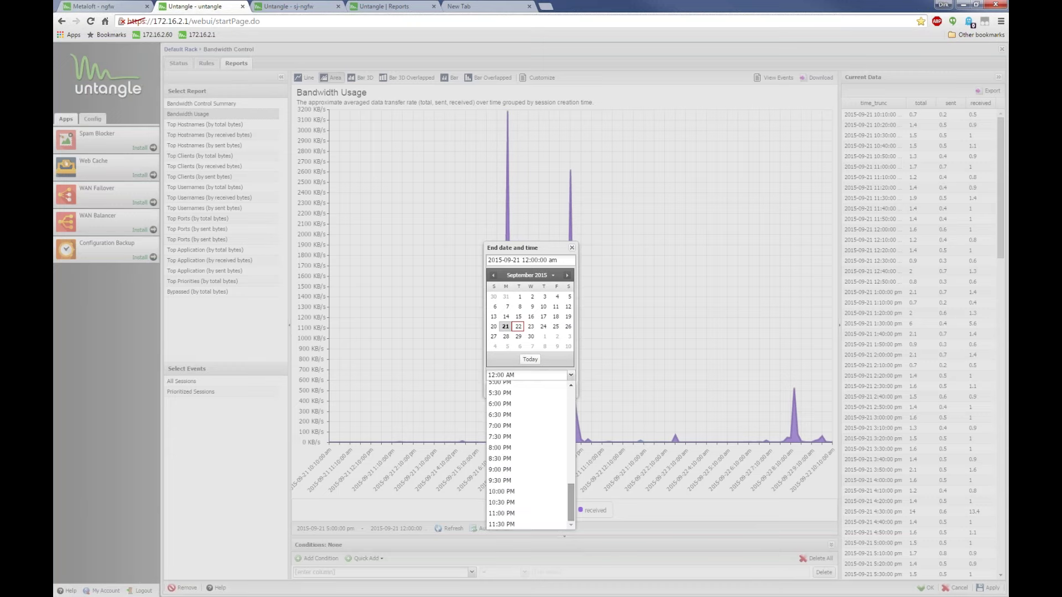
left_click(528, 492)
left_click(513, 389)
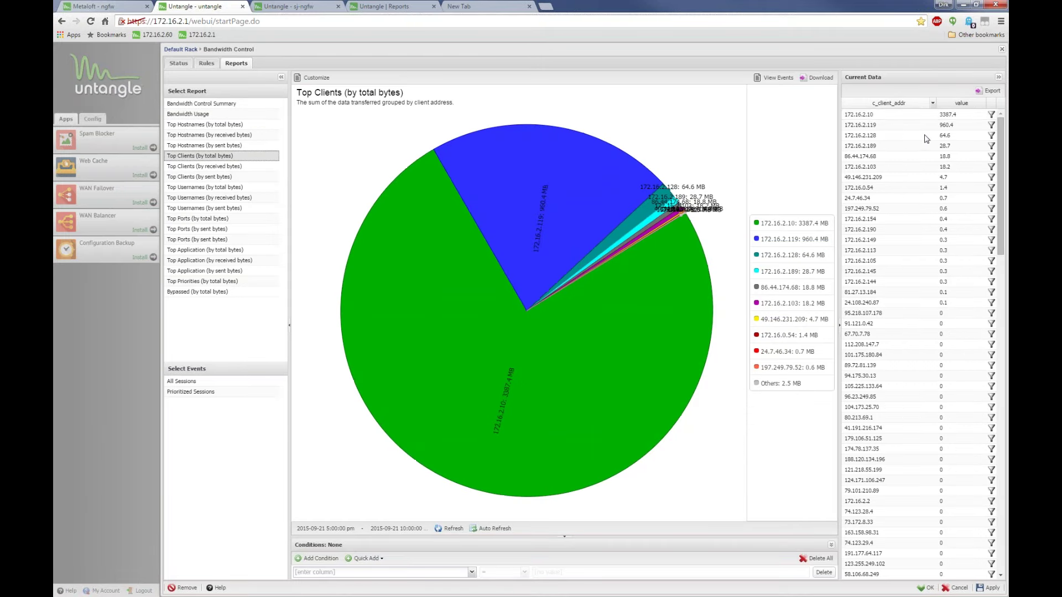
Pull out the 172.16.2.10 slice, then view the Top Application (by total bytes) report
left_click(897, 116)
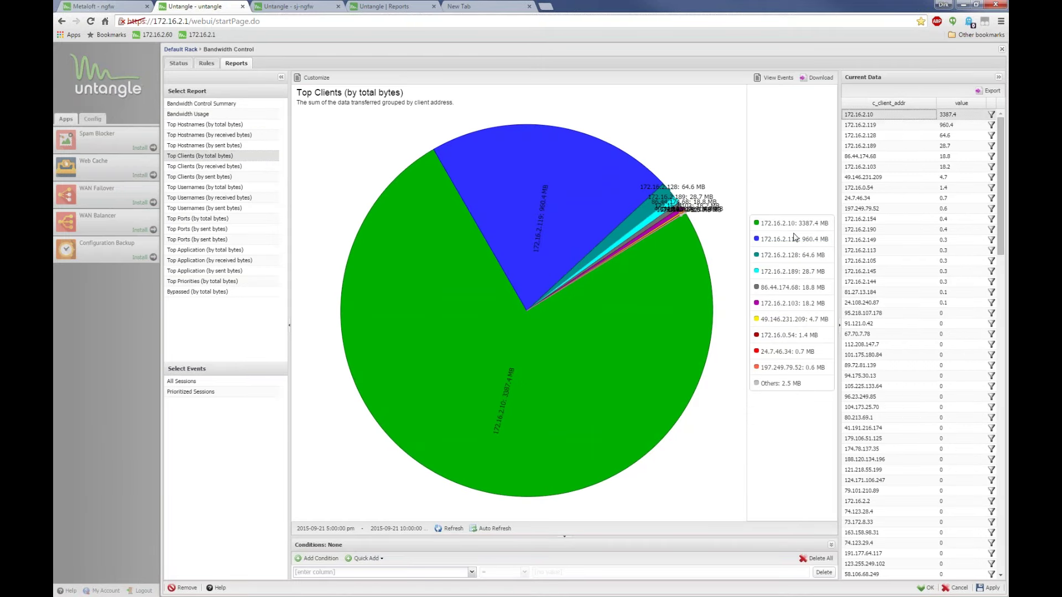
left_click(627, 367)
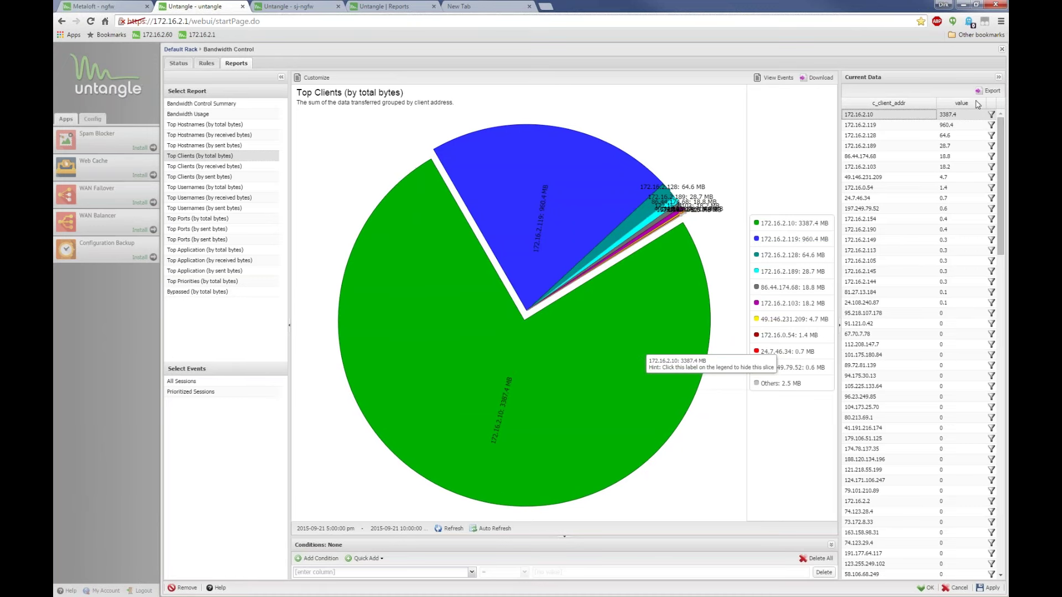
scroll(864, 288, "down", 2)
scroll(864, 288, "down", 5)
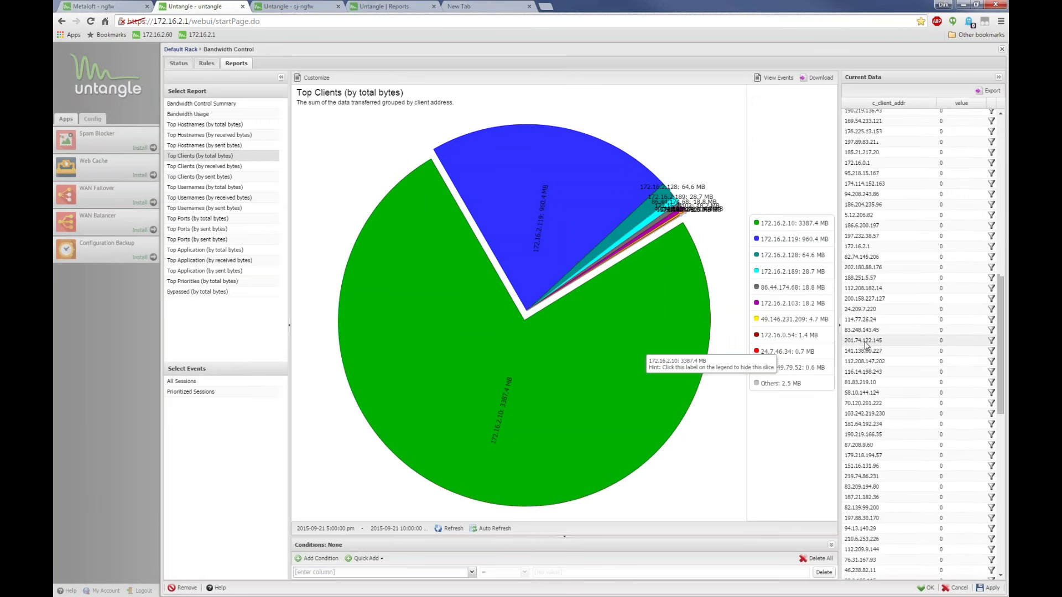
scroll(868, 343, "up", 7)
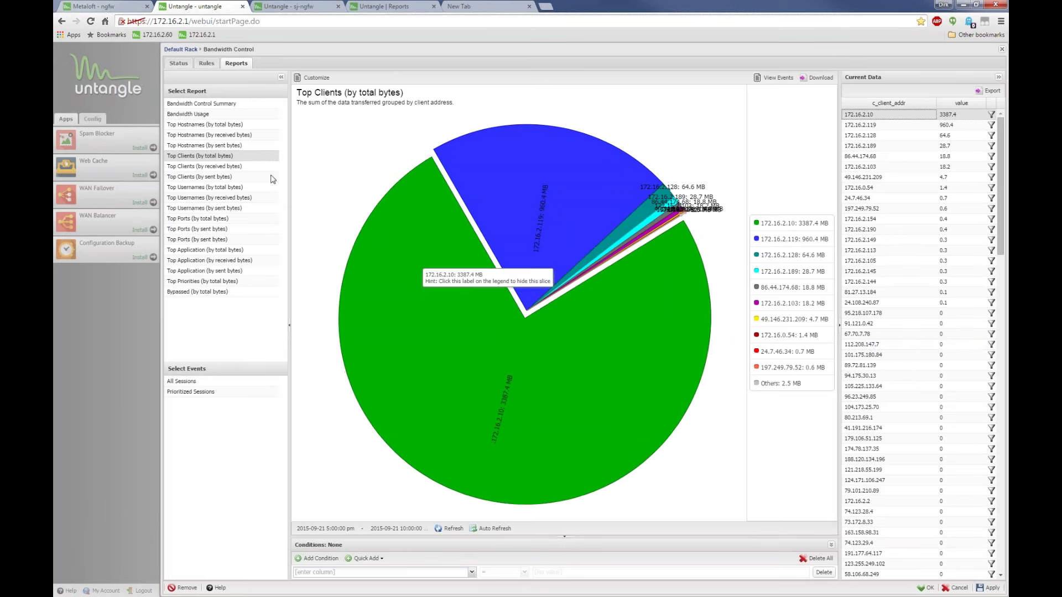
left_click(195, 250)
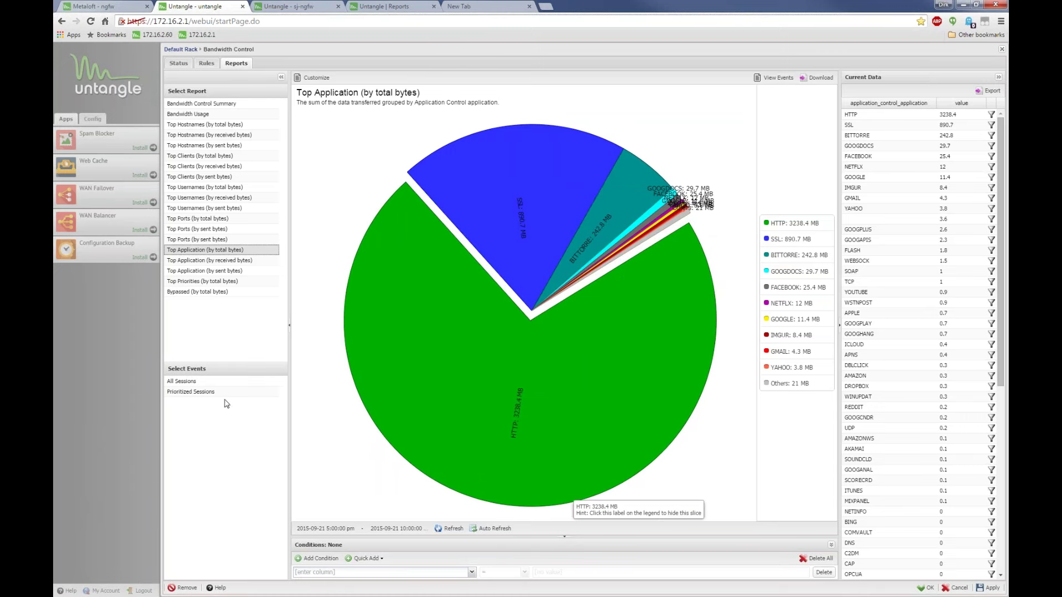
Close Bandwidth Control and view Application Control's Top Applications (by sessions) report
left_click(1002, 50)
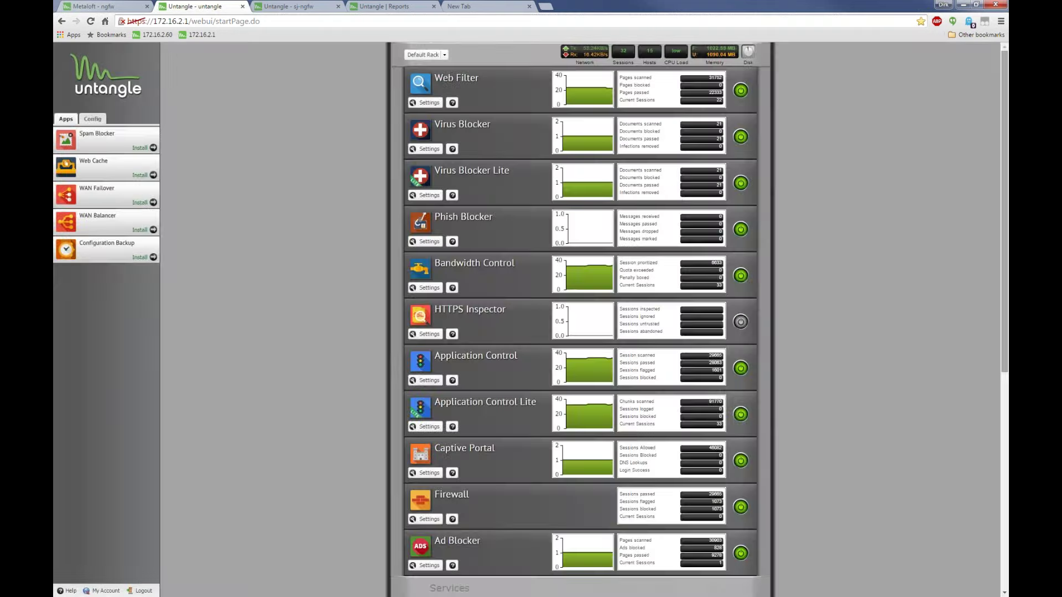
left_click(428, 381)
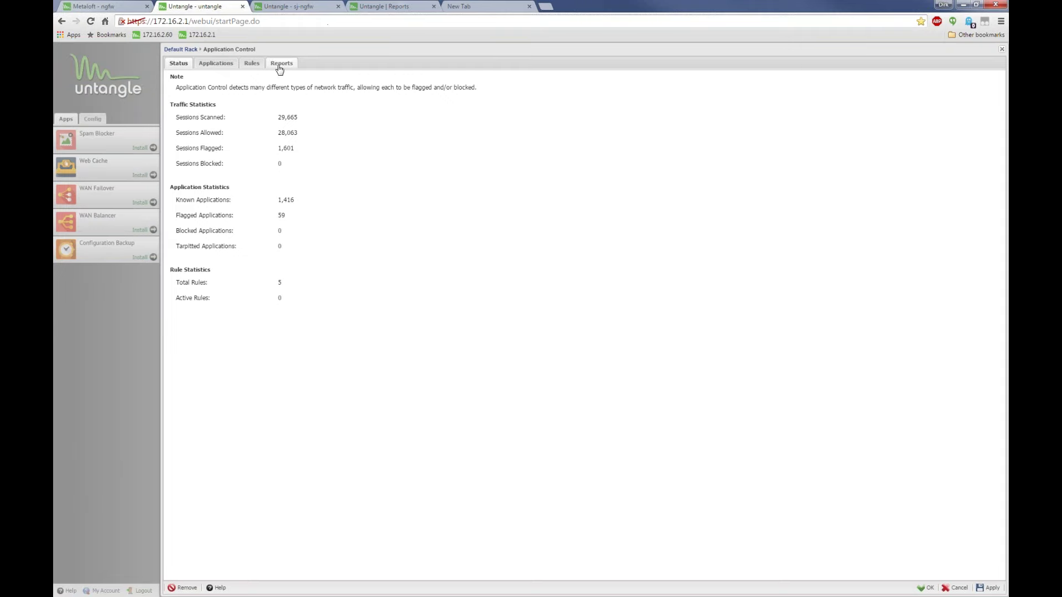
left_click(280, 66)
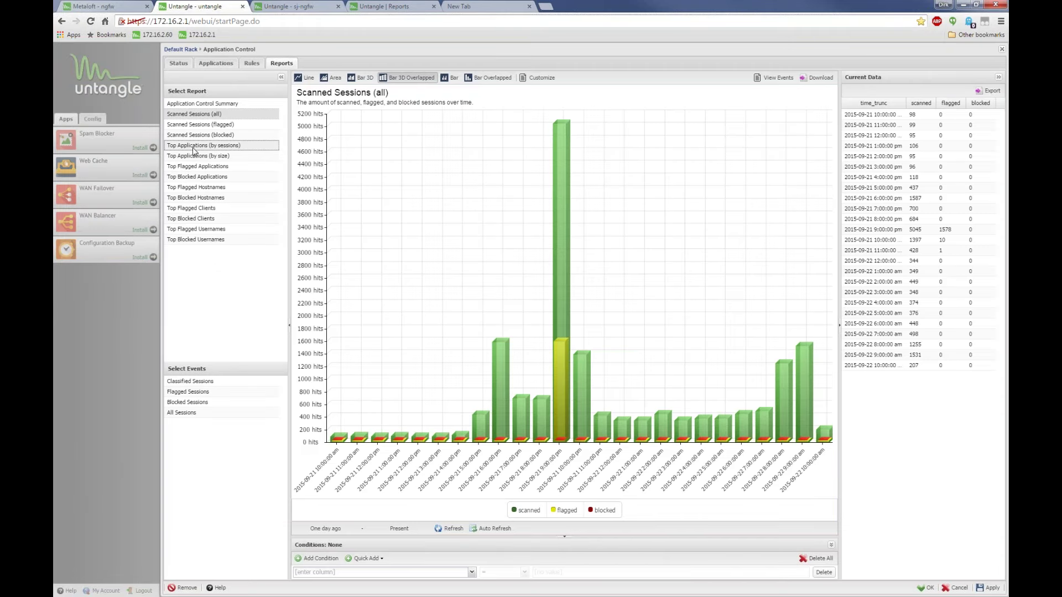
left_click(193, 146)
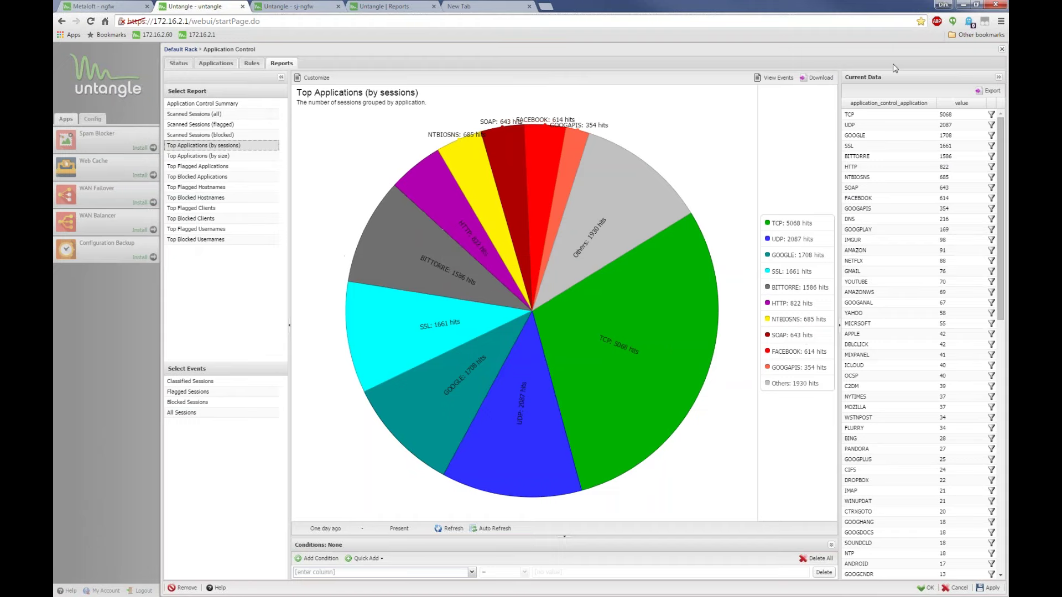
Load ngfw.metaloft.com in a new browser tab
key("ctrl+t")
type("ngfw")
key("Return")
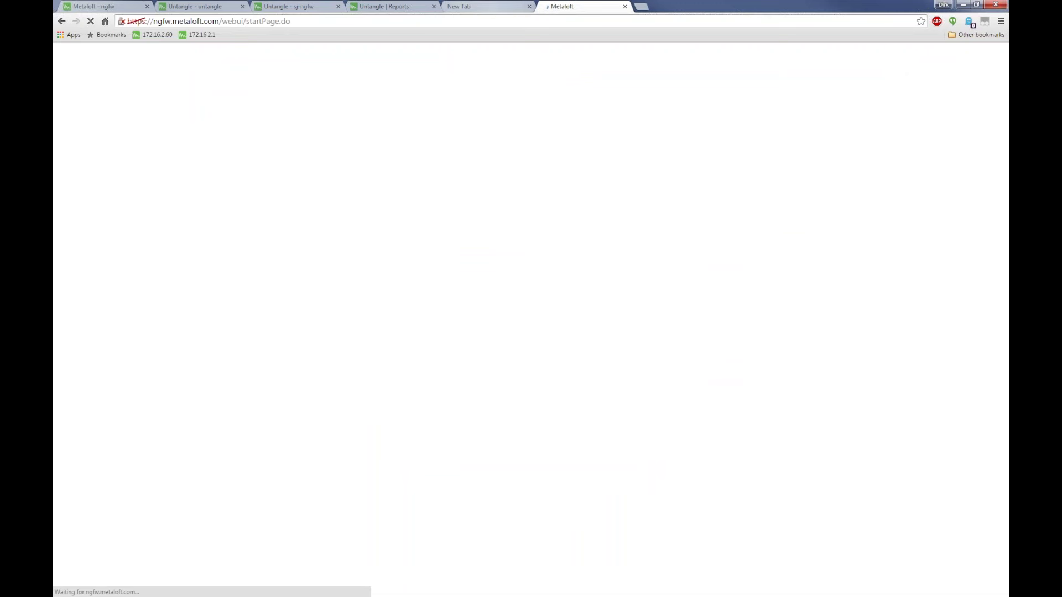
Close the empty new tab and open the Metaloft server's Reports Viewer via Default Rack > Show Reports
left_click(484, 5)
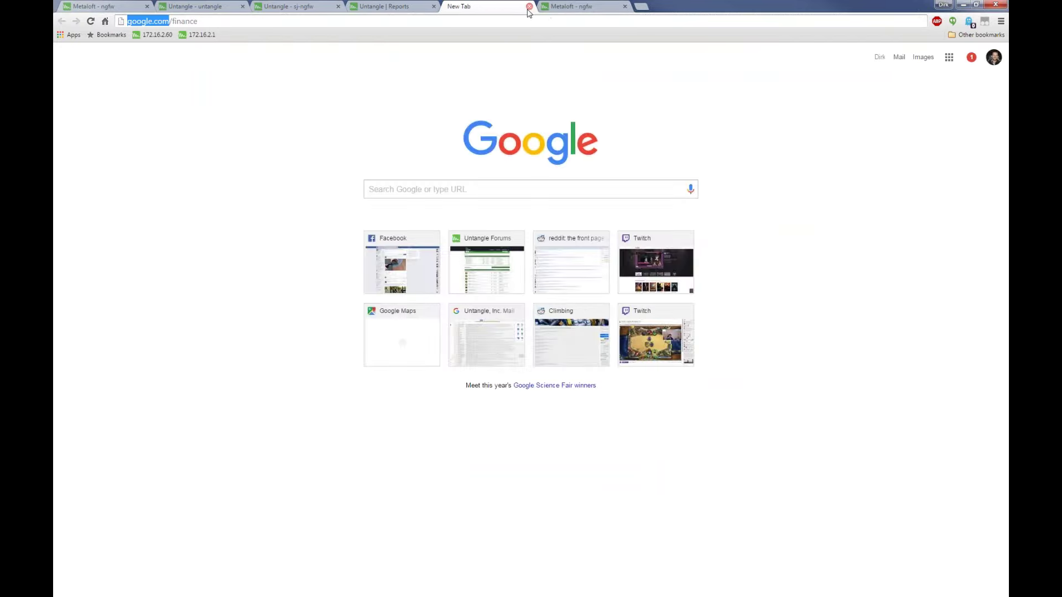
left_click(529, 7)
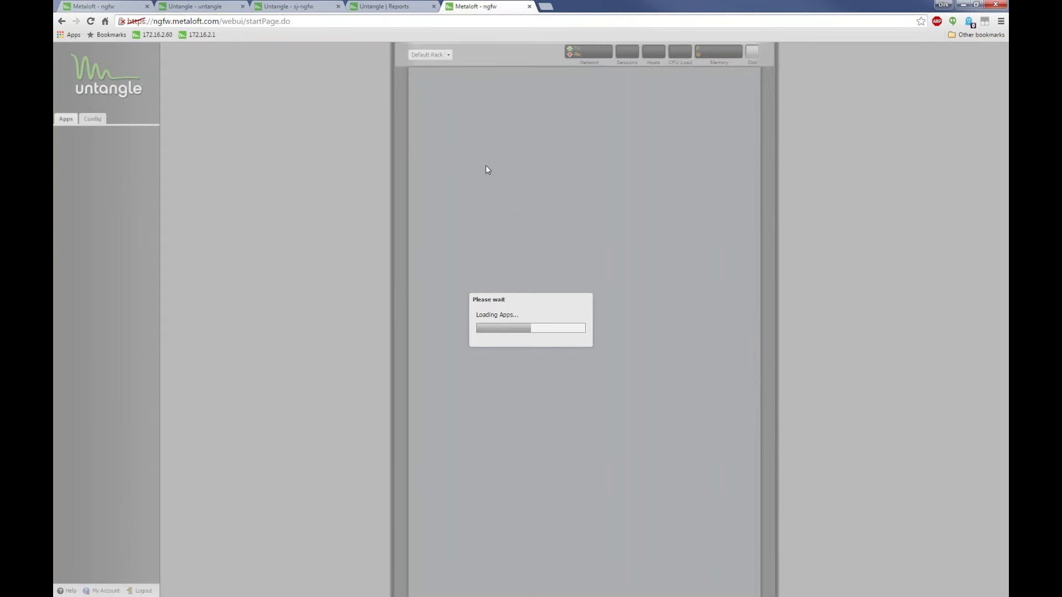
left_click(425, 54)
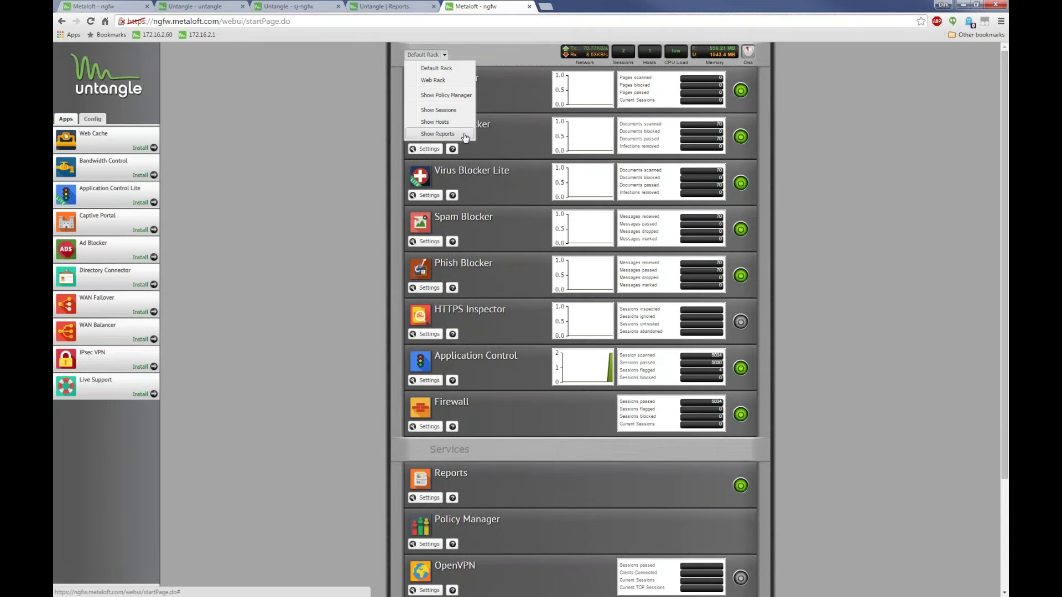
left_click(438, 134)
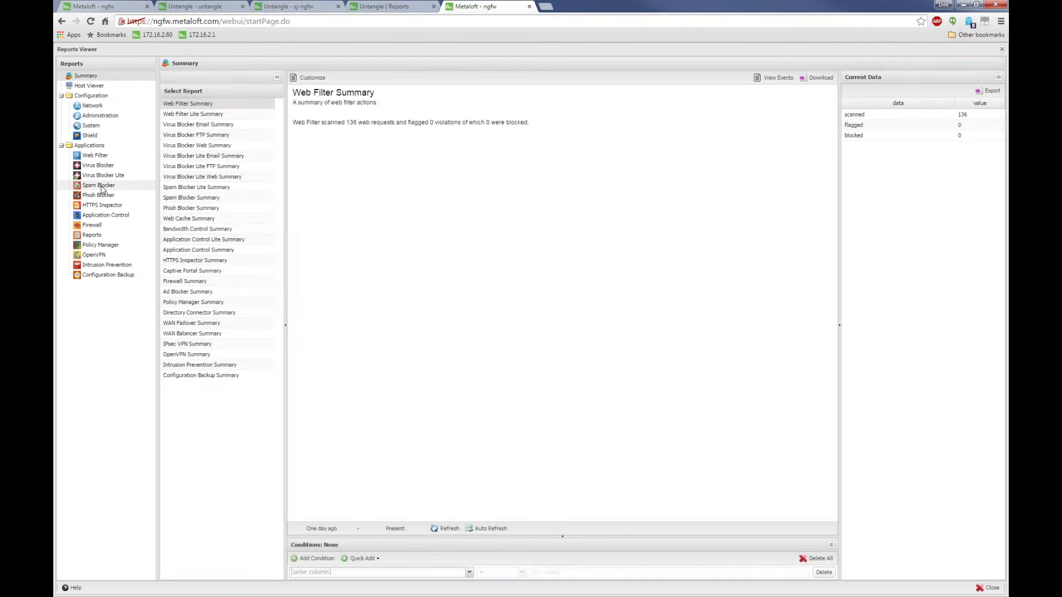
Show Spam Blocker's Email Usage (all) chart and bring up its start date picker
left_click(98, 185)
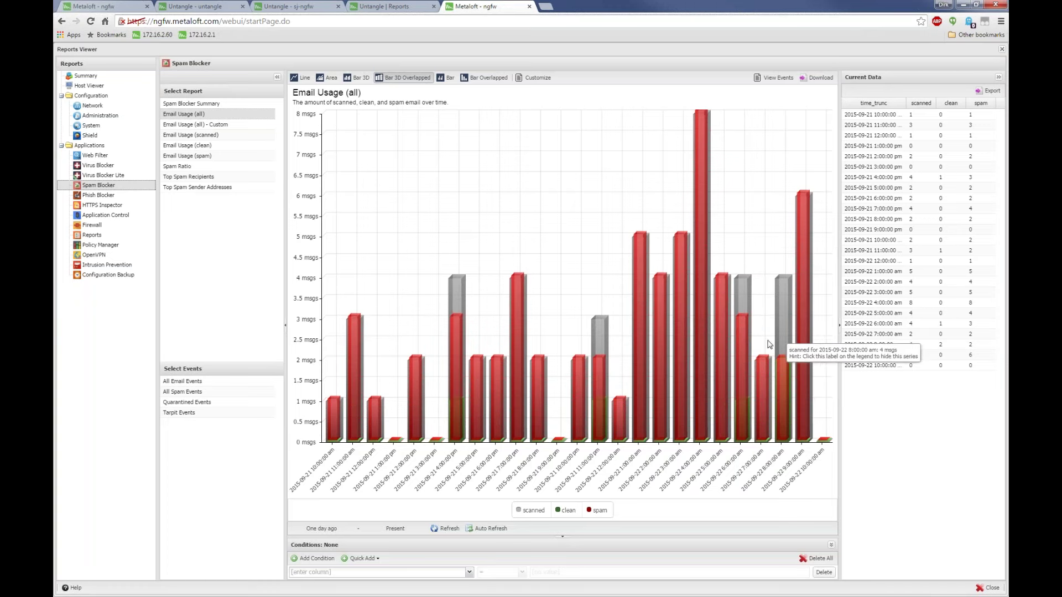
left_click(319, 530)
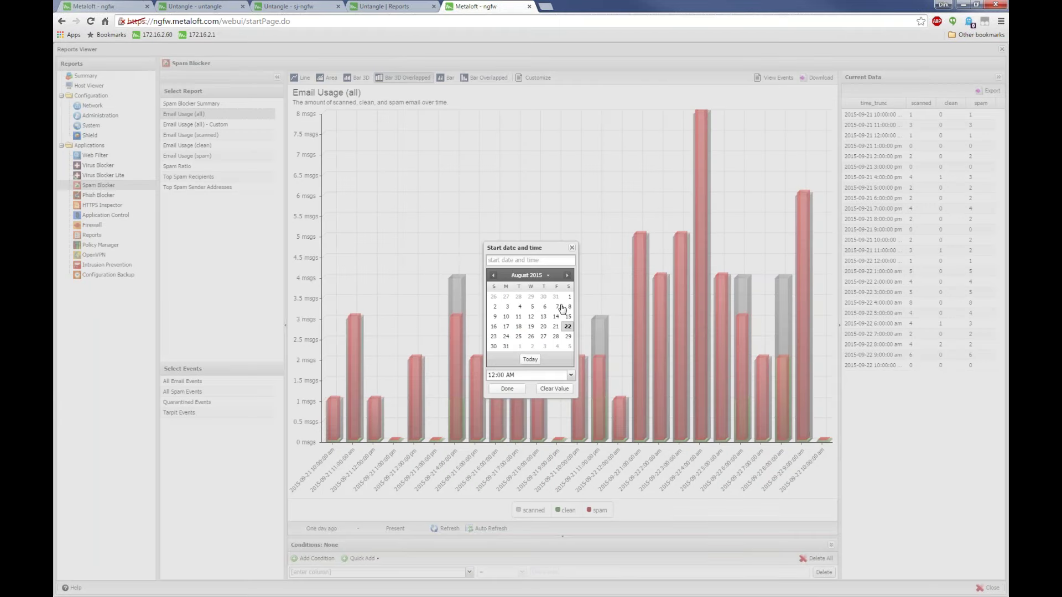
Set the Spam Blocker report start date to 2015-08-01 and refresh
left_click(569, 299)
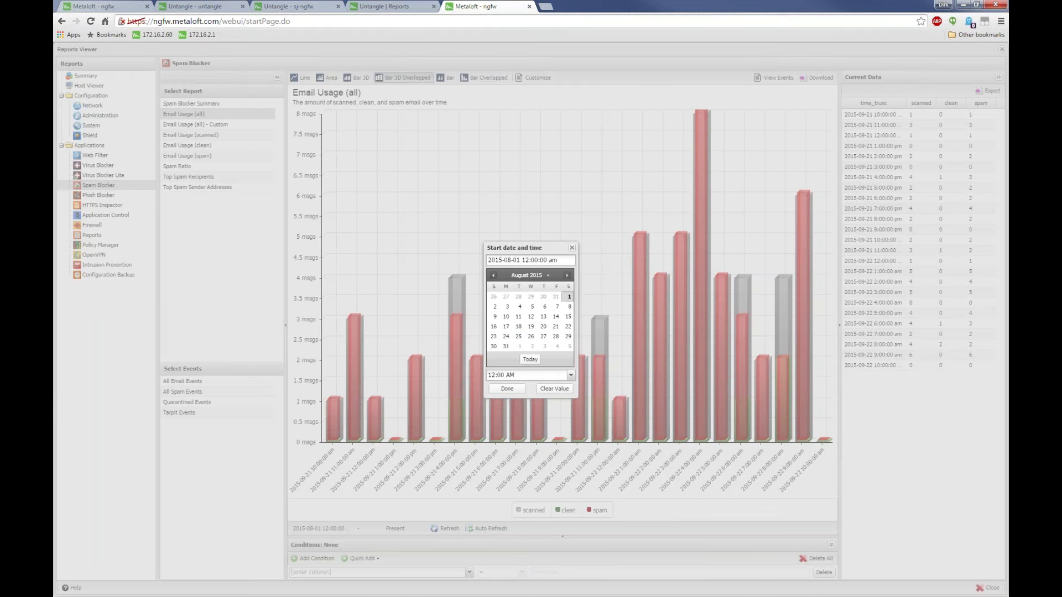
left_click(507, 389)
left_click(449, 530)
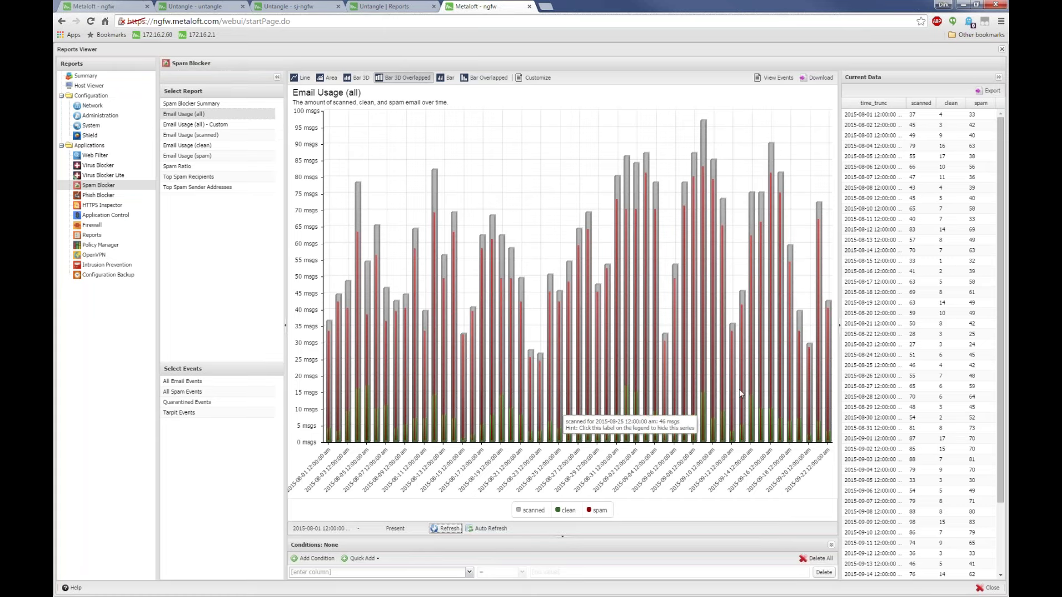
Draw Email Usage as an area chart and toggle the spam series off and back on
left_click(330, 78)
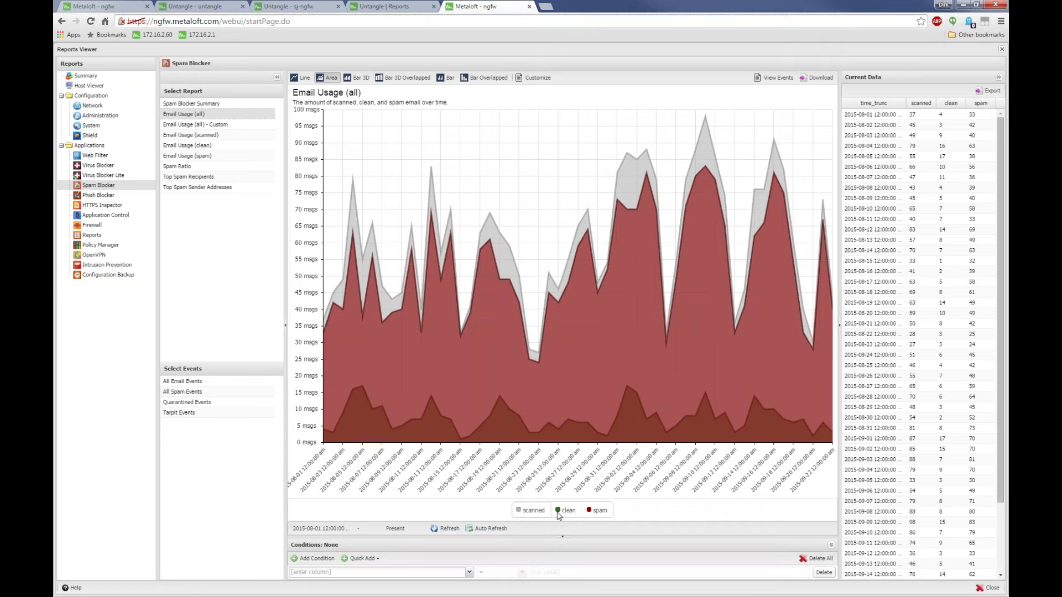
left_click(594, 511)
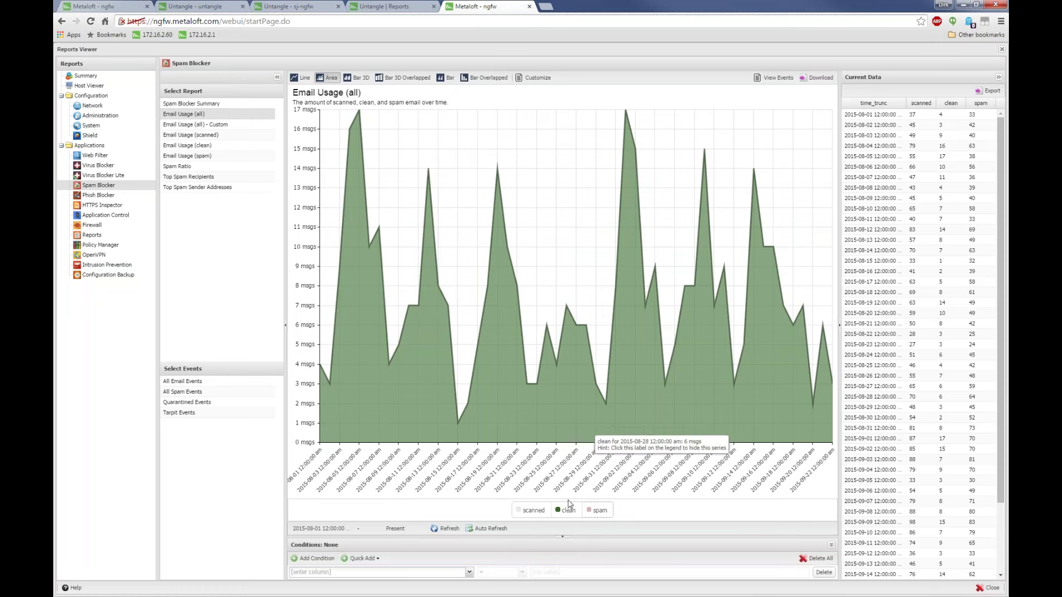
left_click(594, 511)
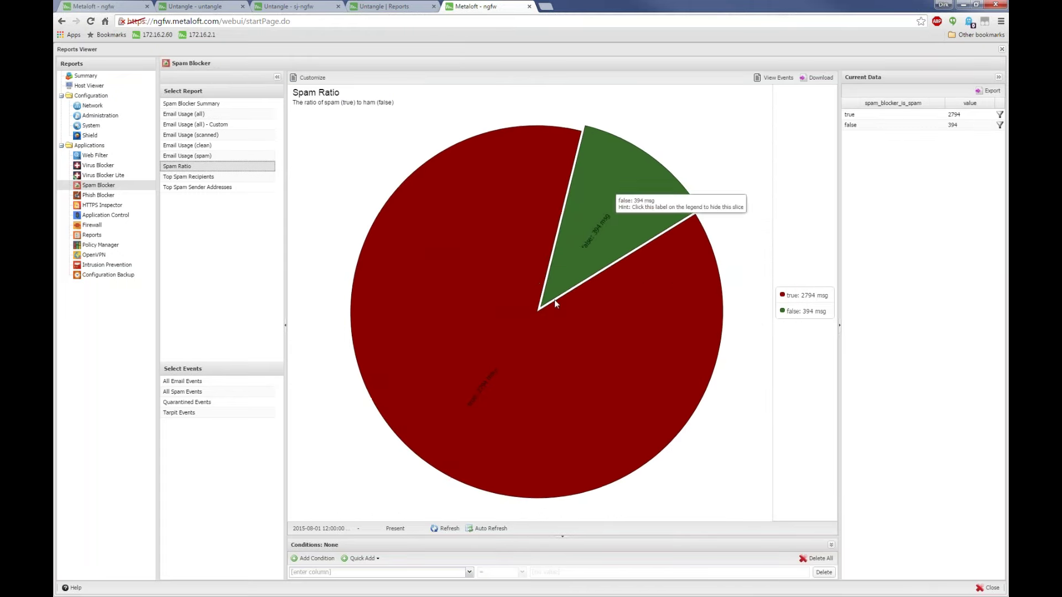
View Top Spam Recipients, then Virus Blocker's Web Usage (all) chart
left_click(200, 182)
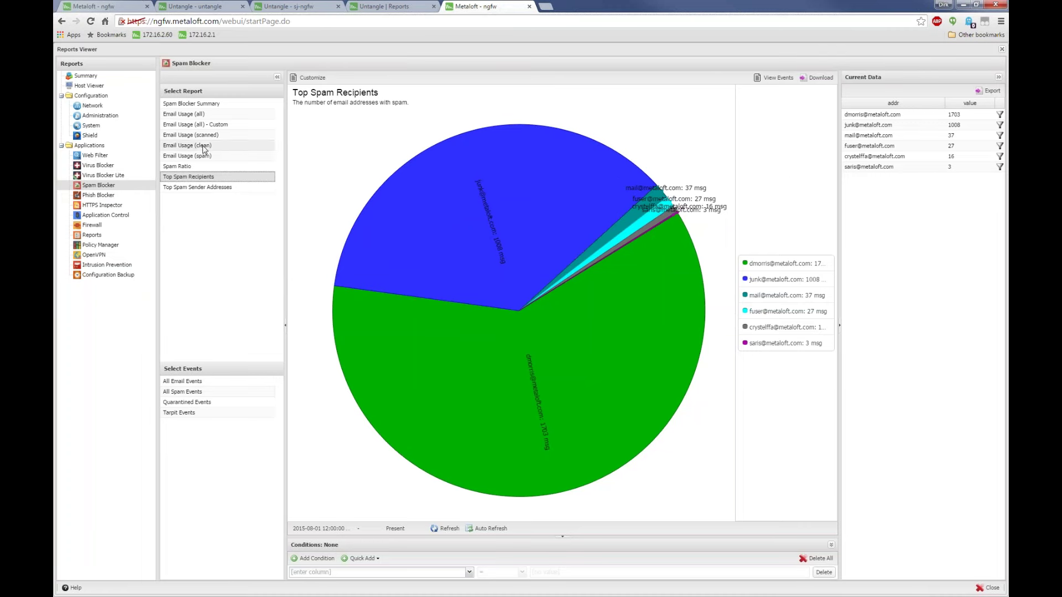
left_click(99, 166)
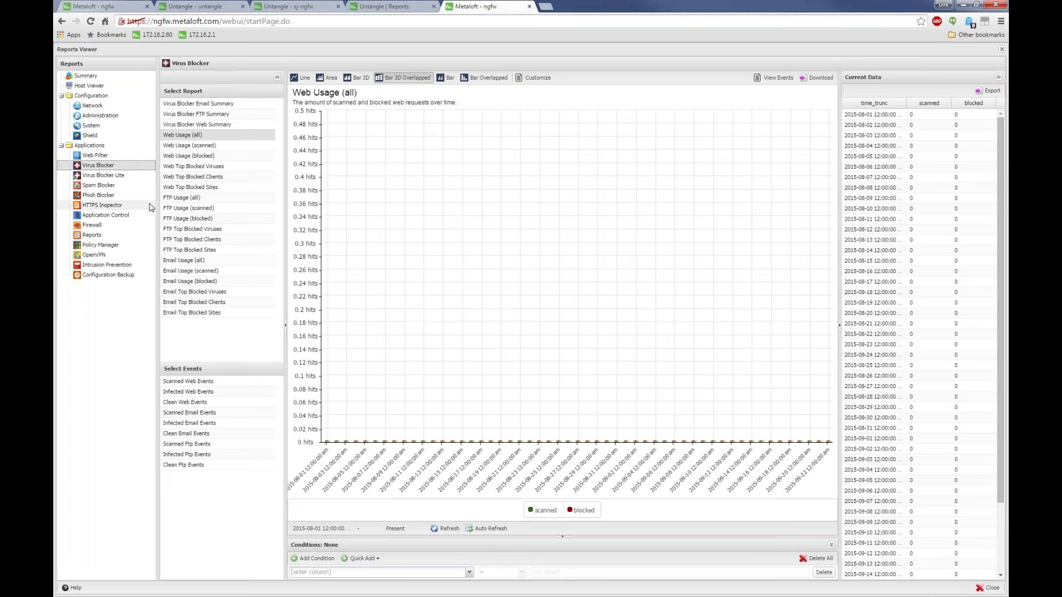
Show Email Usage (all), then the Email Top Blocked Viruses pie, led by Trojan.Zmutzy.10
left_click(203, 263)
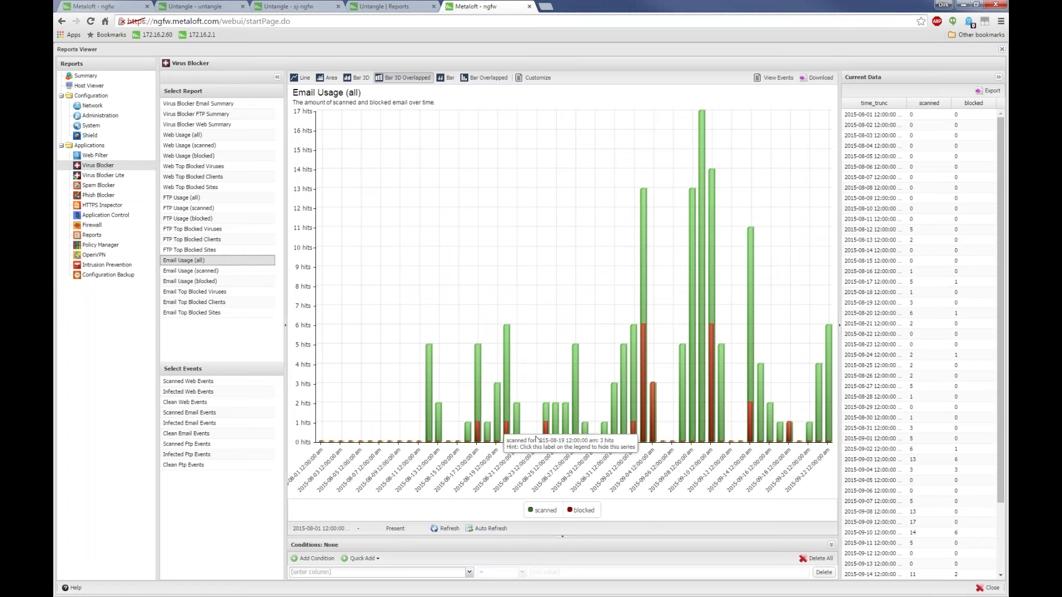
left_click(190, 293)
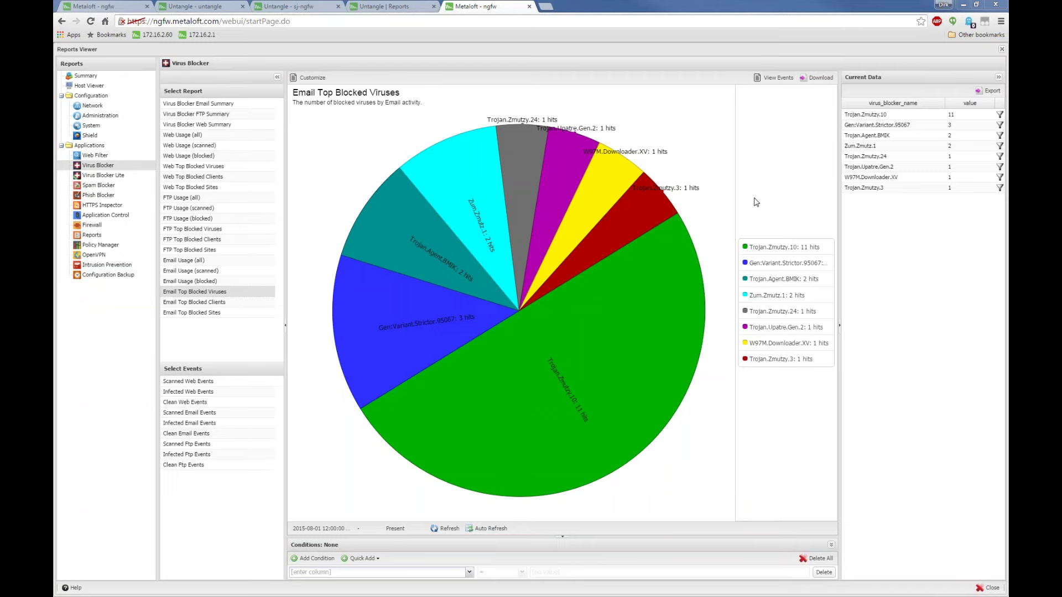
Close the Reports Viewer and inspect the 365-day Data Retention value in the report settings
left_click(1002, 51)
scroll(532, 297, "down", 3)
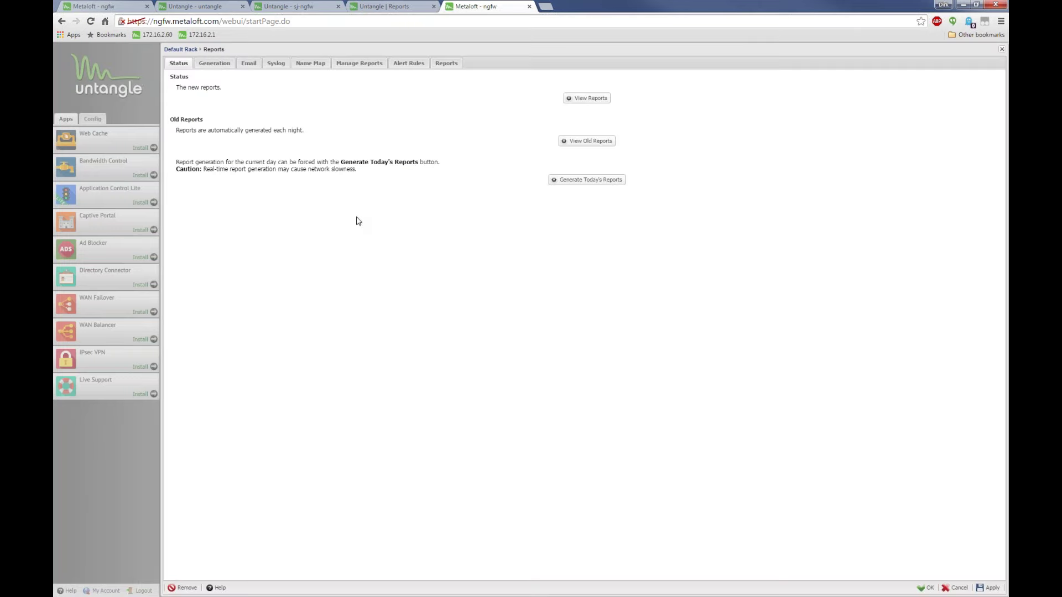
left_click(215, 65)
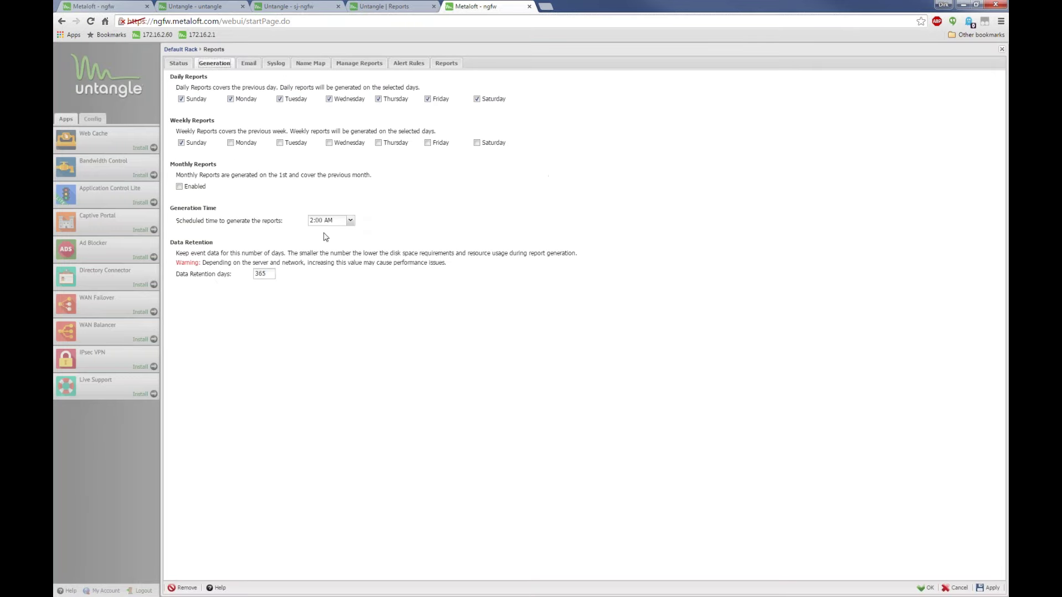
double_click(263, 274)
left_click(275, 298)
left_click_drag(271, 273, 252, 274)
left_click(260, 273)
left_click_drag(267, 274, 237, 277)
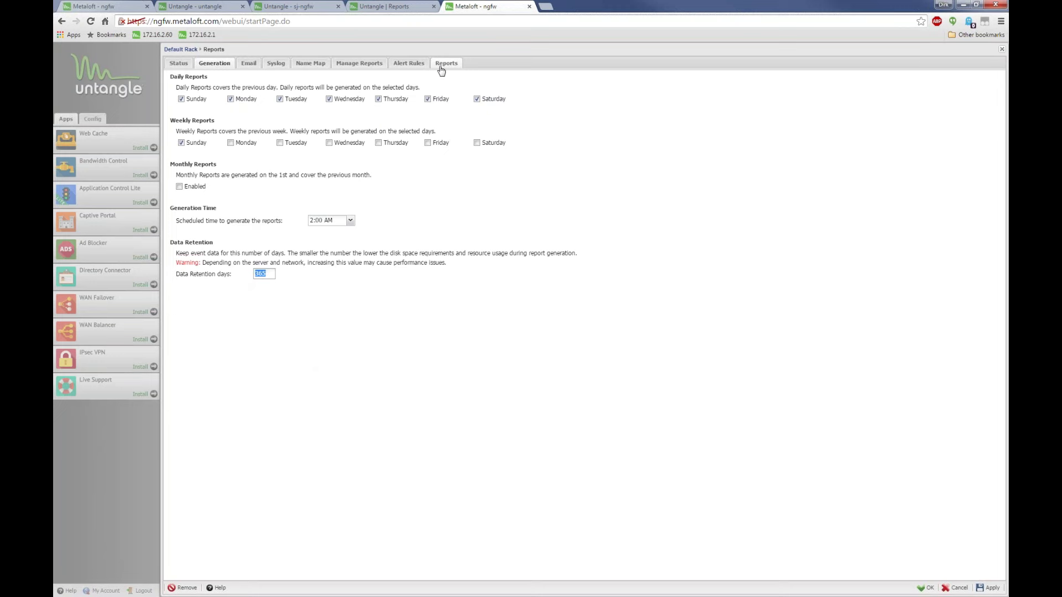
key("End")
Reopen the Reports settings and move from Manage Reports to the Email reporting page
left_click(1002, 50)
left_click(426, 355)
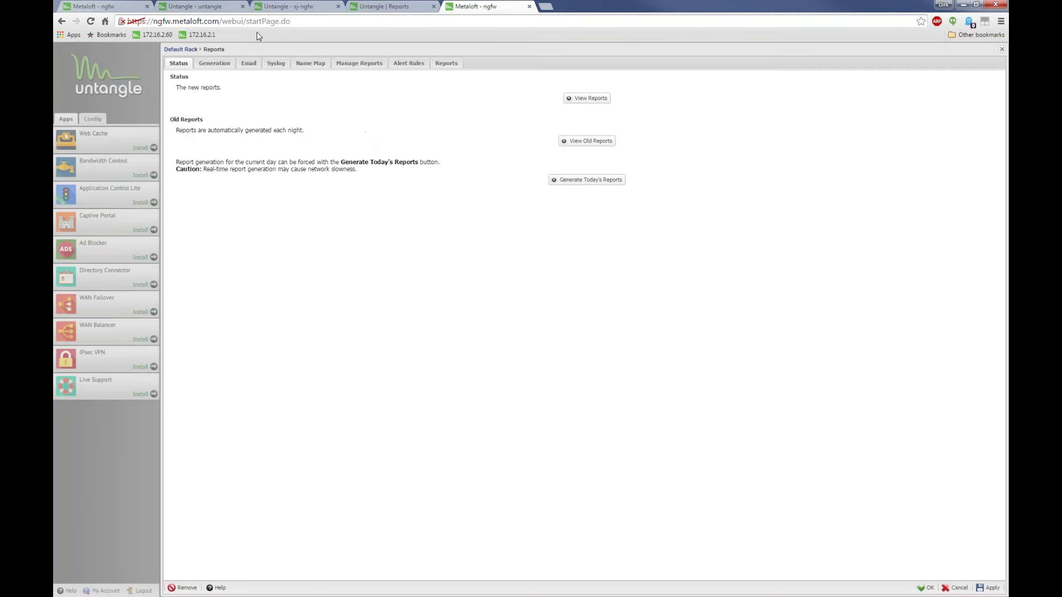
left_click(352, 67)
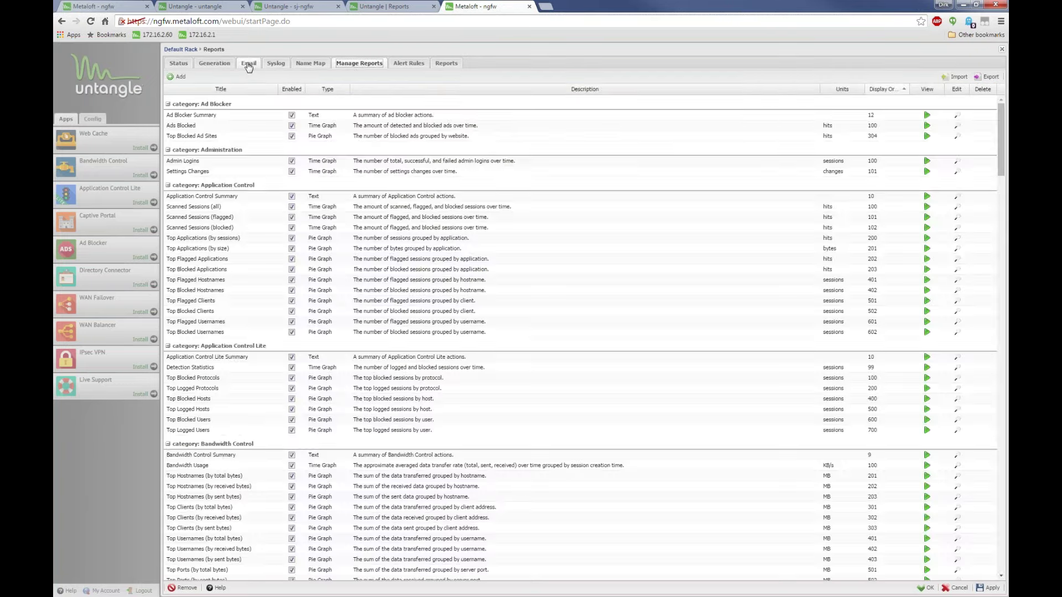
left_click(248, 64)
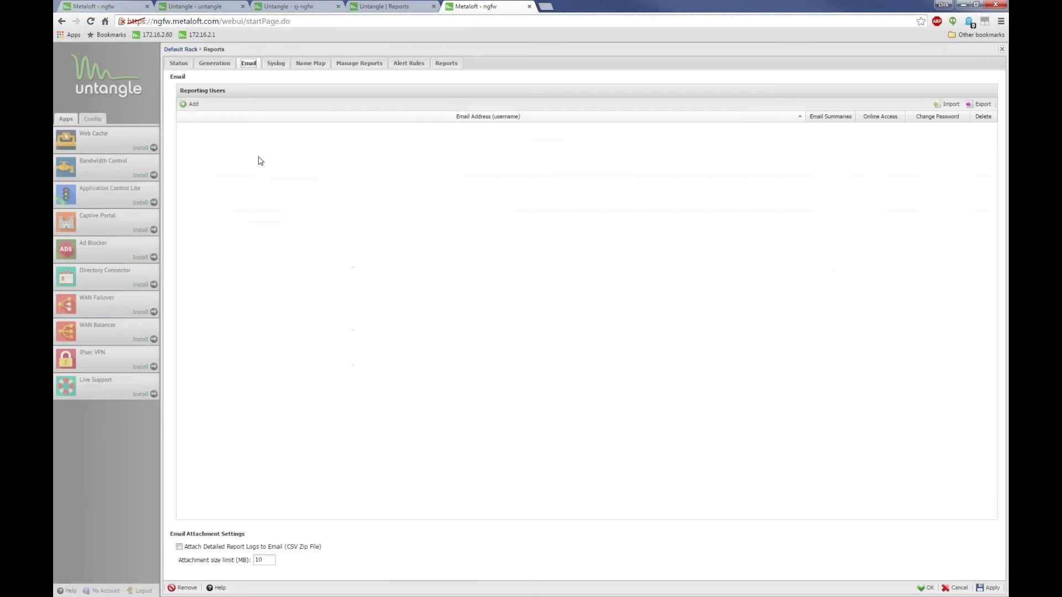
Add a reporting user with their email address, Online Access enabled, and a confirmed password
left_click(194, 104)
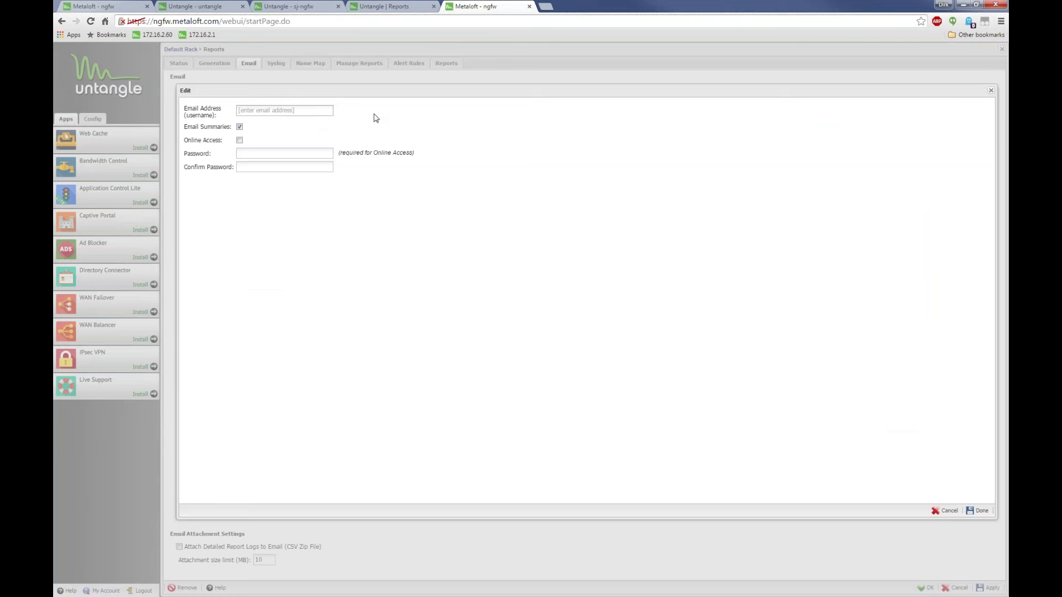
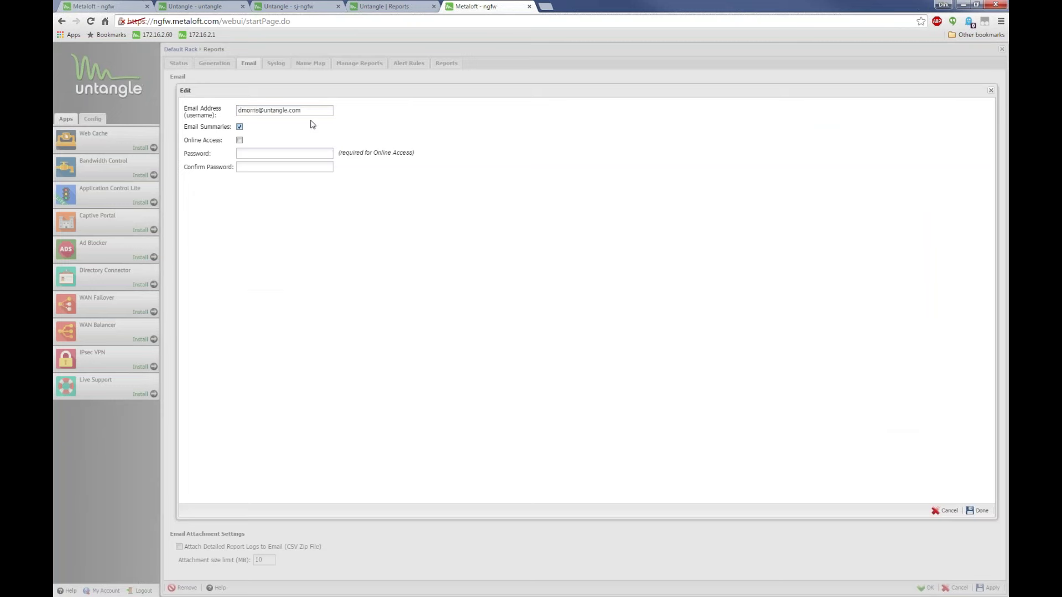
left_click_drag(307, 112, 198, 97)
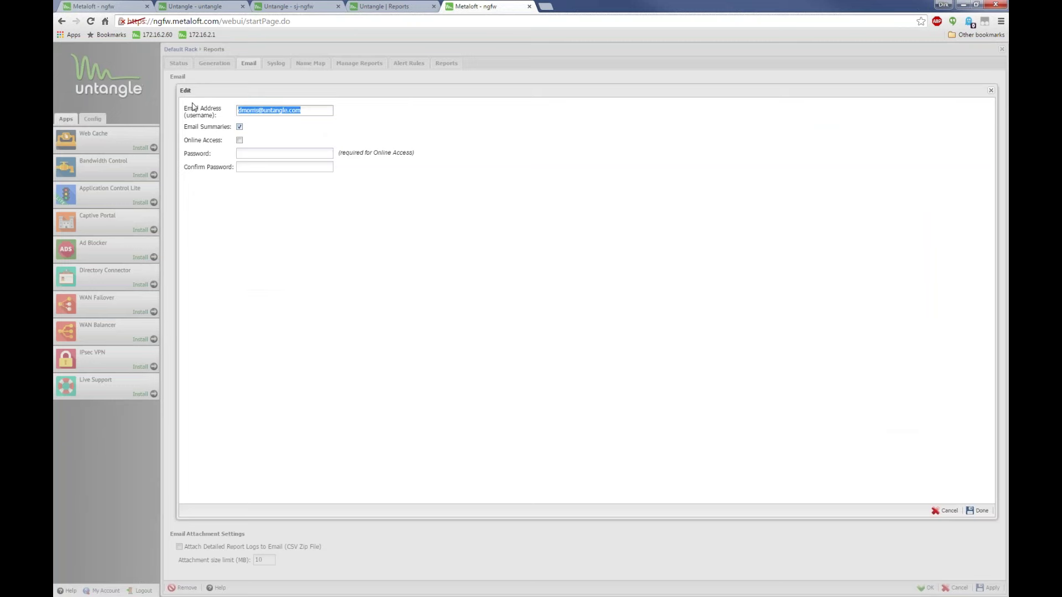
left_click(240, 140)
left_click(250, 155)
type("******")
key("Tab")
type("******")
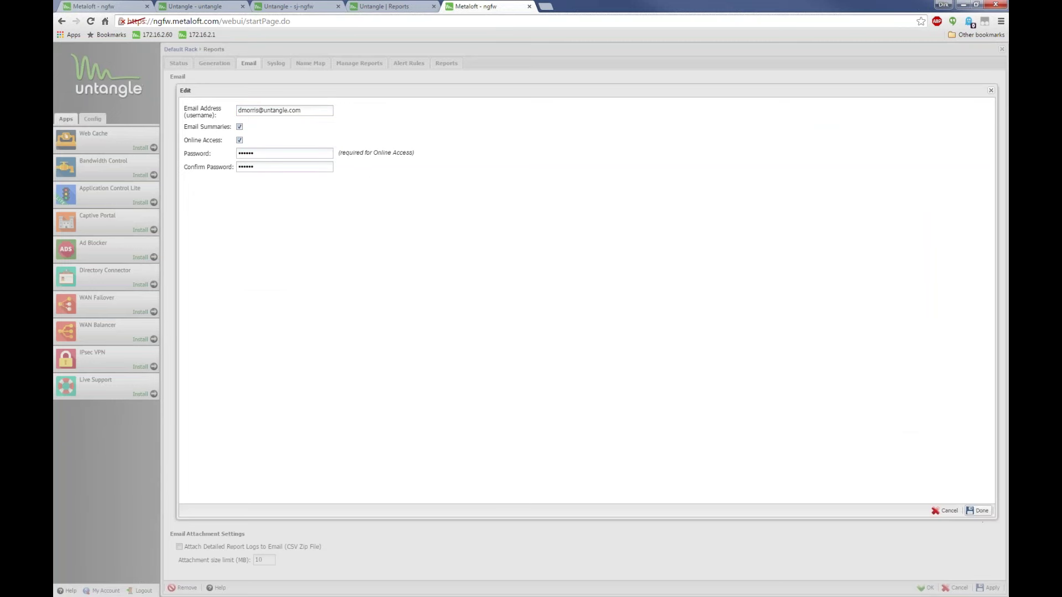
left_click(977, 510)
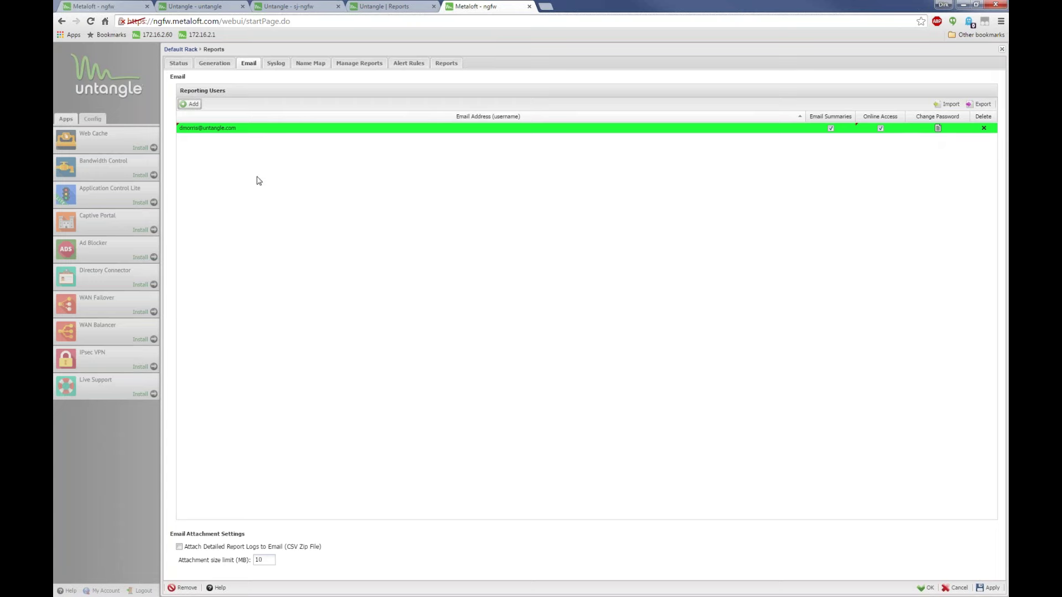
left_click(398, 6)
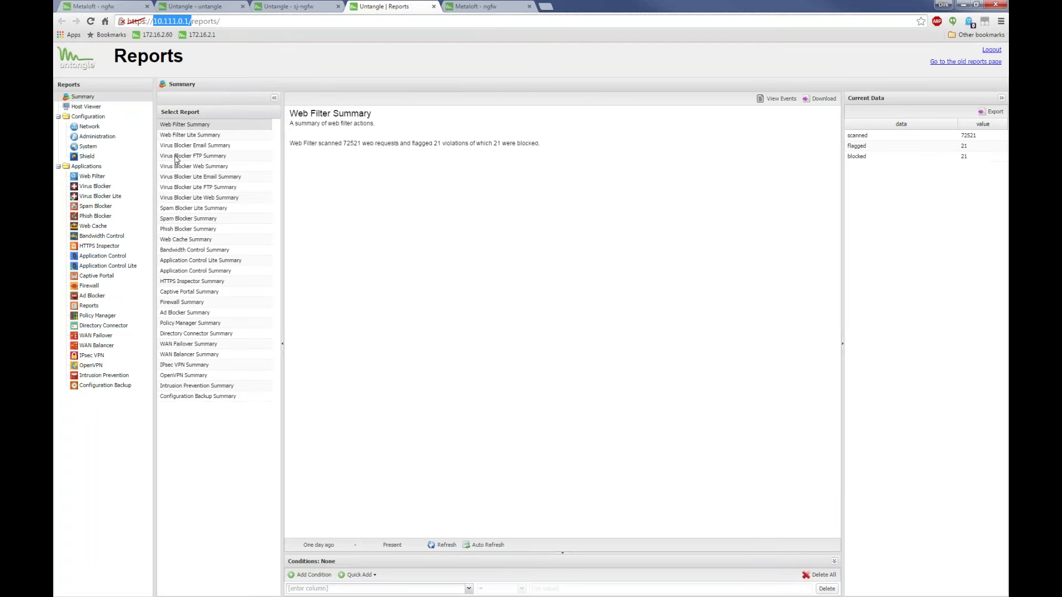
left_click(99, 180)
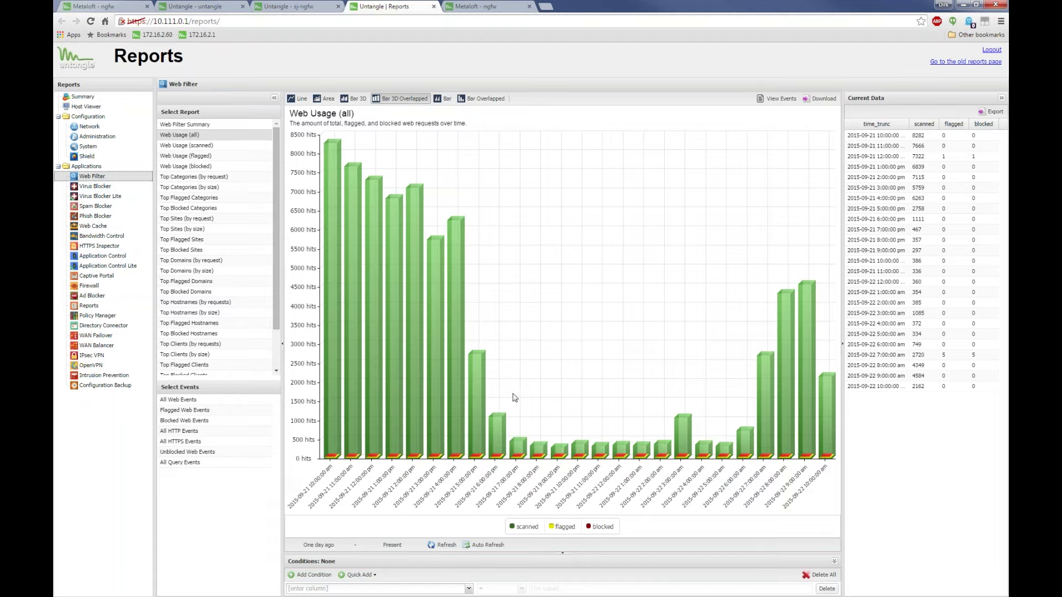
left_click(474, 6)
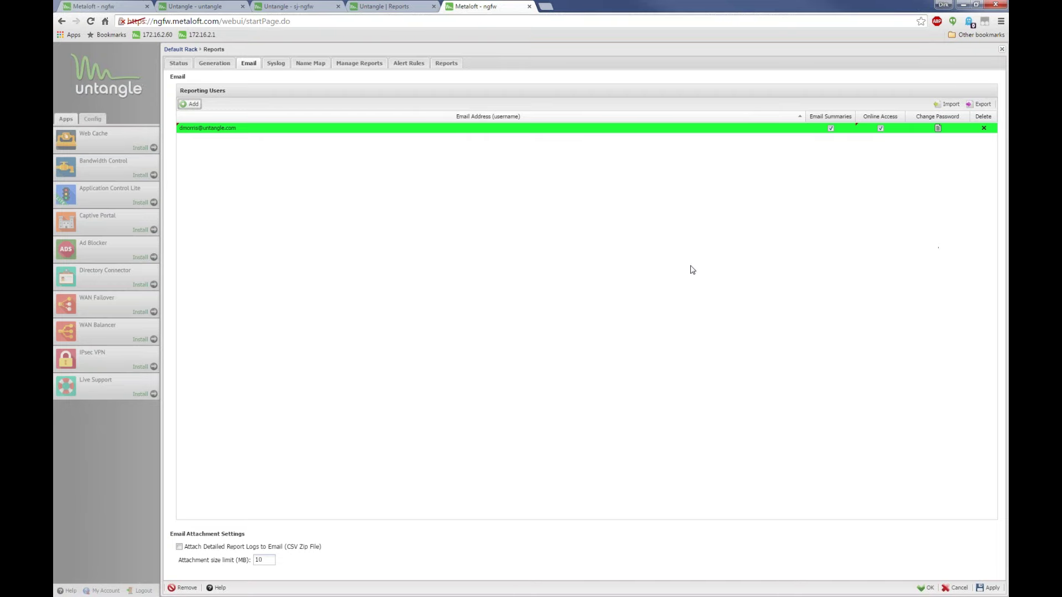
Discard the unsaved Reports settings and open the Web Filter app on another firewall's admin tab
left_click(1001, 49)
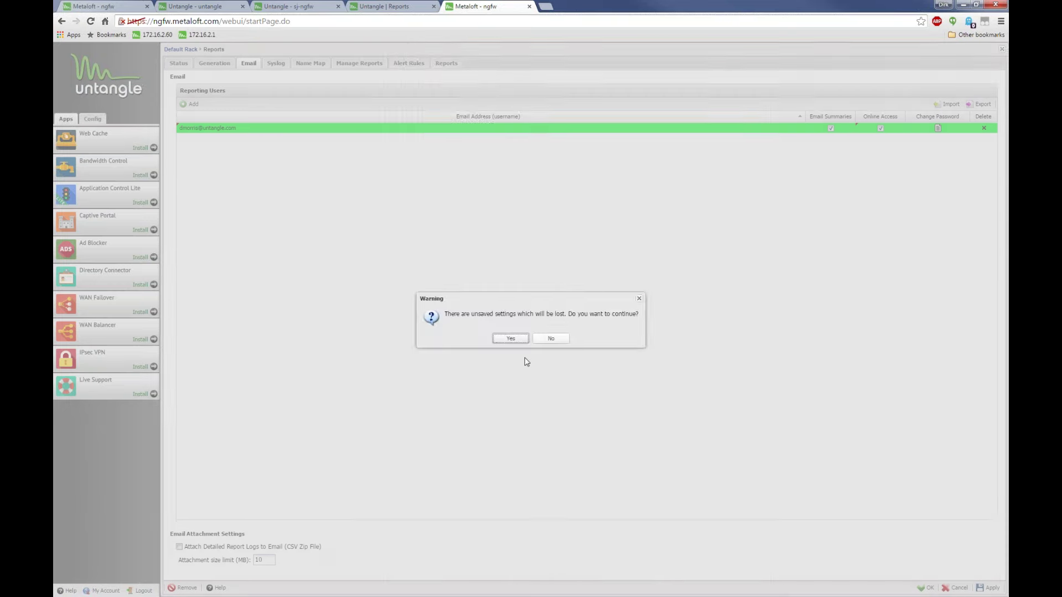
left_click(510, 338)
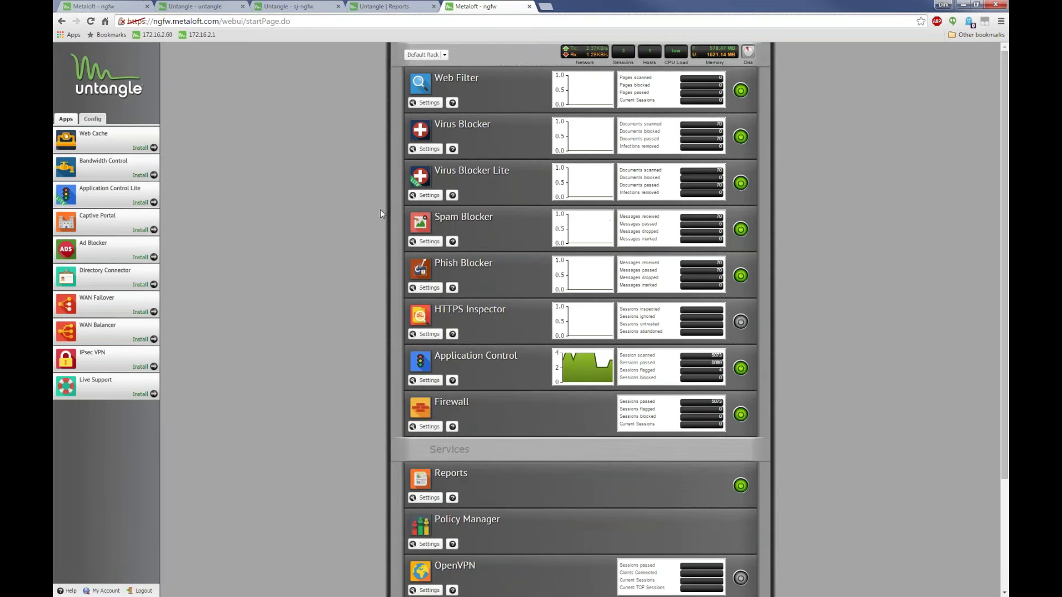
left_click(378, 6)
left_click(296, 5)
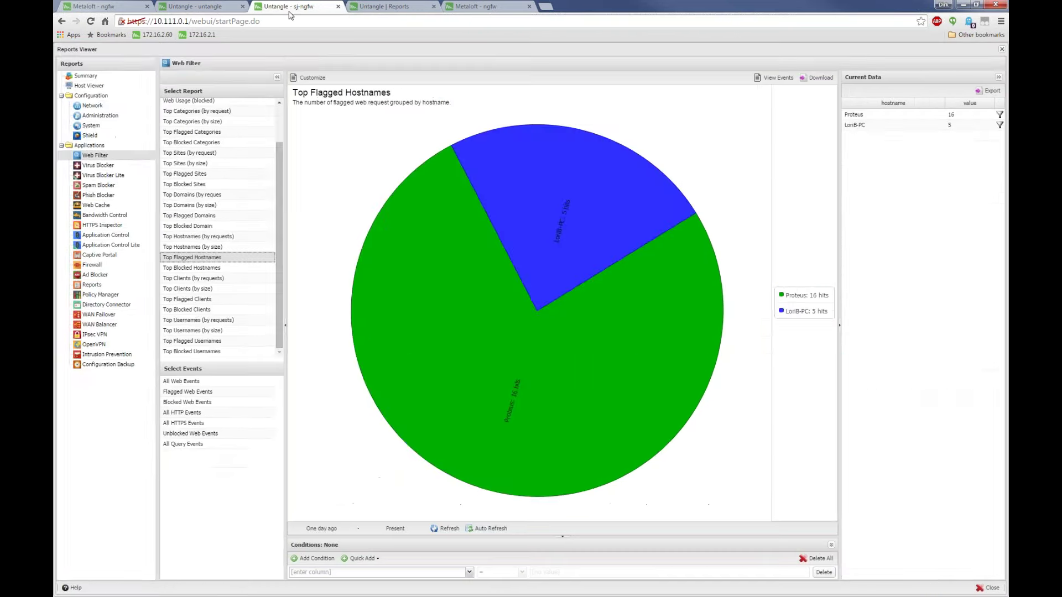
left_click(191, 6)
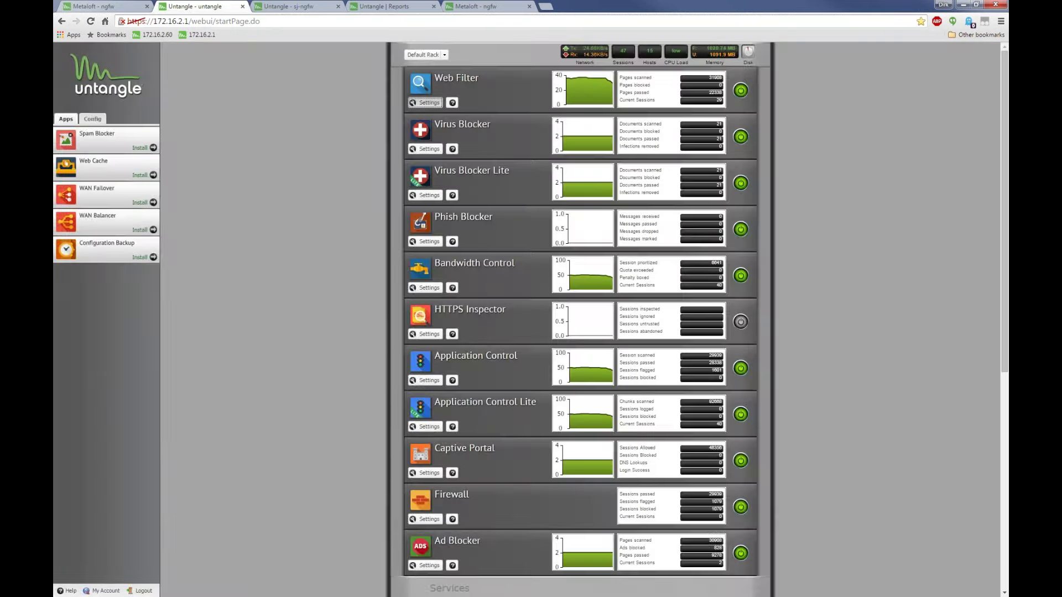
left_click(425, 103)
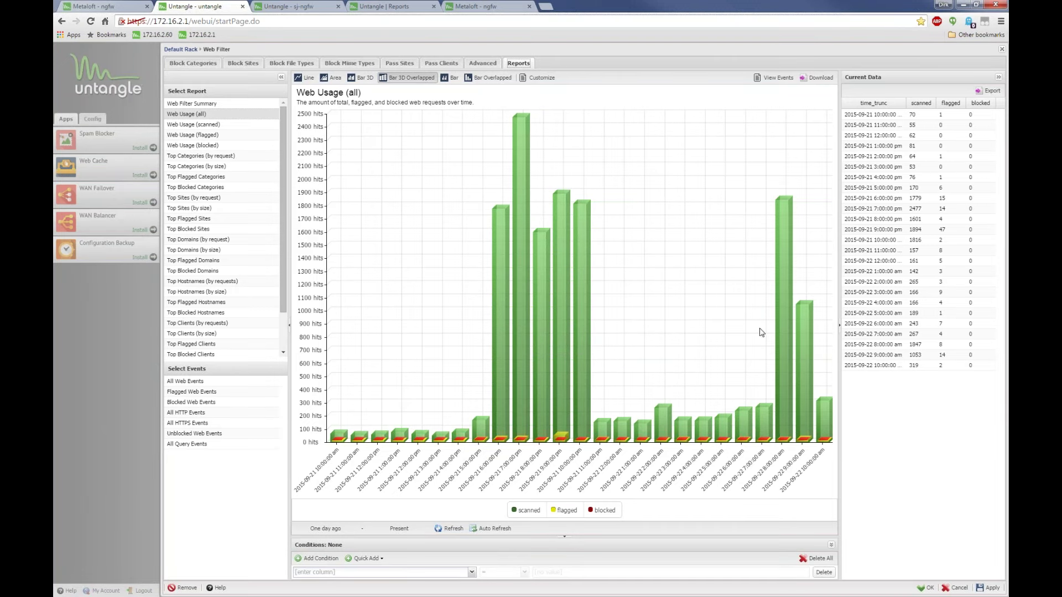
Toggle the scanned series on and off, then open Top Flagged Hostnames and pick the android host
mouse_move(564, 437)
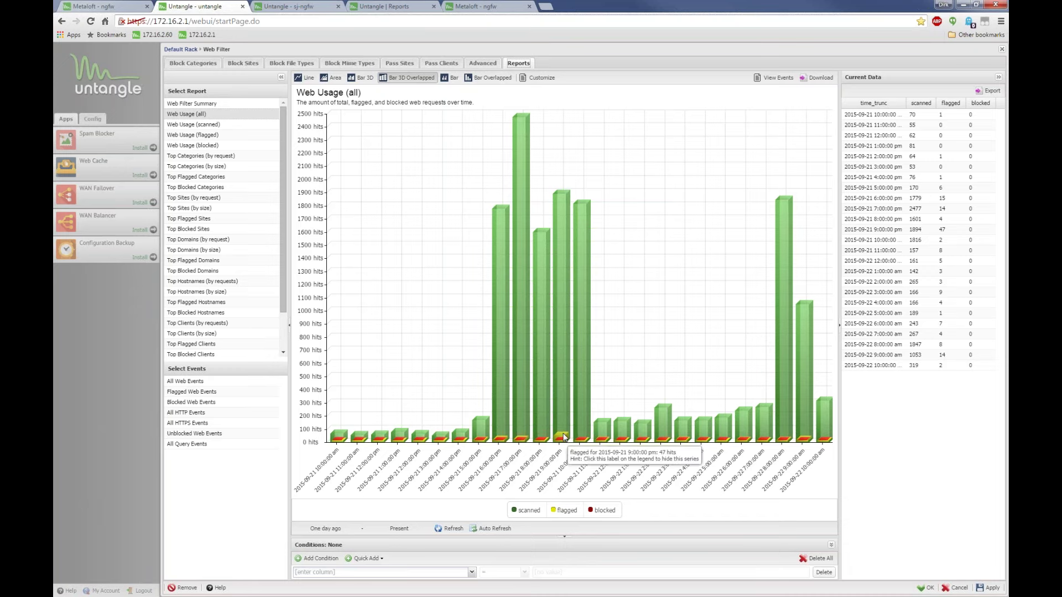
left_click(525, 511)
left_click(515, 512)
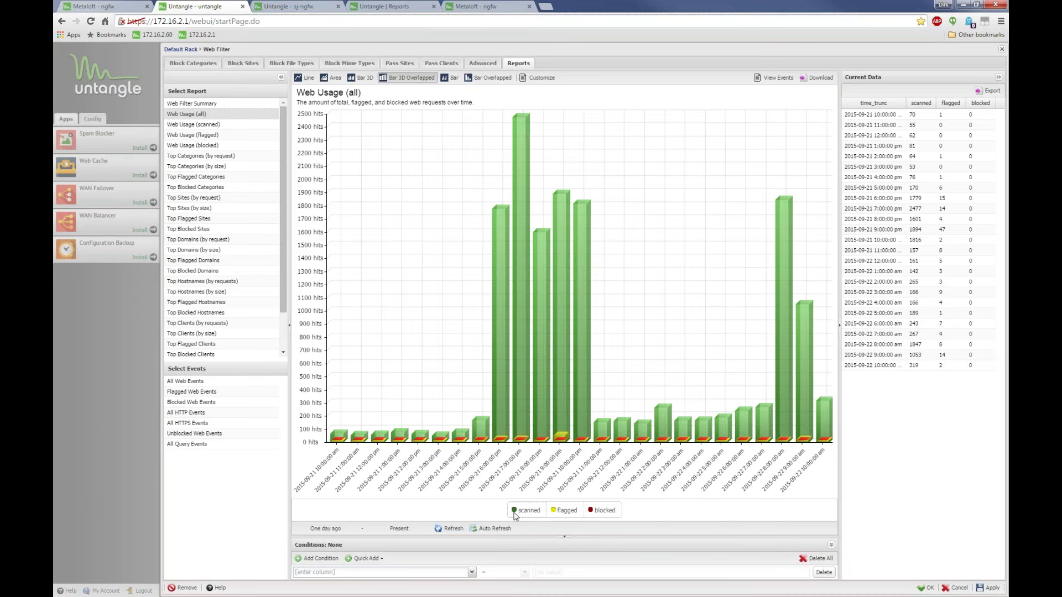
left_click(514, 512)
left_click(514, 512)
left_click(515, 511)
left_click(514, 511)
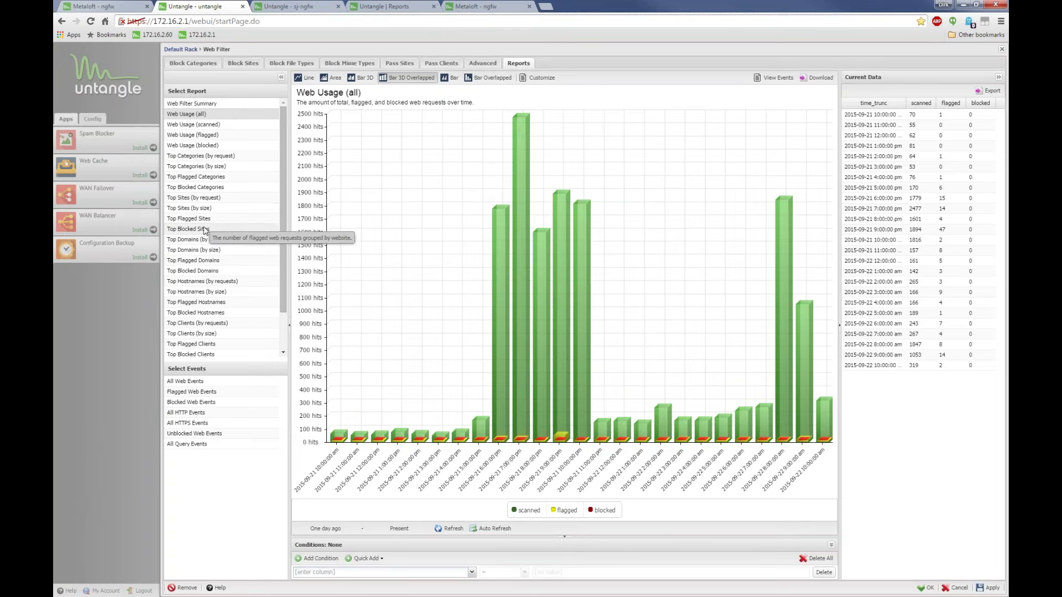
left_click(209, 303)
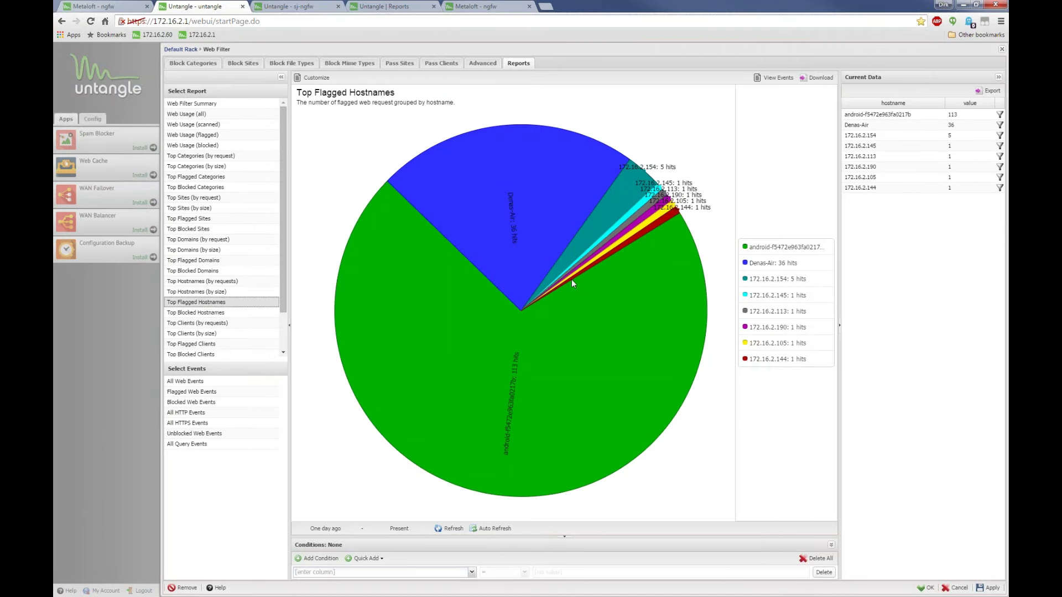
left_click(931, 117)
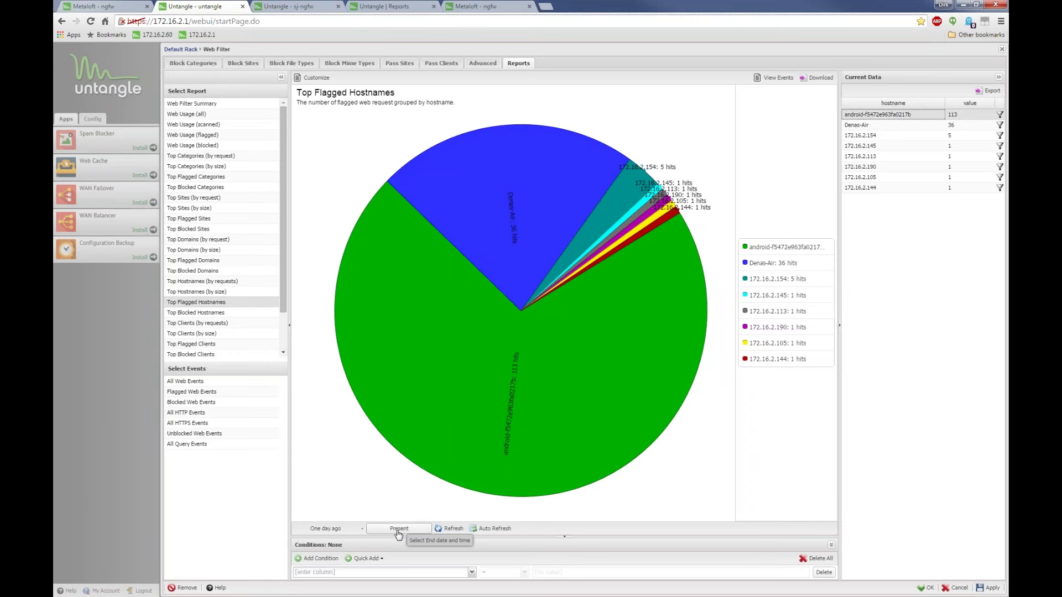
left_click(471, 577)
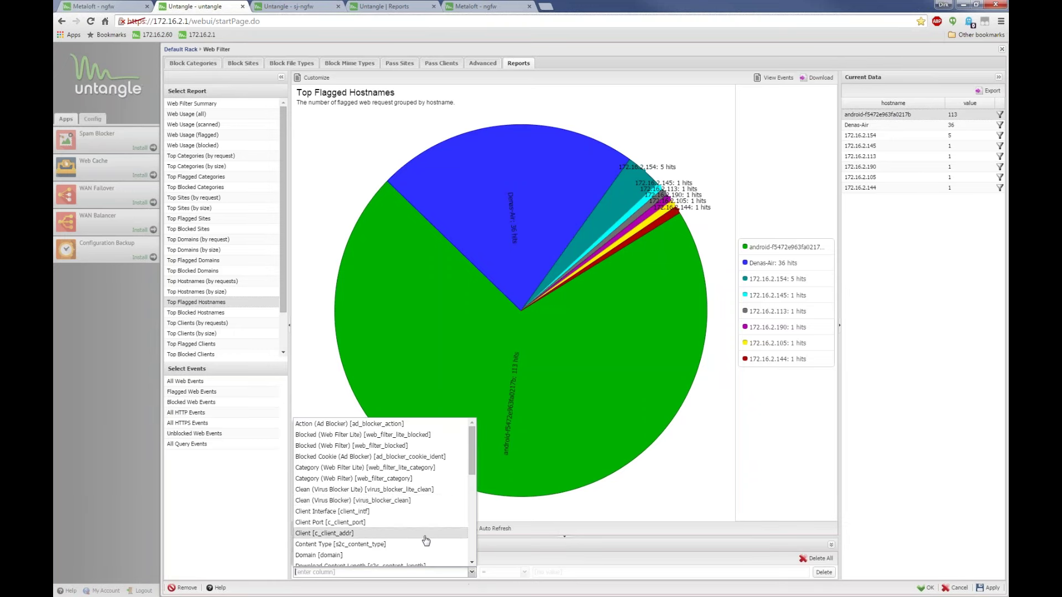
scroll(424, 503, "down", 5)
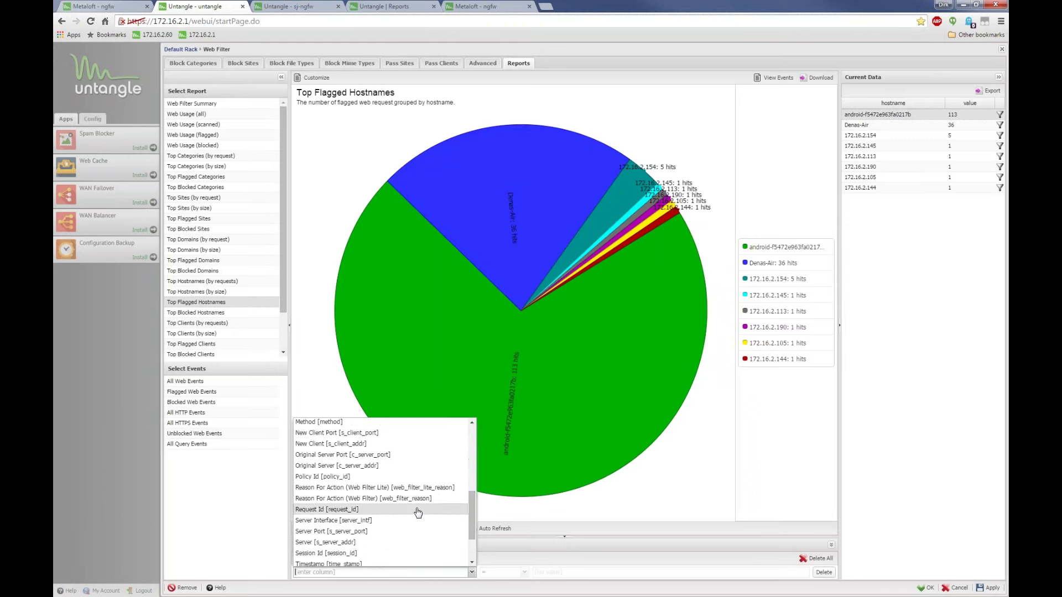
scroll(417, 511, "up", 4)
scroll(416, 509, "up", 3)
scroll(415, 510, "down", 3)
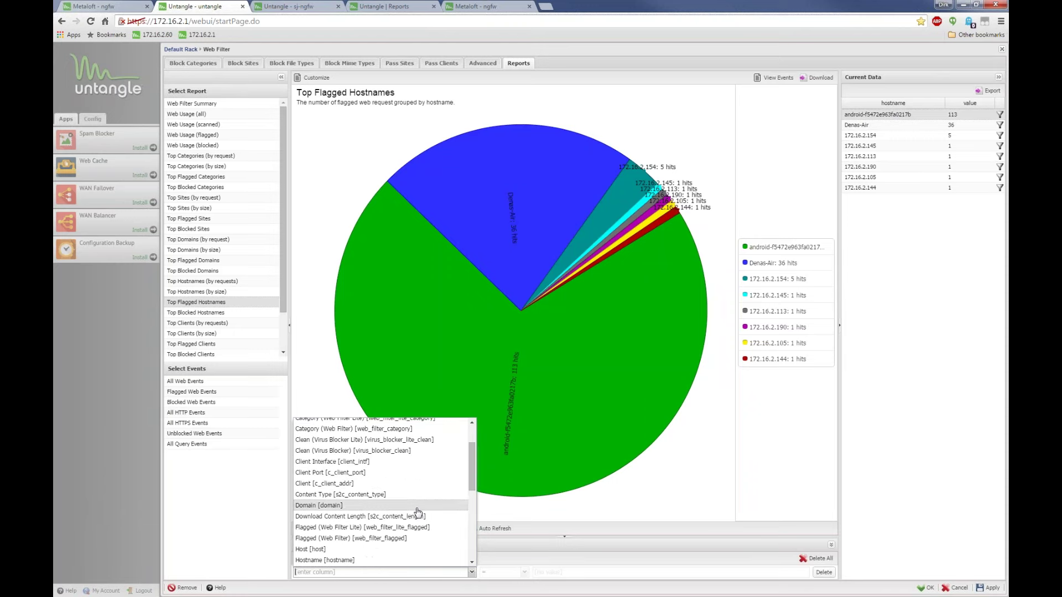
left_click(331, 560)
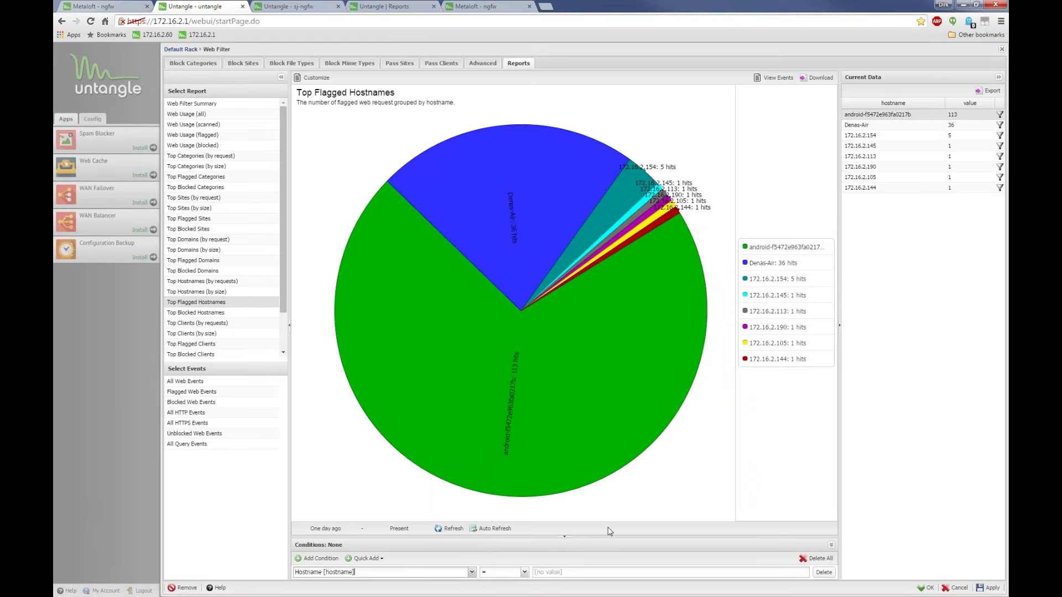
left_click(679, 418)
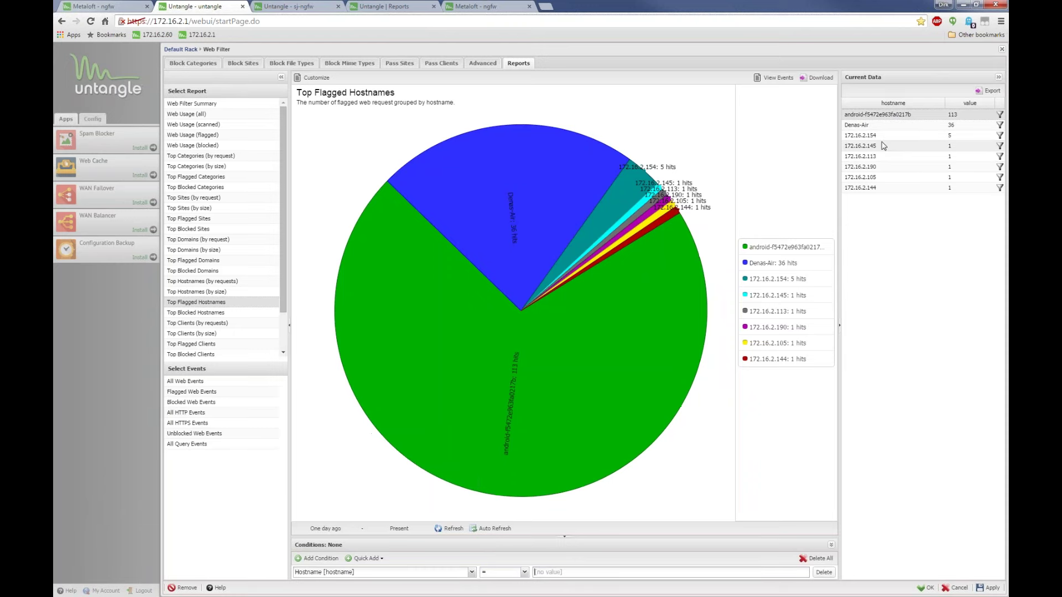
left_click(794, 283)
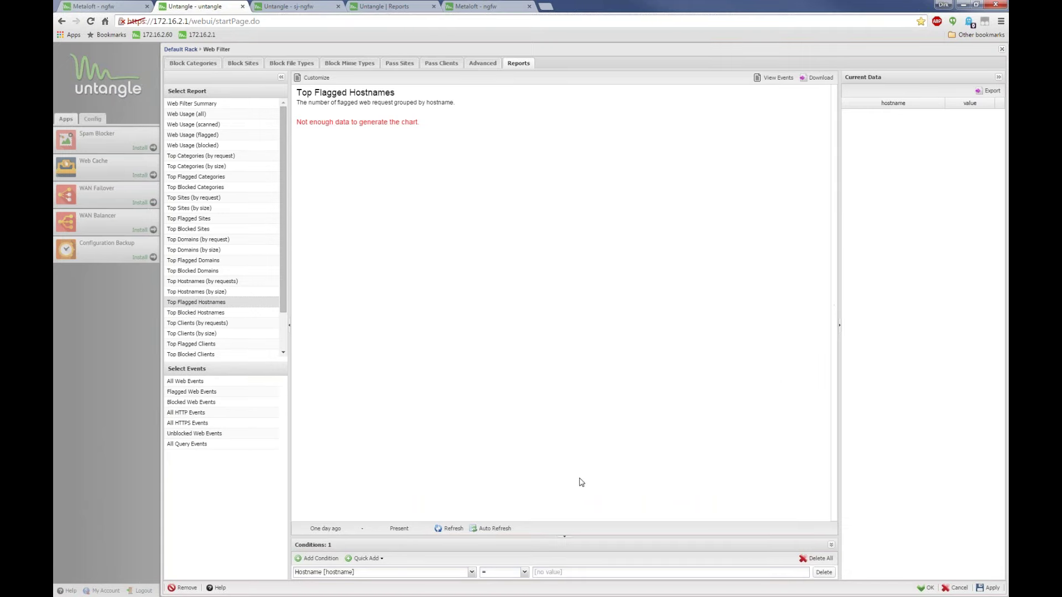
left_click(559, 571)
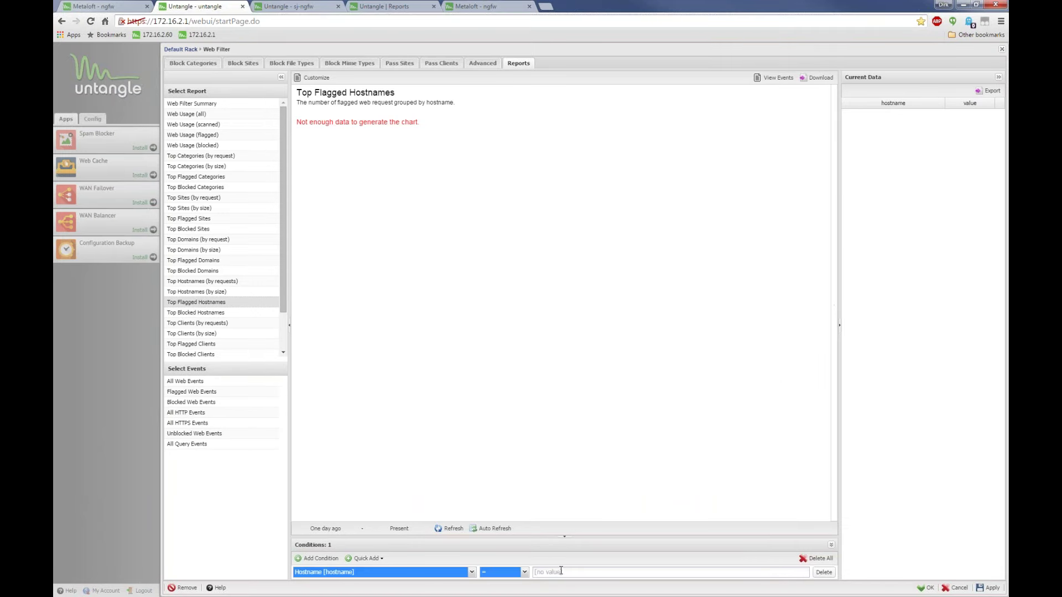
left_click(823, 573)
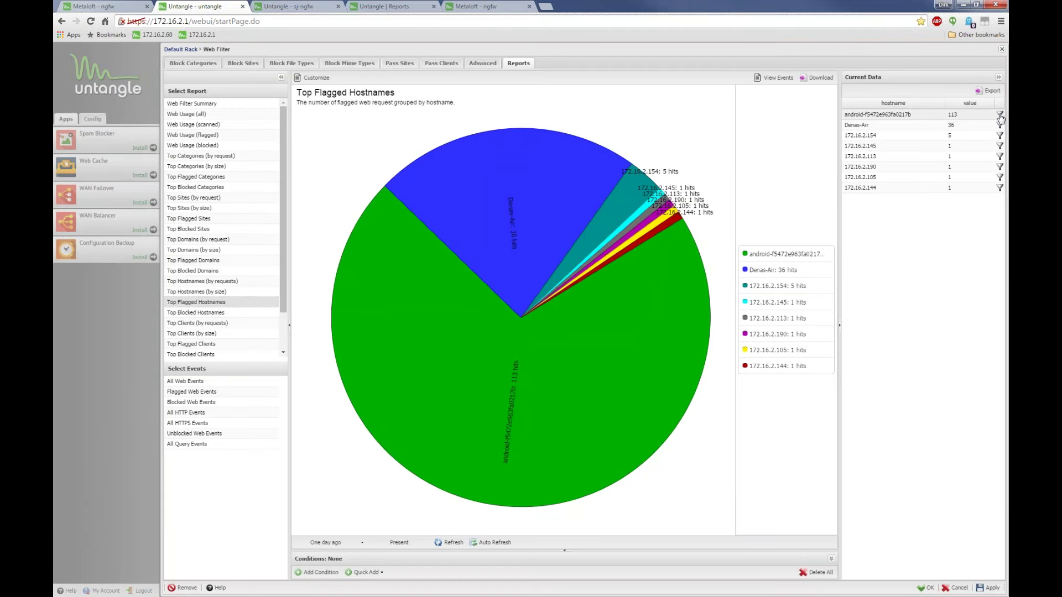
Add conditions for hostname android-f5472e963fa0217b and Policy Id Default Rack (1)
left_click(1000, 115)
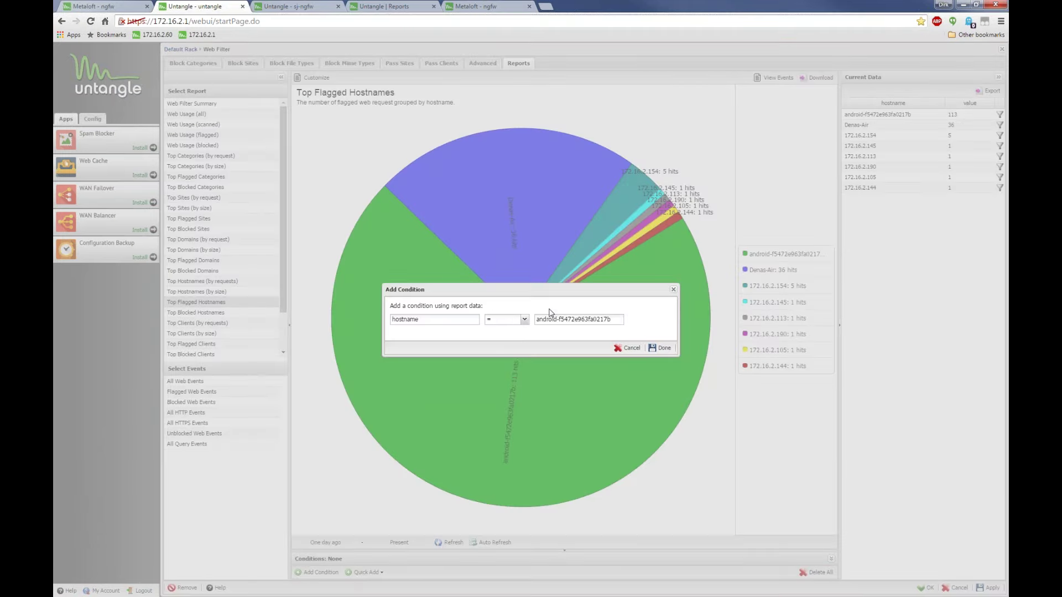
left_click(662, 347)
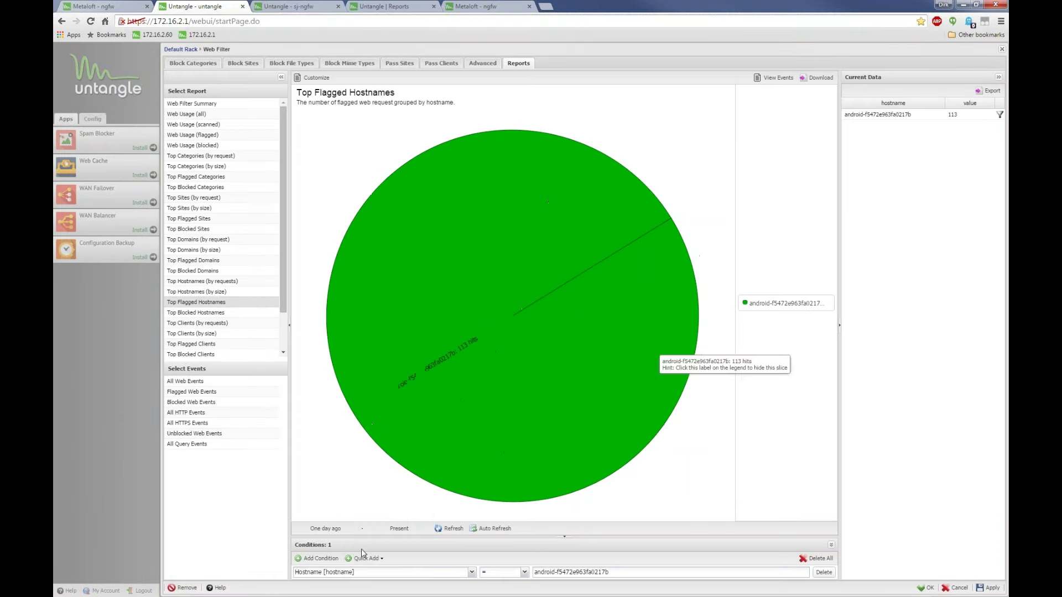
left_click(368, 558)
mouse_move(380, 523)
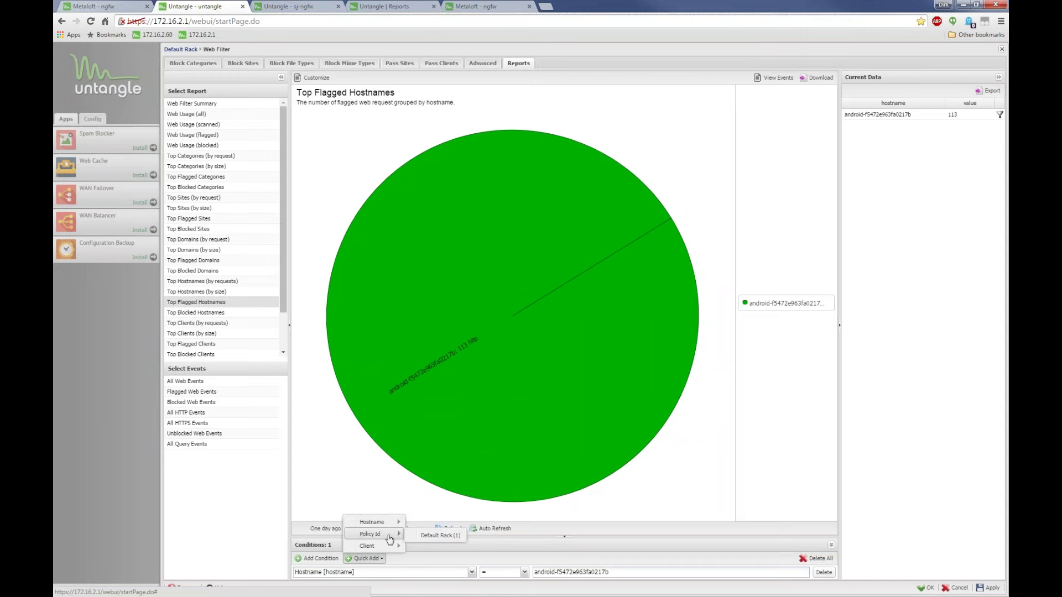
left_click(423, 537)
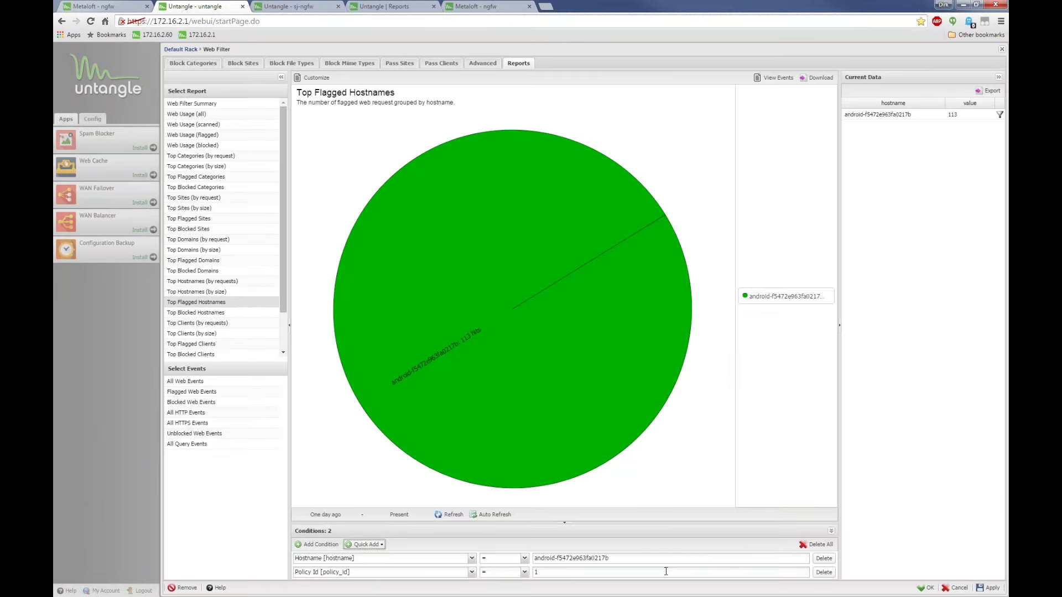
left_click(365, 544)
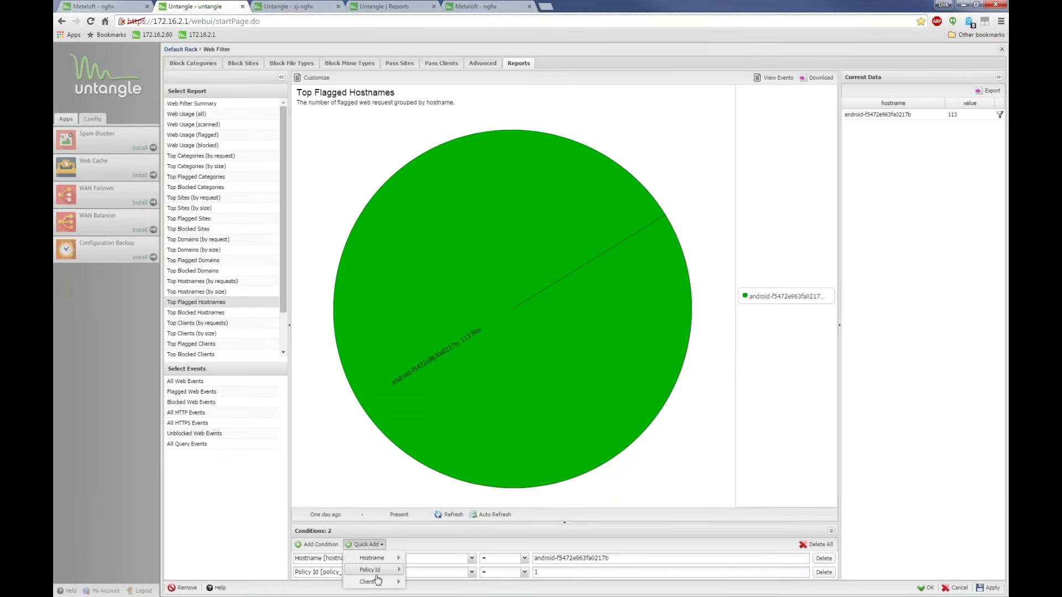
mouse_move(378, 583)
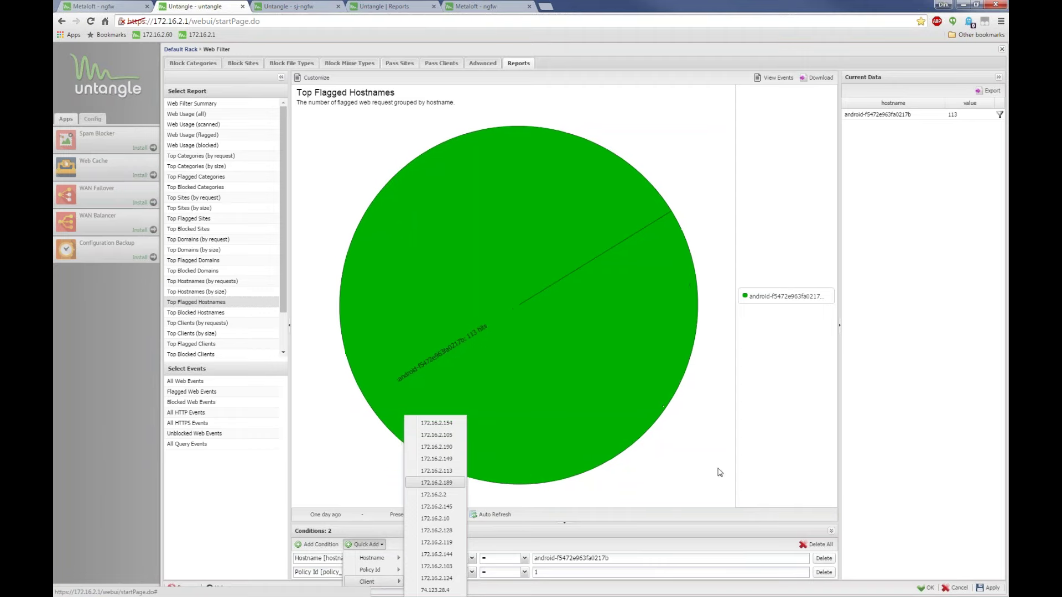
left_click(823, 572)
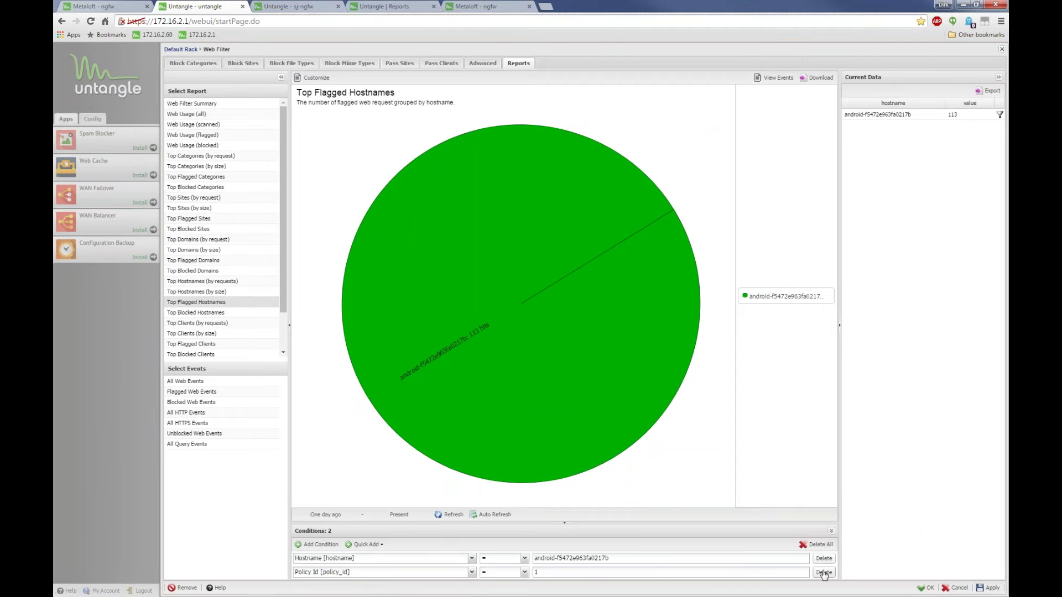
Delete the Policy Id condition, then browse the field list of the hostname condition
left_click(823, 573)
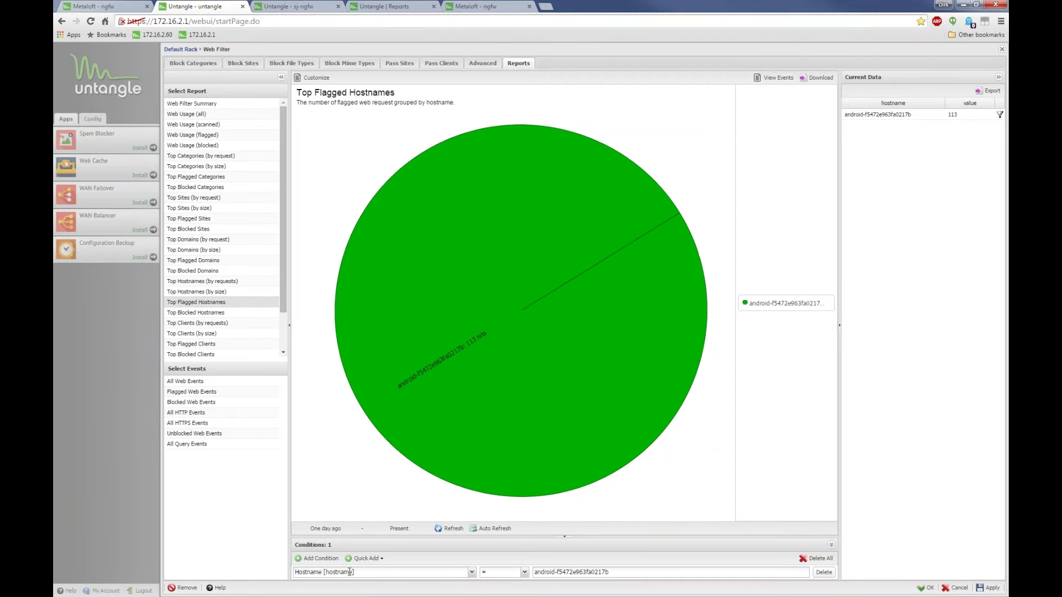
left_click(368, 572)
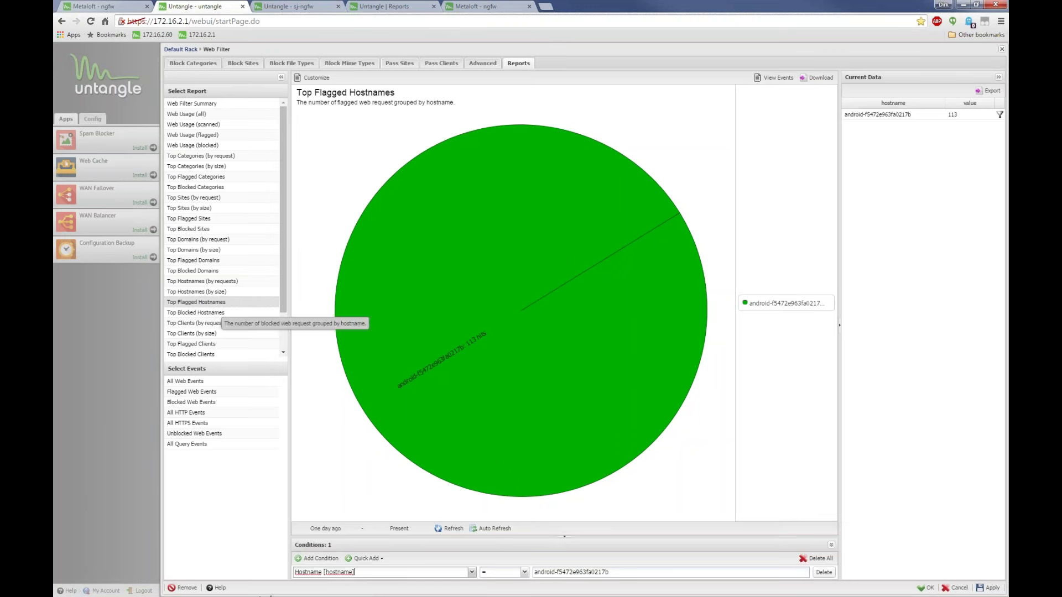
left_click(593, 573)
left_click_drag(609, 572, 515, 564)
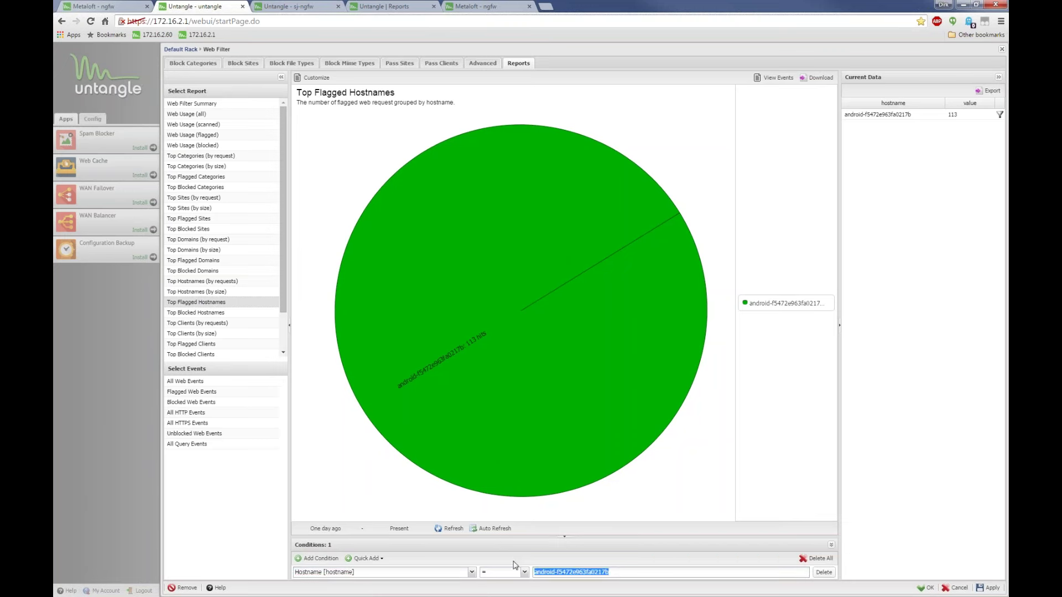
left_click(472, 572)
scroll(418, 486, "down", 5)
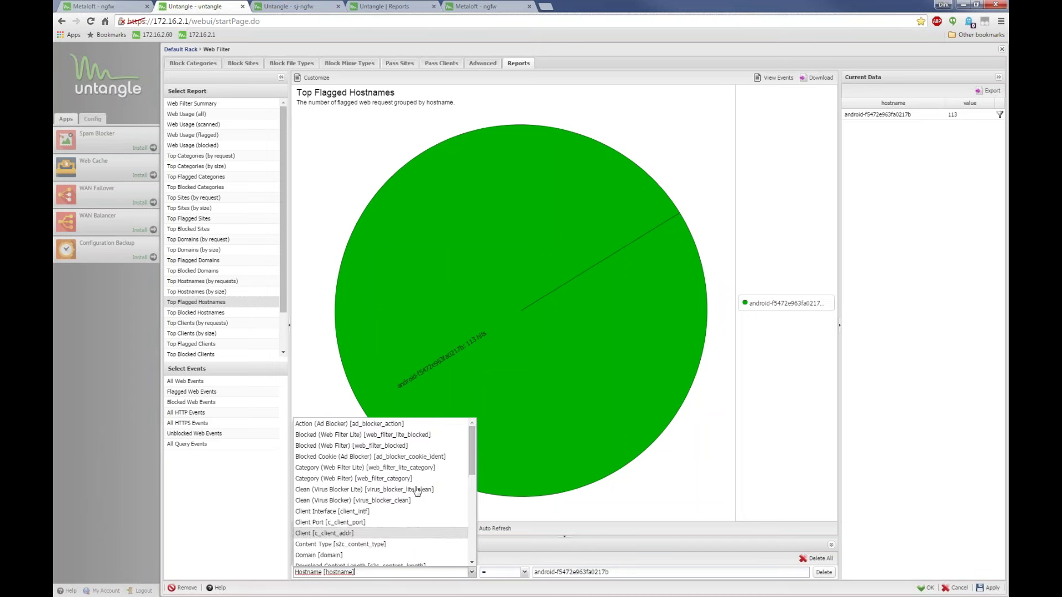
scroll(416, 490, "down", 3)
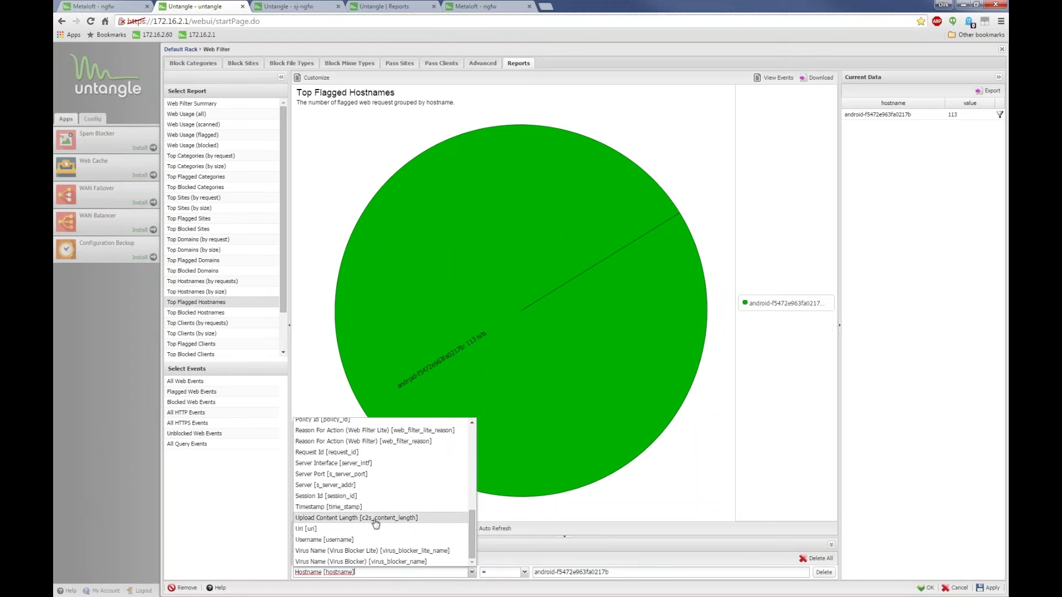
scroll(327, 535, "up", 2)
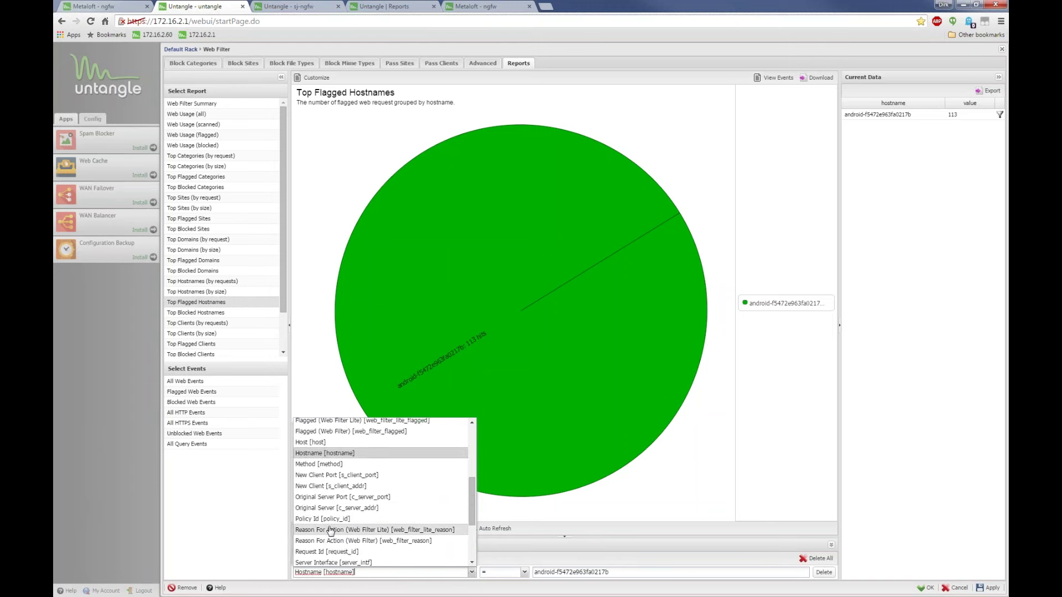
scroll(325, 536, "down", 2)
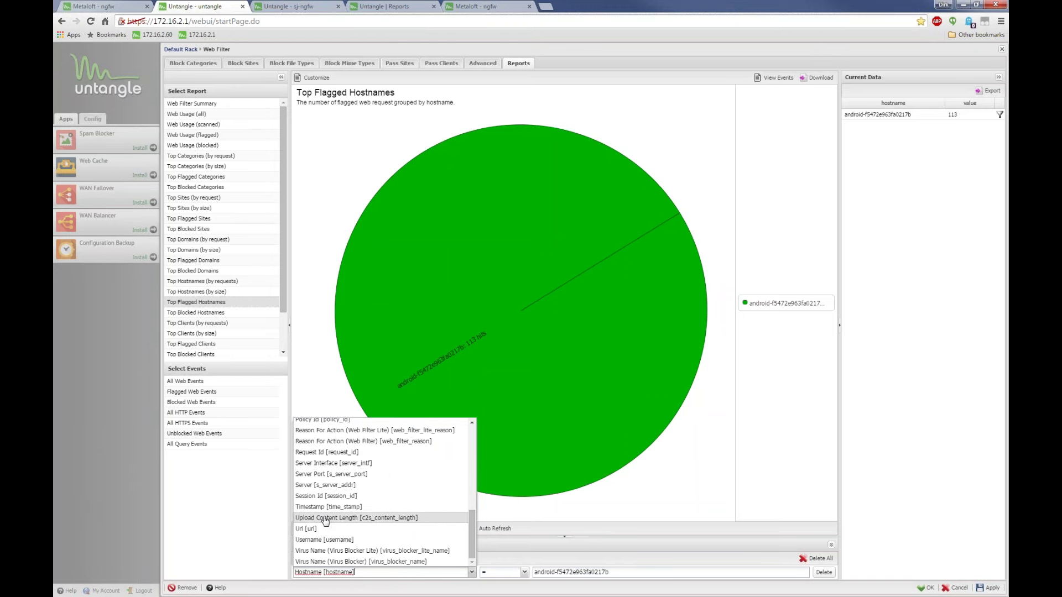
scroll(347, 533, "up", 3)
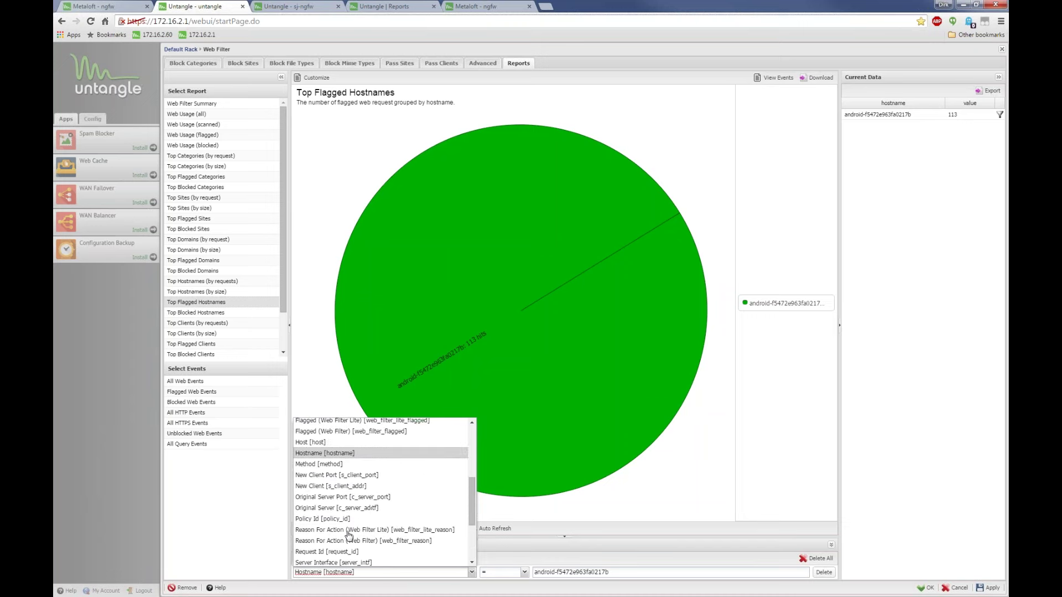
scroll(348, 534, "up", 5)
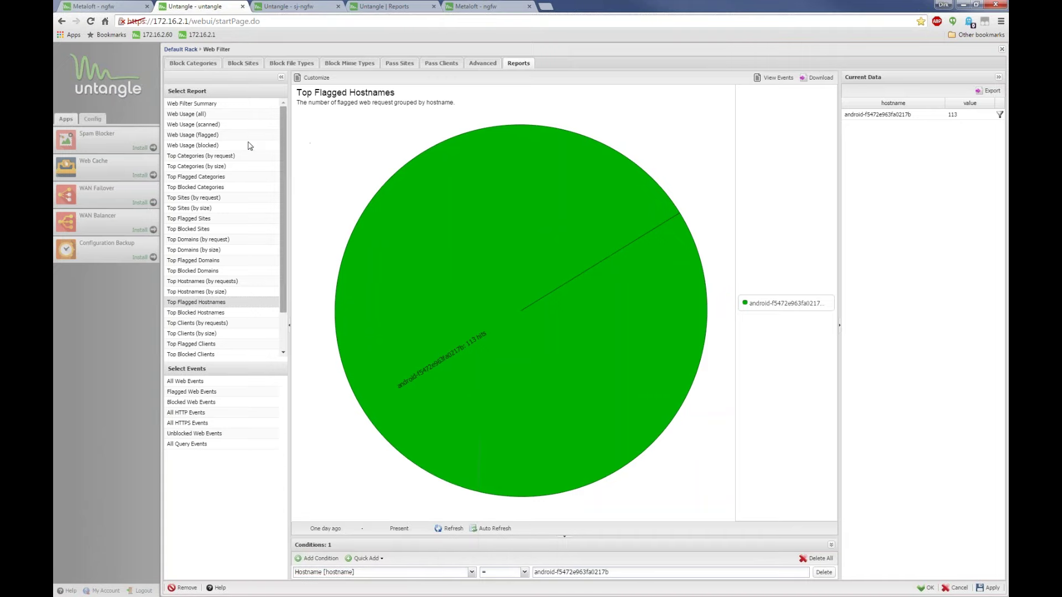
Step through Web Usage (all) and Top Domains, then view Top Flagged Domains events for the android host
left_click(188, 114)
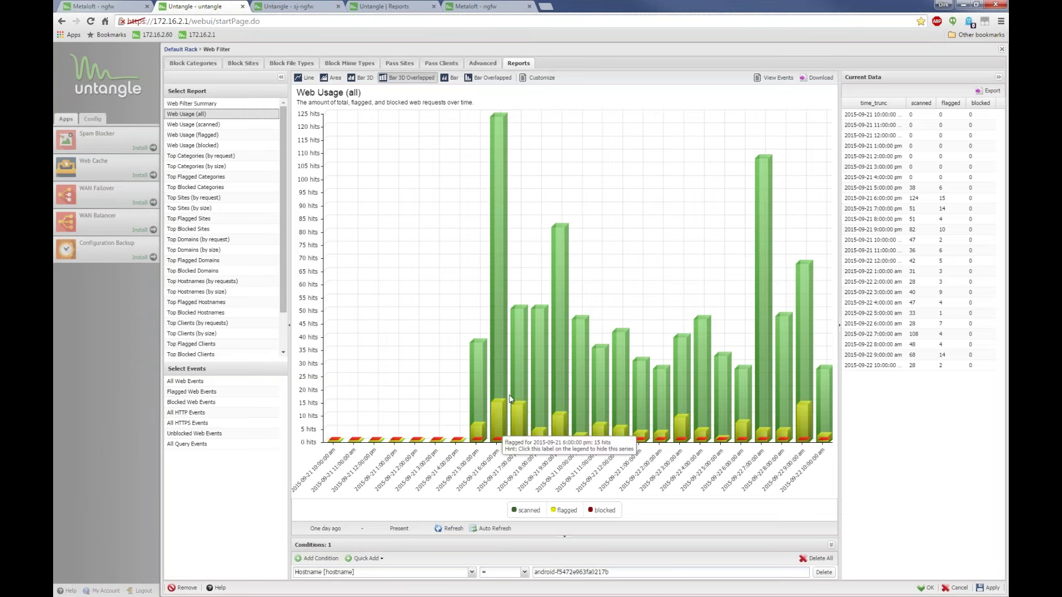
mouse_move(677, 391)
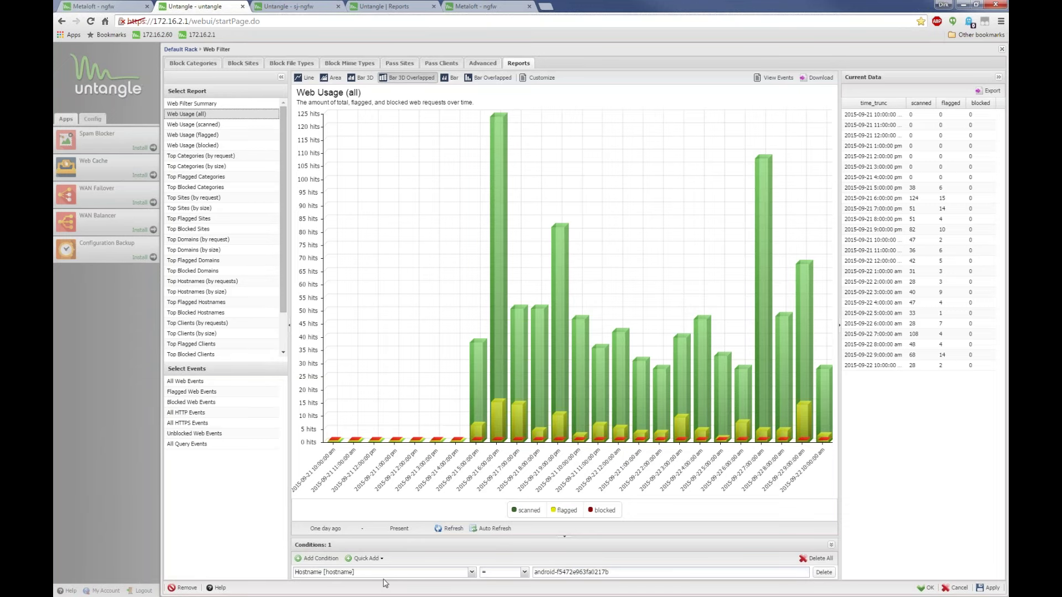
left_click_drag(627, 574, 490, 575)
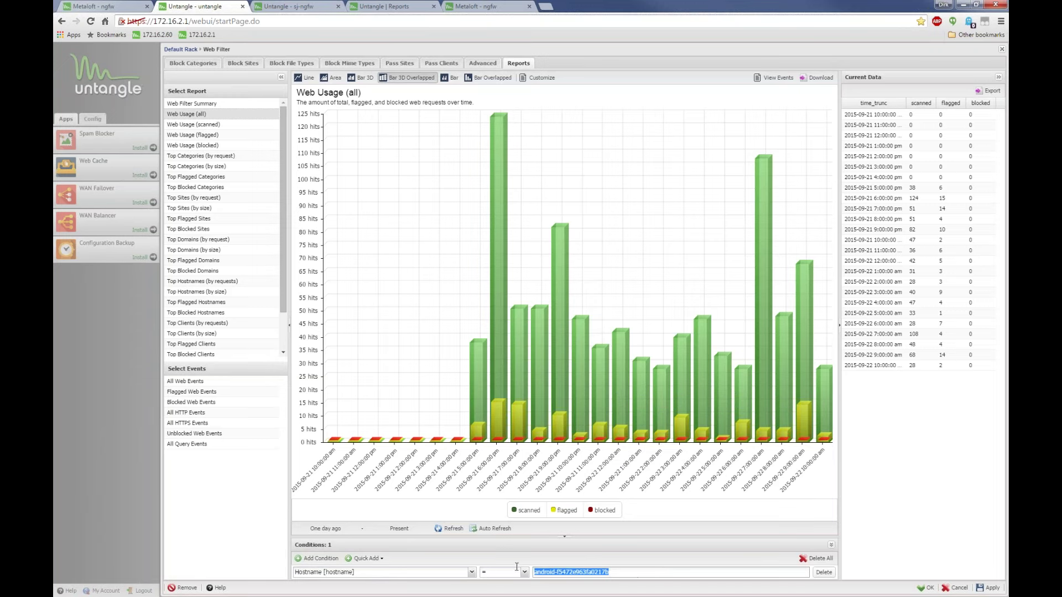
left_click(188, 239)
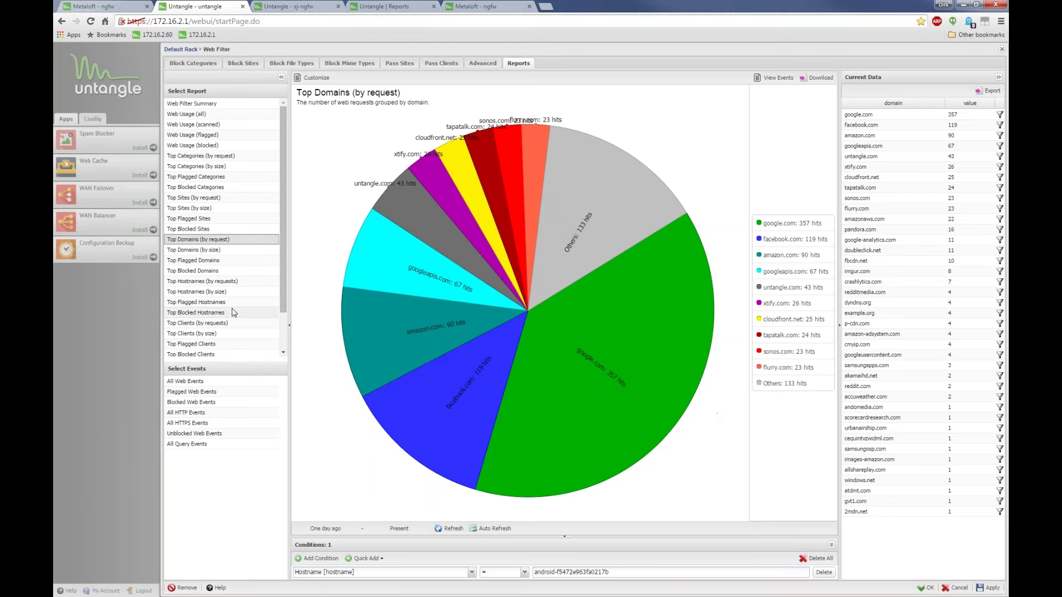
left_click(212, 261)
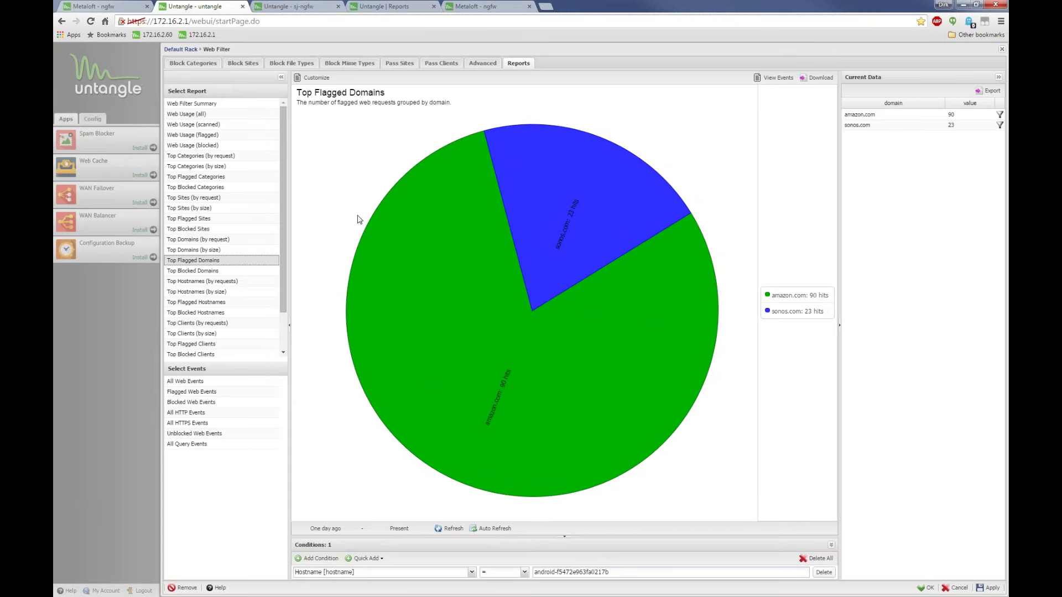
left_click(772, 83)
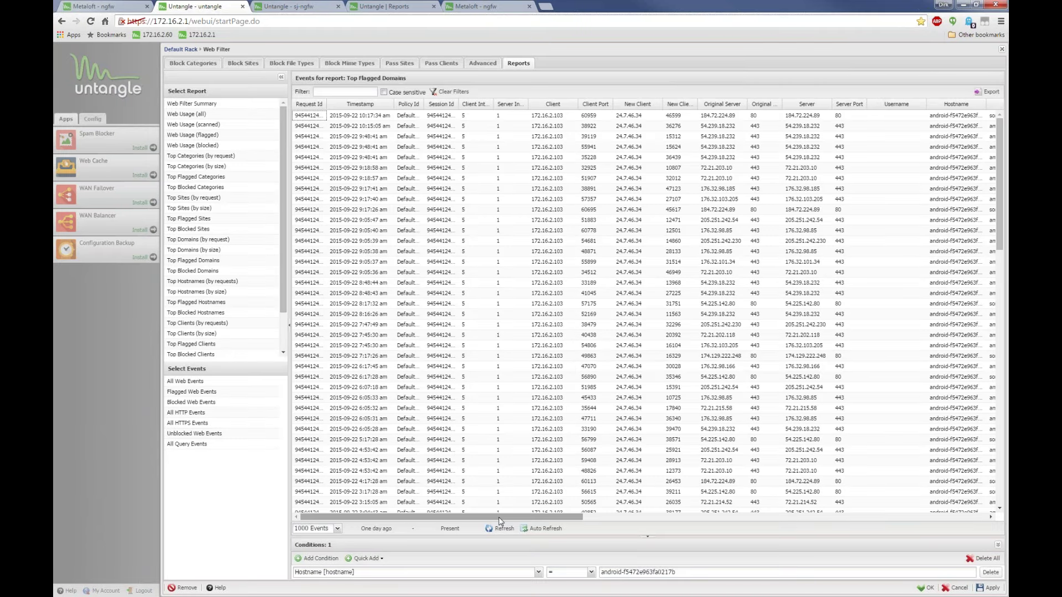
Scroll the events grid, widen the Host column, then close the Web Filter settings
left_click_drag(510, 517, 694, 516)
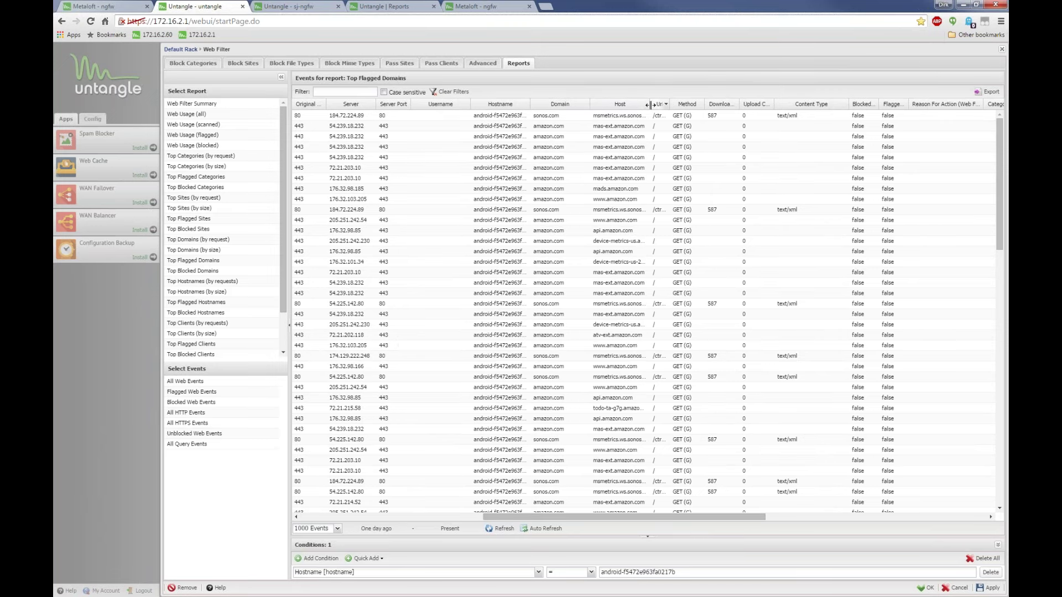
left_click_drag(653, 104, 763, 153)
scroll(700, 176, "down", 10)
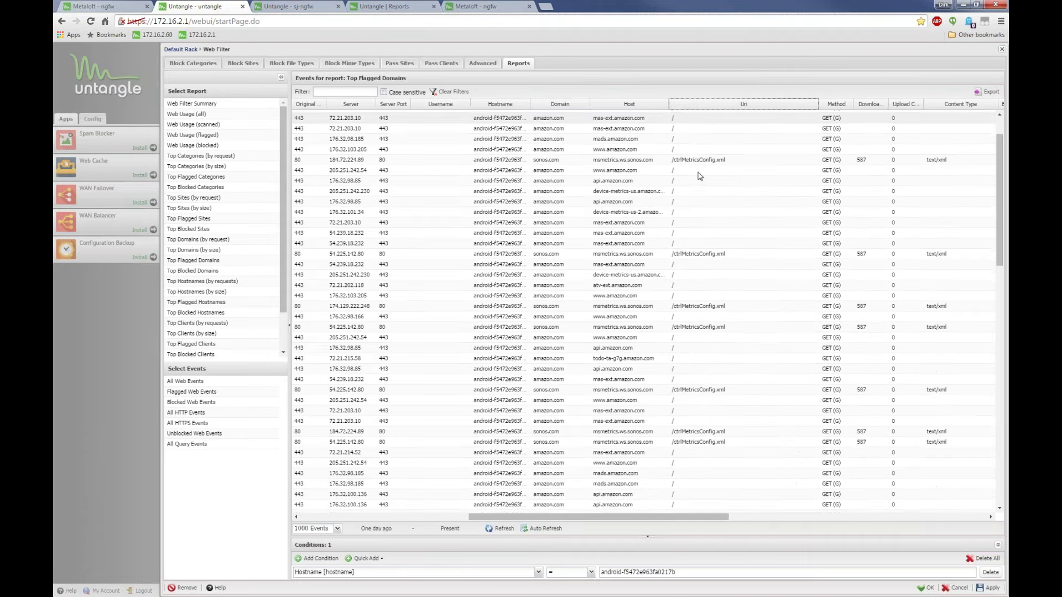
scroll(699, 175, "down", 10)
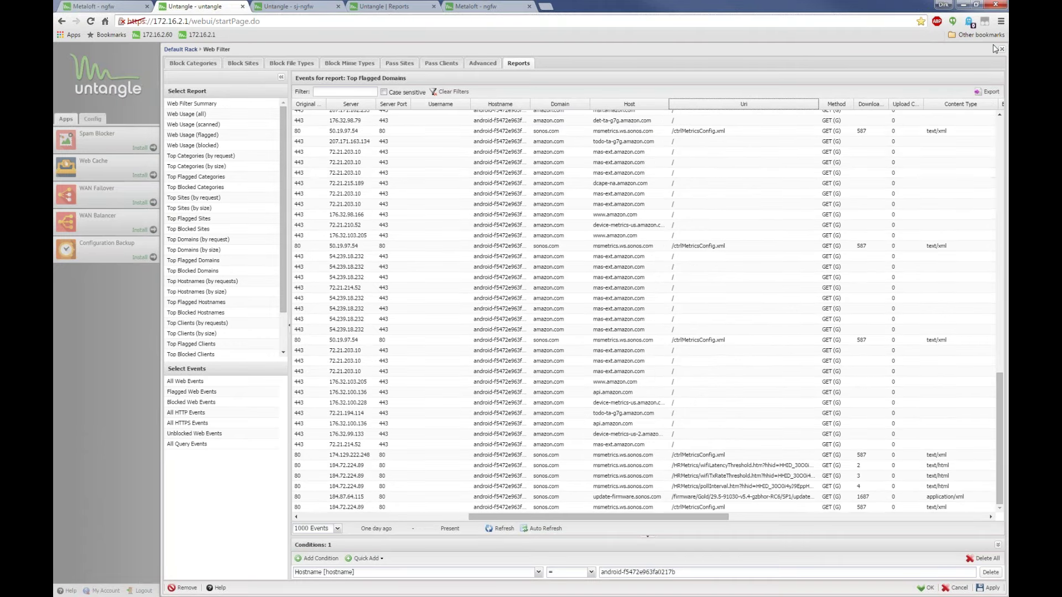
left_click(181, 48)
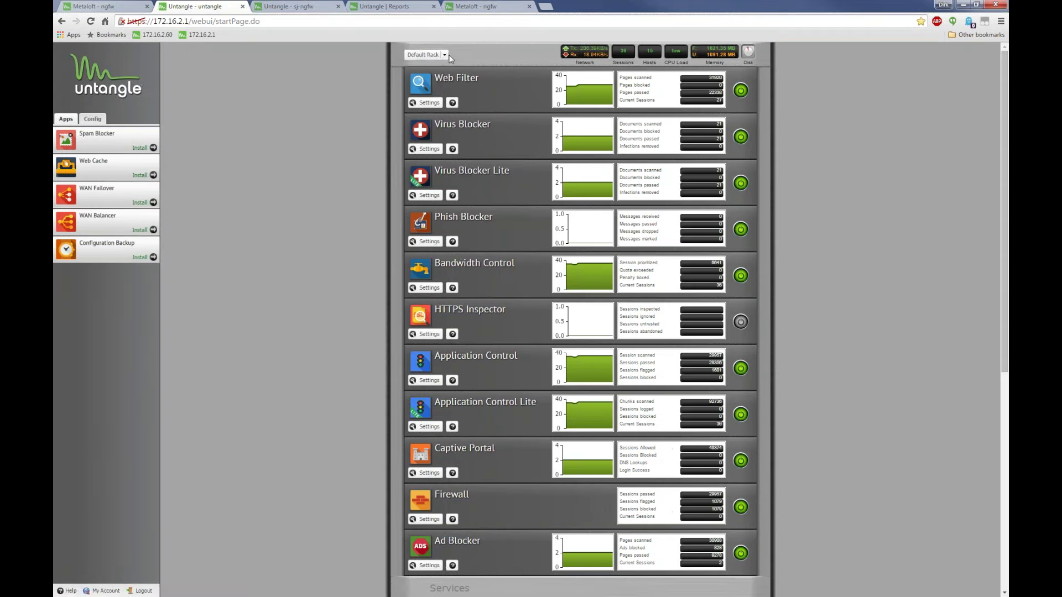
Open the rack's reports, add a Policy Id = Default Rack (1) condition, and show Bandwidth Control usage
left_click(426, 55)
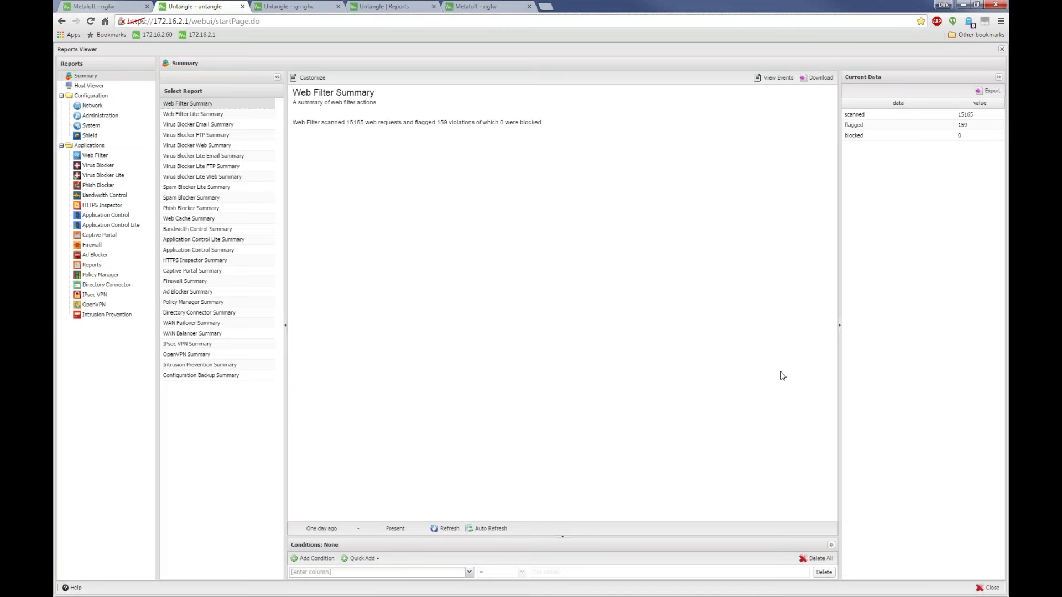
left_click(365, 558)
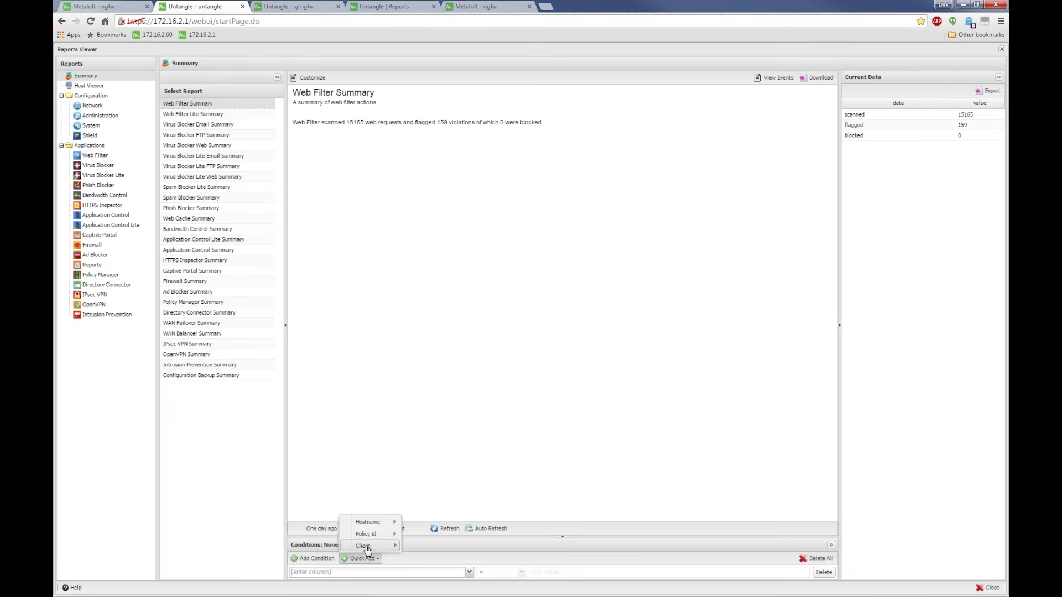
mouse_move(368, 534)
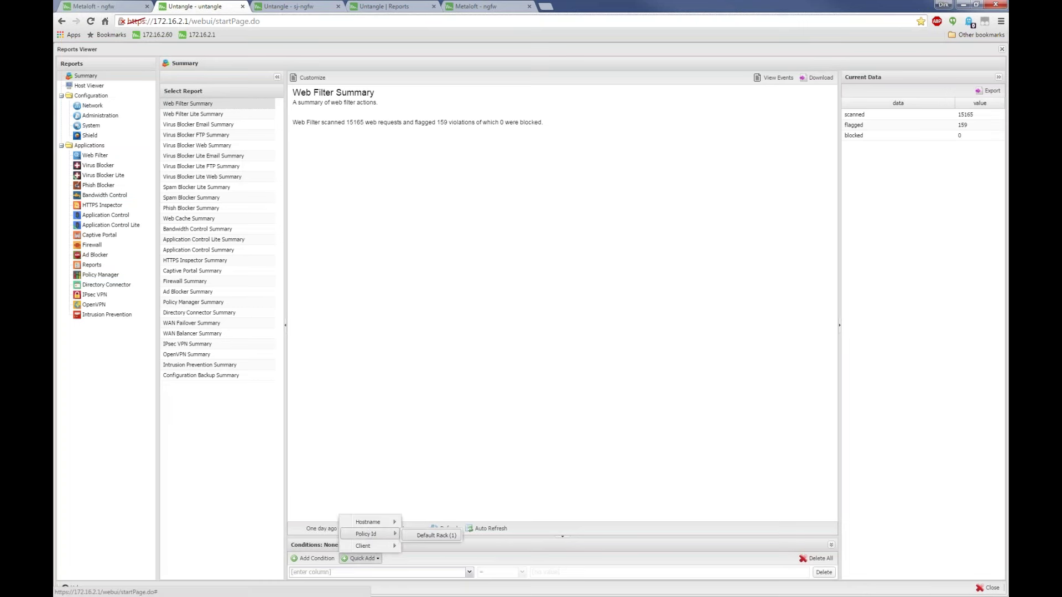
left_click(436, 536)
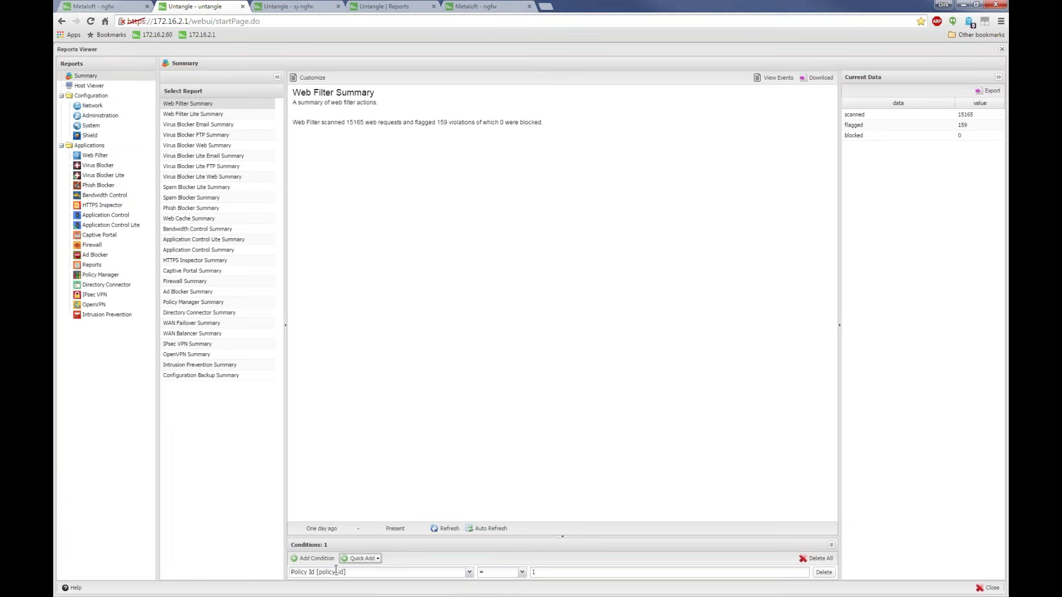
left_click(104, 196)
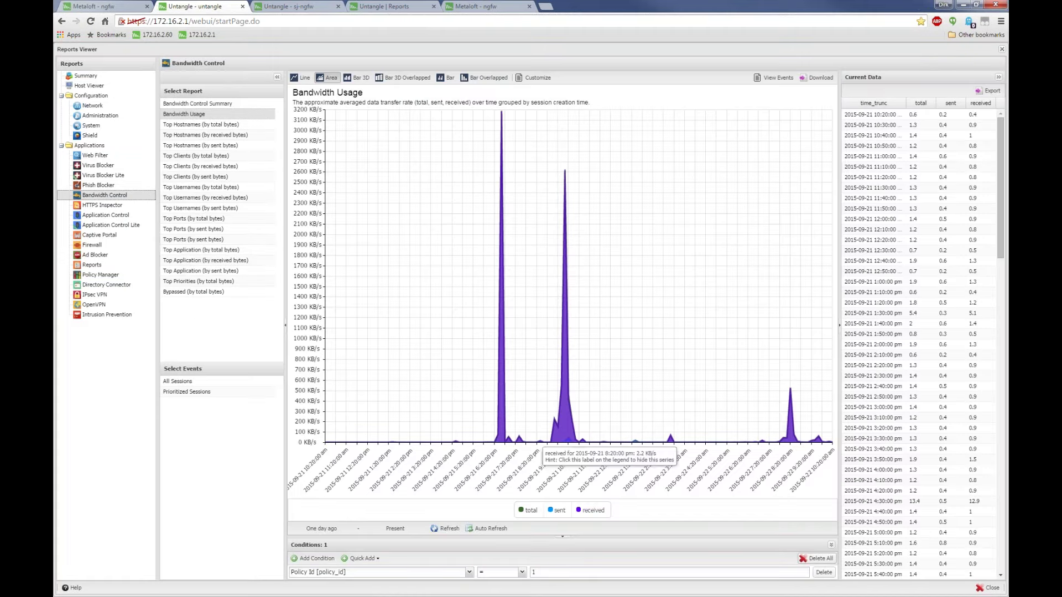
Add a BITTORRE application condition from the Top Application (by total bytes) report
left_click(187, 251)
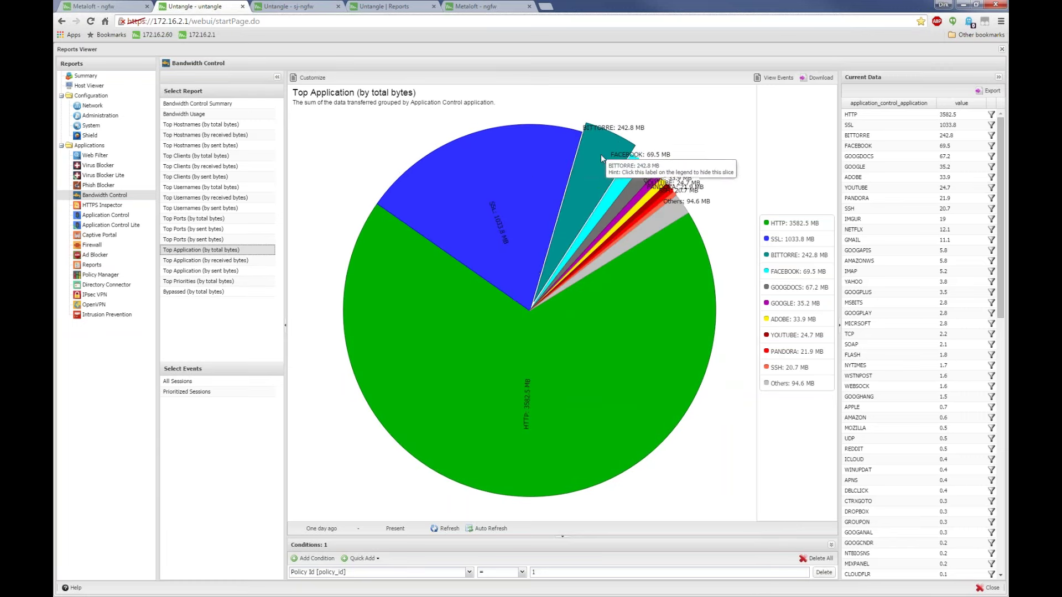
left_click(991, 137)
left_click(667, 350)
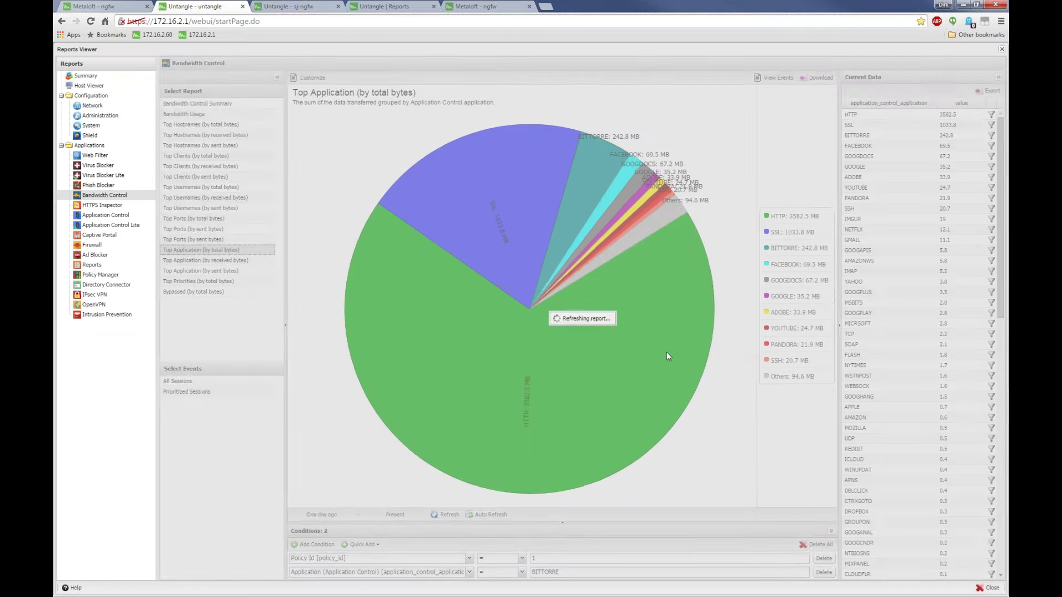
double_click(569, 573)
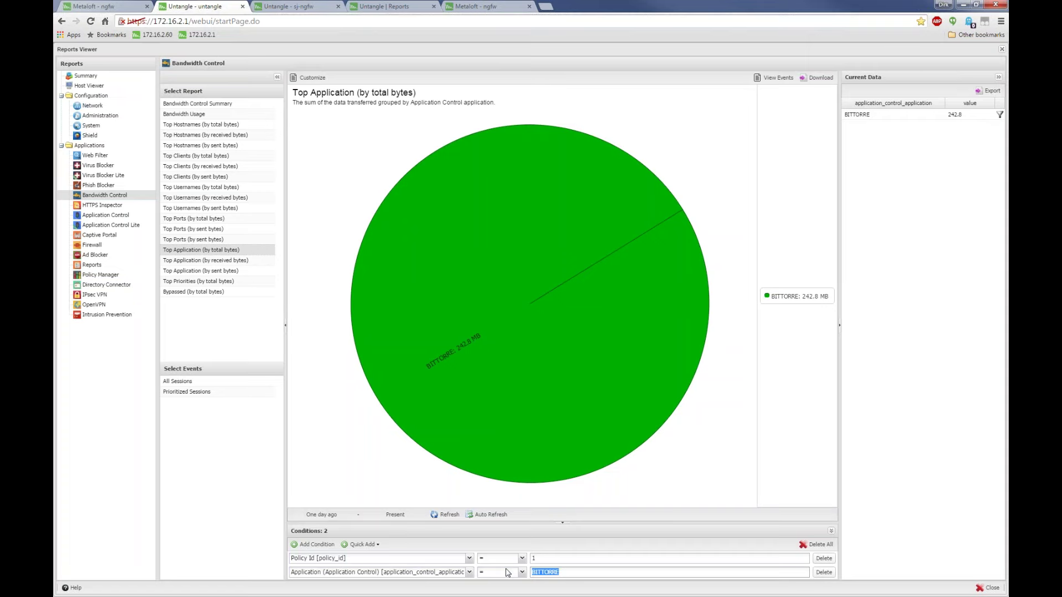
Return to Bandwidth Usage, then view Top Clients (by total bytes) under the BITTORRE filter
left_click(187, 114)
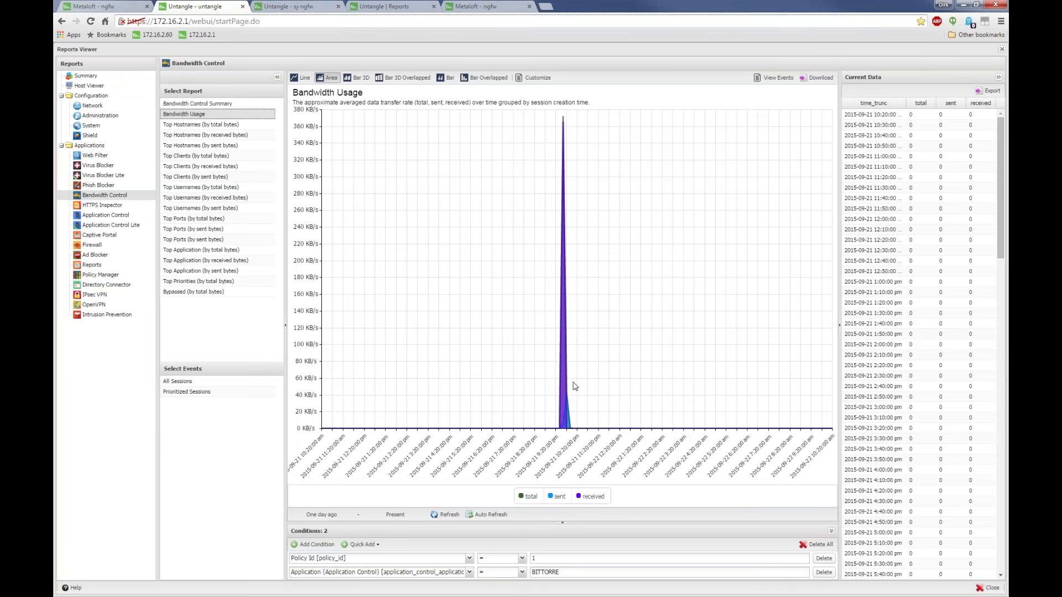
mouse_move(562, 415)
left_click(522, 568)
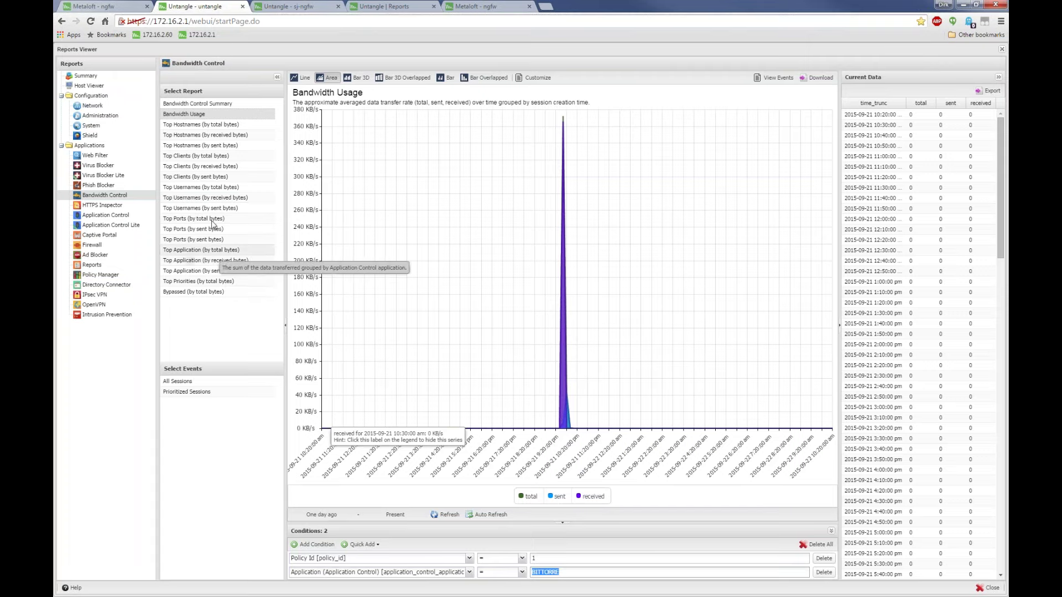
left_click(192, 156)
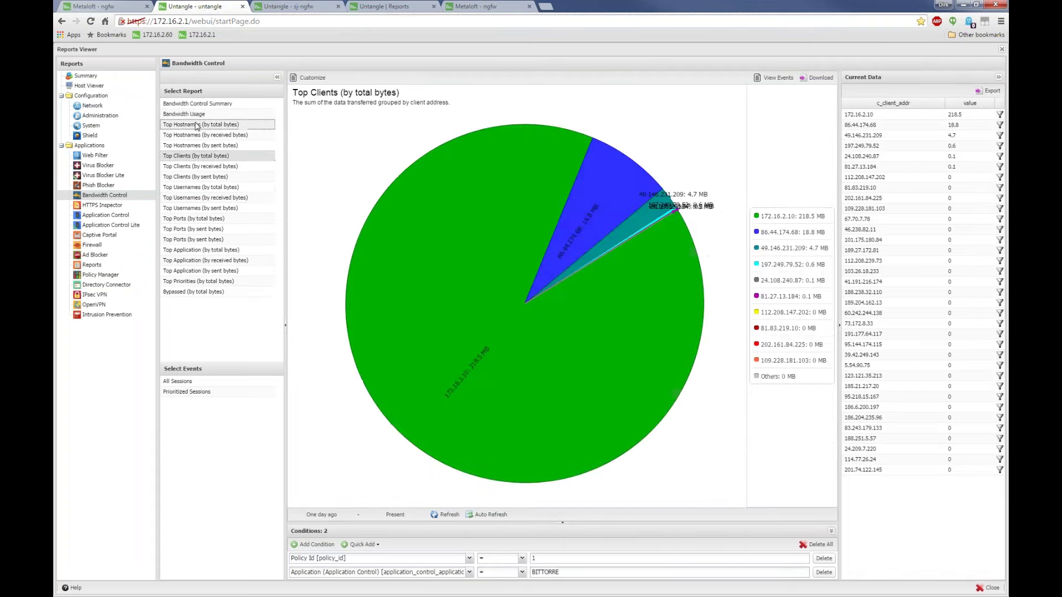
Browse the top hostnames report, picking out 172.16.2.10 and the 86.44.174.68 slice
left_click(197, 125)
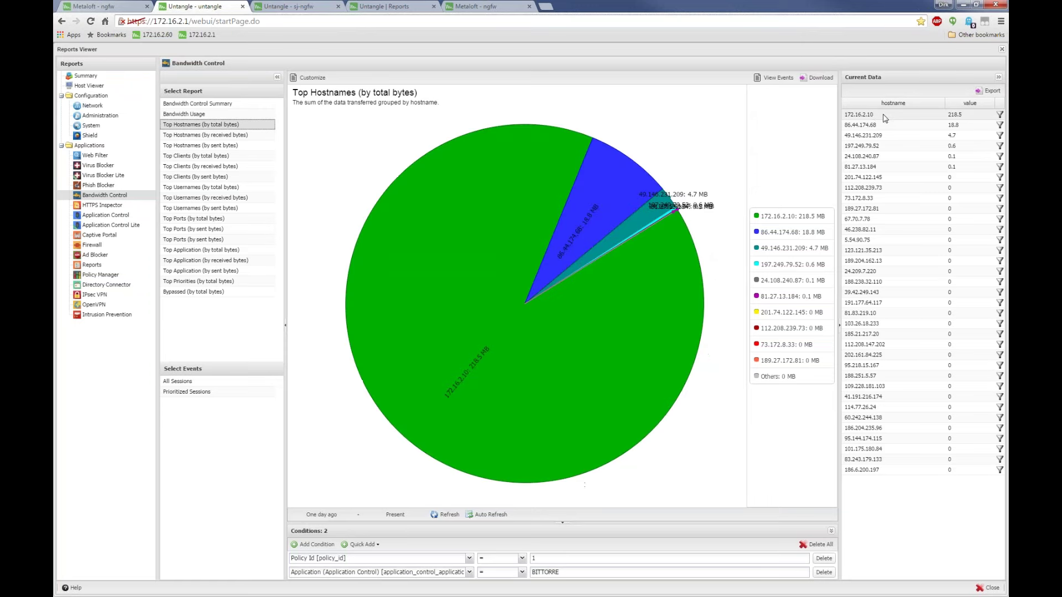
left_click(855, 117)
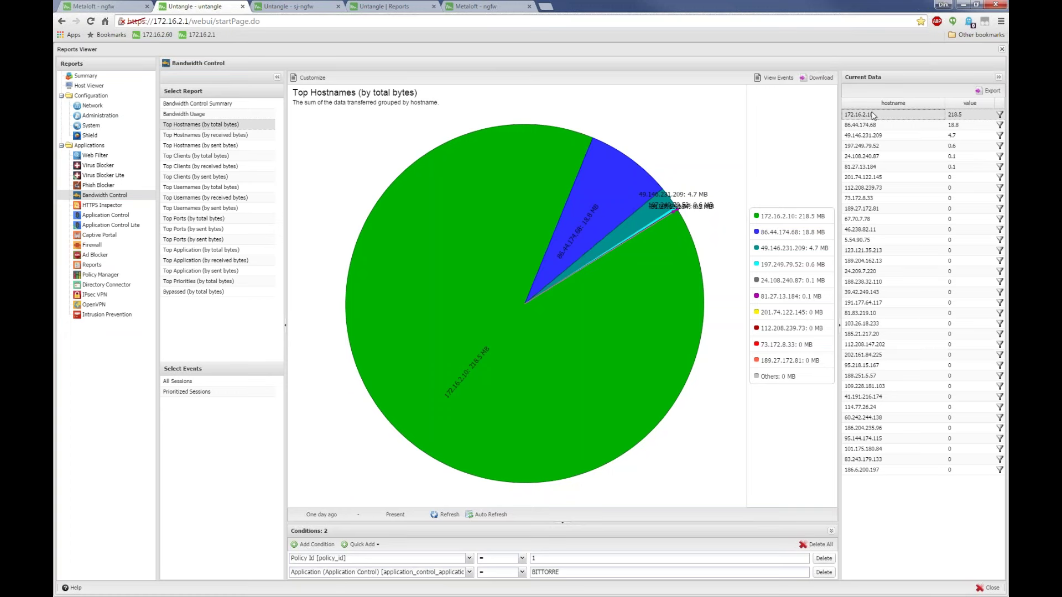
left_click(609, 166)
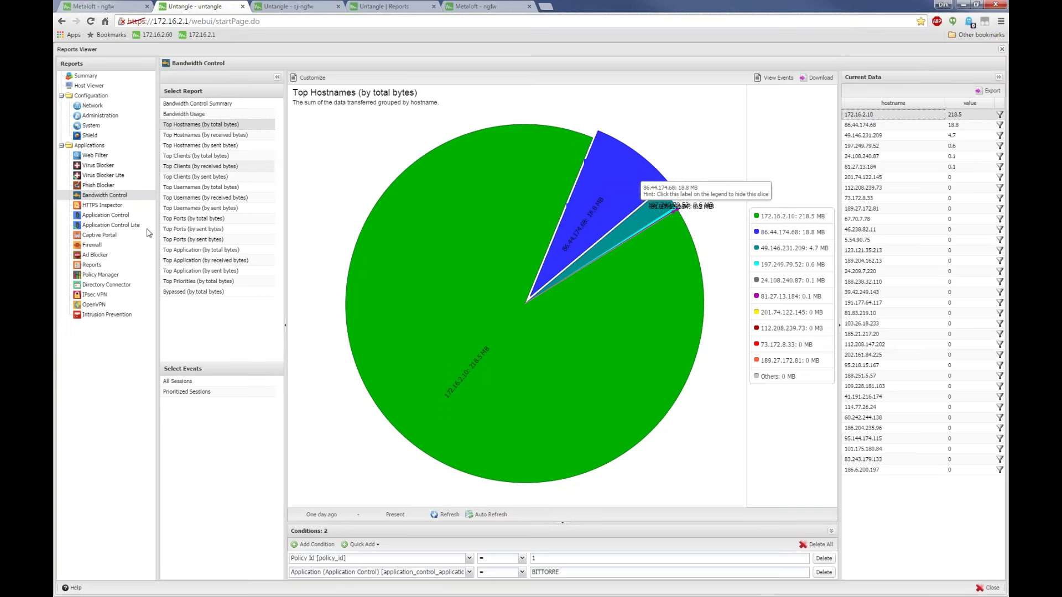
Remove the Policy Id and application conditions, then show the Web Filter reports
left_click(522, 559)
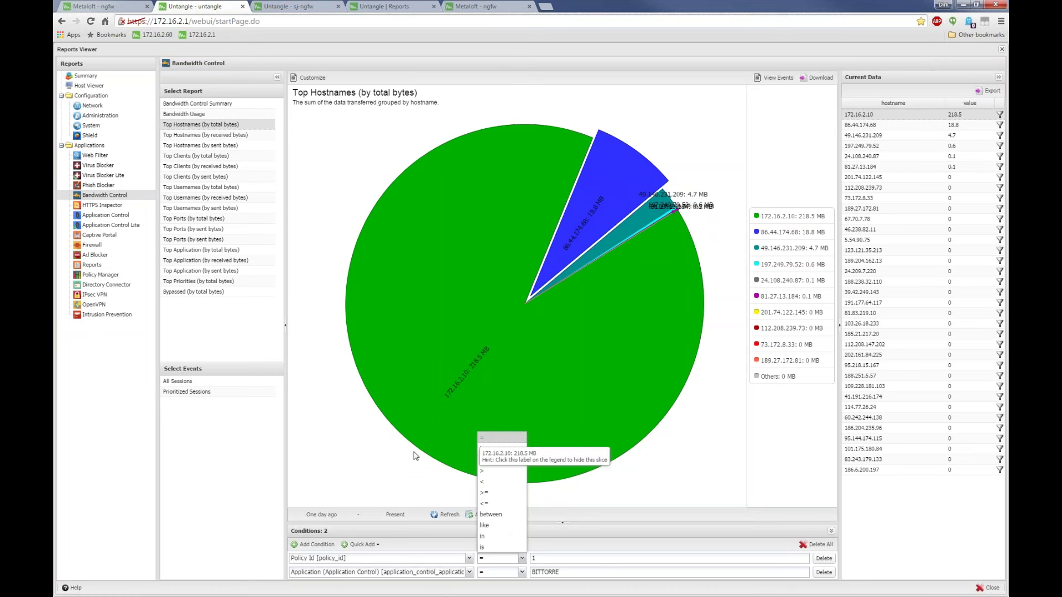
left_click(670, 486)
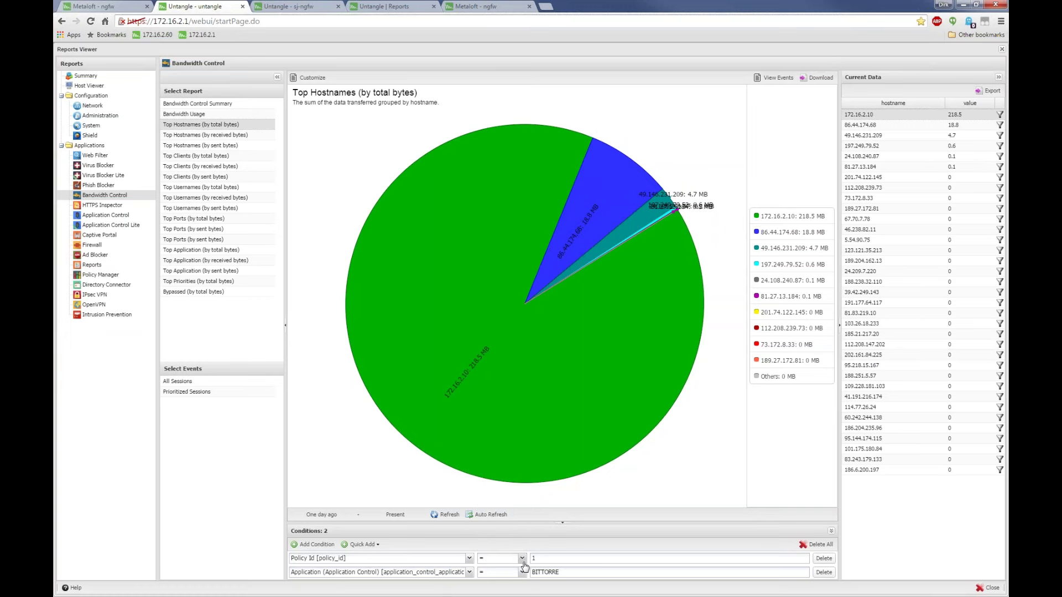
left_click(823, 558)
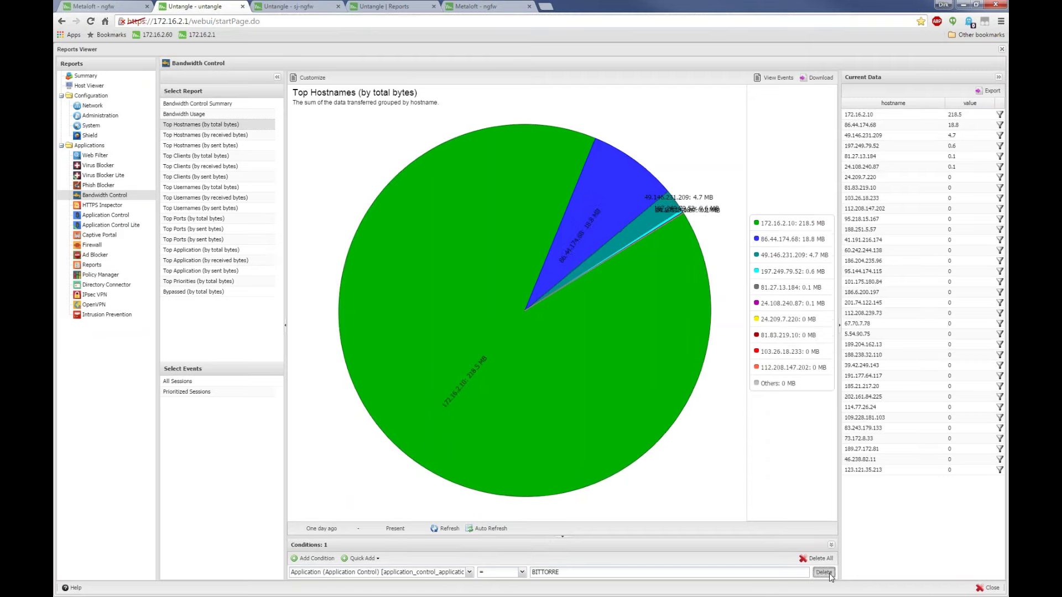
left_click(823, 558)
left_click(100, 157)
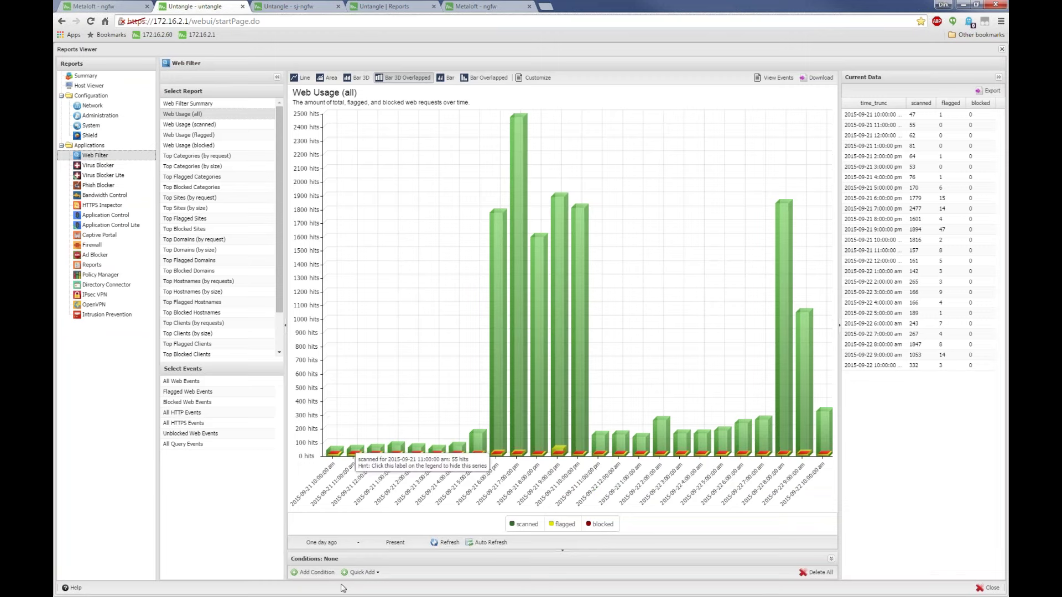
Filter Web Usage (all) with Host like %google%, then show its individual events
left_click(313, 572)
left_click(469, 575)
scroll(406, 520, "down", 2)
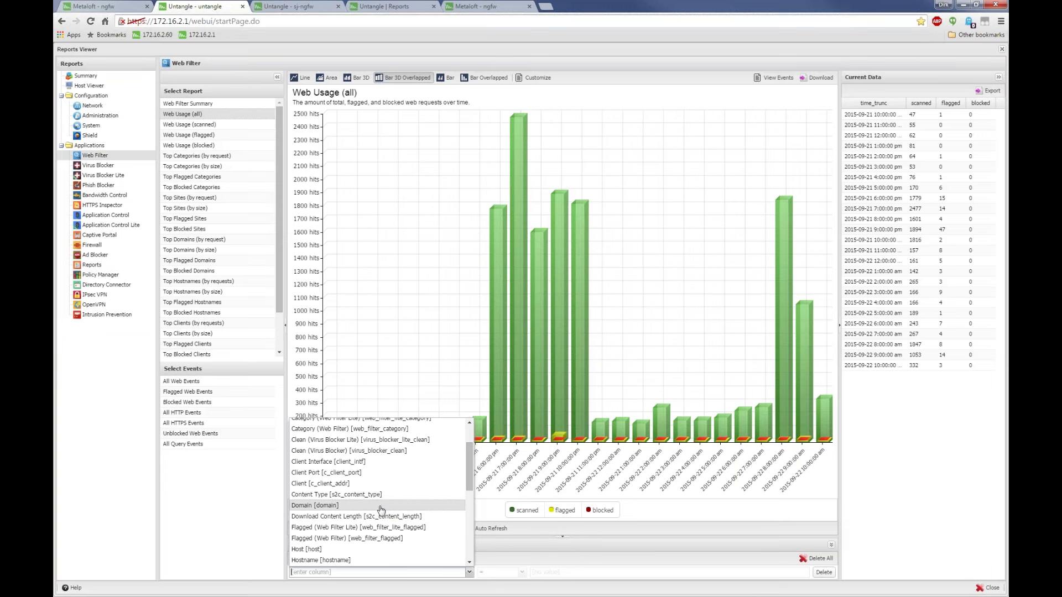
left_click(335, 549)
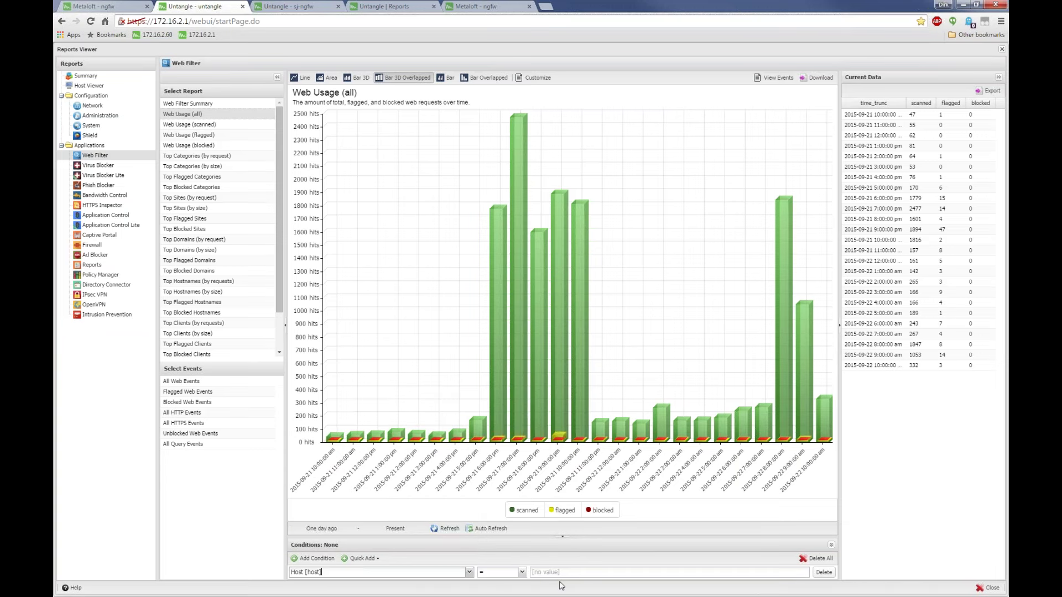
left_click(522, 572)
left_click(505, 542)
type("%google%")
key("Return")
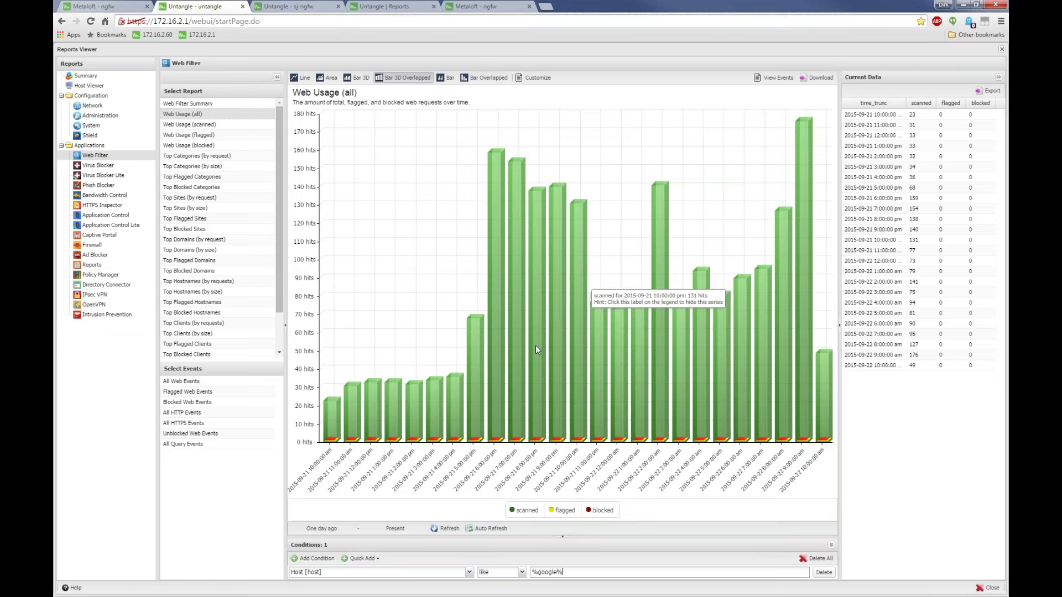
left_click(774, 78)
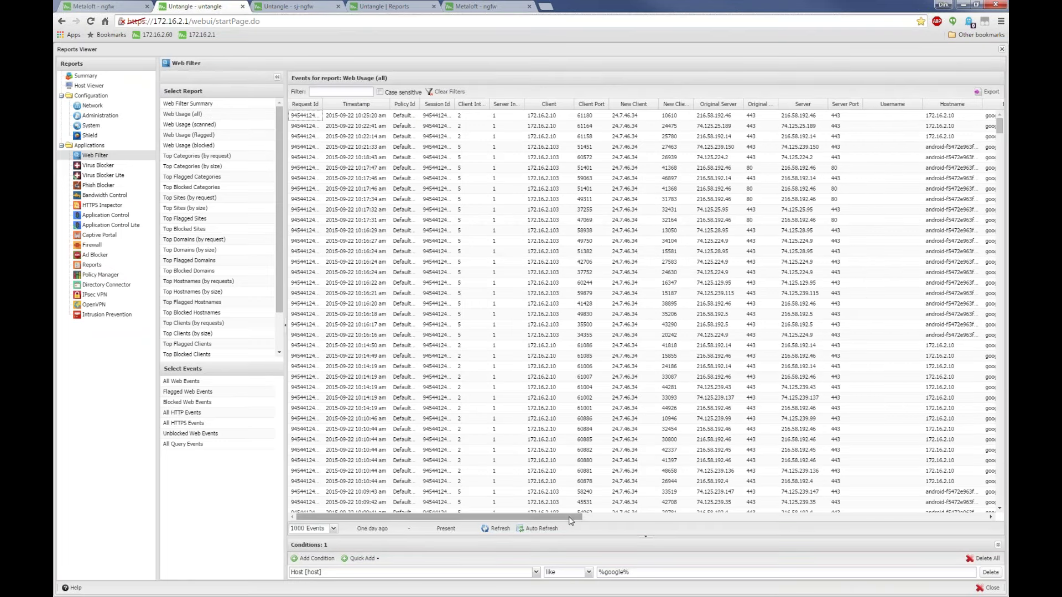
Widen the Host column and change the condition field from Host to Download Content Length
left_click_drag(570, 520, 706, 521)
left_click_drag(765, 104, 857, 104)
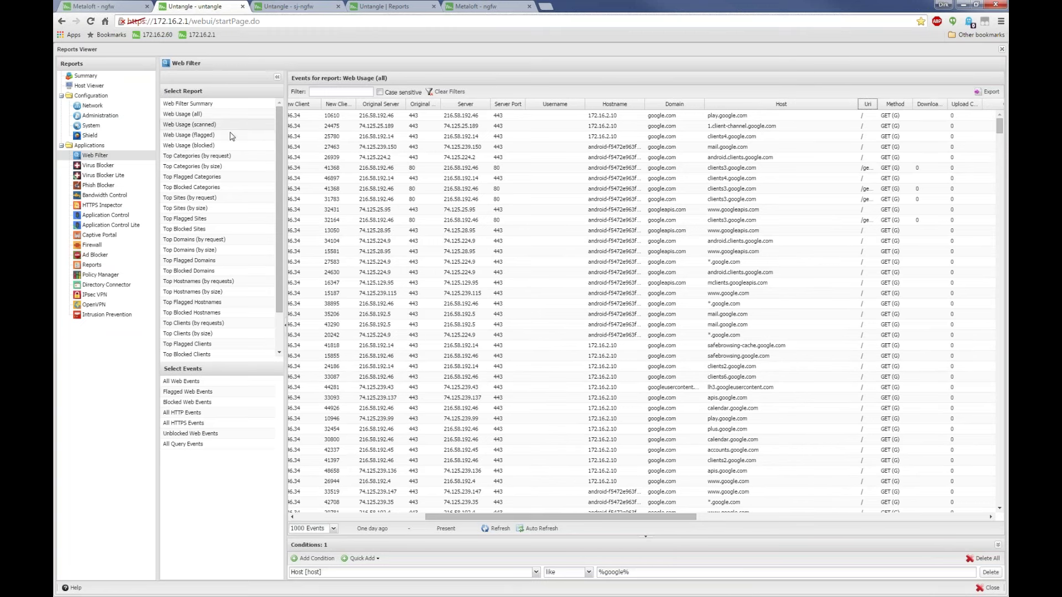
left_click(590, 573)
left_click(590, 573)
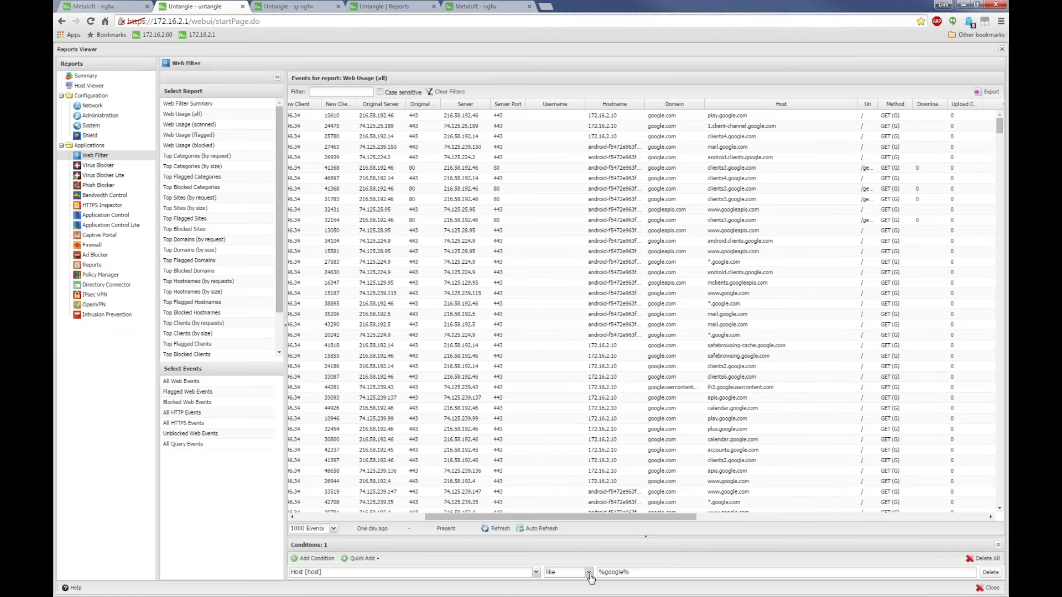
left_click(589, 573)
left_click(536, 572)
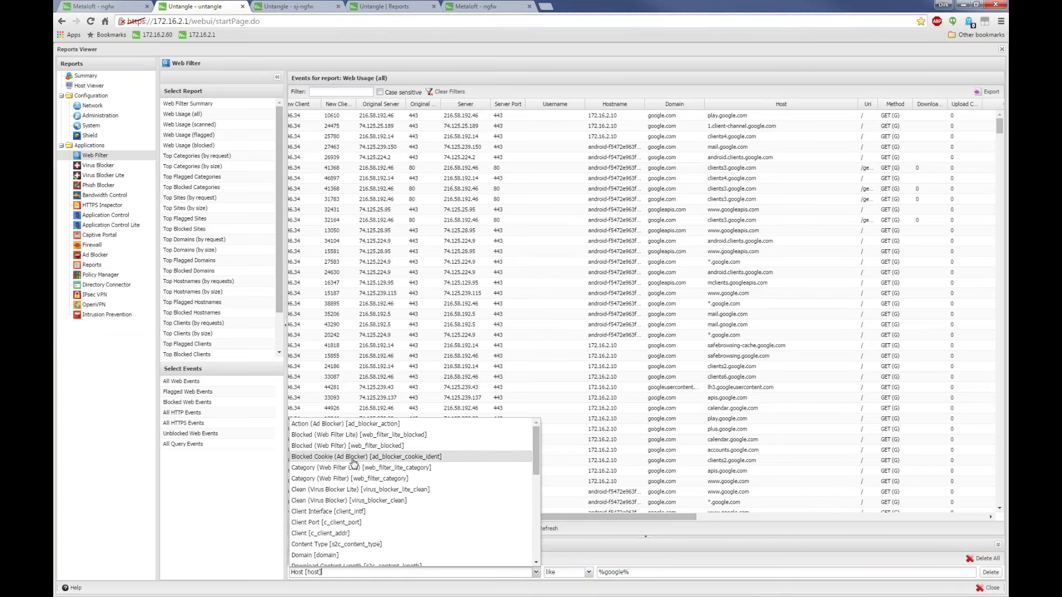
scroll(330, 474, "down", 2)
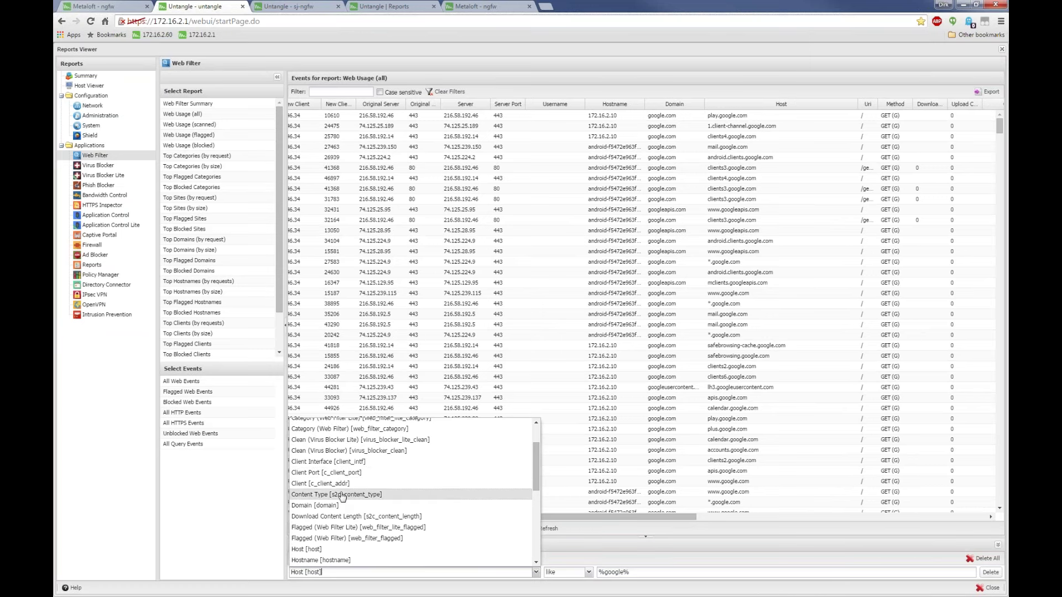
left_click(347, 517)
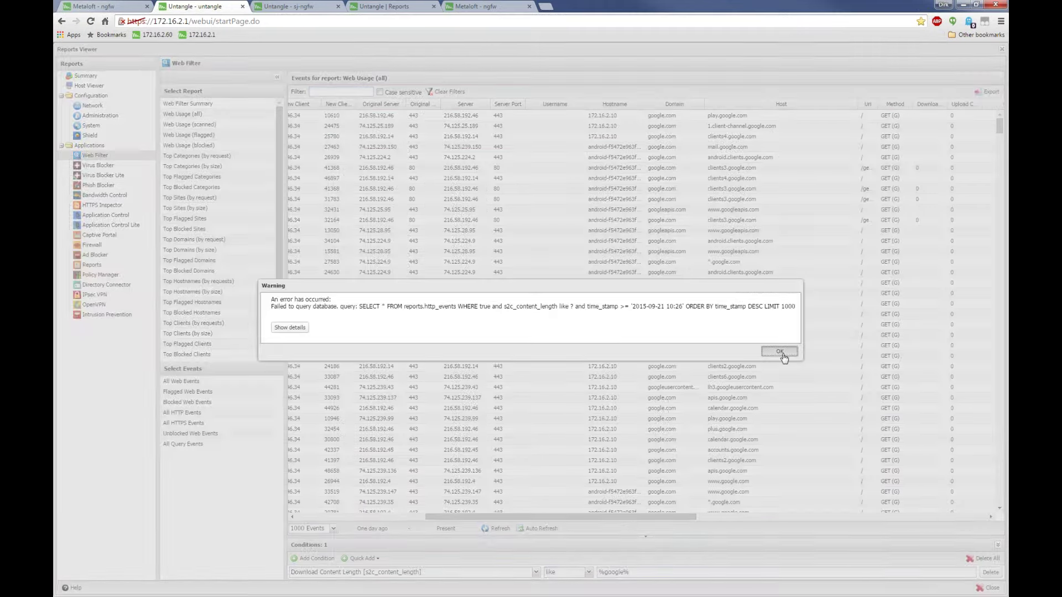
Dismiss the database errors, switch the comparison to equals and replace %google% with 1000000
left_click(783, 351)
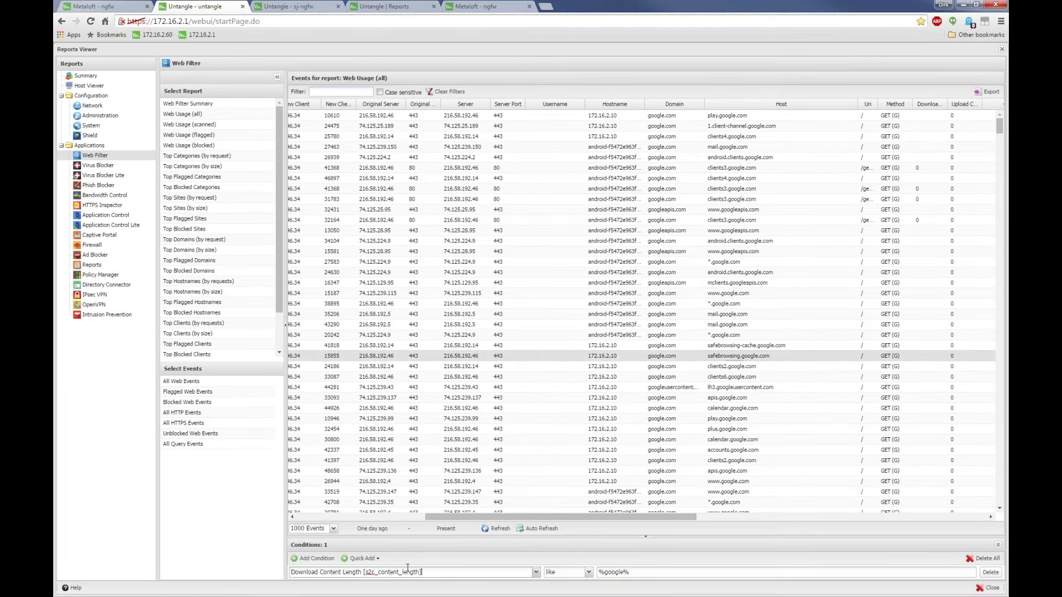
left_click_drag(442, 572, 407, 572)
left_click(588, 573)
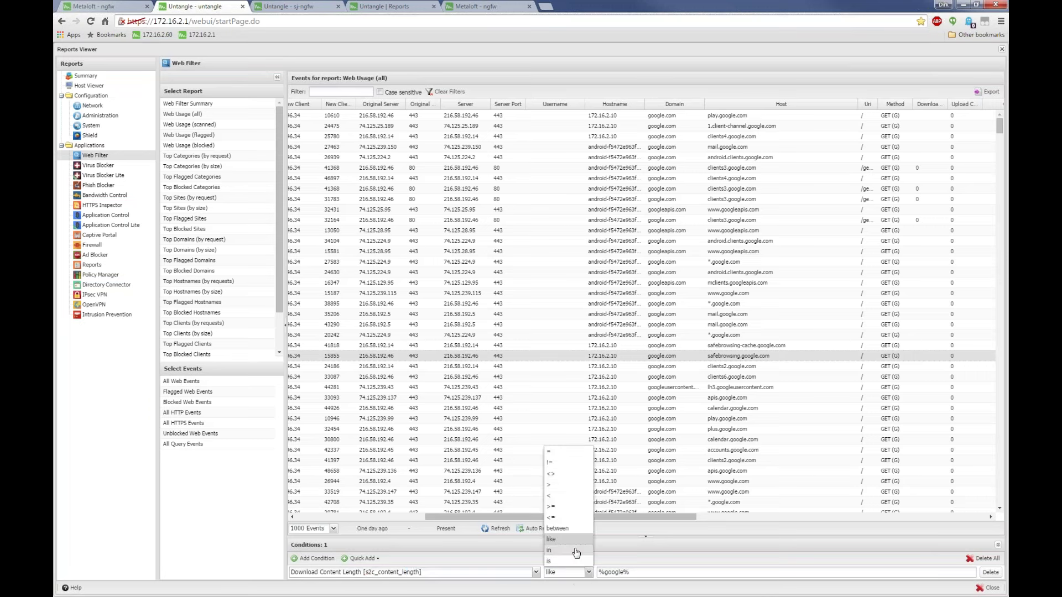
left_click(565, 451)
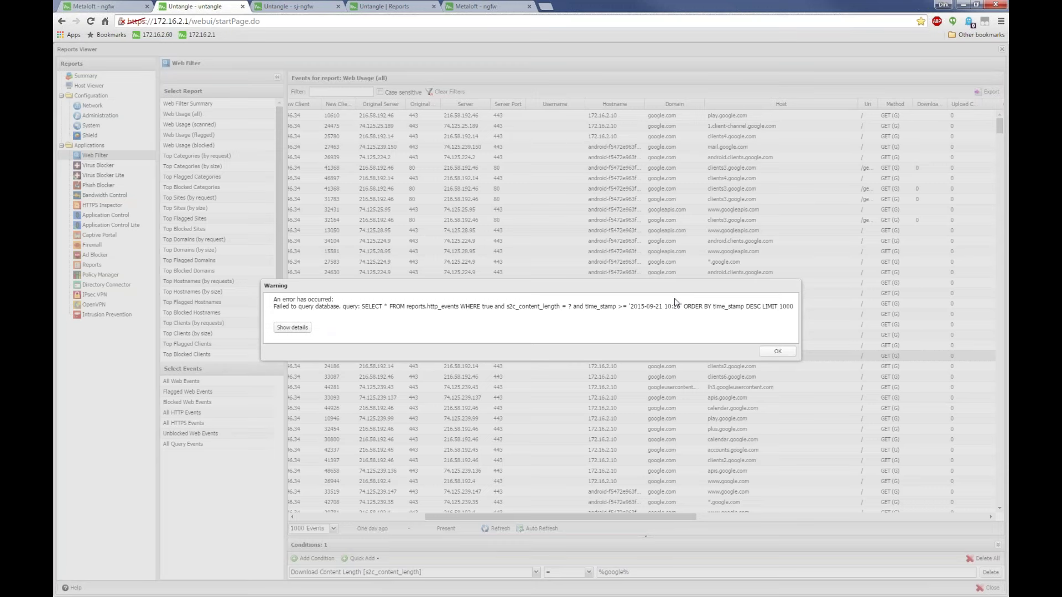
left_click(776, 352)
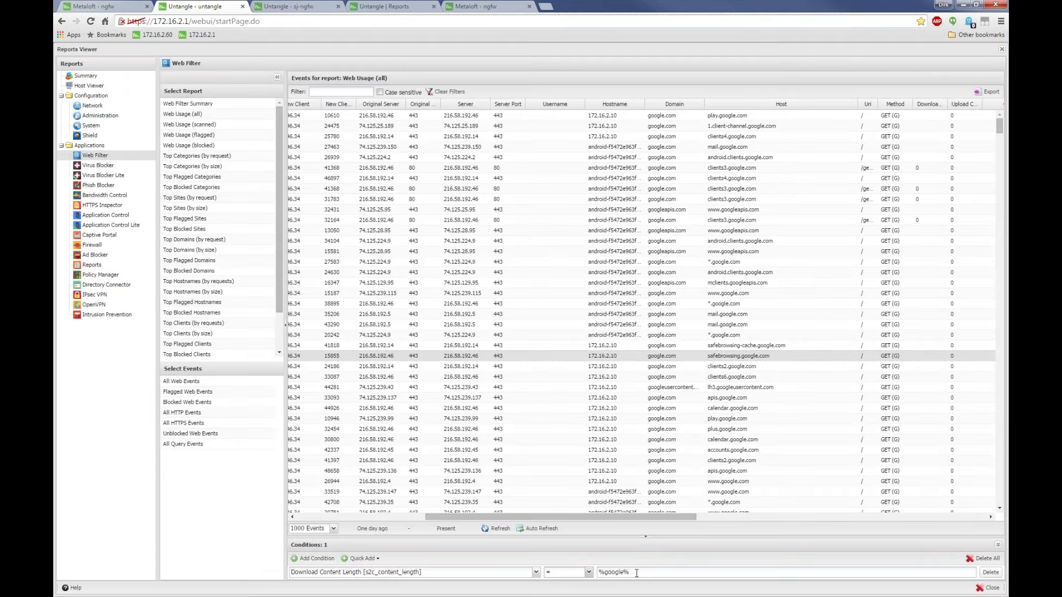
key("ctrl+a")
type("1000000")
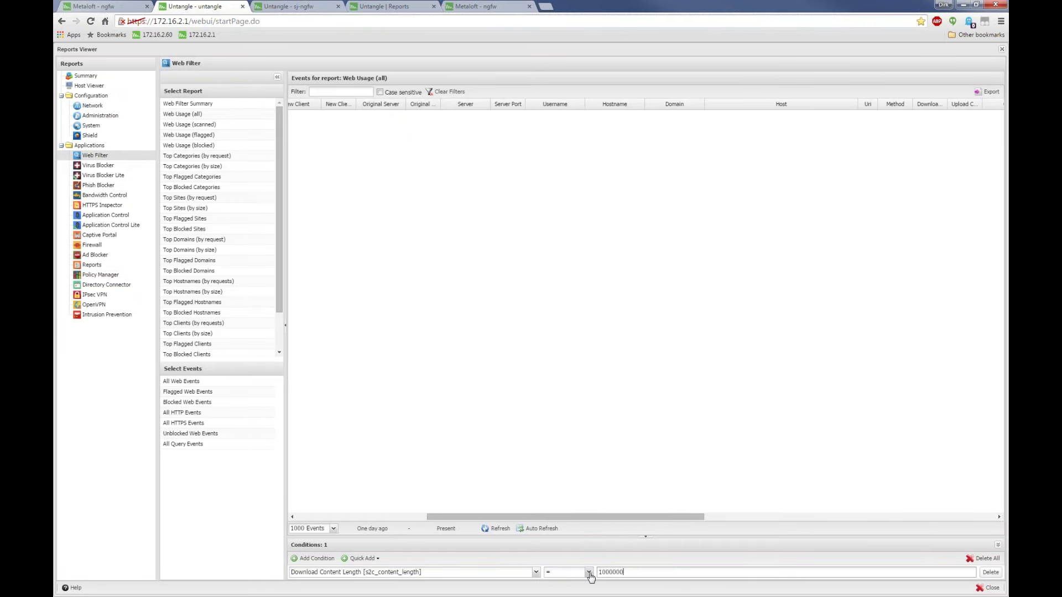
Make the condition Download Content Length > 1000000 and review the size and content-type columns
left_click(589, 573)
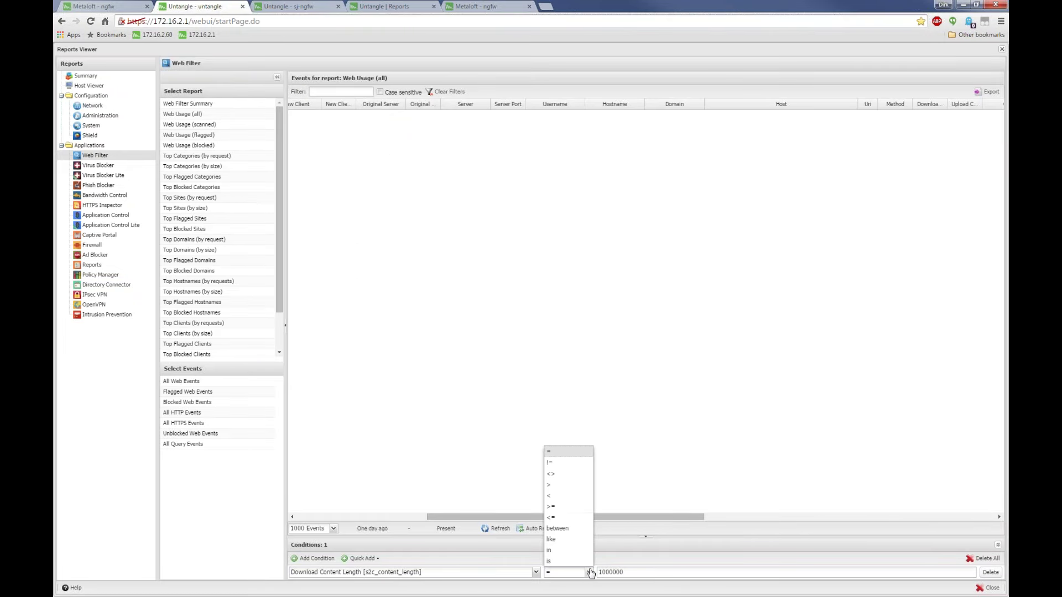
left_click(572, 485)
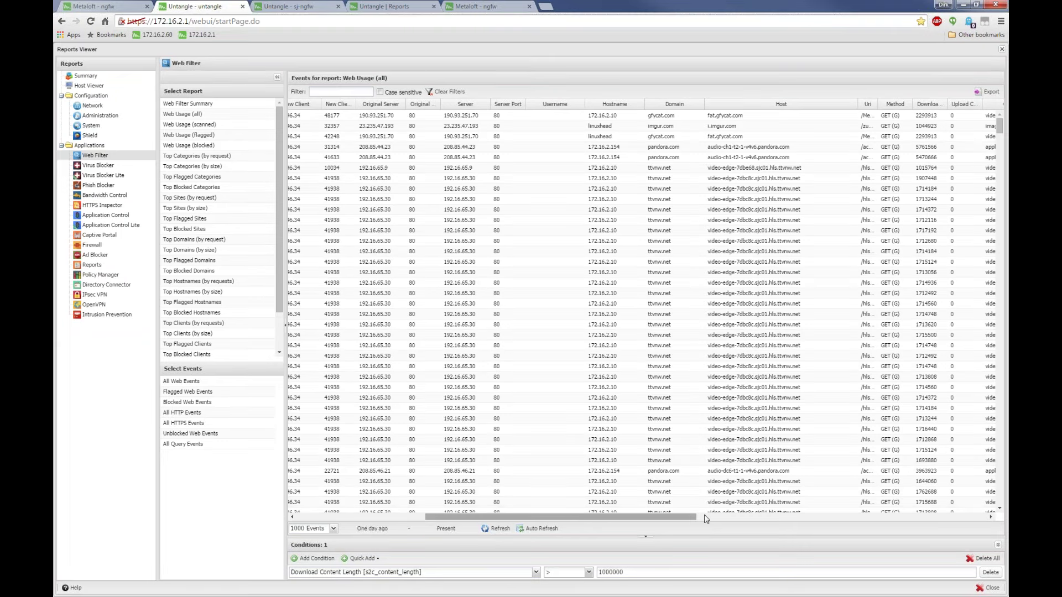
left_click(707, 519)
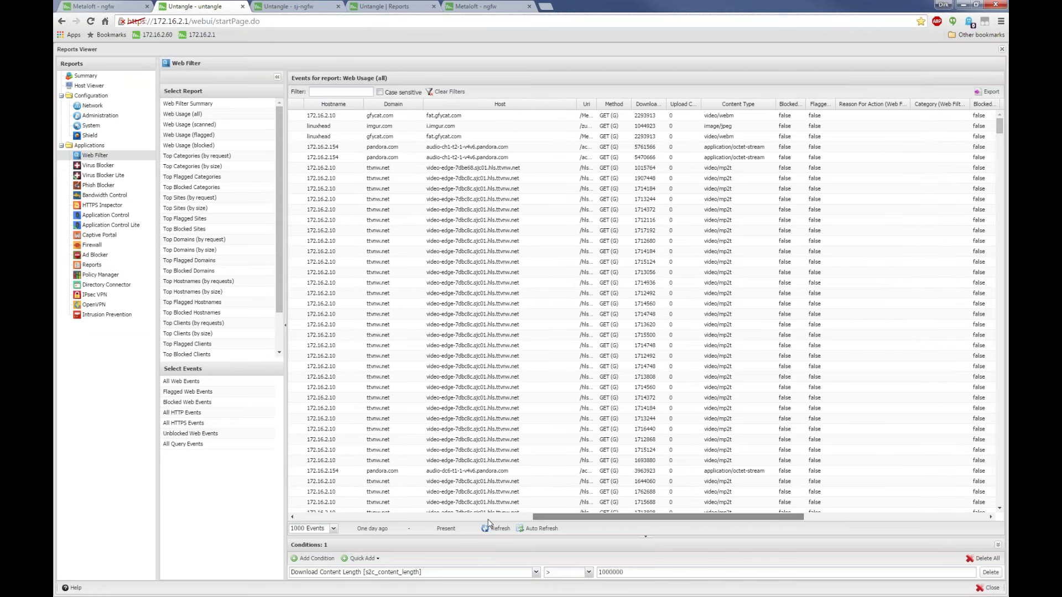
left_click(450, 516)
left_click(412, 517)
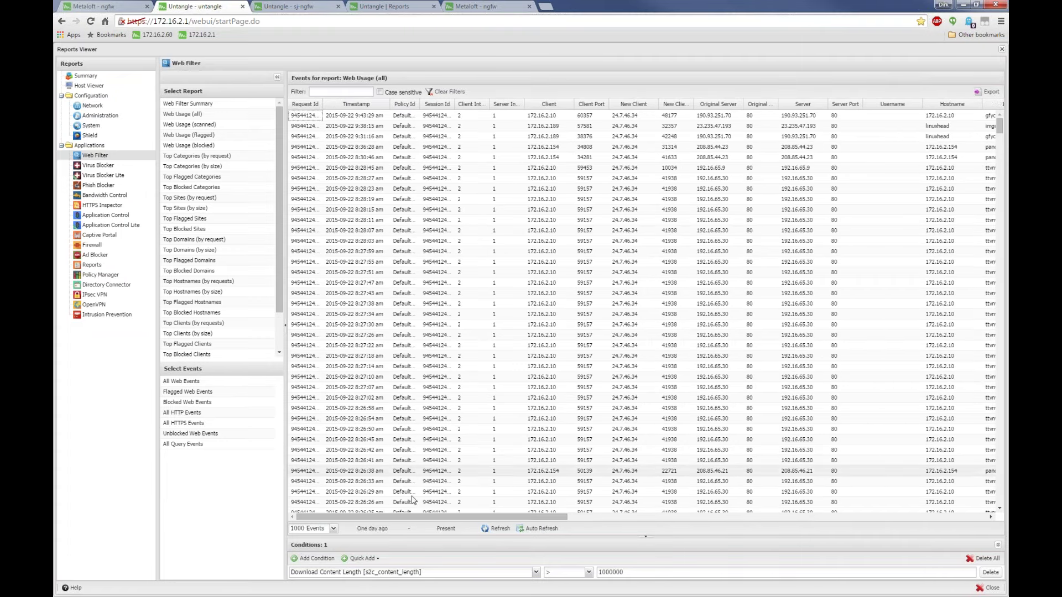
Return to Web Usage (all) and list All Web Events over 1000000 bytes
left_click(193, 114)
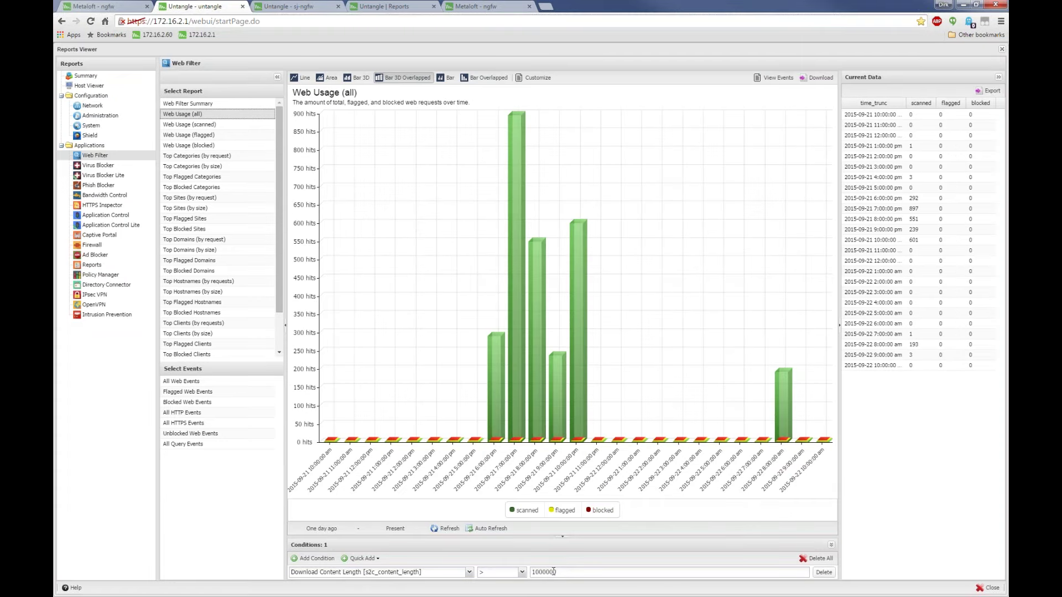
left_click(175, 382)
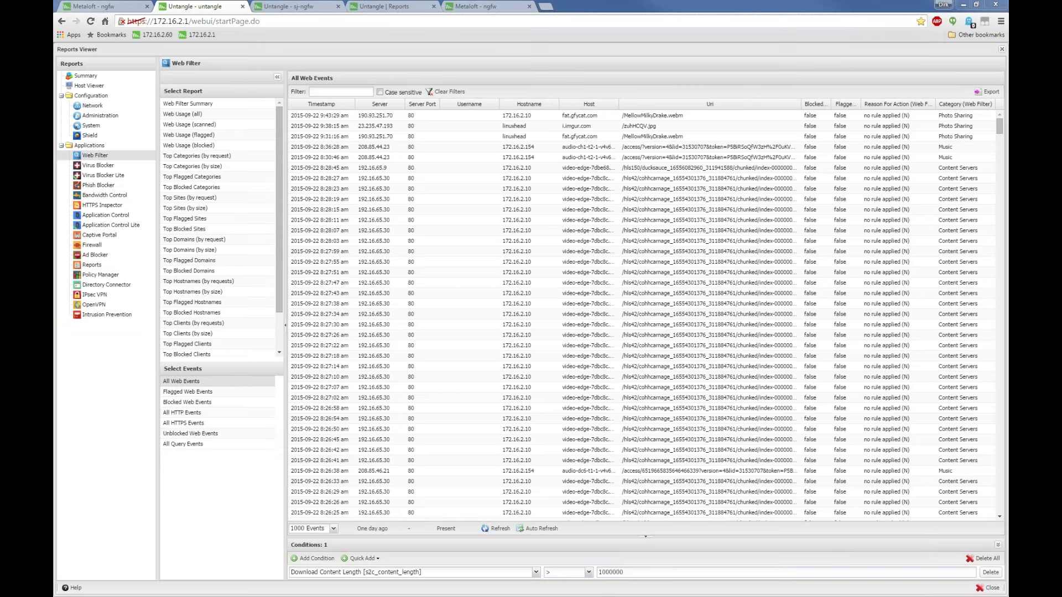
Switch to sj-ngfw, reload its main admin page, and open the Default Rack view menu
left_click(287, 6)
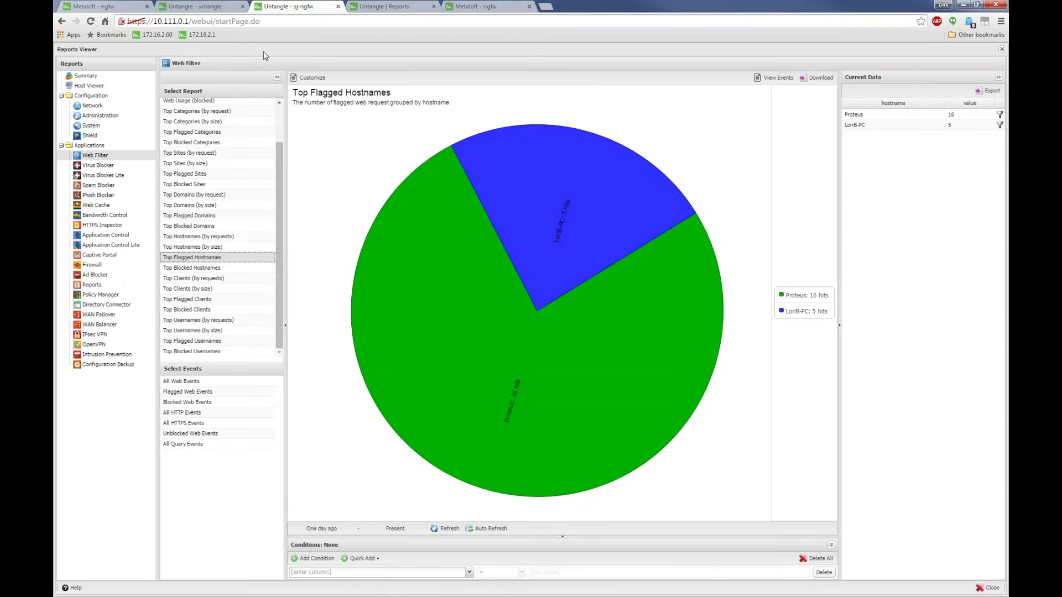
left_click(87, 87)
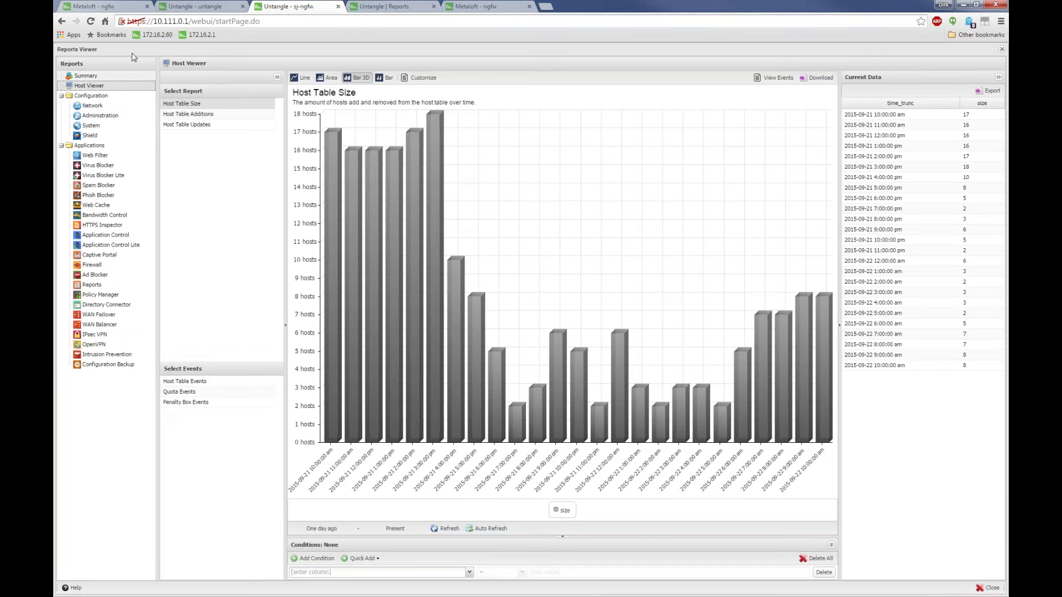
left_click_drag(198, 21, 403, 23)
key("BackSpace")
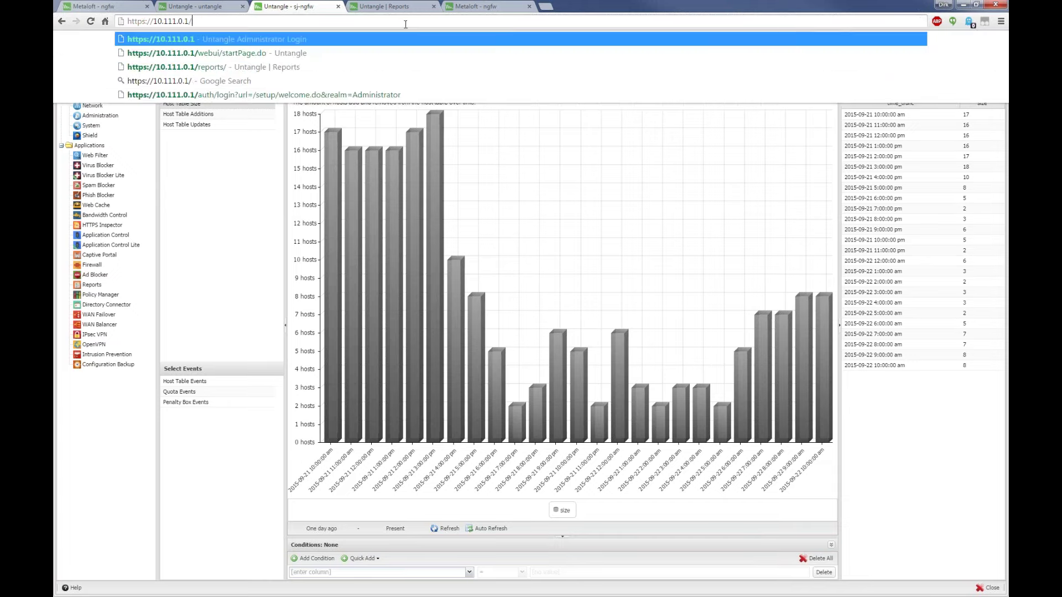
left_click(401, 48)
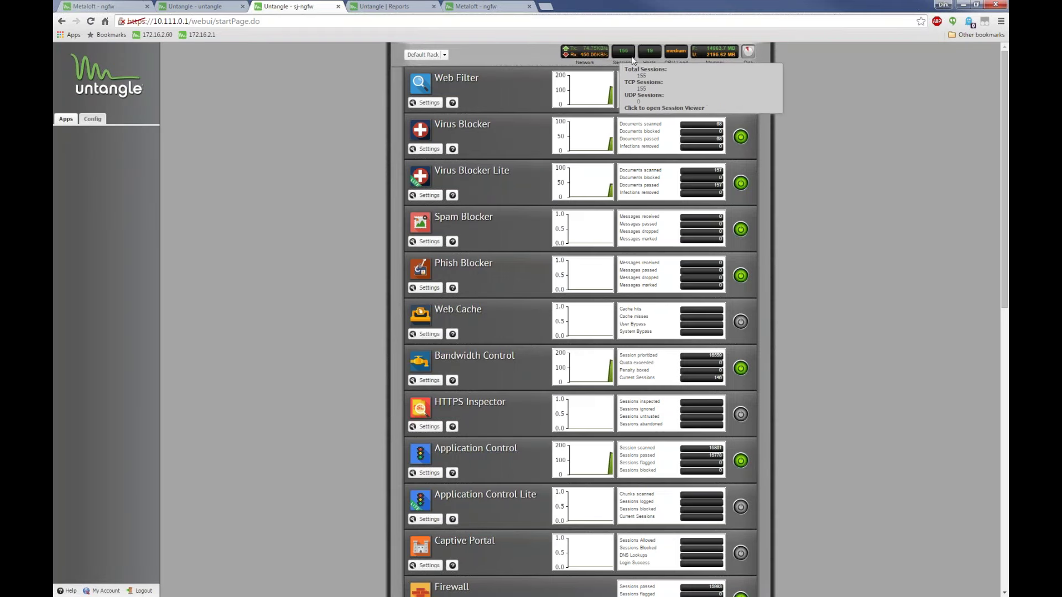
left_click(444, 55)
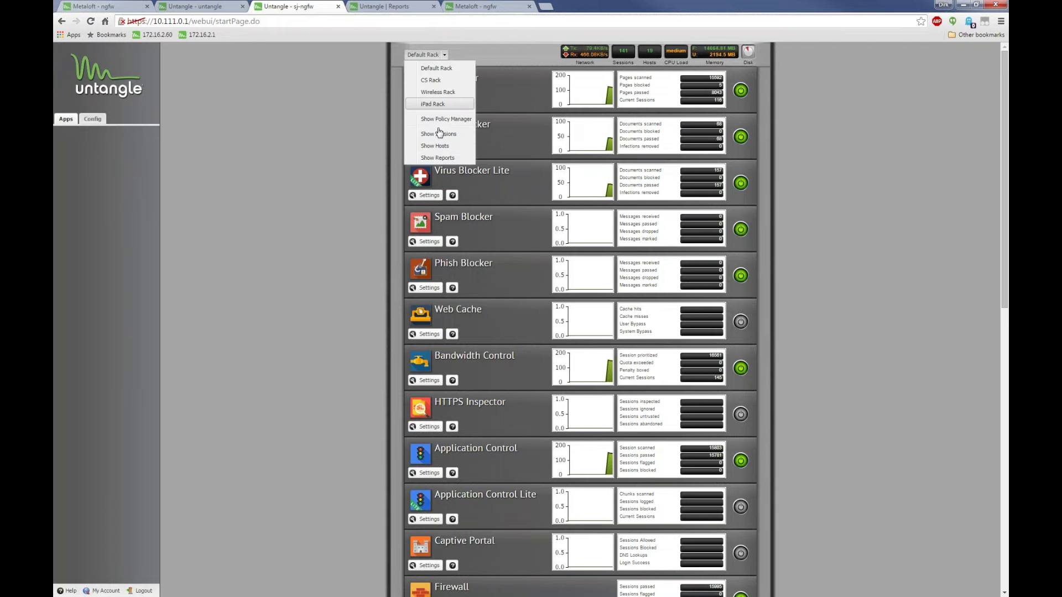
left_click(434, 146)
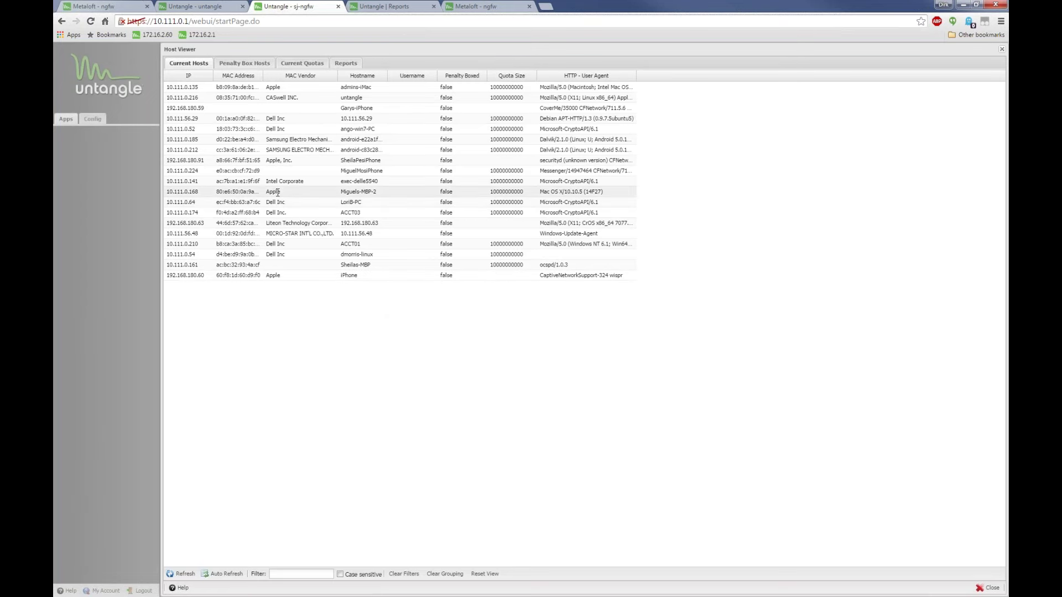
left_click(387, 172)
left_click_drag(387, 172, 309, 161)
left_click(376, 160)
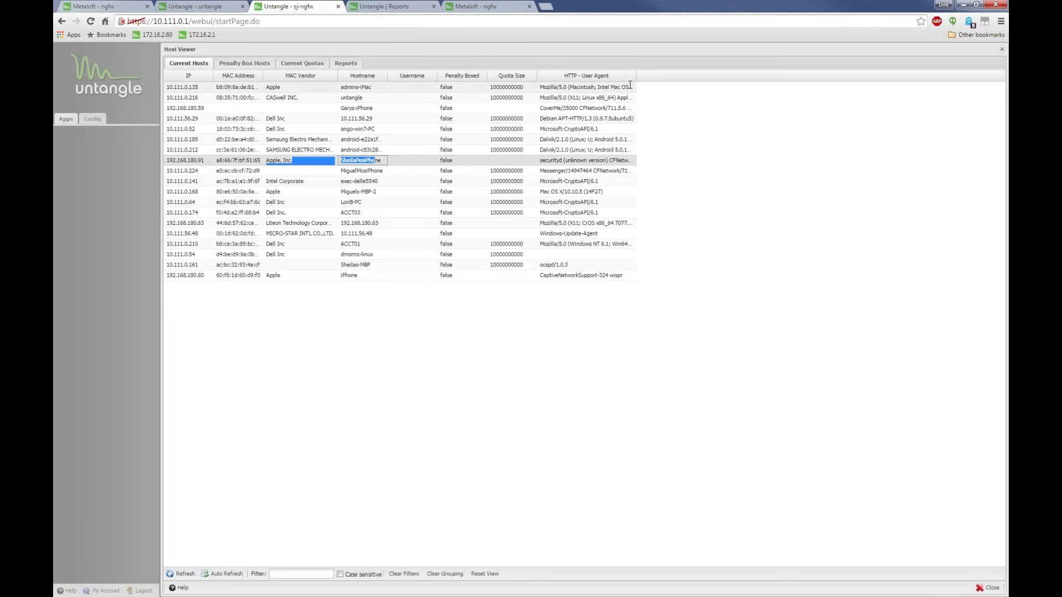
left_click_drag(636, 78, 693, 77)
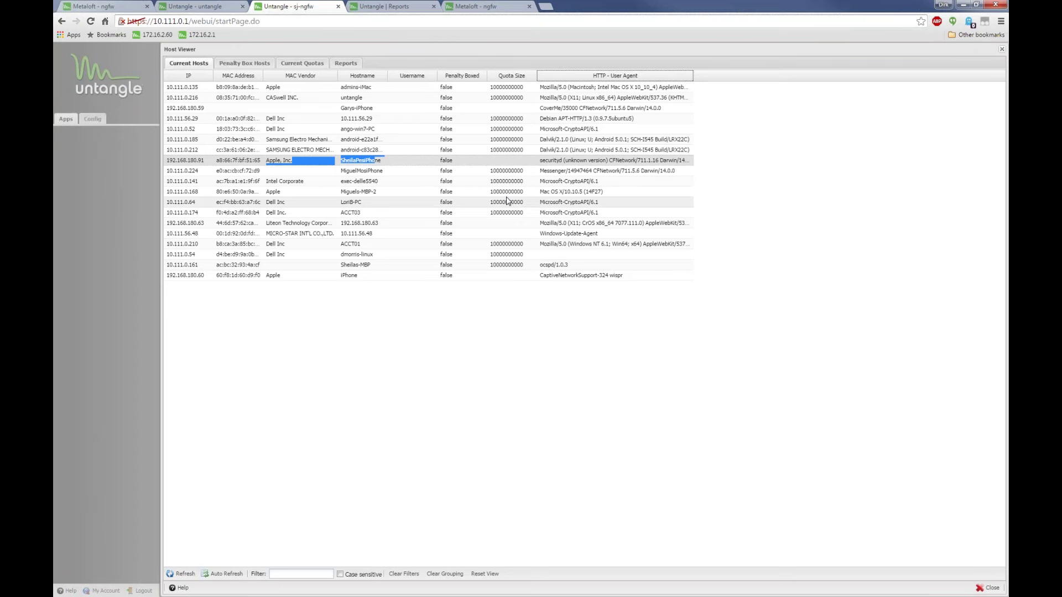
left_click(532, 76)
mouse_move(553, 115)
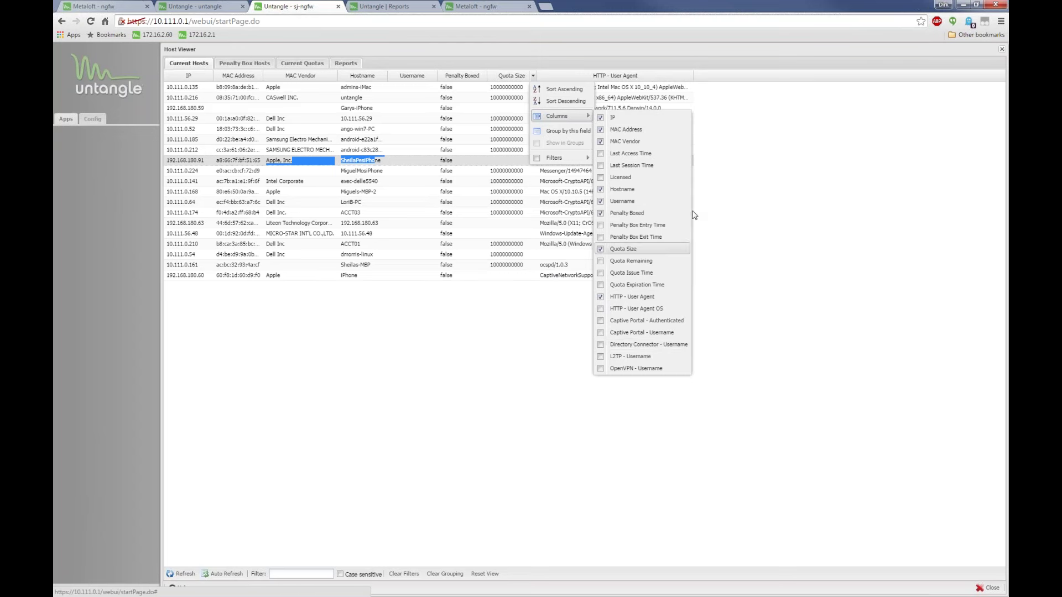
left_click(785, 187)
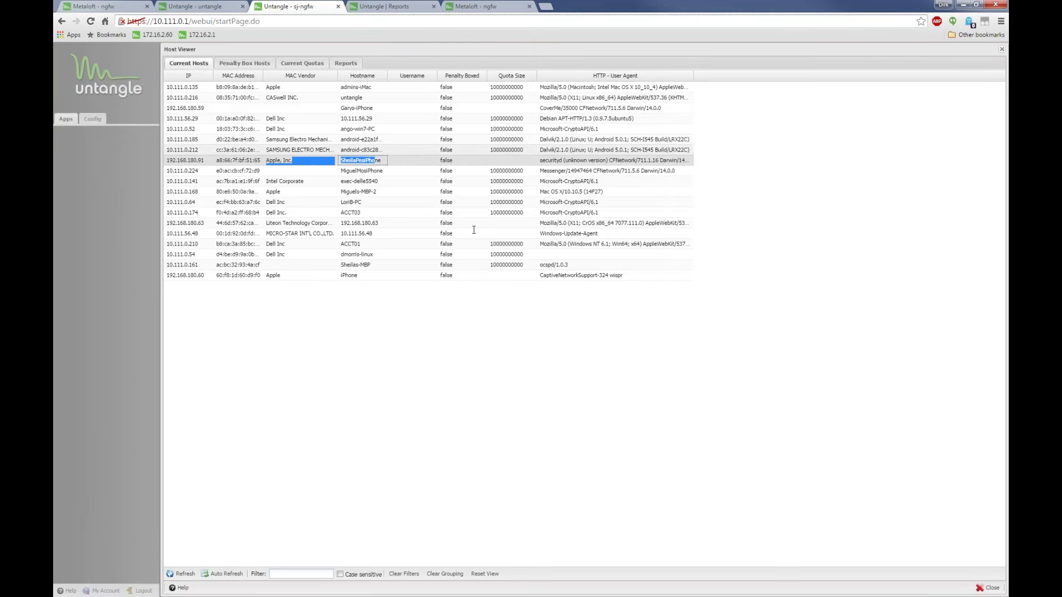
left_click(1002, 50)
left_click(443, 56)
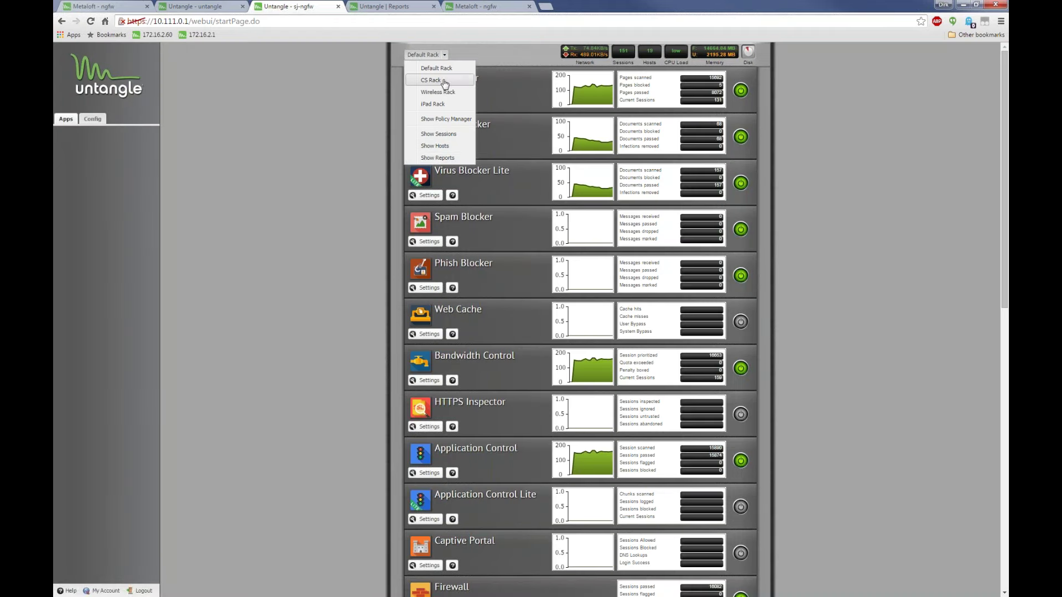
In the Reports Viewer's Host Viewer category, view Host Table Additions, Updates, then Host Table Events
left_click(437, 157)
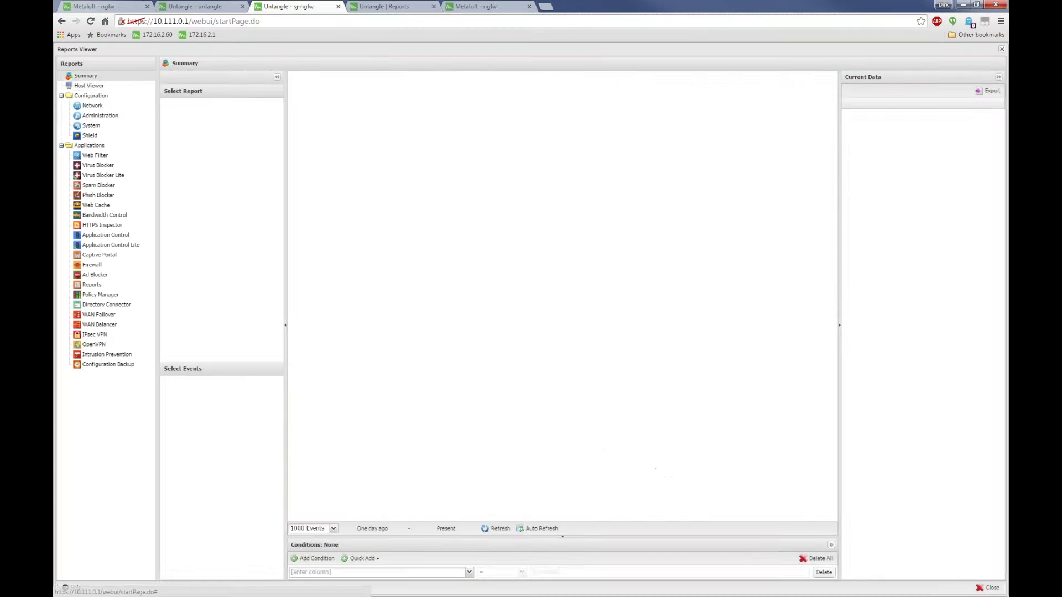
left_click(88, 85)
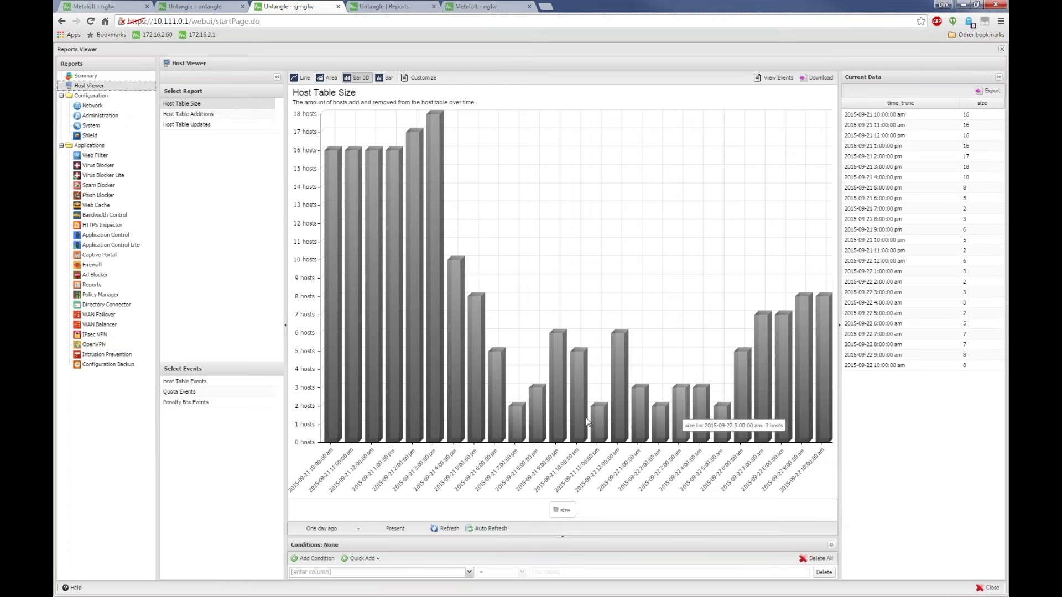
left_click(210, 114)
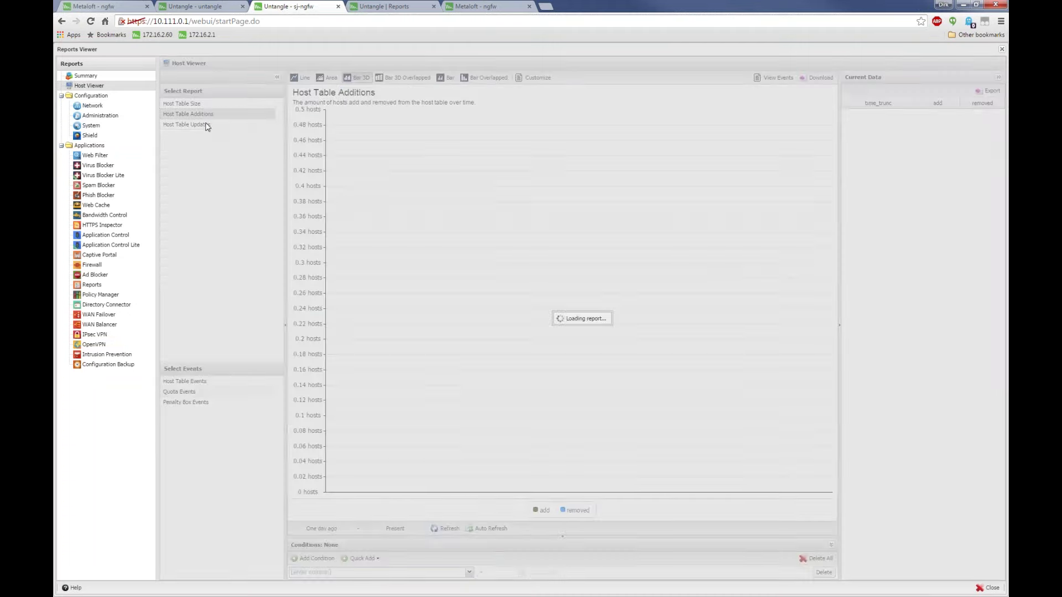
left_click(208, 125)
left_click(198, 381)
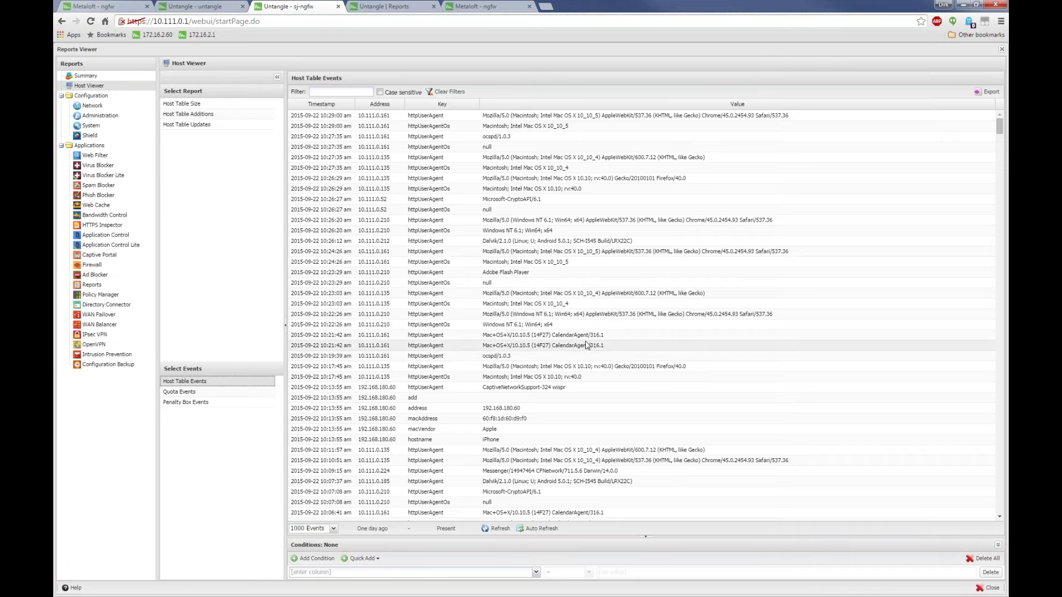
Scroll the events and highlight 10.111.0.185's hostname, quota and user-agent values
scroll(588, 345, "down", 5)
scroll(587, 345, "down", 10)
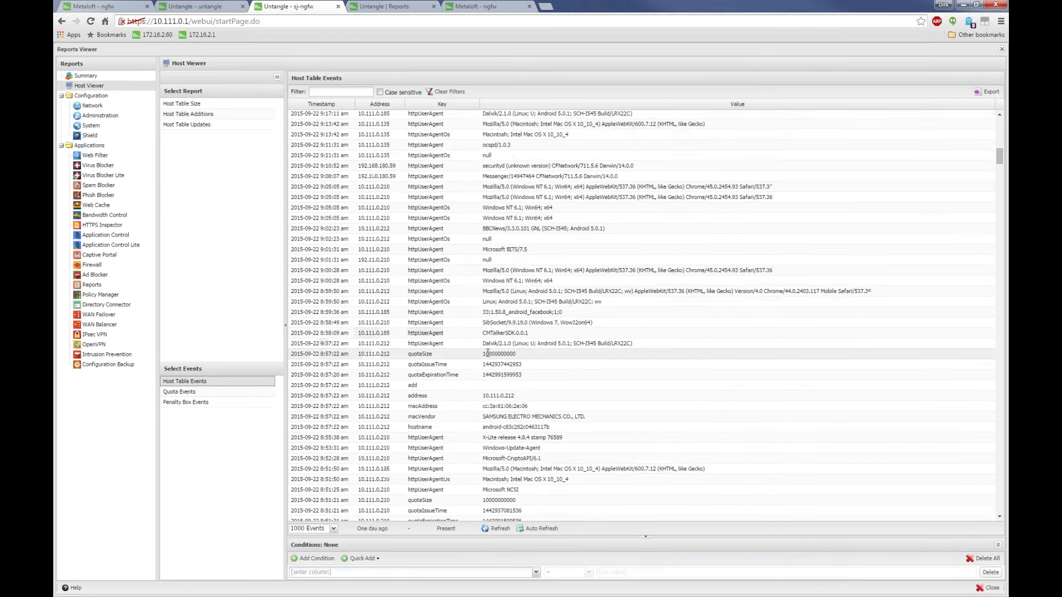
scroll(483, 359, "down", 8)
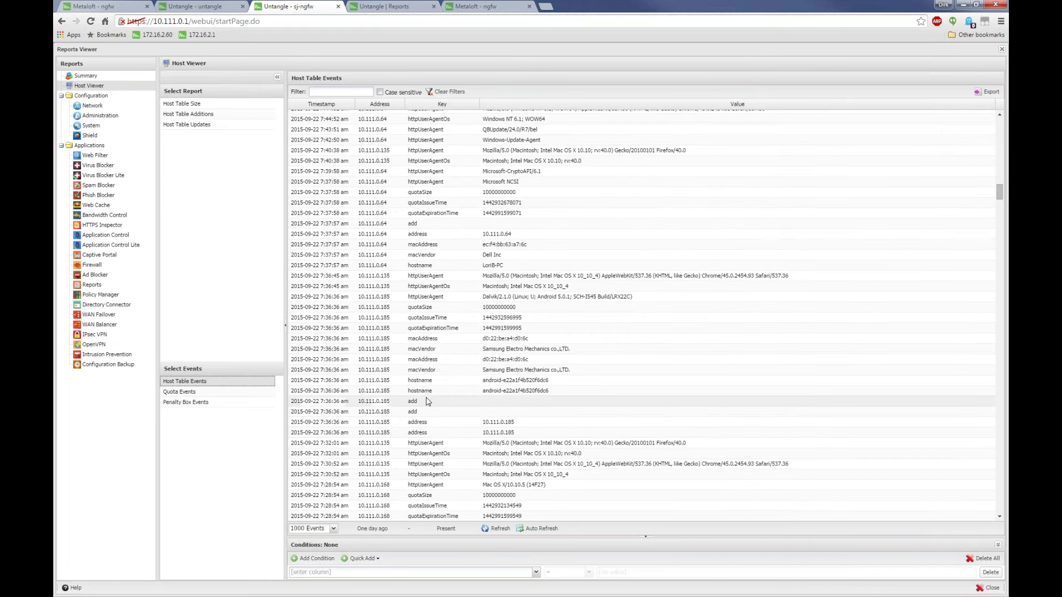
mouse_move(382, 384)
left_mouse_down()
mouse_move(359, 392)
mouse_move(460, 388)
left_mouse_up()
left_click(455, 388)
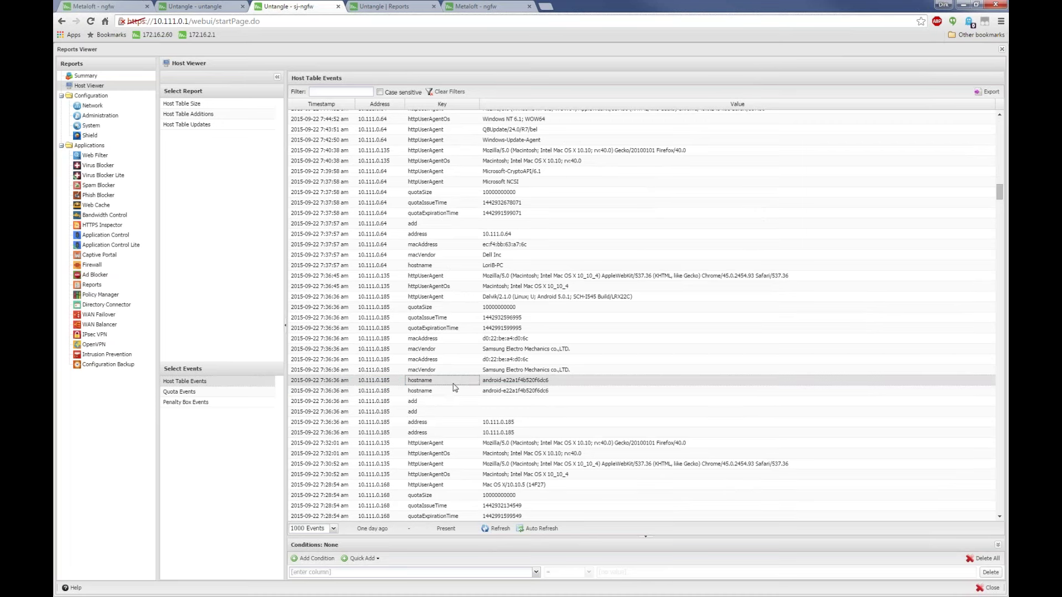
double_click(373, 380)
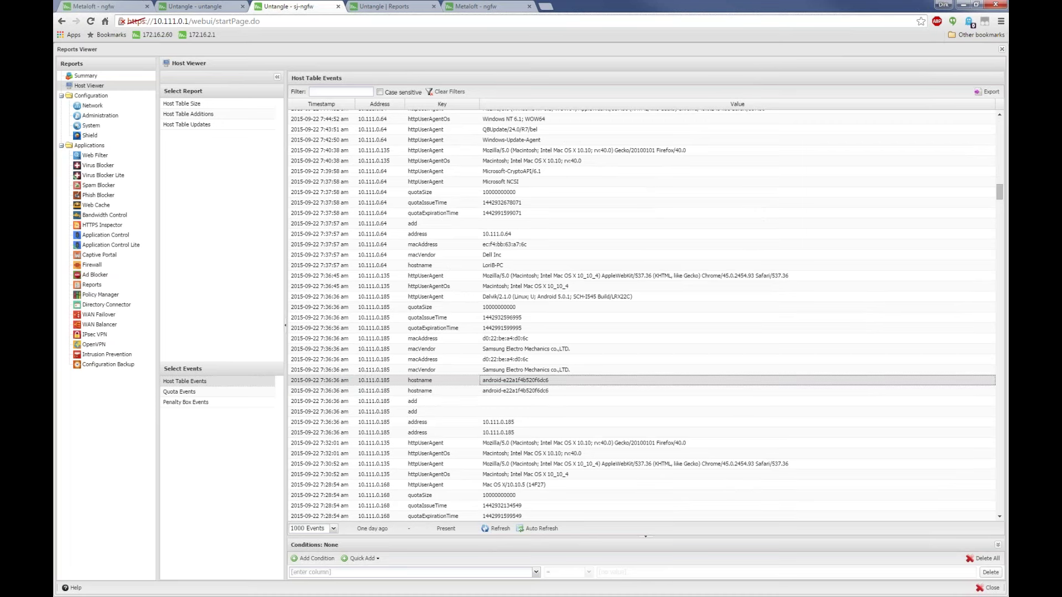
left_click_drag(549, 381, 485, 381)
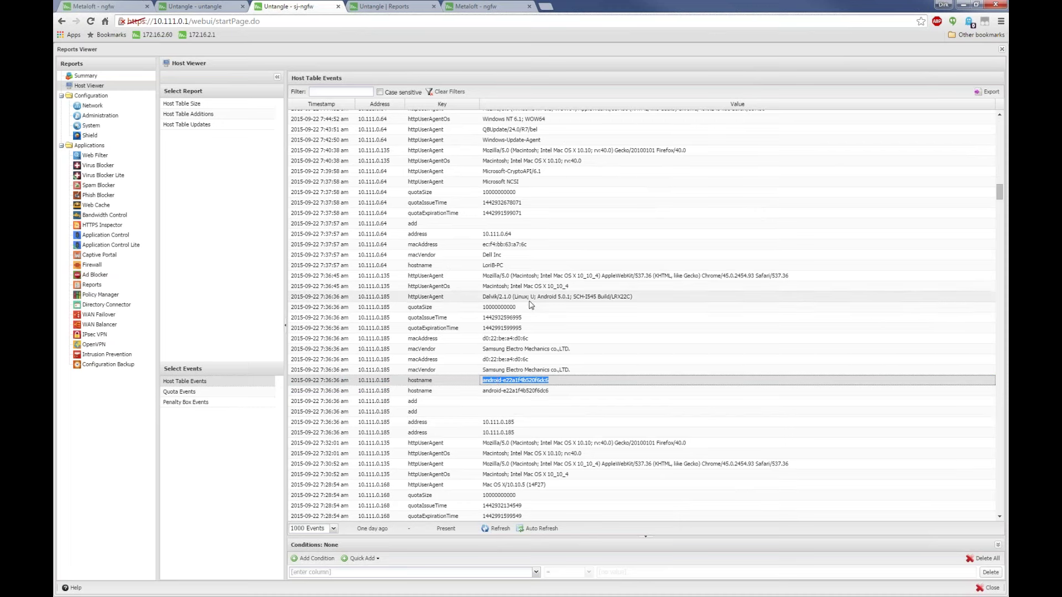
left_click_drag(532, 308, 359, 308)
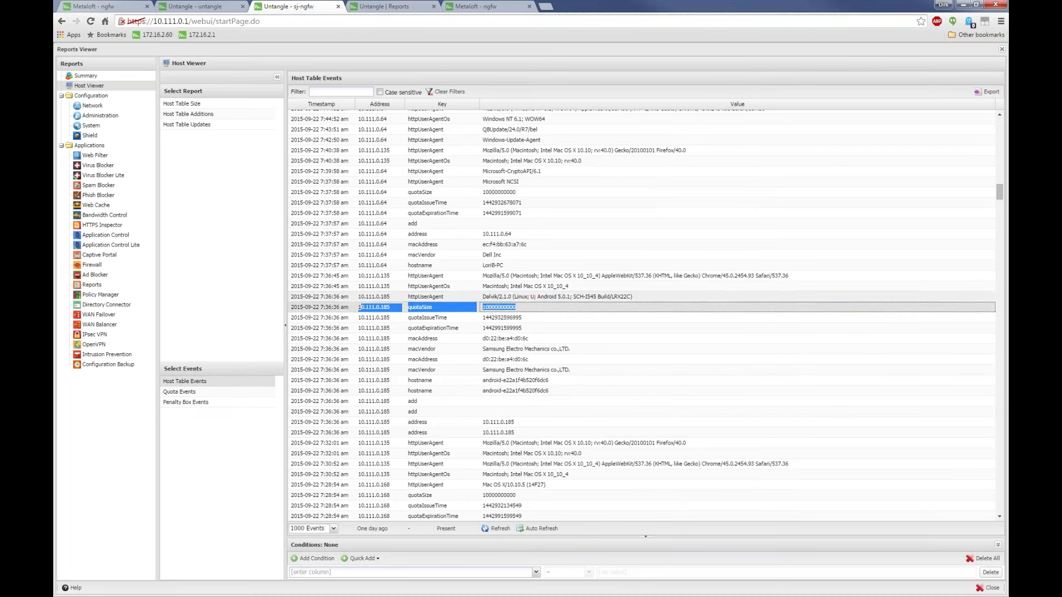
left_click_drag(614, 299, 482, 298)
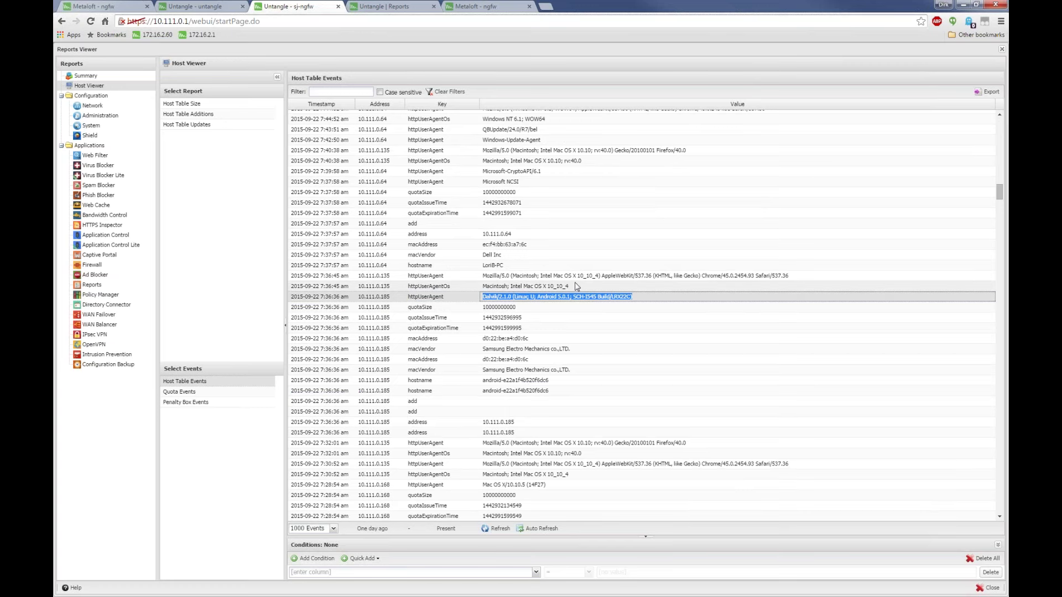
left_click(635, 299)
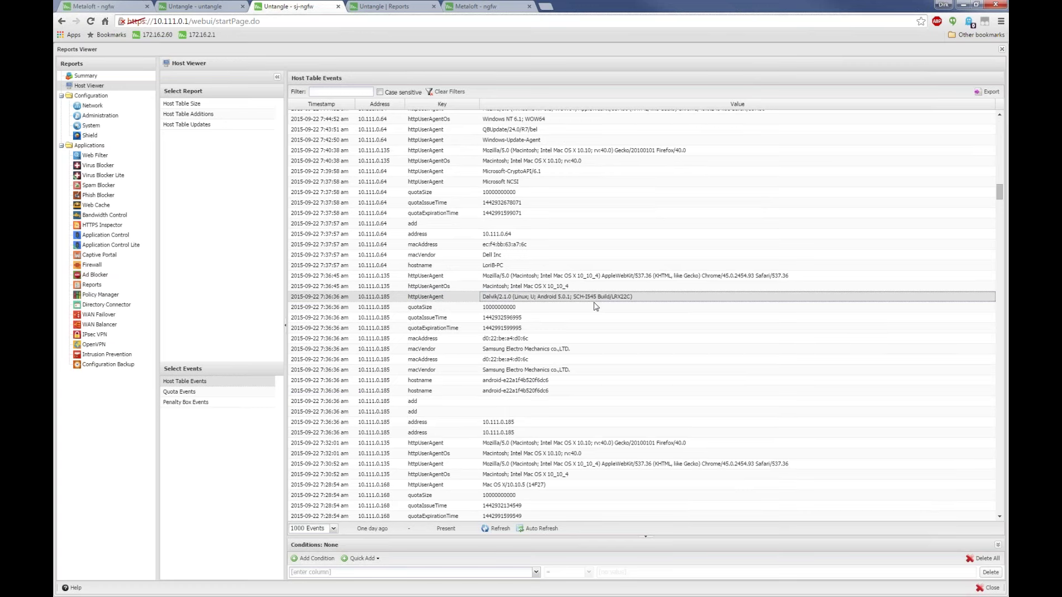
left_click_drag(576, 286, 482, 286)
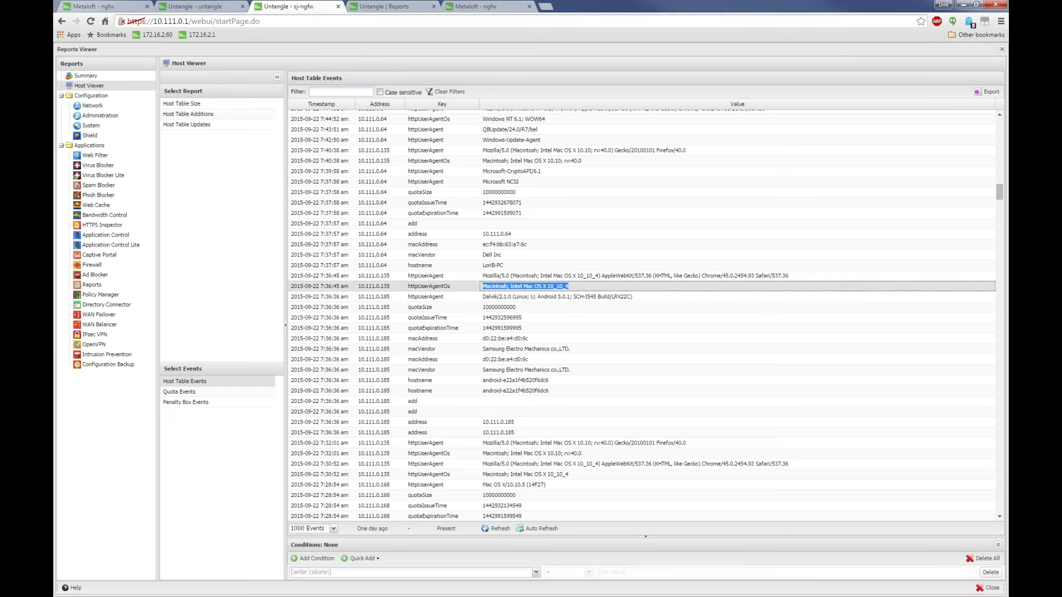
Filter the Address column to 185 using its column-header filter
left_click(401, 105)
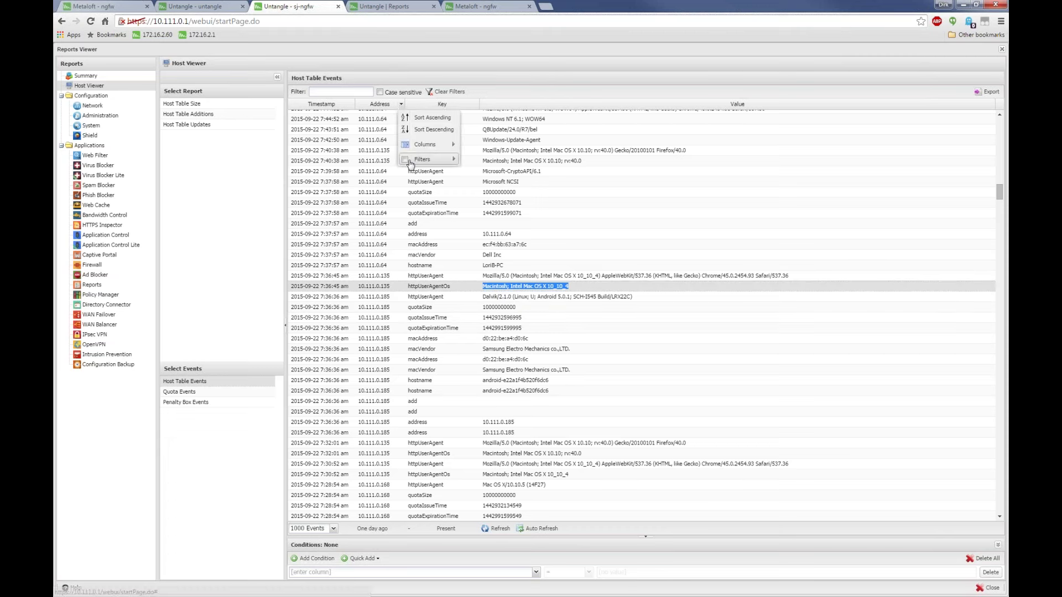
mouse_move(411, 161)
left_click(504, 162)
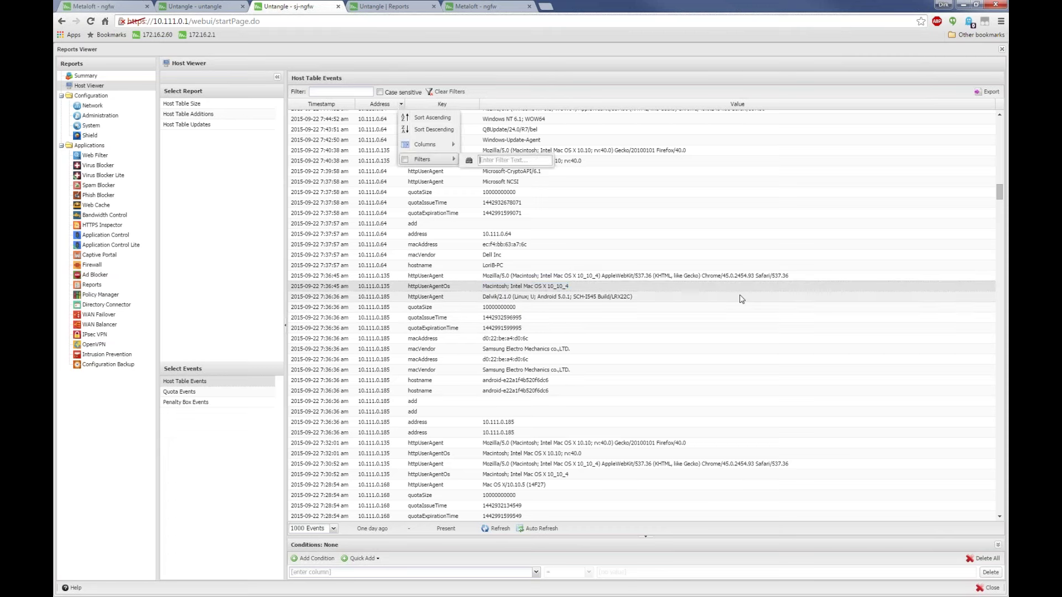
type("185")
key("Escape")
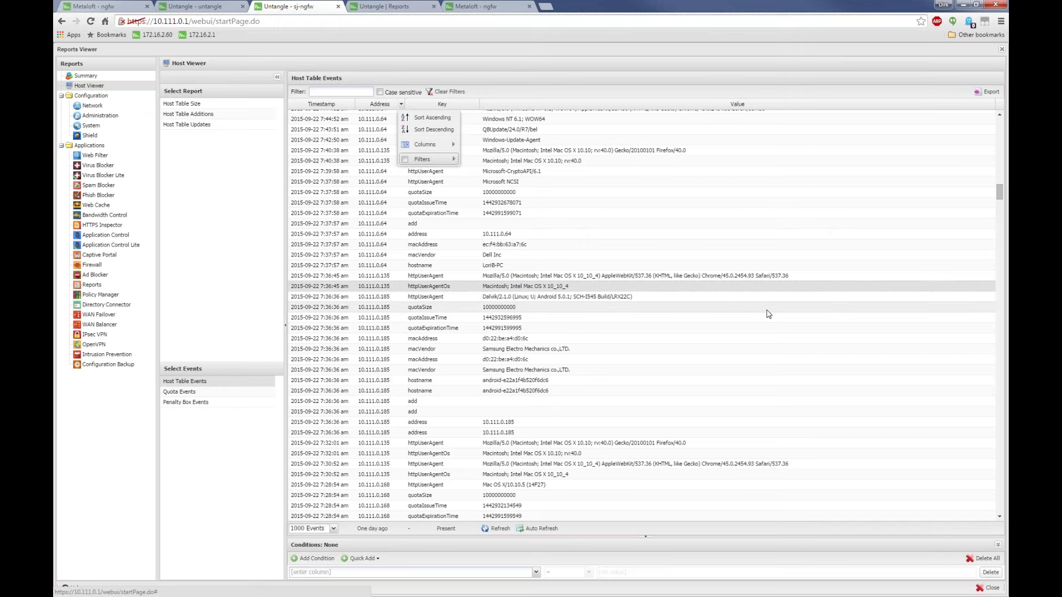
mouse_move(436, 159)
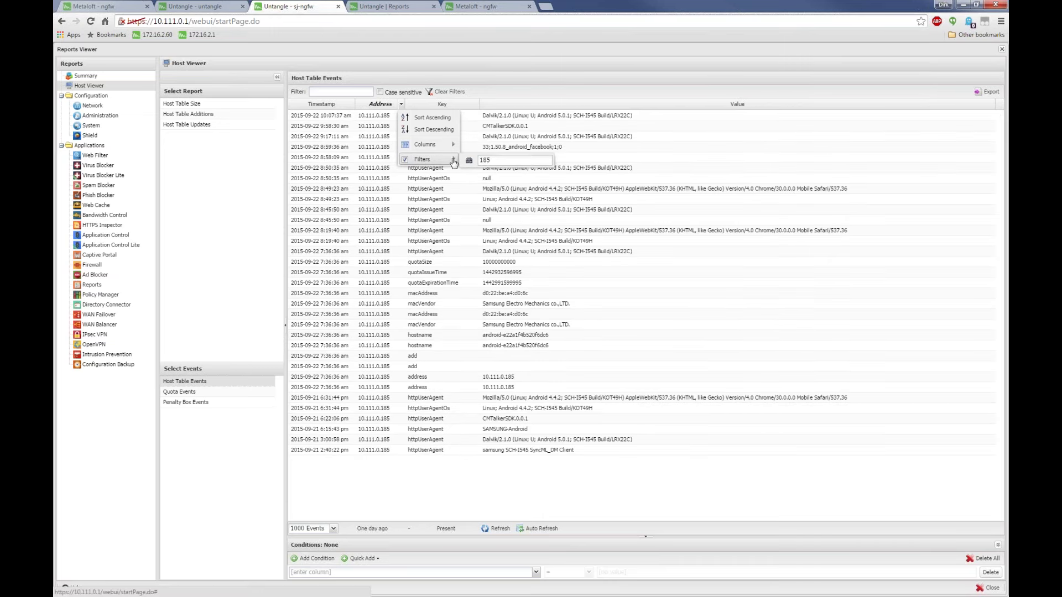
key("Escape")
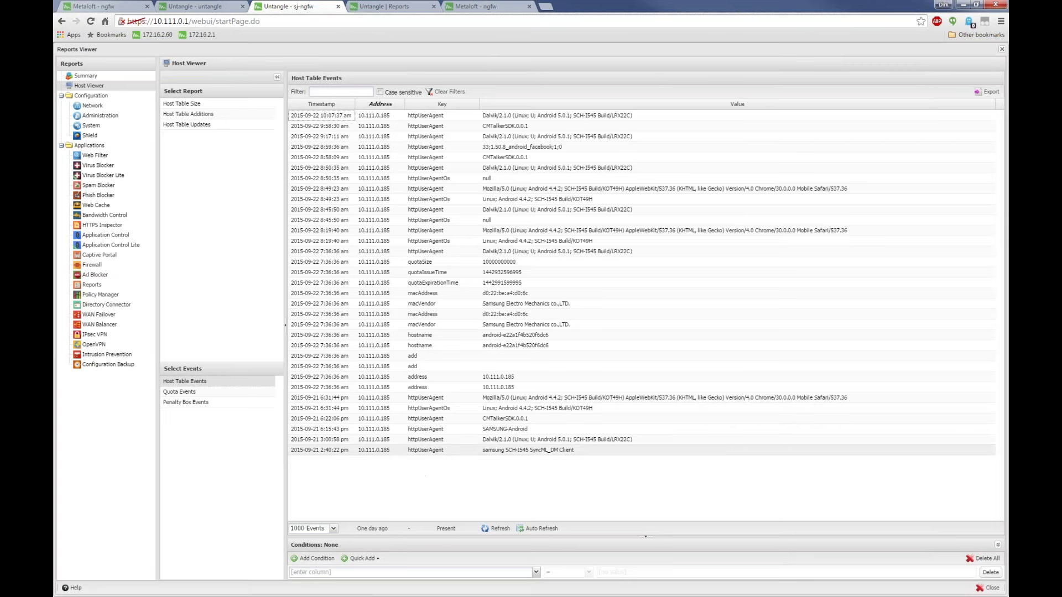
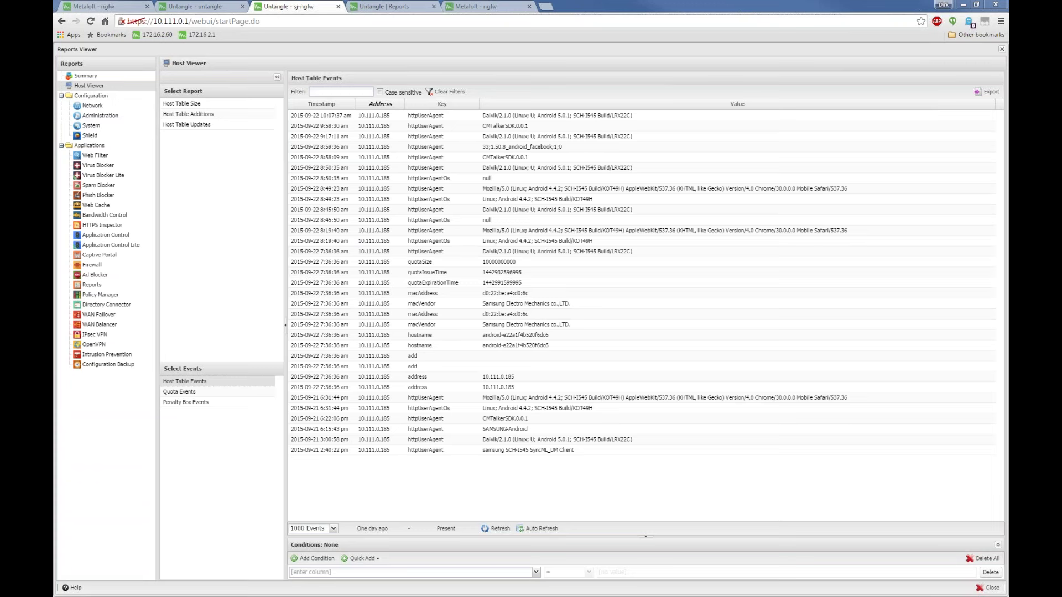
Close the Reports Viewer and reopen it via Show Reports to the Web Filter Summary
left_click(1001, 49)
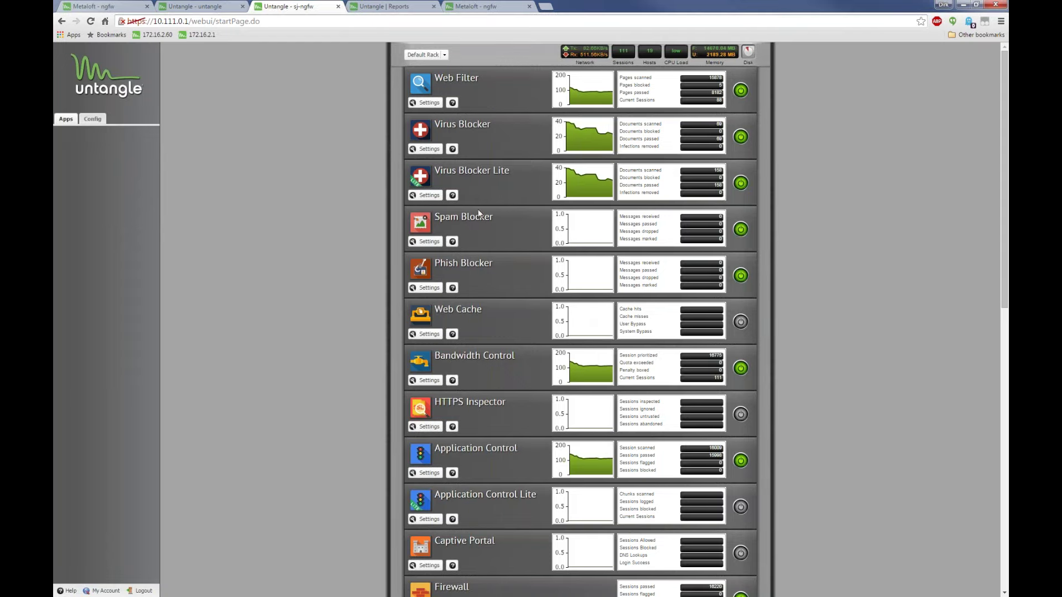
scroll(497, 217, "down", 9)
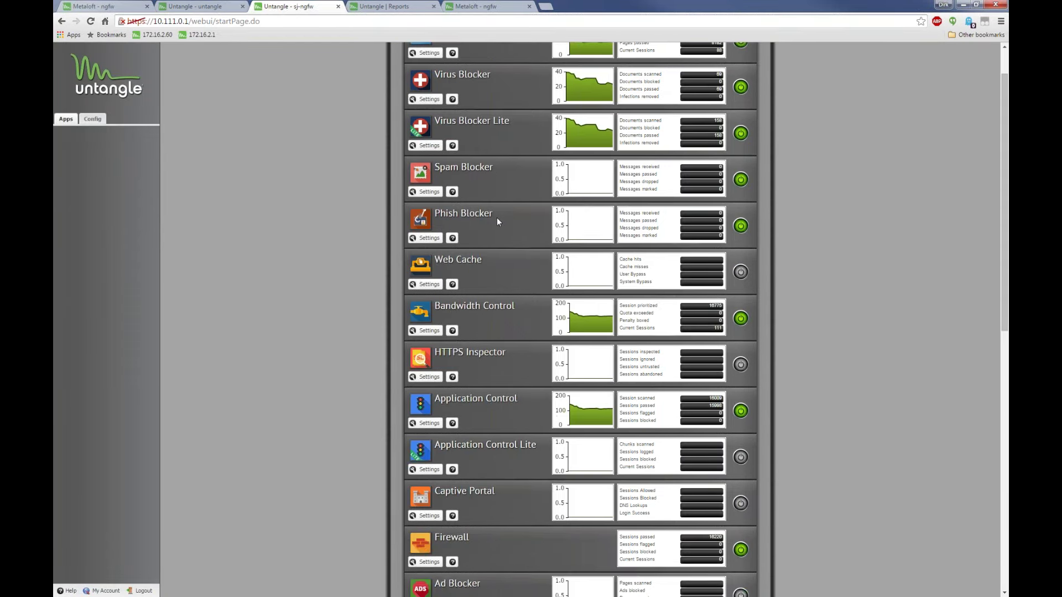
scroll(496, 218, "up", 9)
left_click(426, 54)
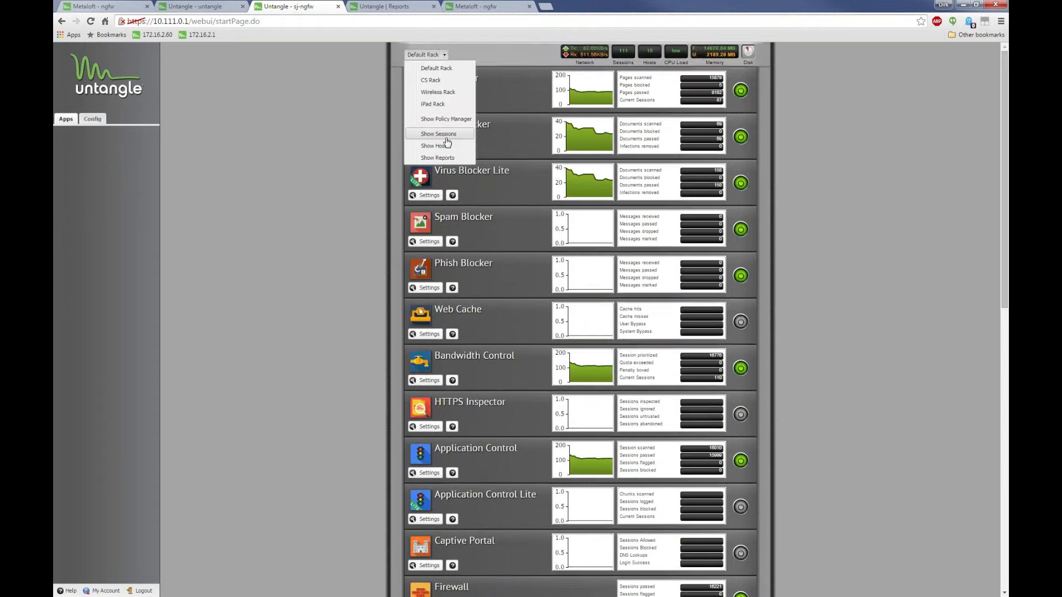
left_click(451, 159)
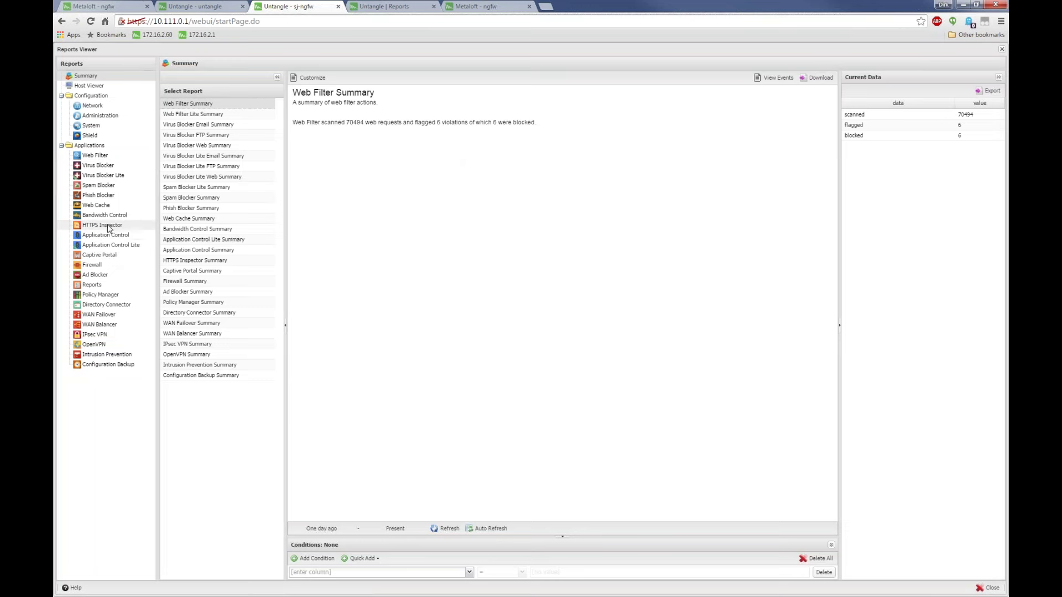
Browse Ad Blocker, Application Control and Web Filter reports, then show Top Flagged Clients
left_click(108, 274)
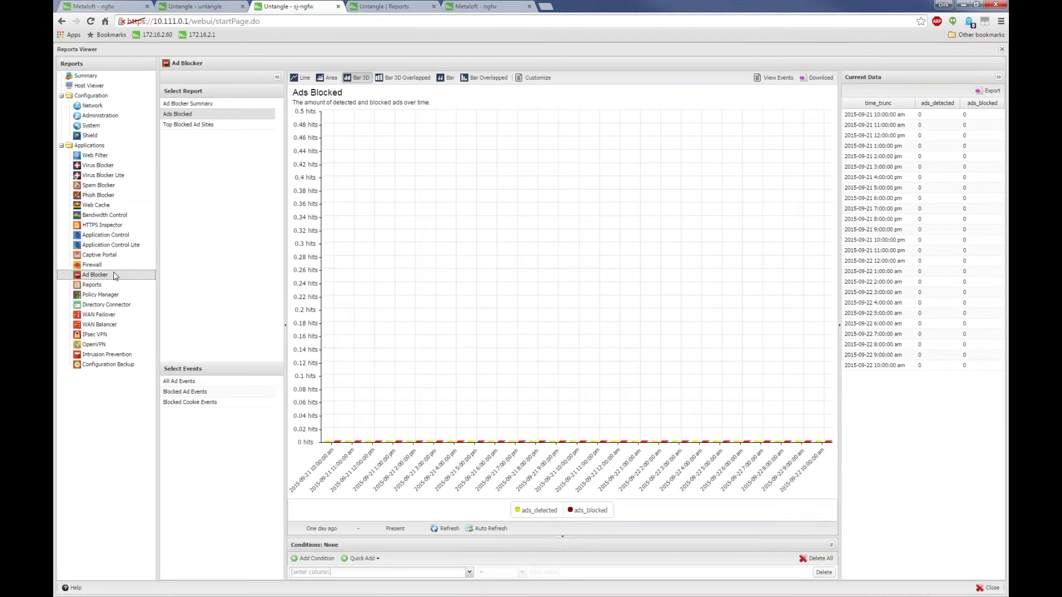
left_click(106, 236)
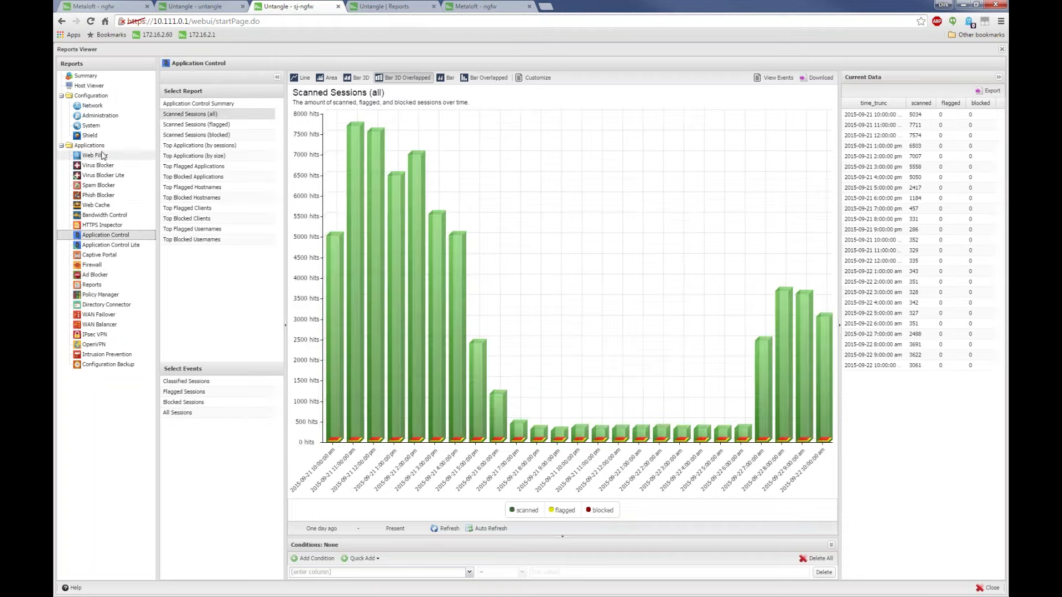
left_click(102, 155)
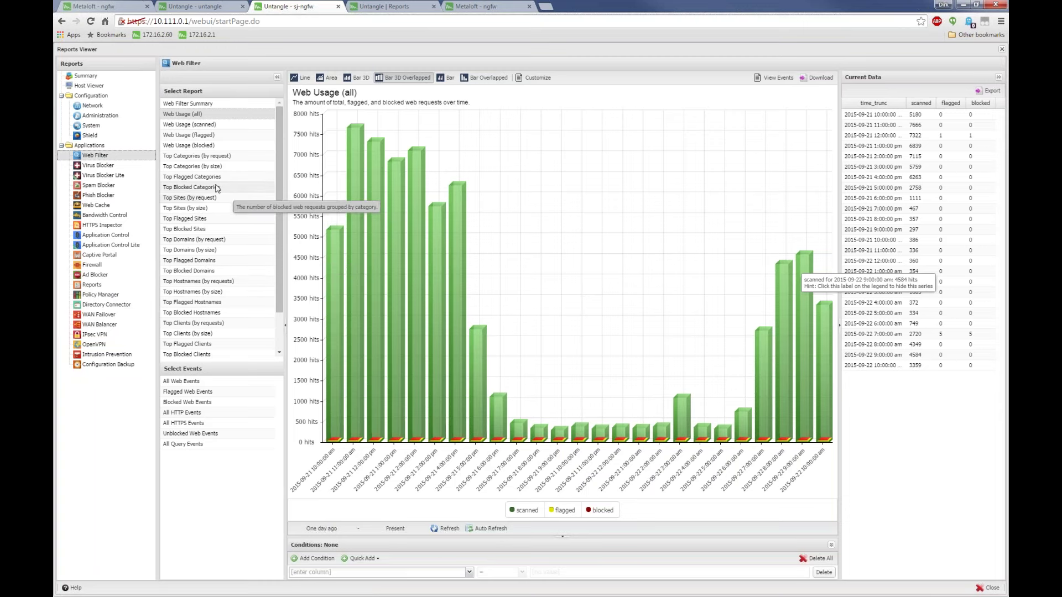
left_click(211, 345)
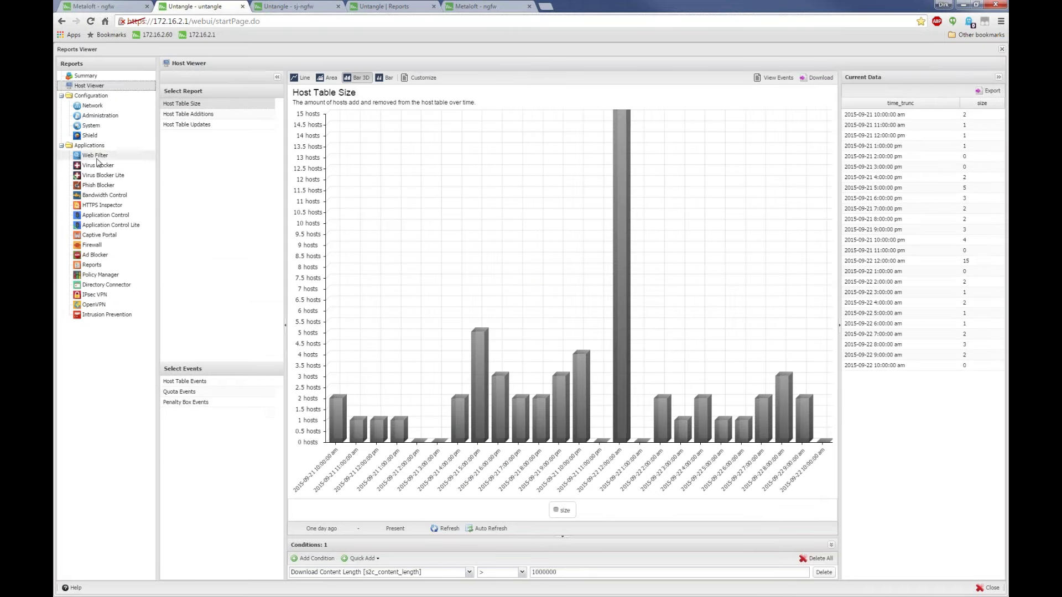
Remove the download size condition and show Web Filter's Top Flagged Hostnames pie chart
left_click(95, 156)
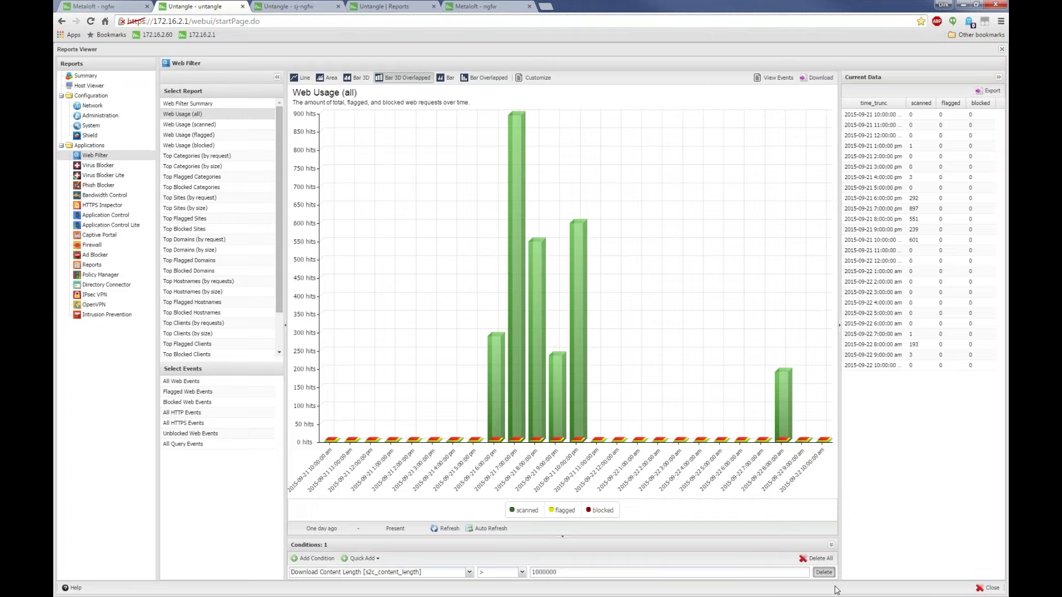
left_click(823, 572)
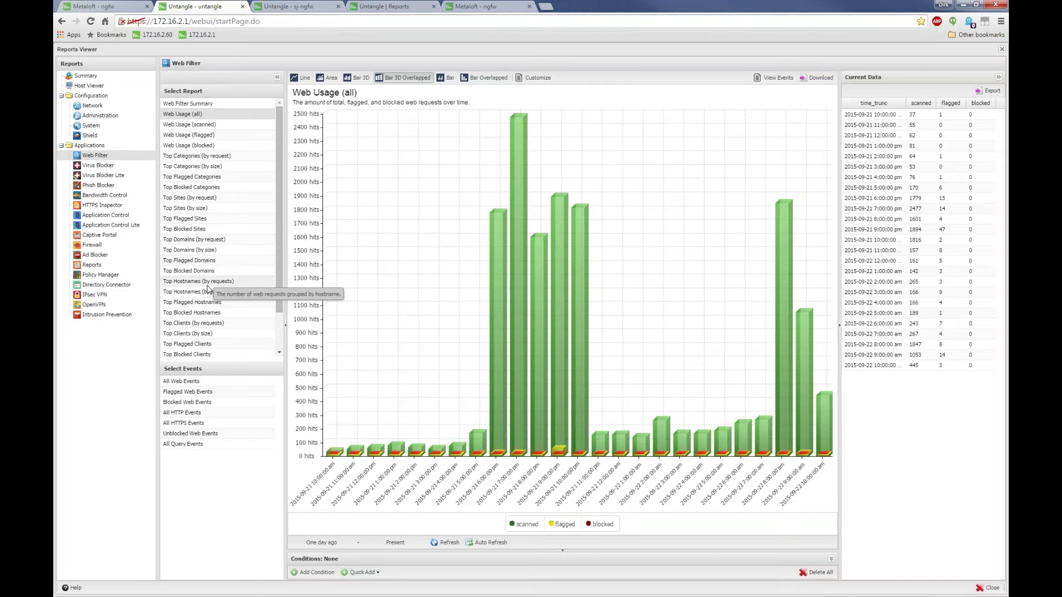
left_click(209, 303)
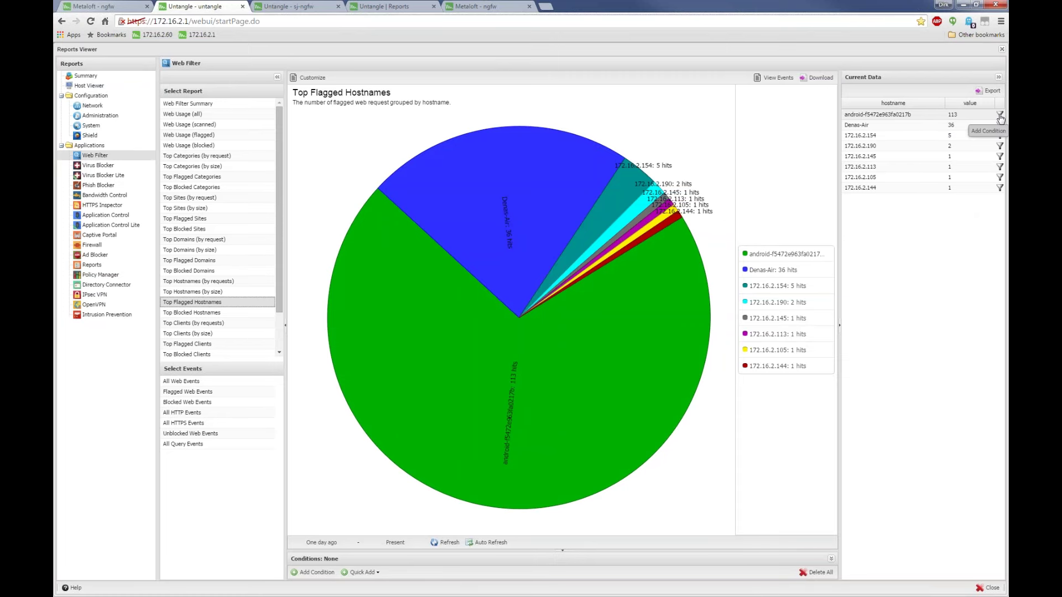
Add a report condition for the top flagged android hostname
left_click(999, 114)
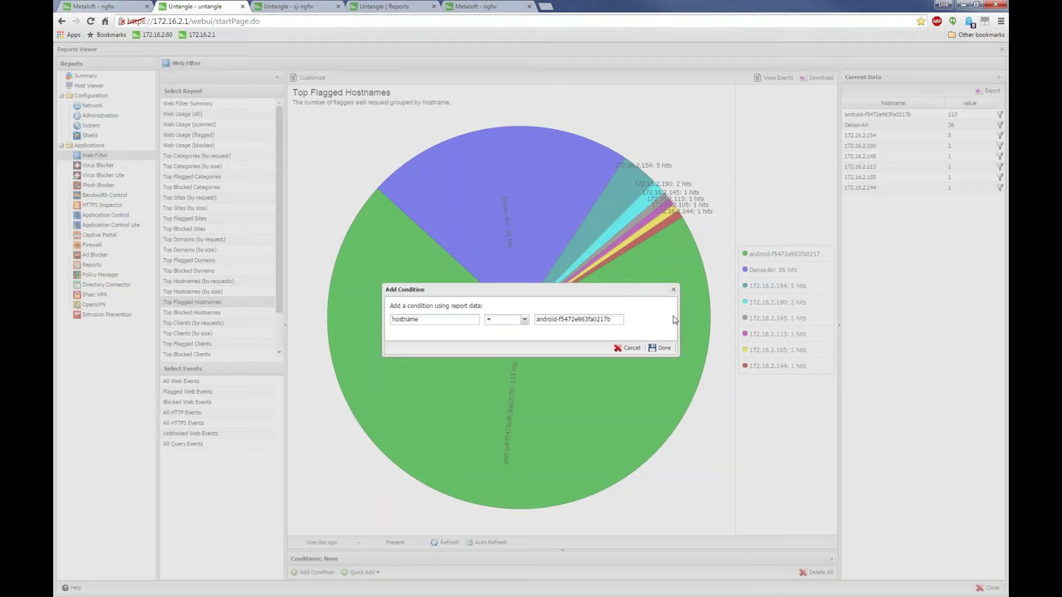
left_click(665, 349)
left_click(532, 572)
key("ctrl+c")
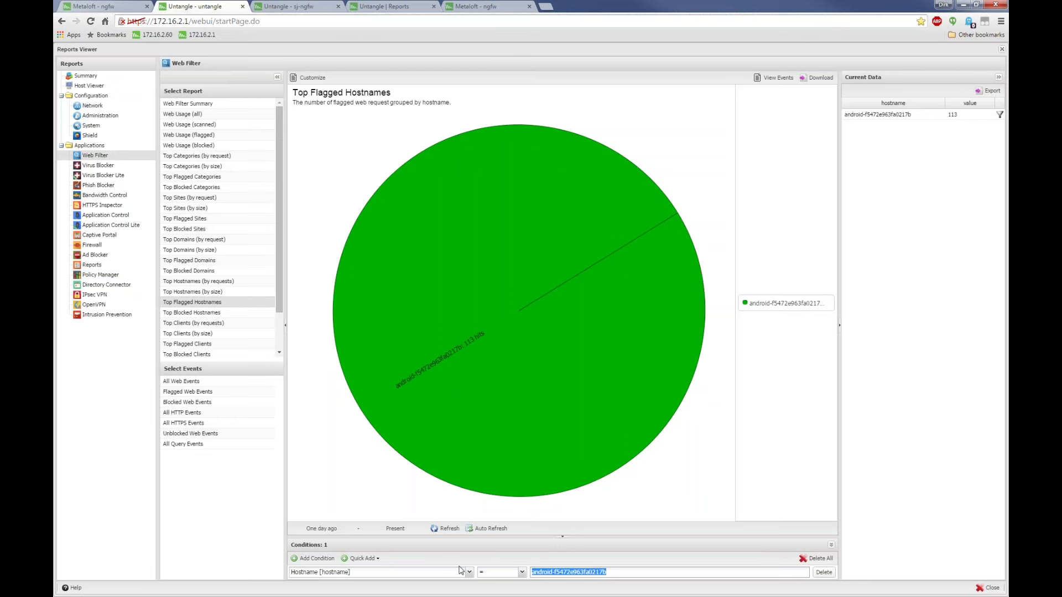
Open Web Usage (all), drop the hostname condition, and switch from Area to Bar 3D Overlapped
left_click(187, 114)
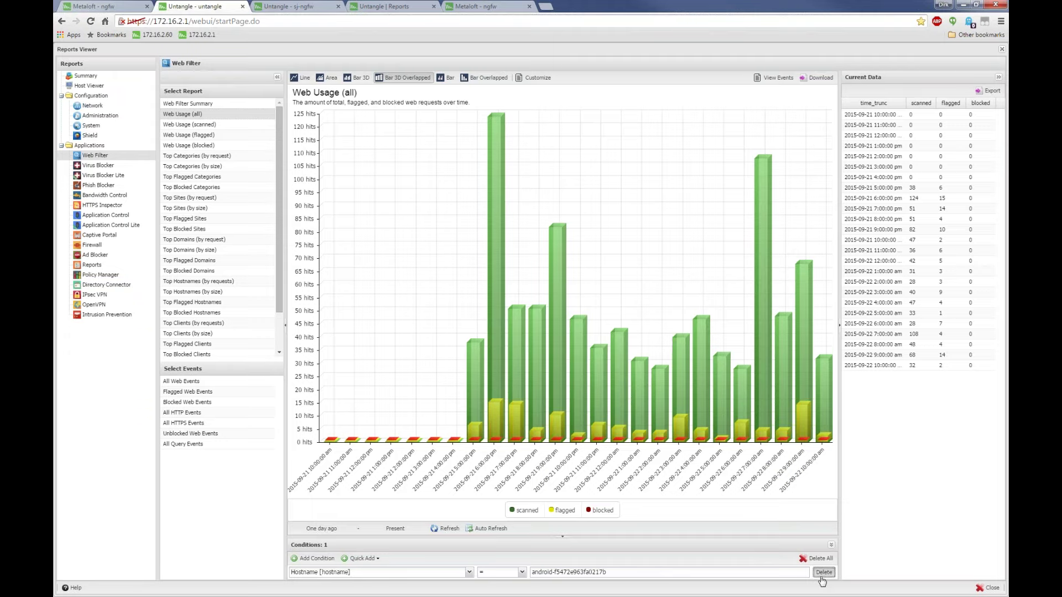
left_click(822, 572)
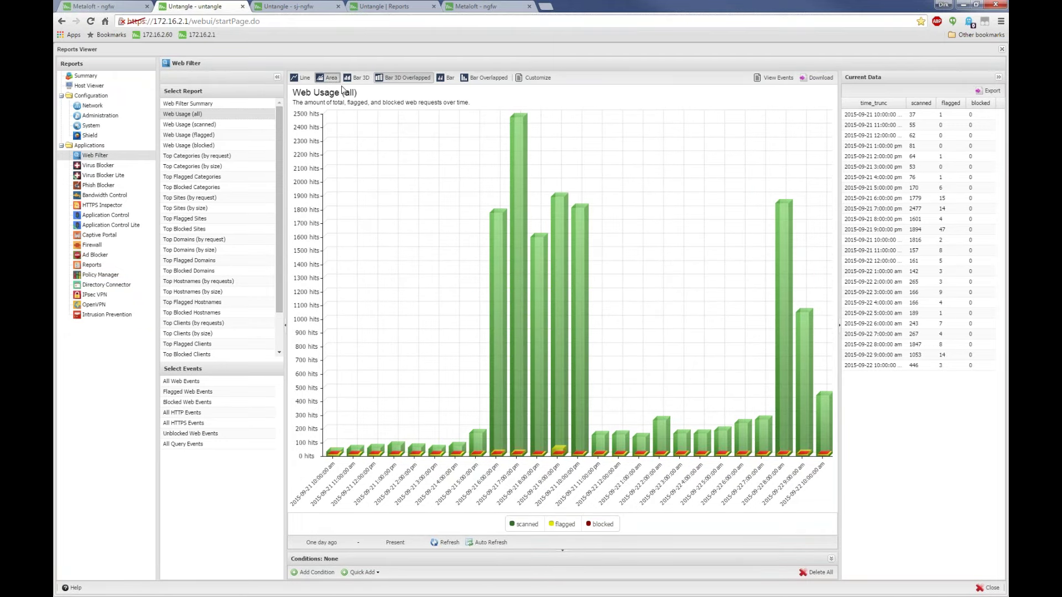
left_click(328, 77)
left_click(406, 77)
In advanced customization, replace 'Custom' in the report title with the android hostname
left_click(534, 77)
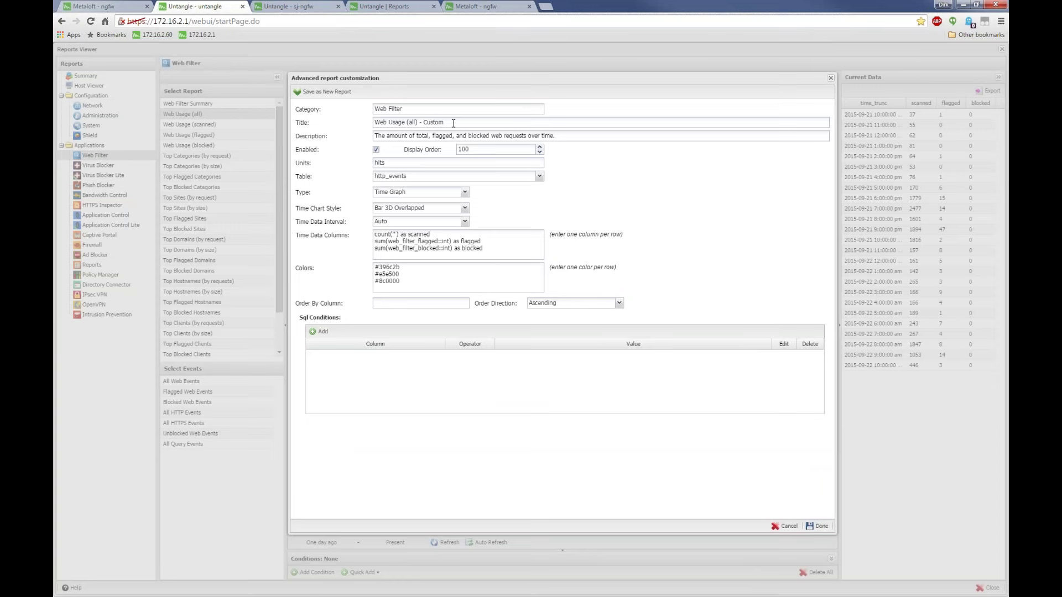
left_click_drag(452, 123, 422, 121)
key("BackSpace")
key("ctrl+v")
Add a SQL condition Hostname = the android hostname to the report
left_click(319, 331)
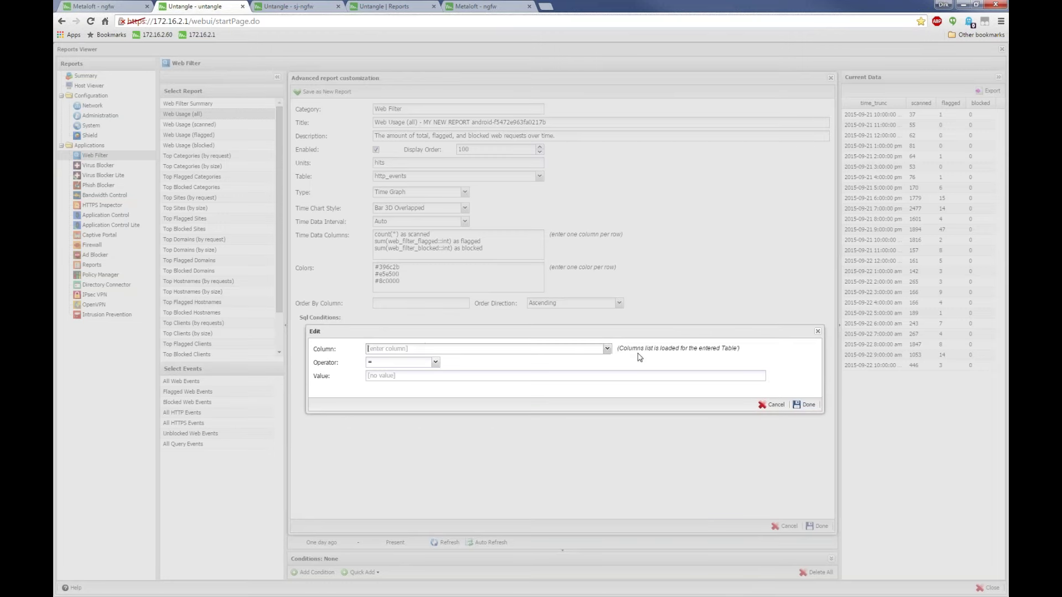
left_click(606, 349)
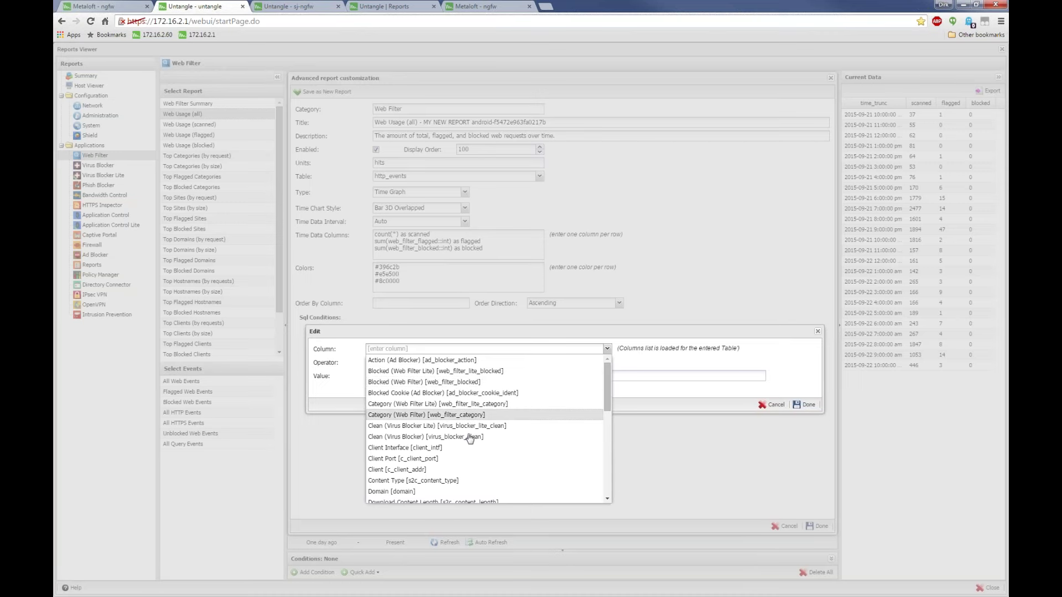
scroll(462, 408, "down", 2)
left_click(422, 447)
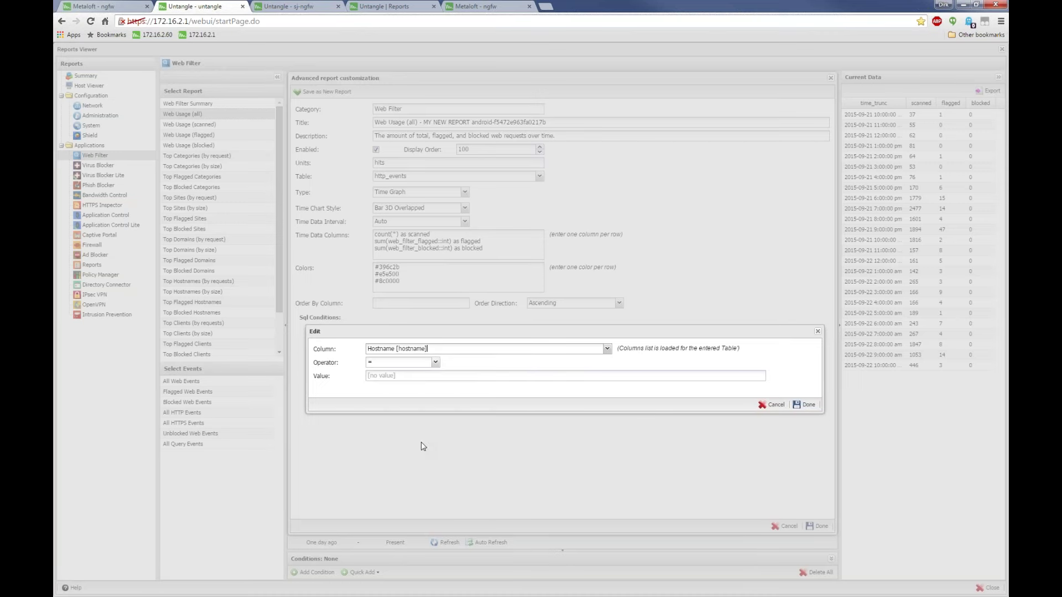
left_click(424, 376)
key("ctrl+v")
left_click(806, 404)
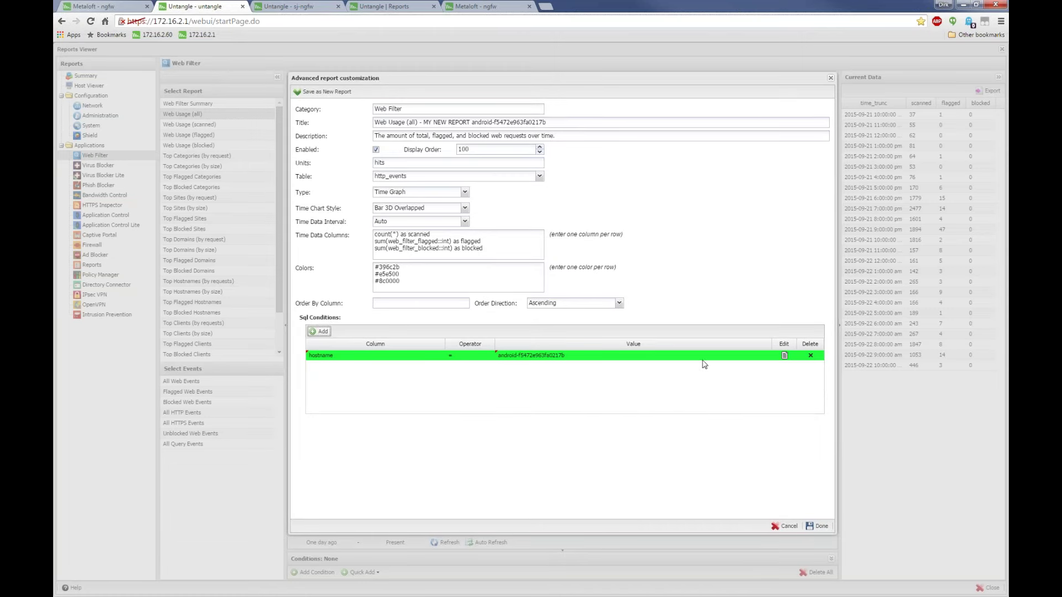
Set the time chart style to Area
left_click_drag(473, 124, 378, 126)
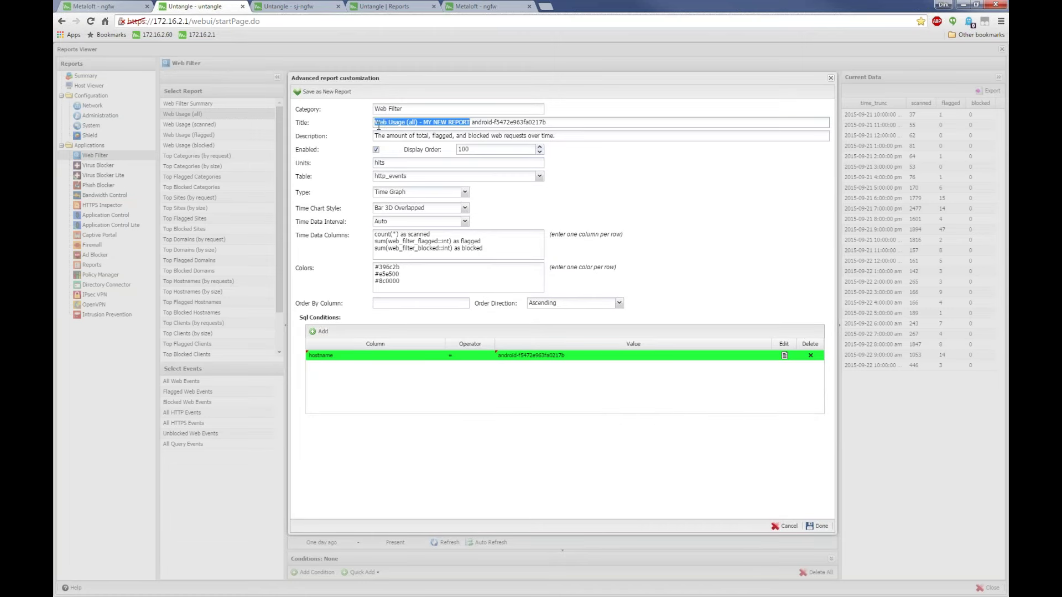
left_click(430, 109)
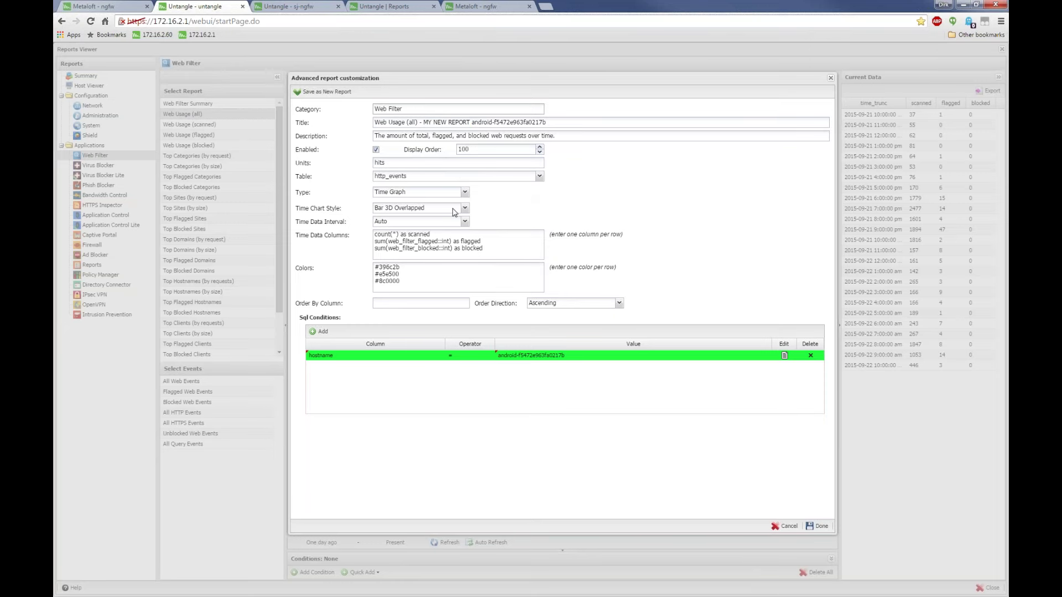
left_click(465, 207)
left_click(382, 230)
left_click(465, 213)
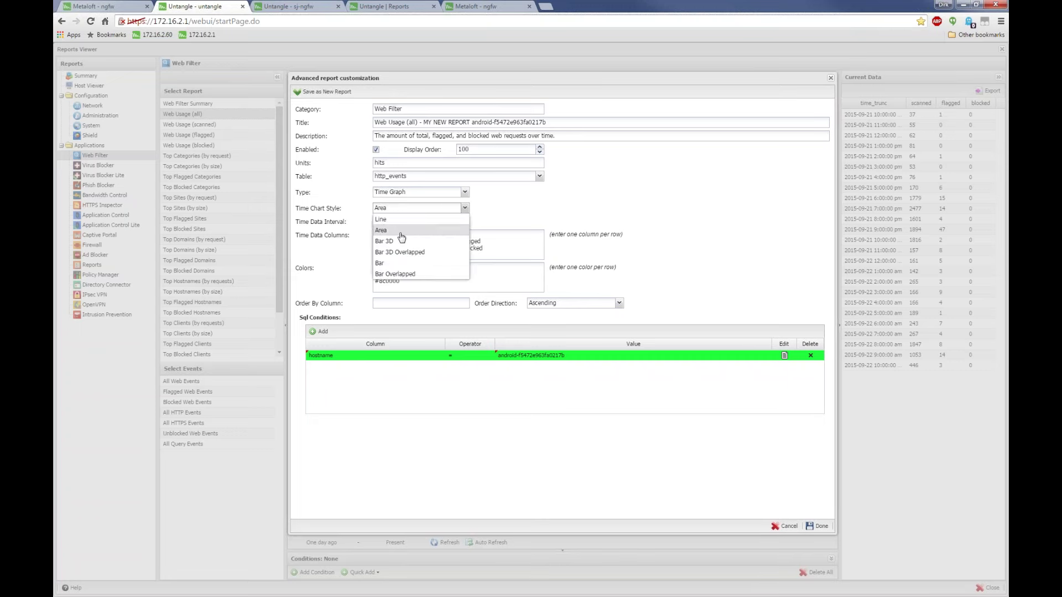
left_click(400, 234)
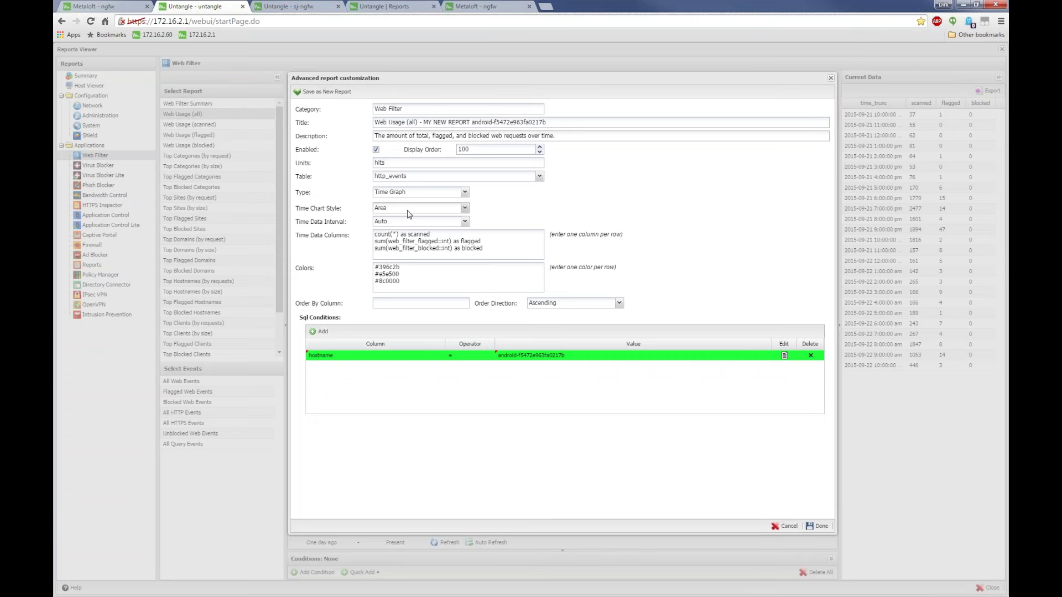
Leave the time data interval on Auto and finish the customization with Done
left_click_drag(489, 249, 365, 238)
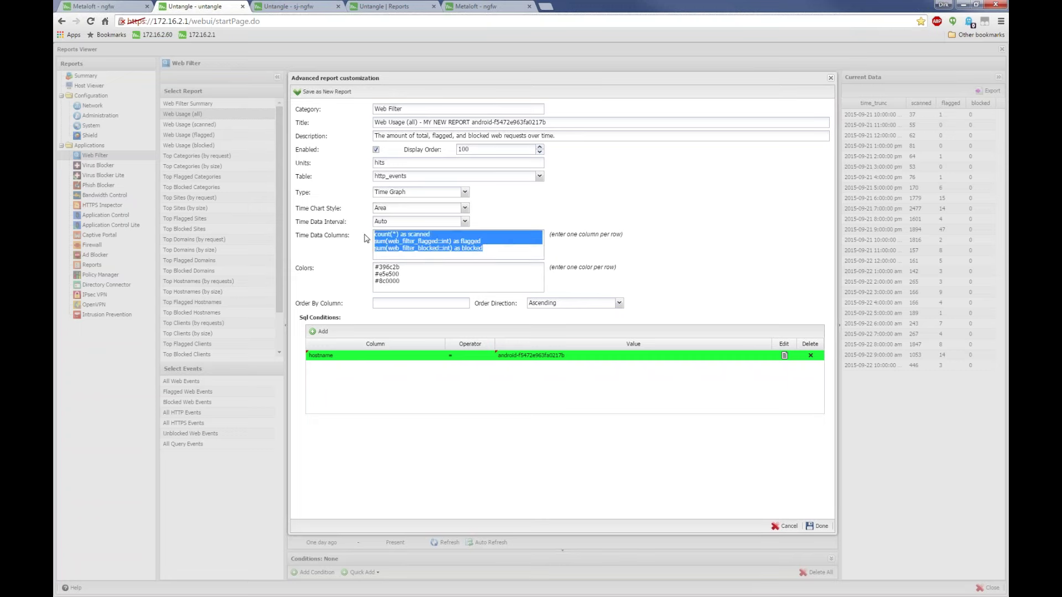
key("Tab")
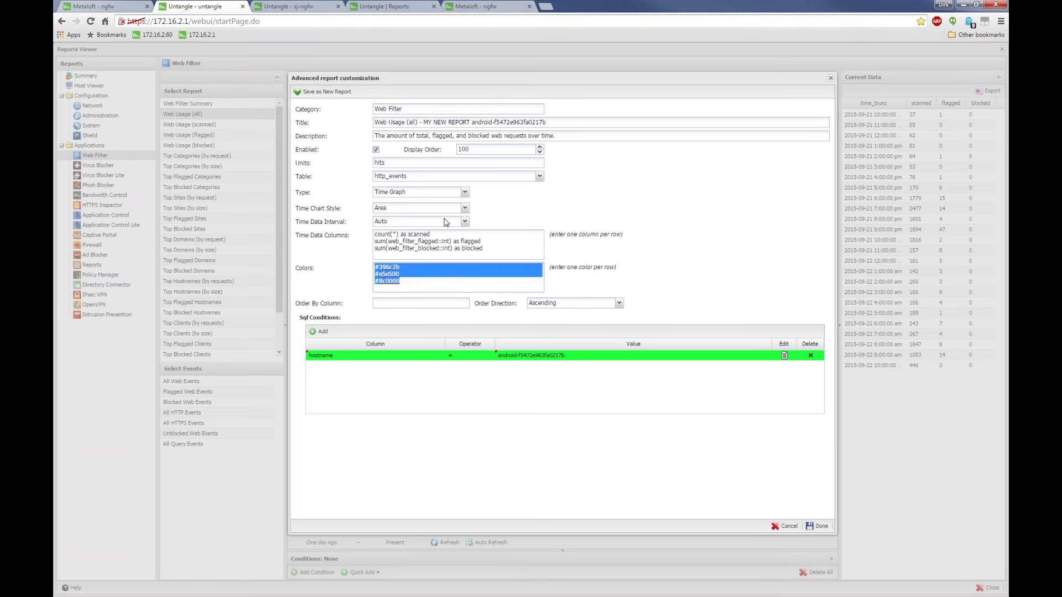
left_click(464, 221)
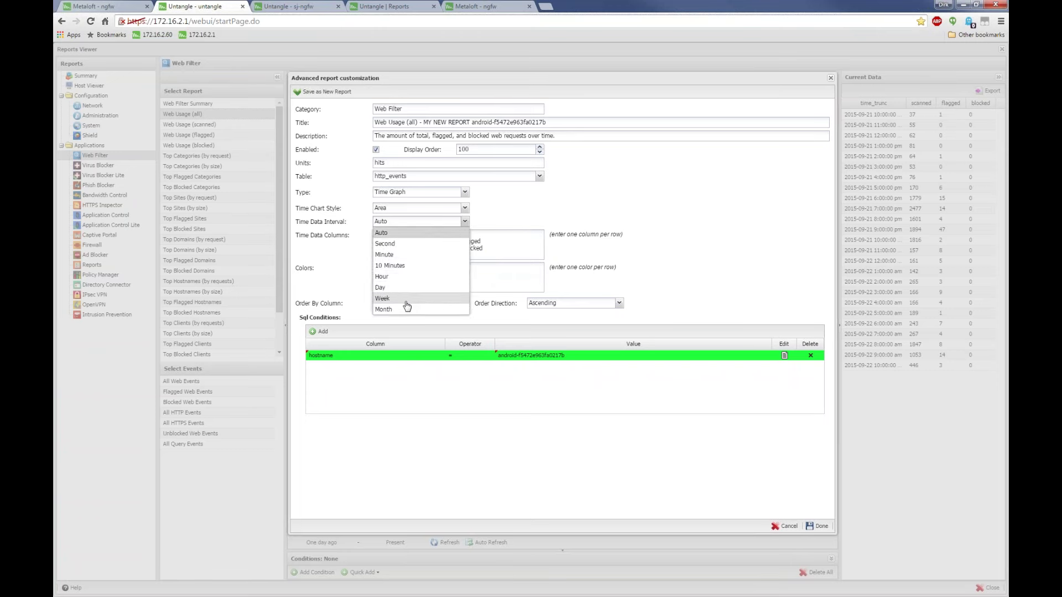
left_click(399, 234)
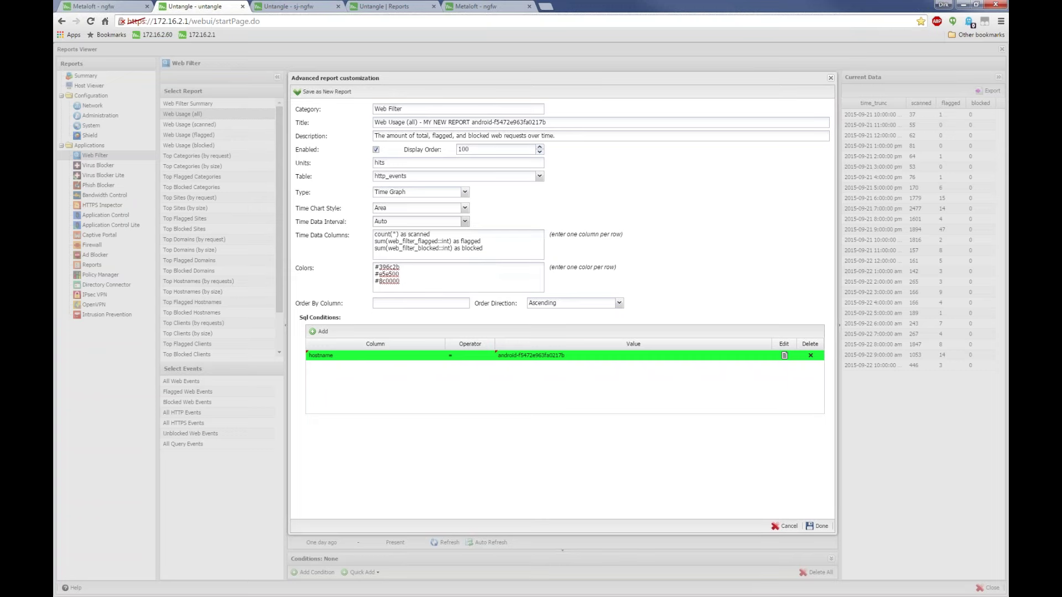
left_click(464, 222)
left_click(399, 232)
left_click(817, 526)
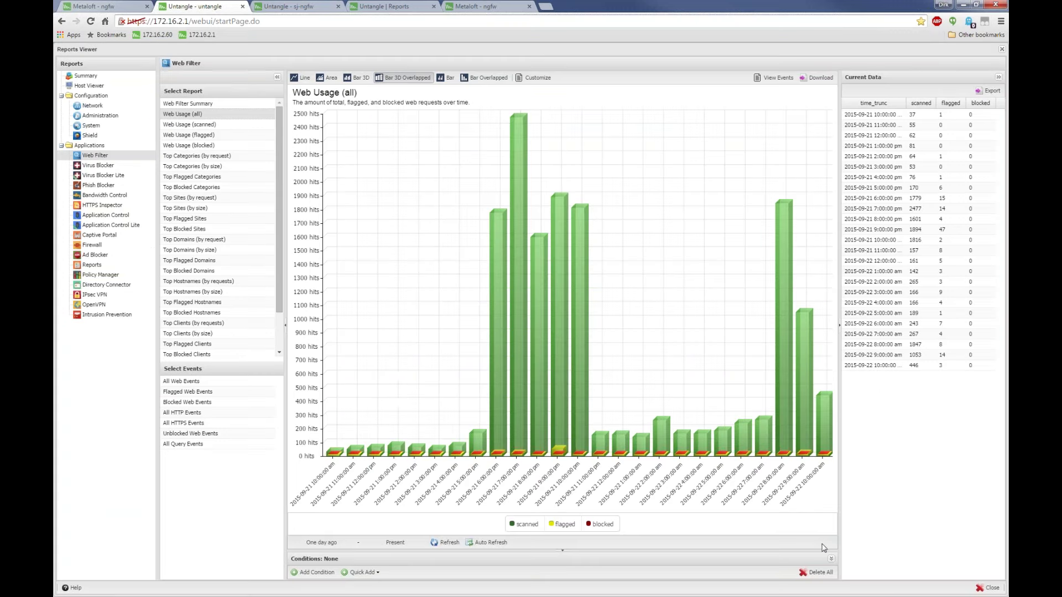
Reopen and dismiss customization, close the Reports Viewer, and scroll the rack to Services
mouse_move(511, 260)
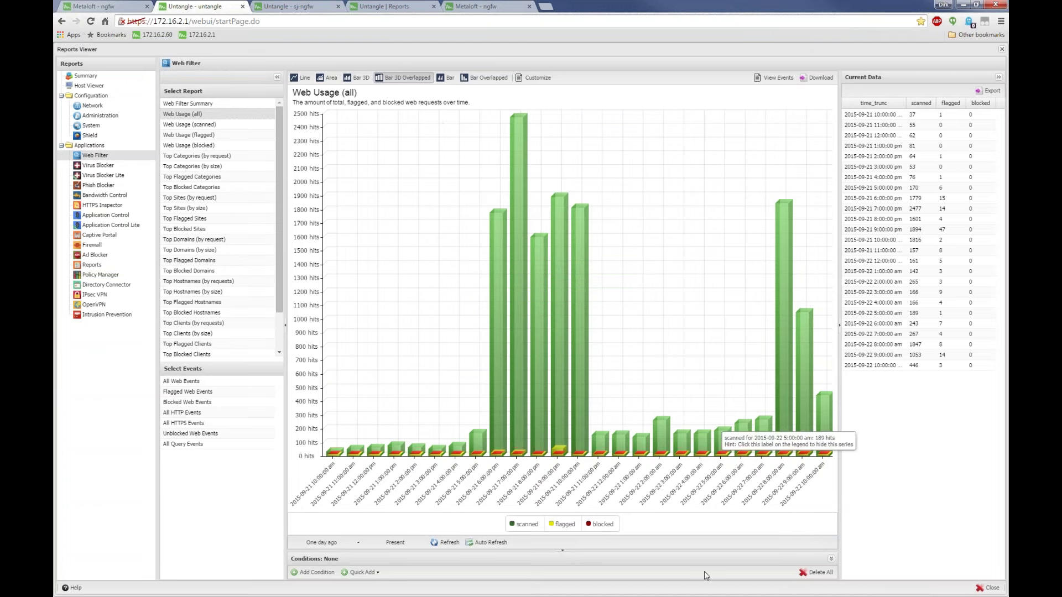
left_click(536, 78)
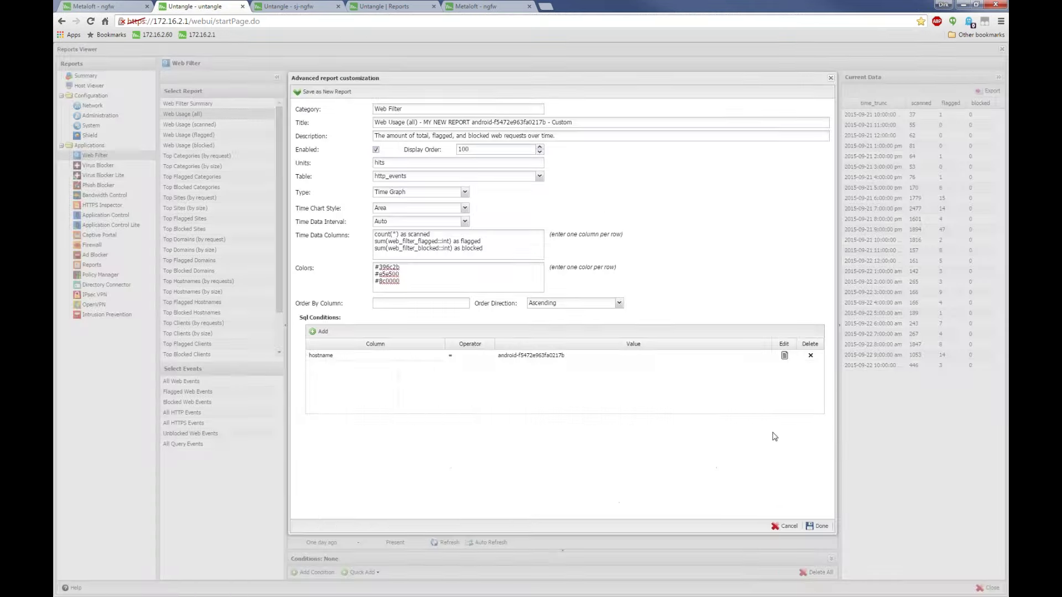
left_click(814, 526)
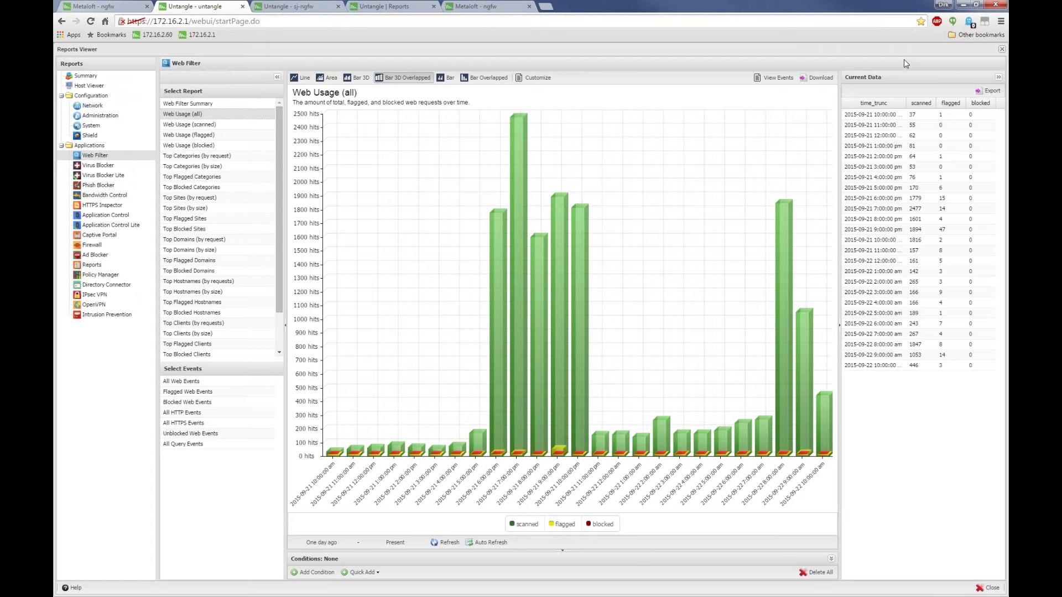
left_click(1002, 49)
scroll(431, 441, "down", 5)
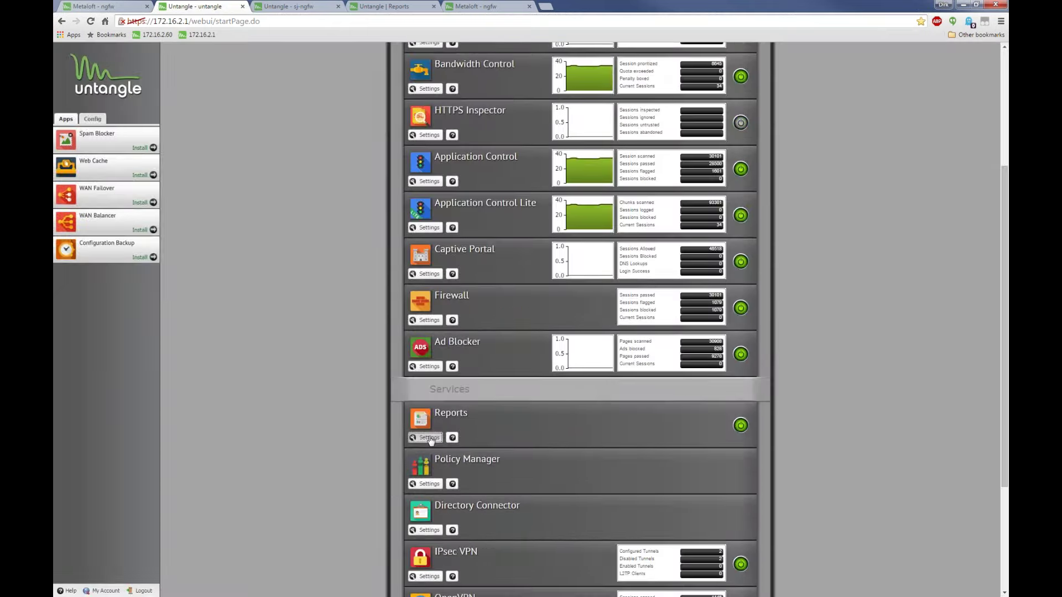
Open the Reports service settings on the Manage Reports list
left_click(430, 438)
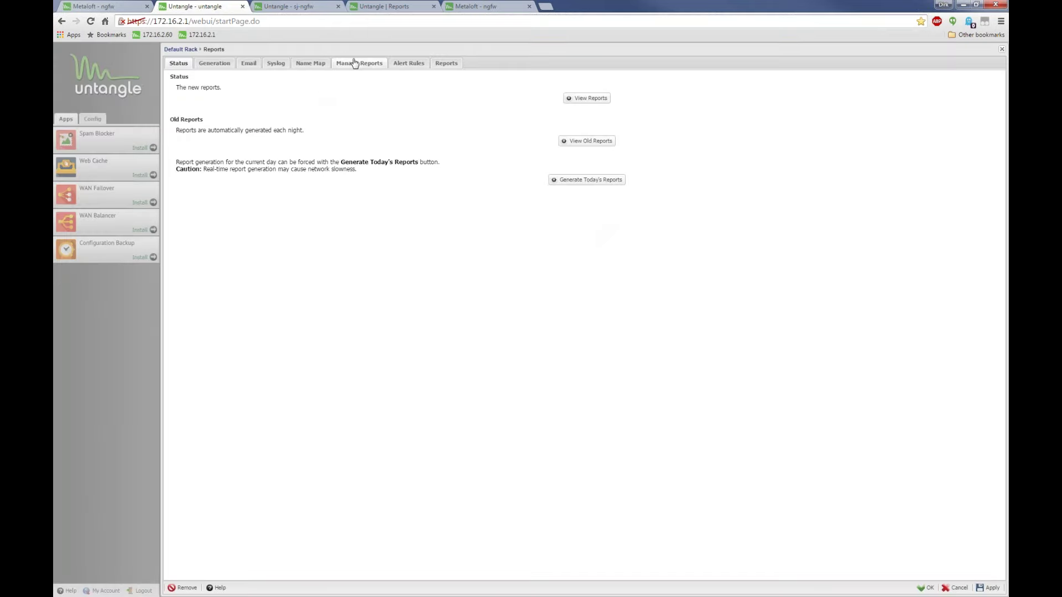
left_click(354, 63)
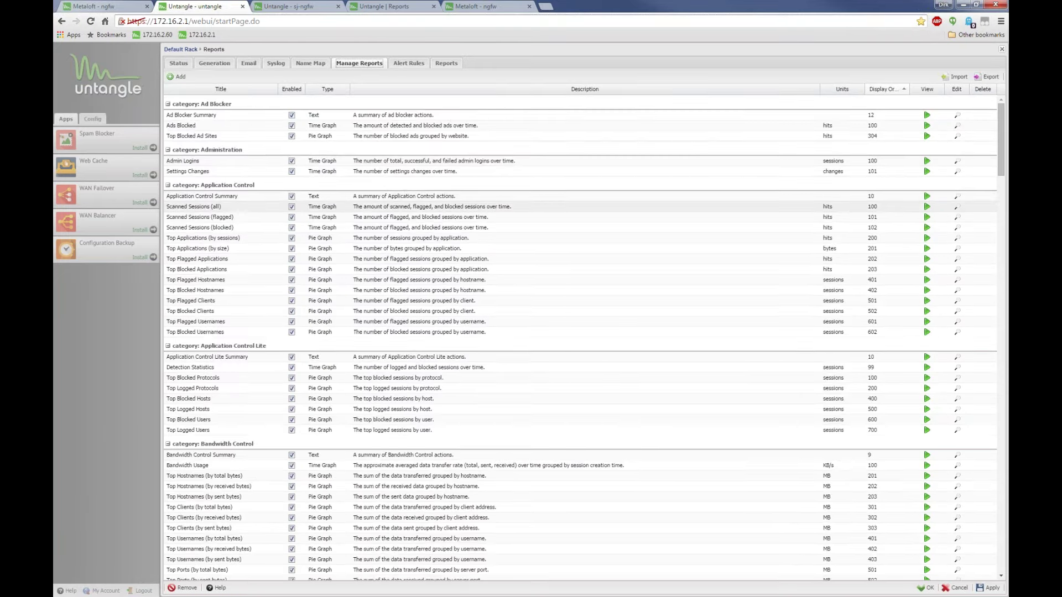
scroll(786, 195, "down", 10)
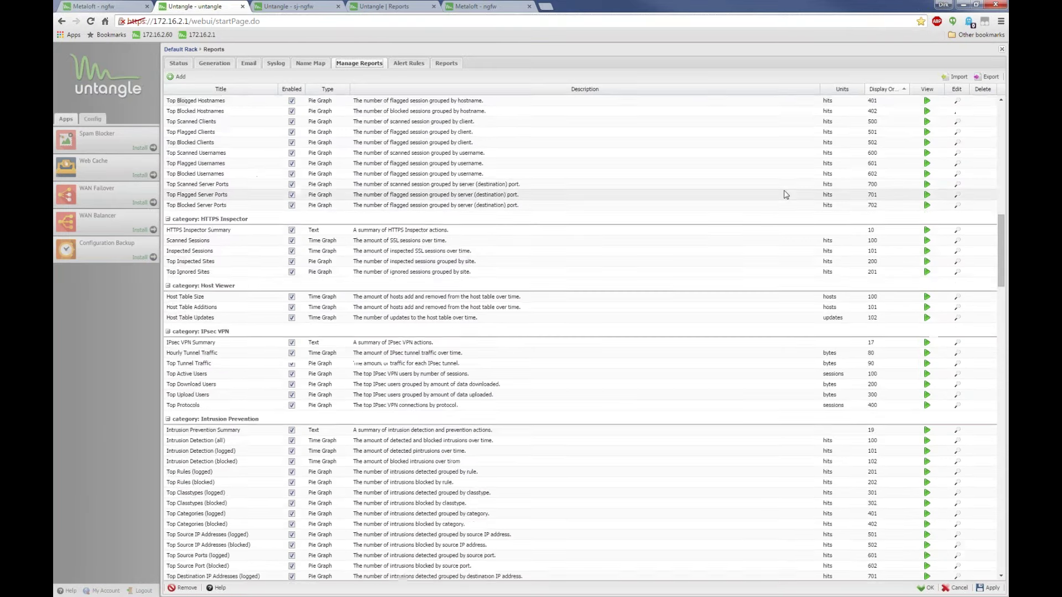
scroll(786, 194, "down", 15)
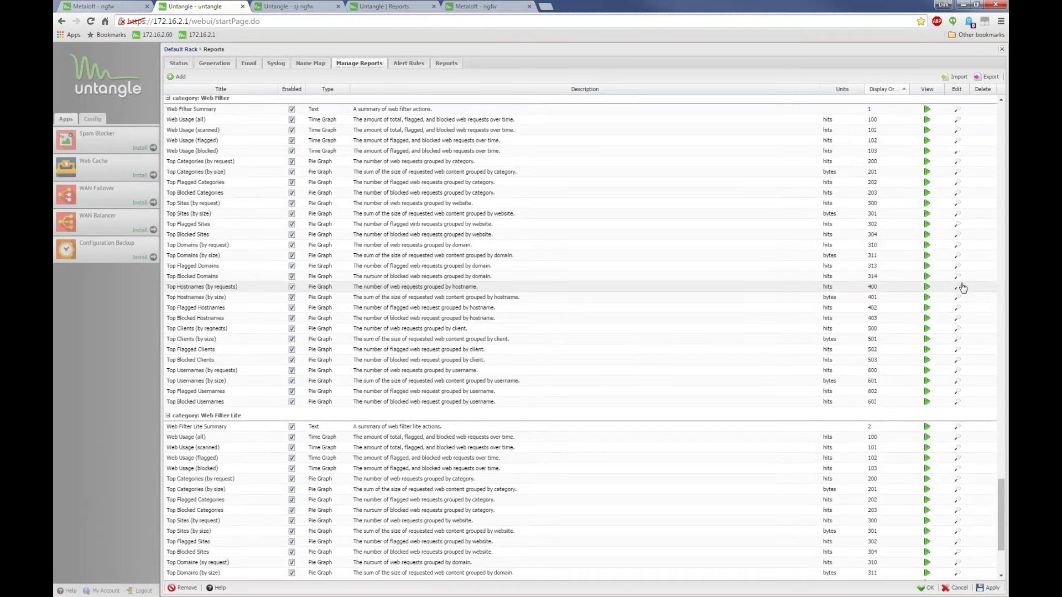
scroll(962, 288, "down", 3)
scroll(928, 230, "up", 5)
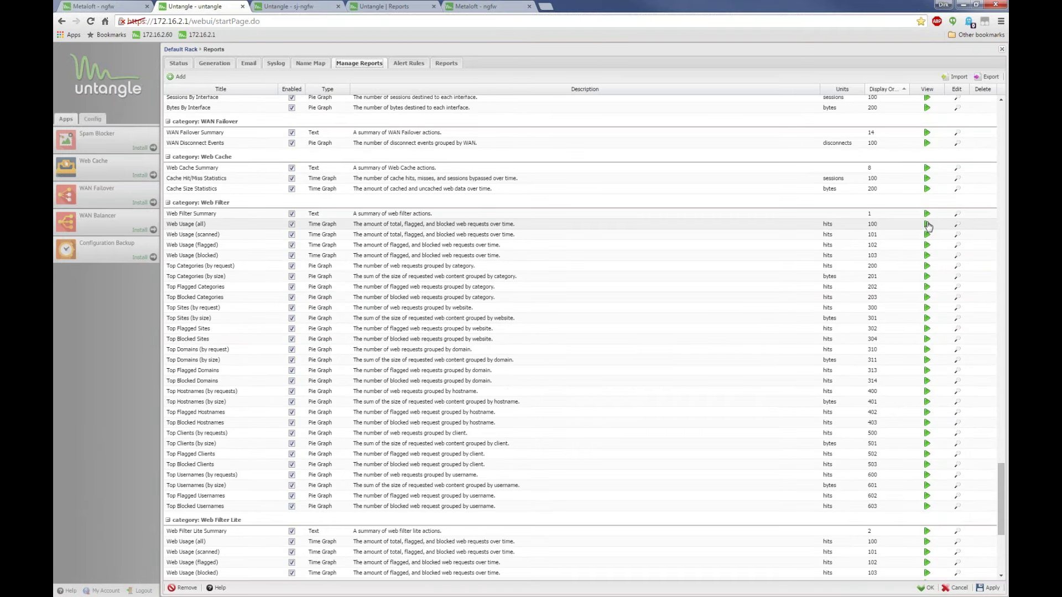
Preview the Web Usage (all) report, then open it for editing
left_click(927, 224)
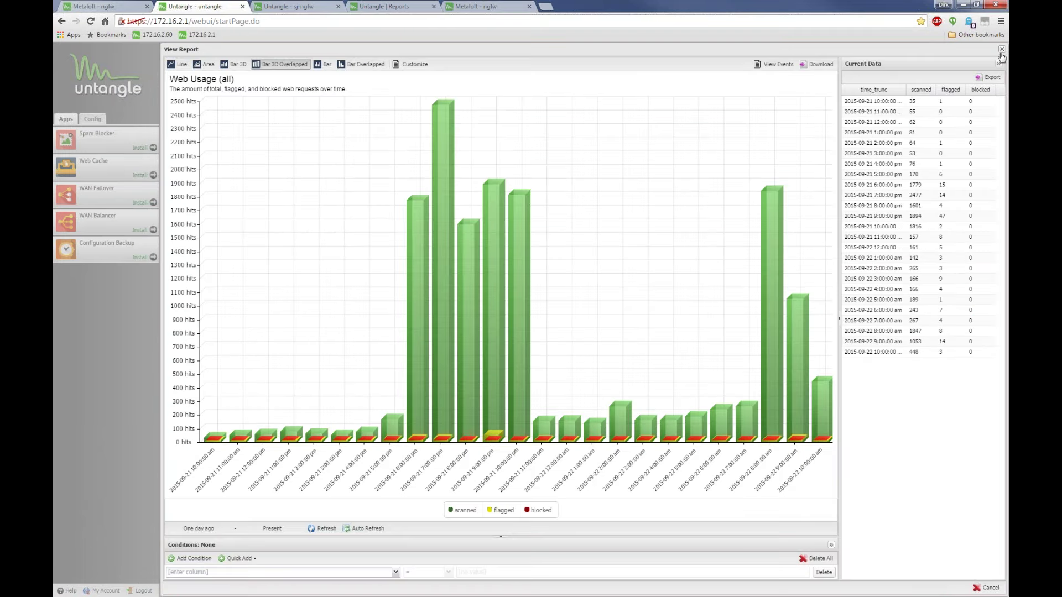
left_click(1001, 49)
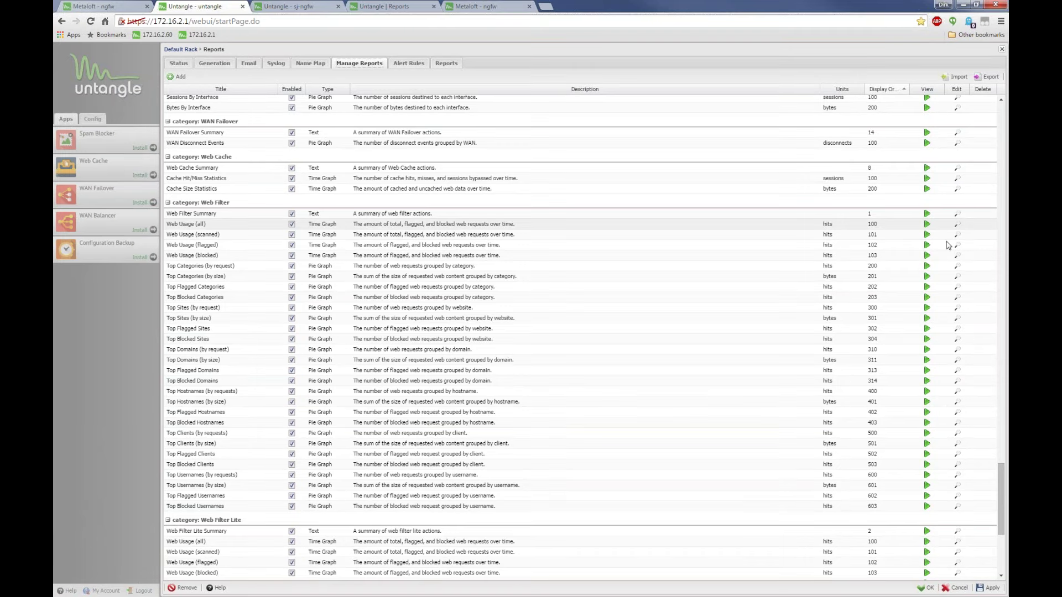
left_click(956, 225)
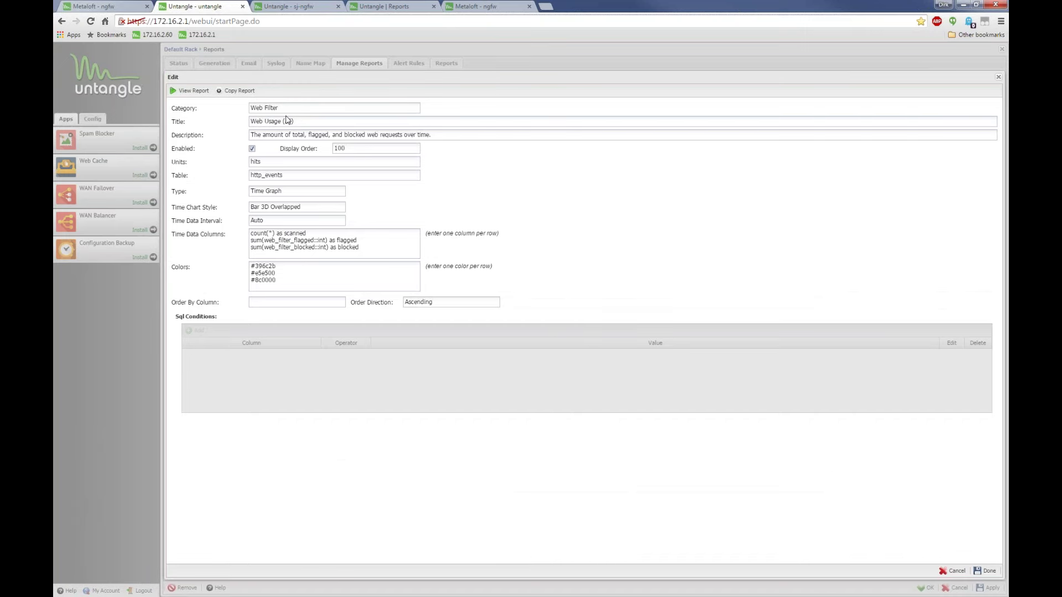
Copy Web Usage (all) and retitle it 'Copy of Web Usage (all) - MY NEW REPORT'
left_click(236, 90)
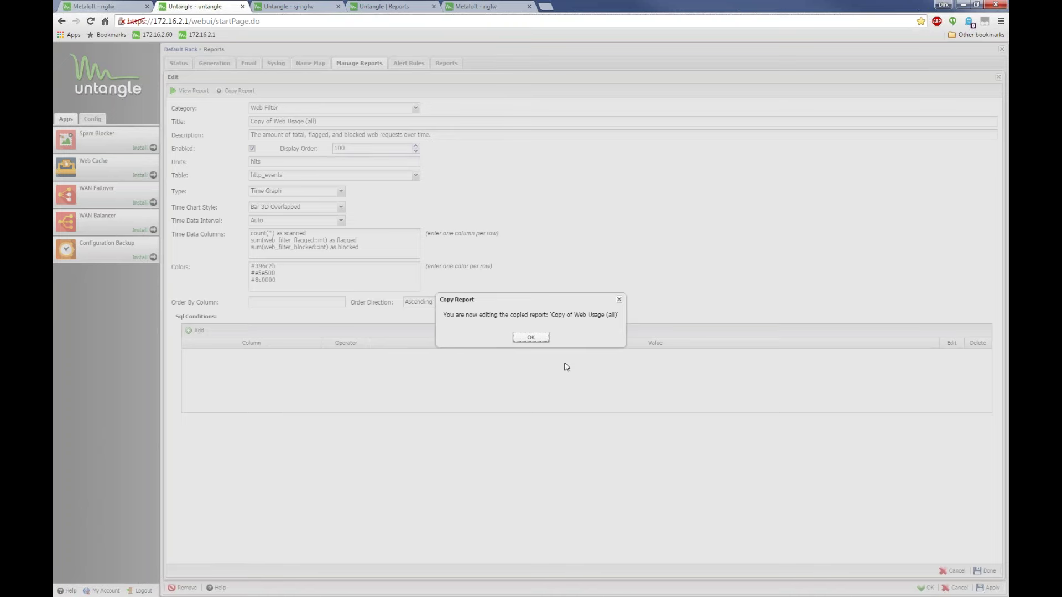
left_click(532, 338)
left_click(374, 124)
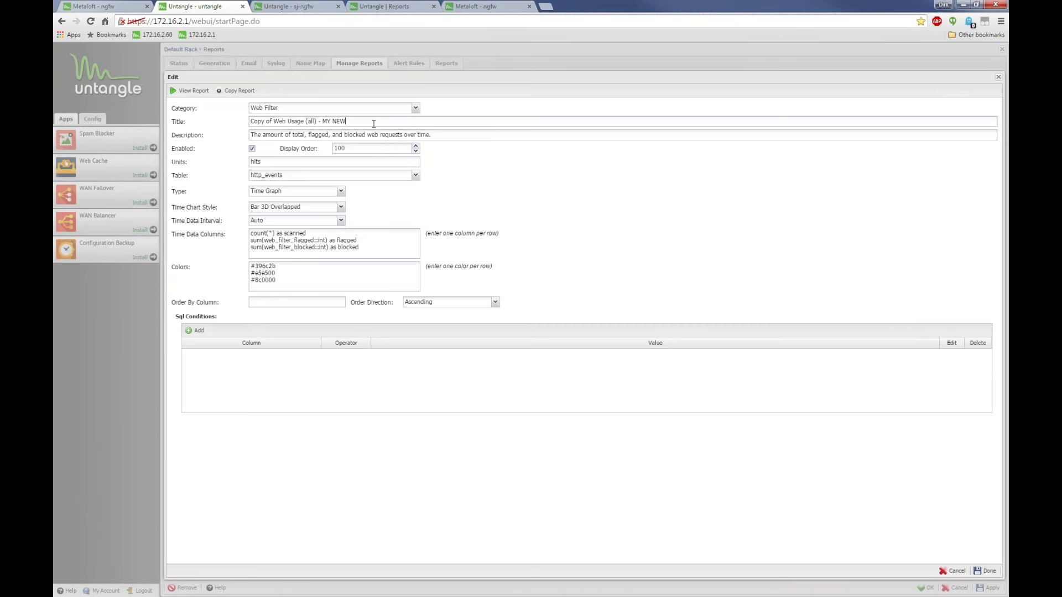
Add a SQL condition Hostname = the android device hostname
left_click(196, 331)
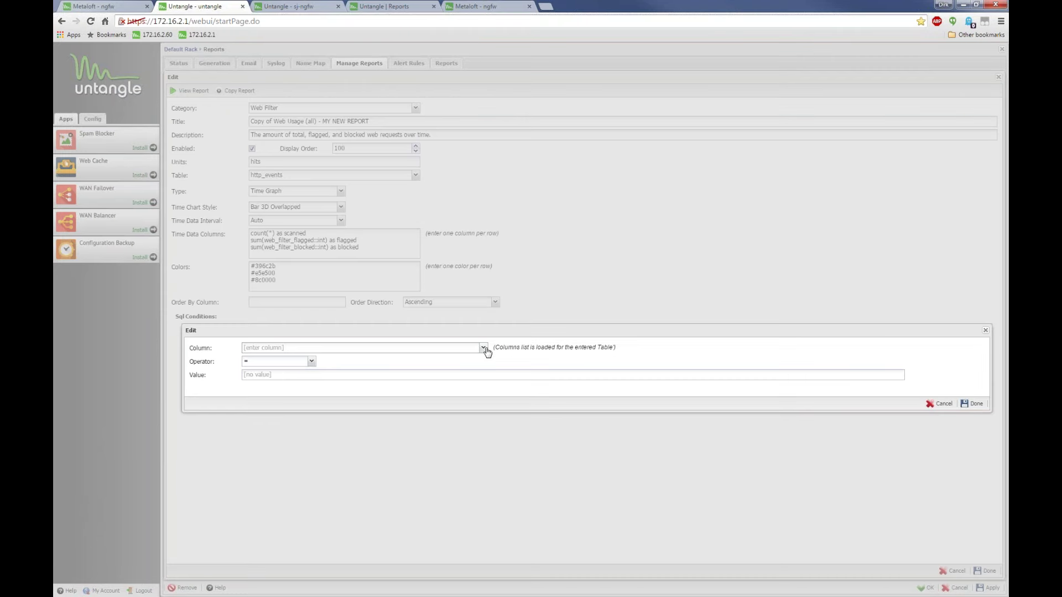
type("host")
key("Tab")
left_click(484, 348)
scroll(272, 467, "down", 2)
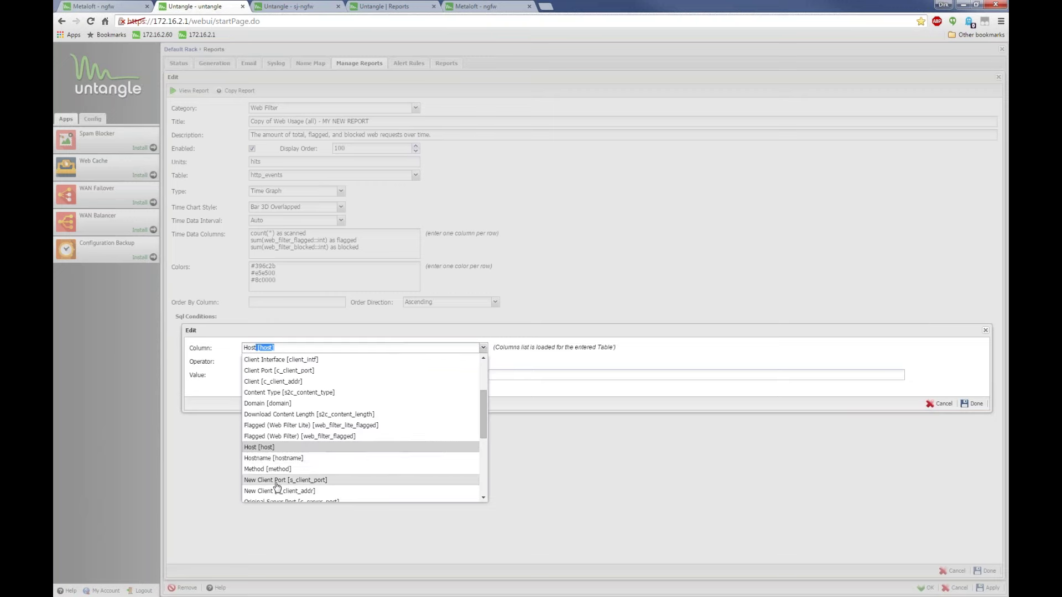
left_click(273, 459)
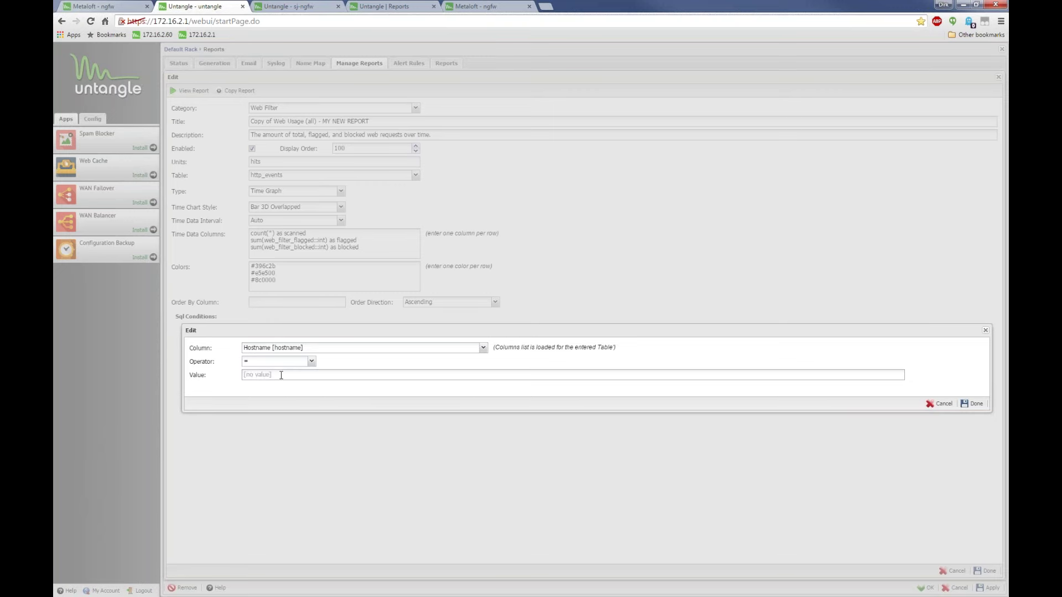
left_click(281, 375)
key("ctrl+v")
left_click(973, 404)
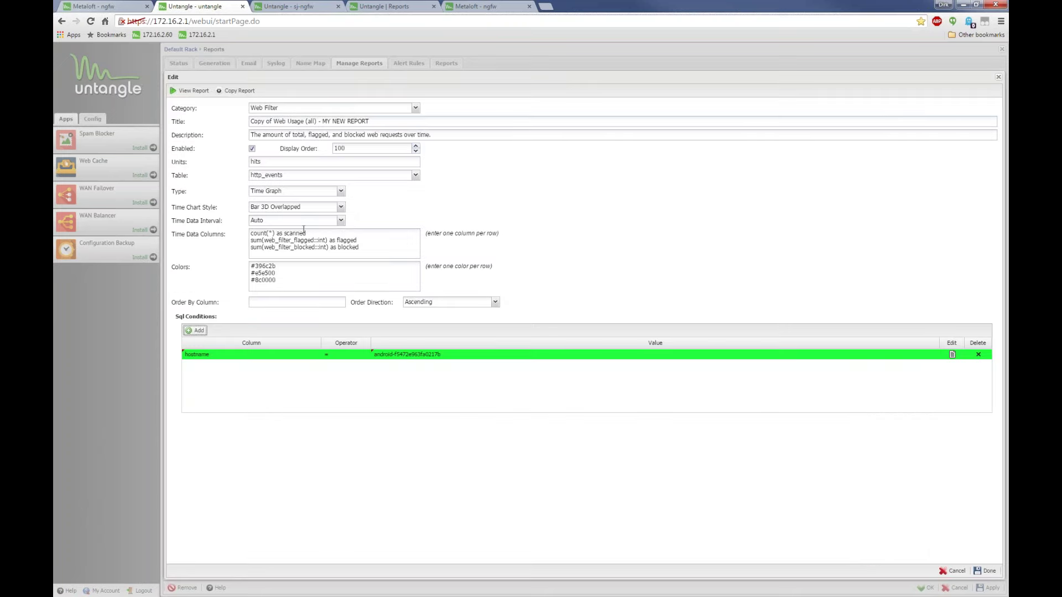
Keep the interval on Auto, set the chart style to Area, and save the report
left_click(341, 221)
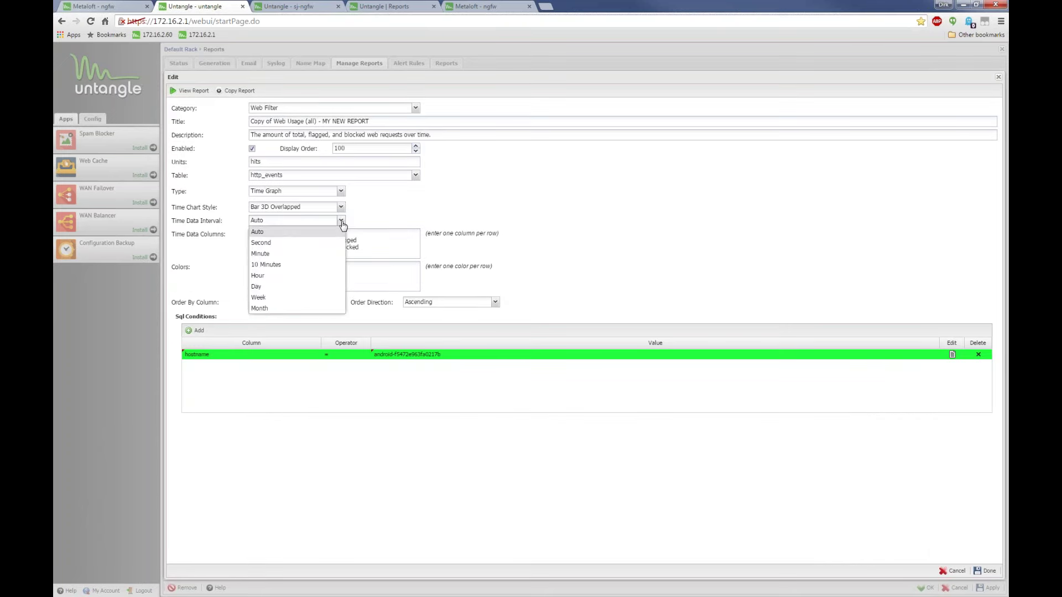
left_click(341, 221)
left_click(341, 207)
left_click(293, 229)
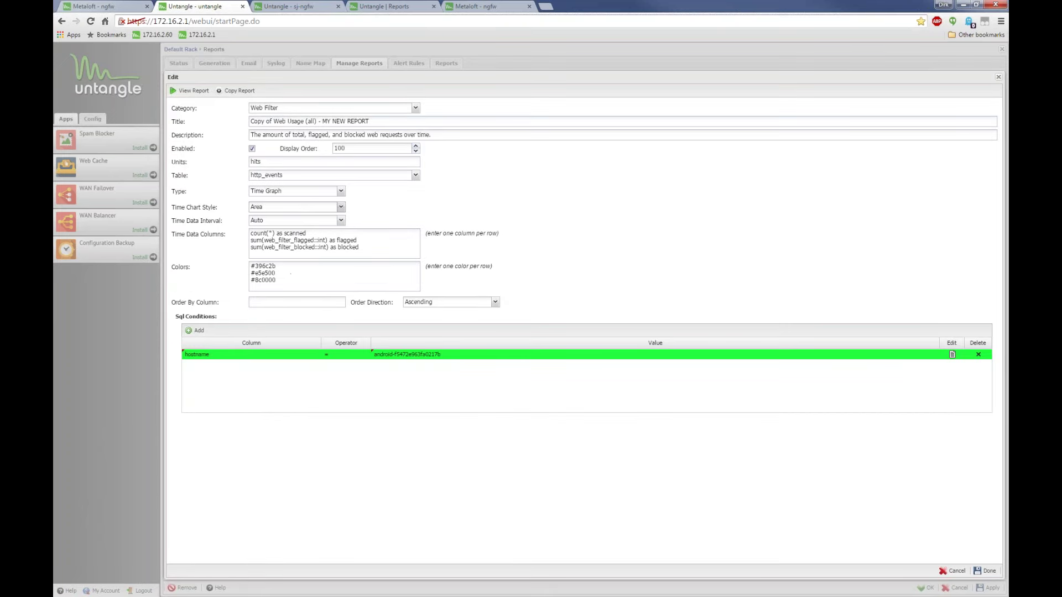
left_click(993, 574)
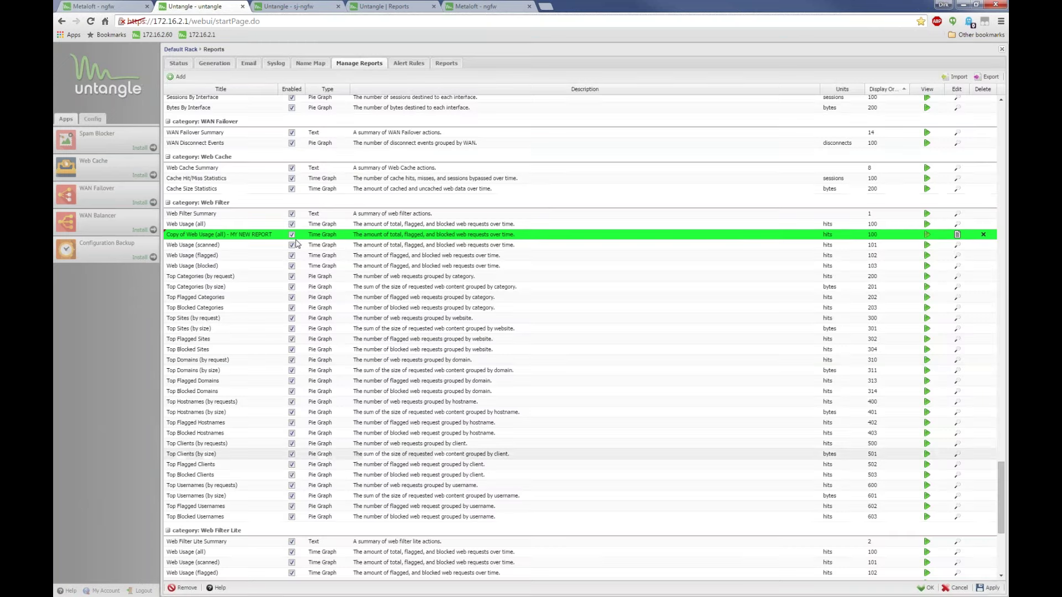
Save the Reports settings and view the new MY NEW REPORT under Web Filter reports
left_click(989, 589)
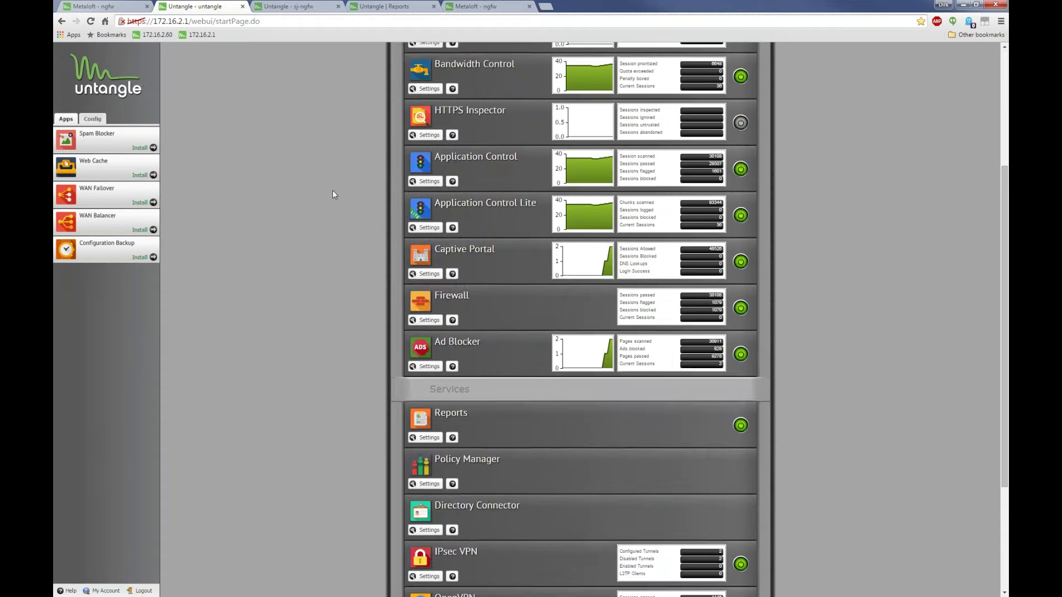
scroll(333, 190, "up", 5)
left_click(444, 54)
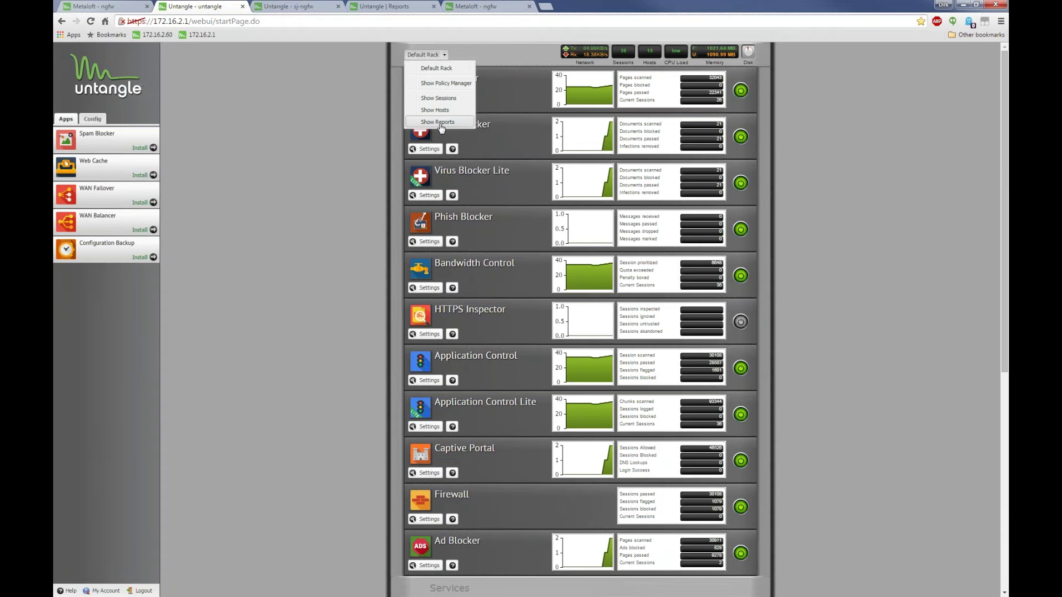
left_click(442, 122)
left_click(95, 155)
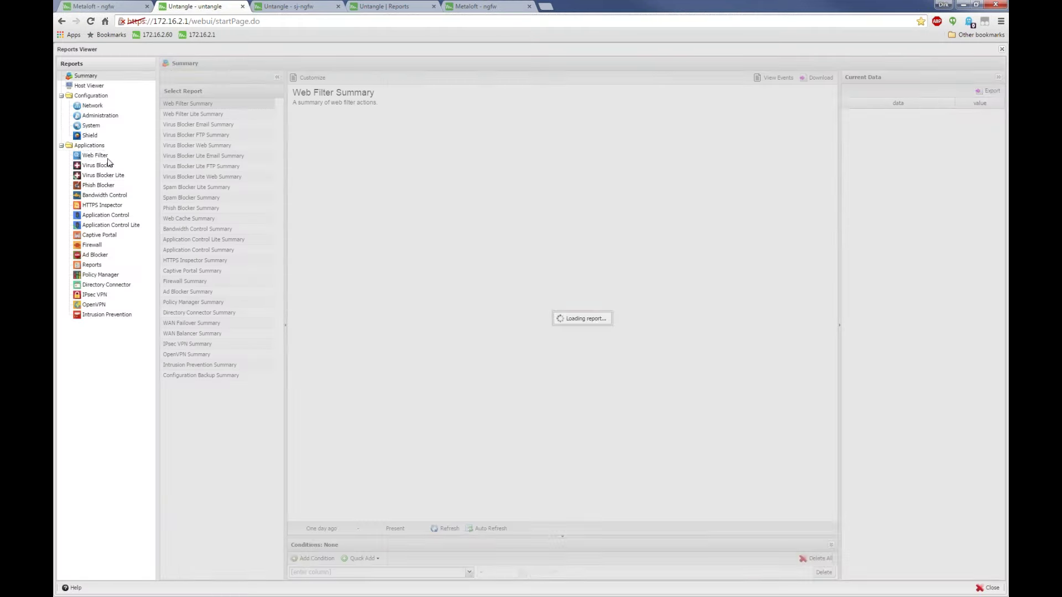
left_click(216, 114)
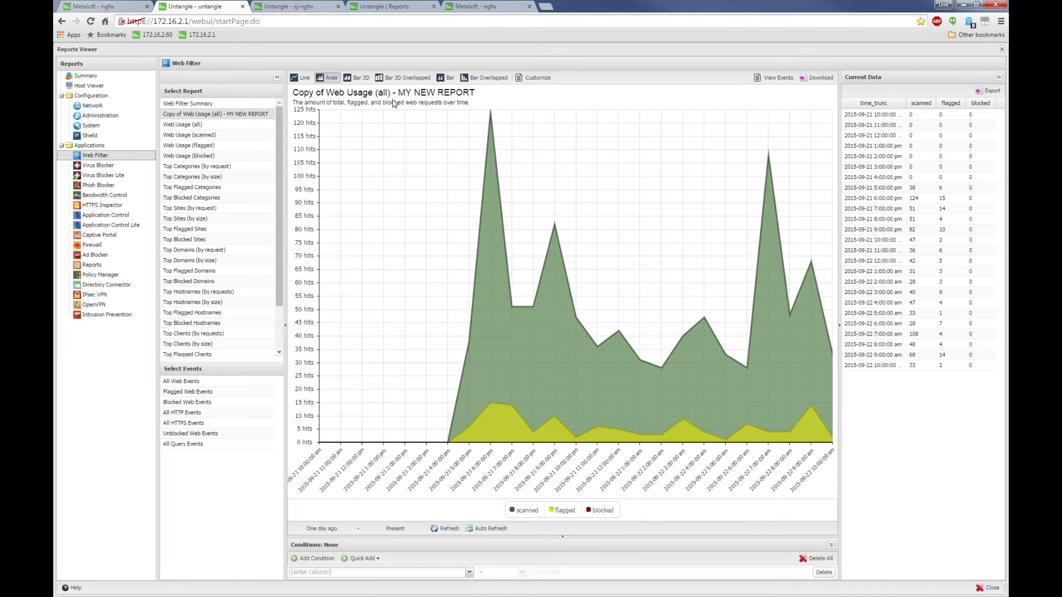
Check its customization, show Top Flagged Sites, then close the Reports Viewer
left_click(534, 77)
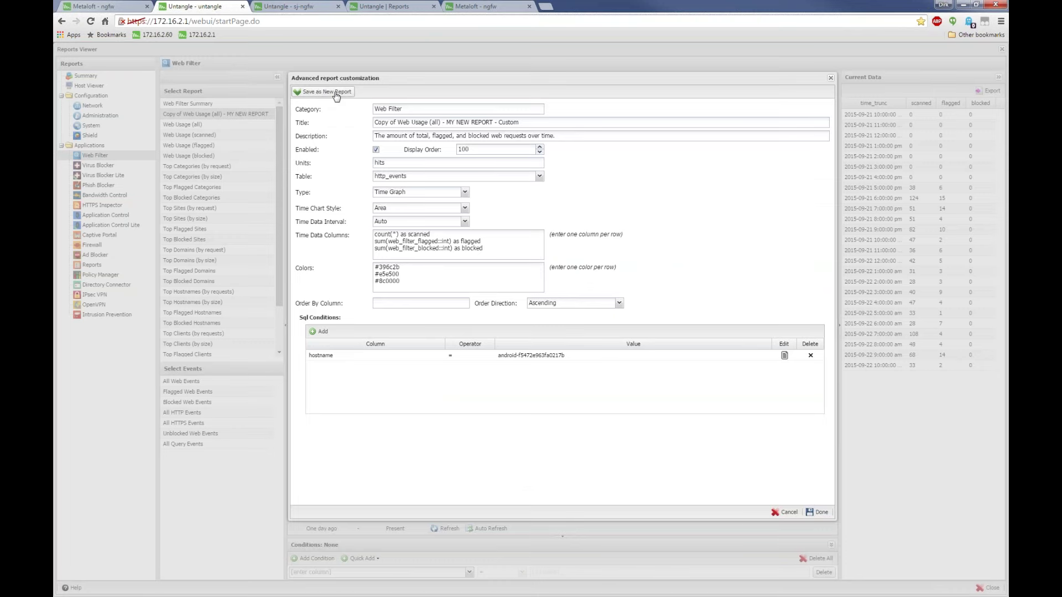
left_click(818, 512)
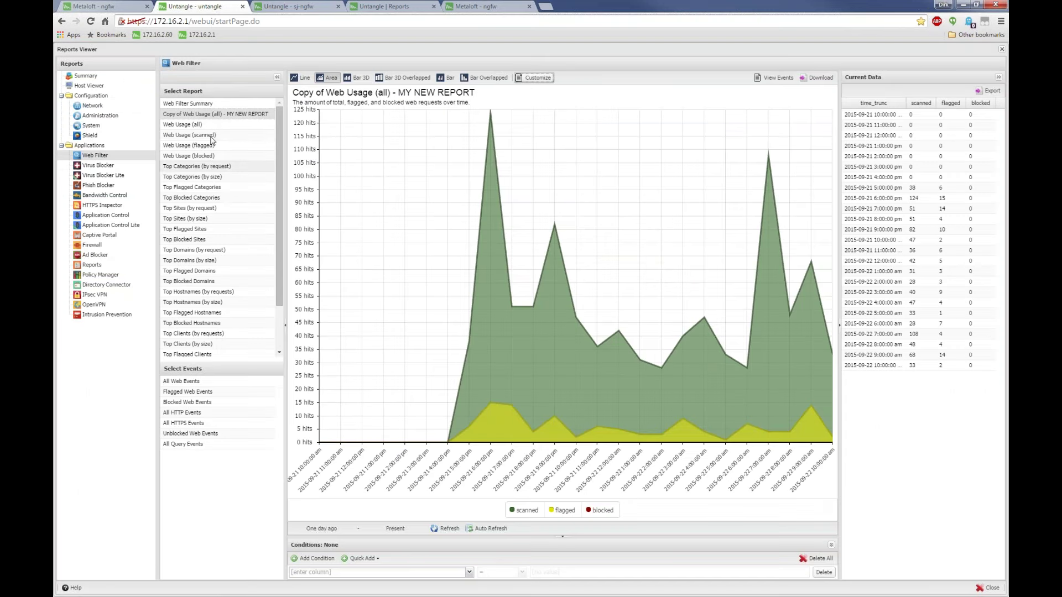
left_click(197, 230)
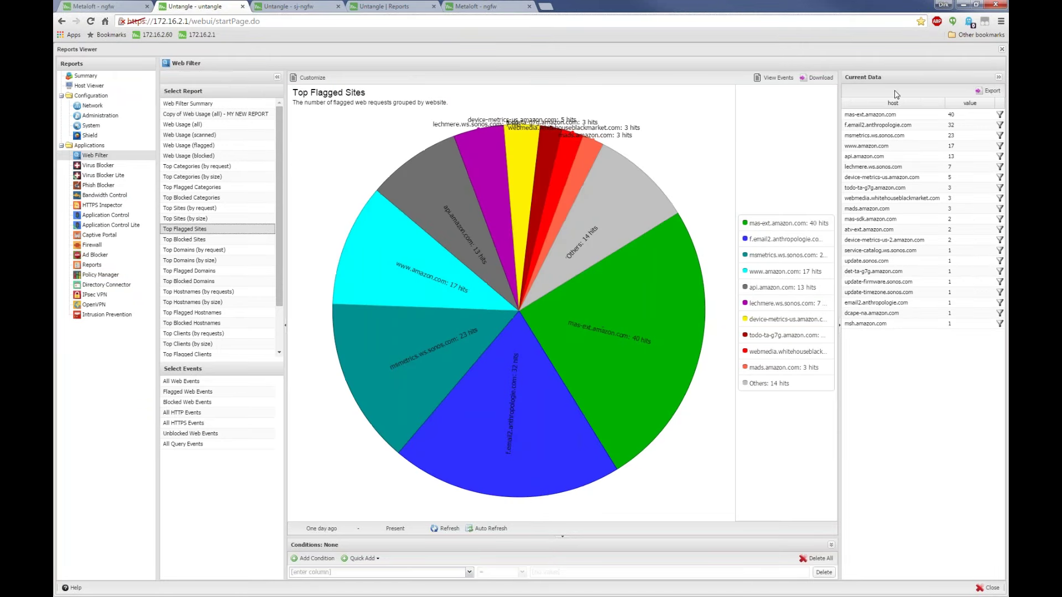
left_click(1001, 49)
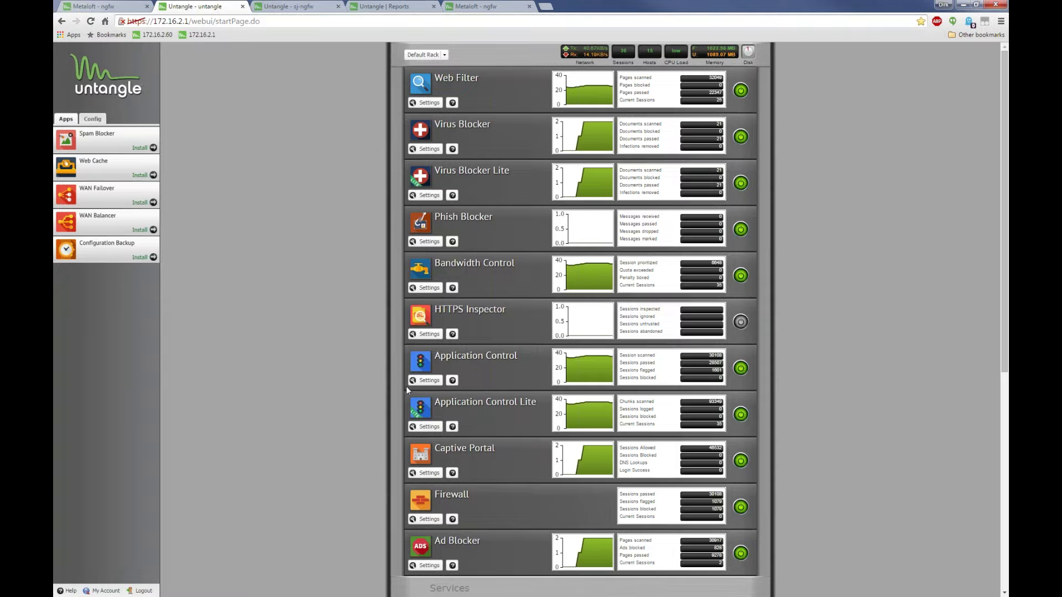
Start a new managed report in Reports settings with category System
scroll(447, 473, "down", 5)
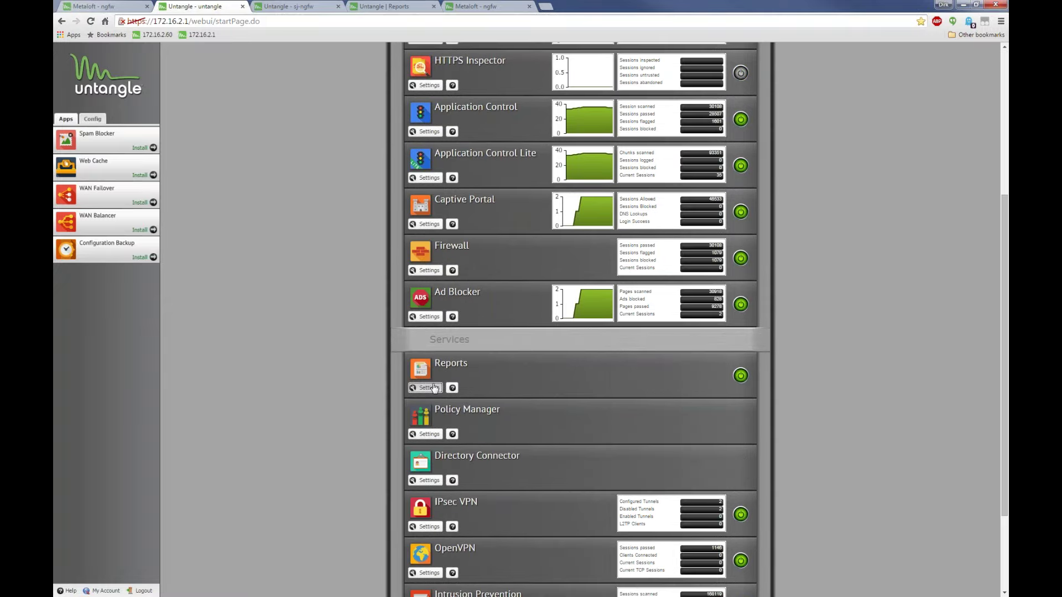
left_click(434, 388)
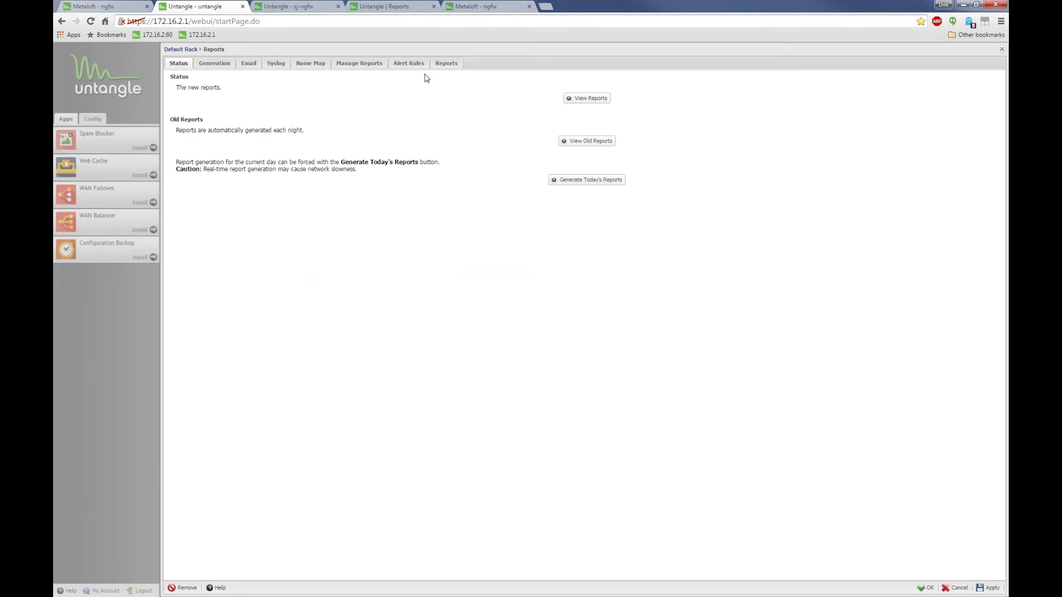
left_click(359, 65)
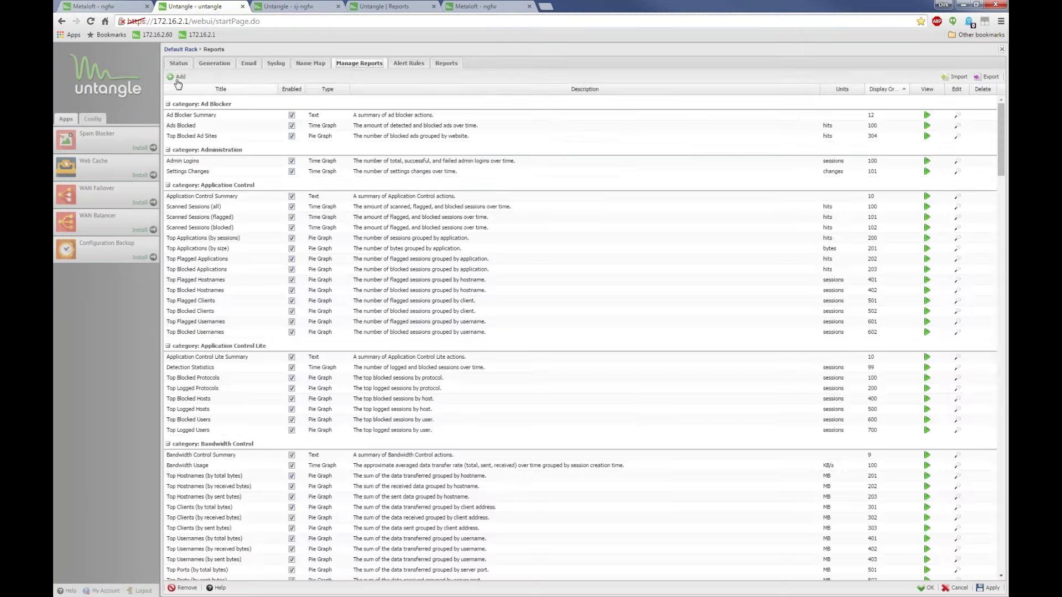
double_click(261, 157)
left_click(410, 108)
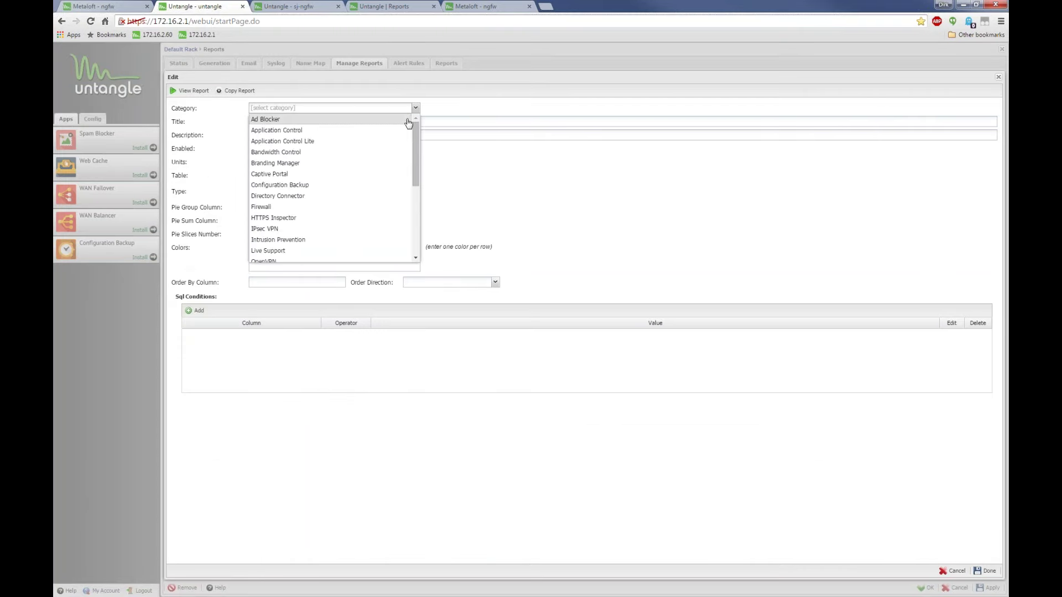
scroll(330, 232, "down", 3)
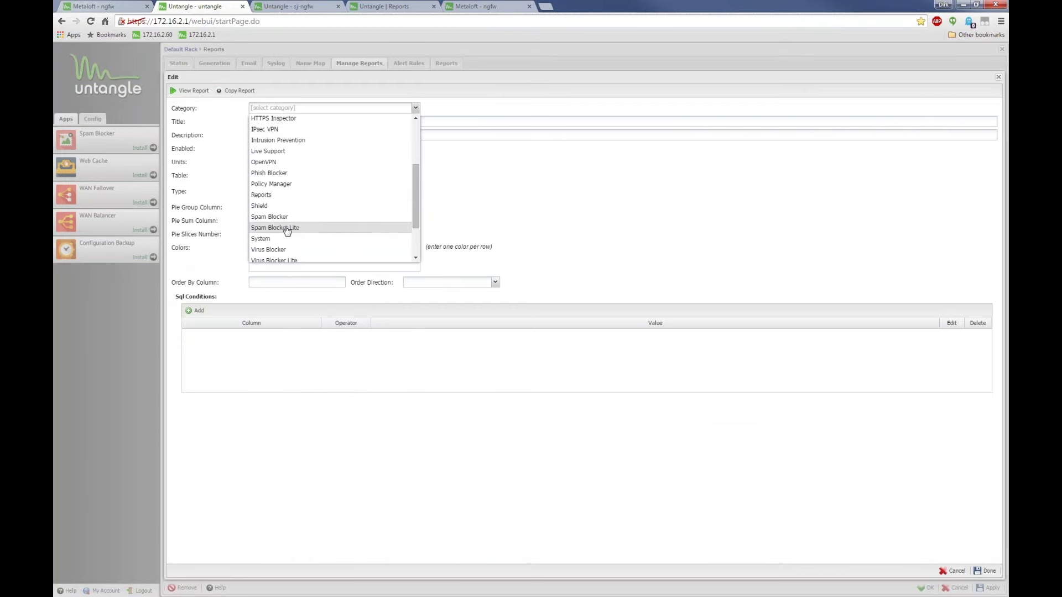
left_click(273, 238)
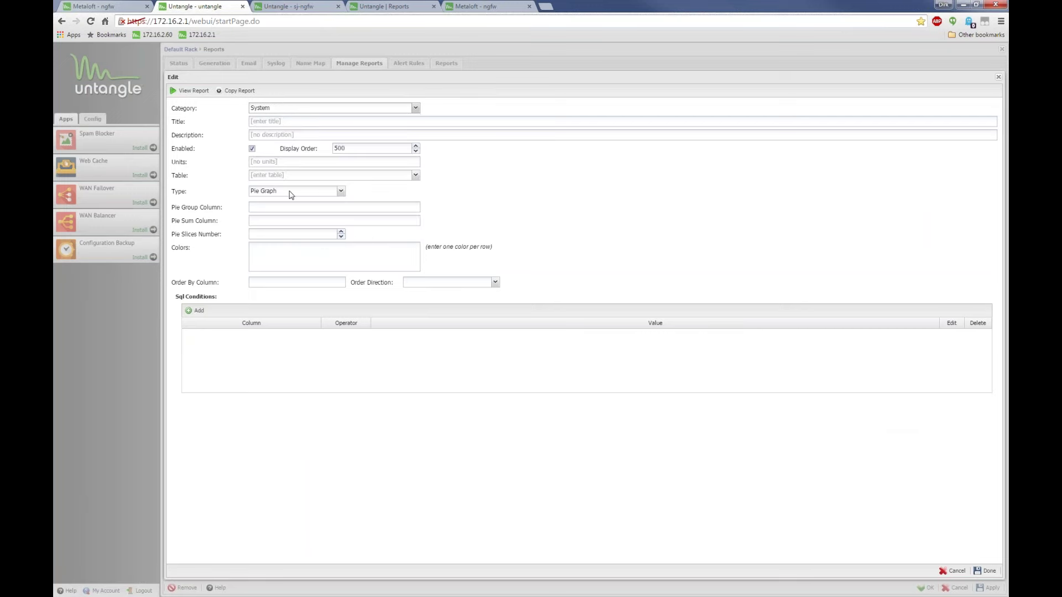
Browse the data tables, keep the Pie Graph type, and close the unsaved new report form
left_click(415, 175)
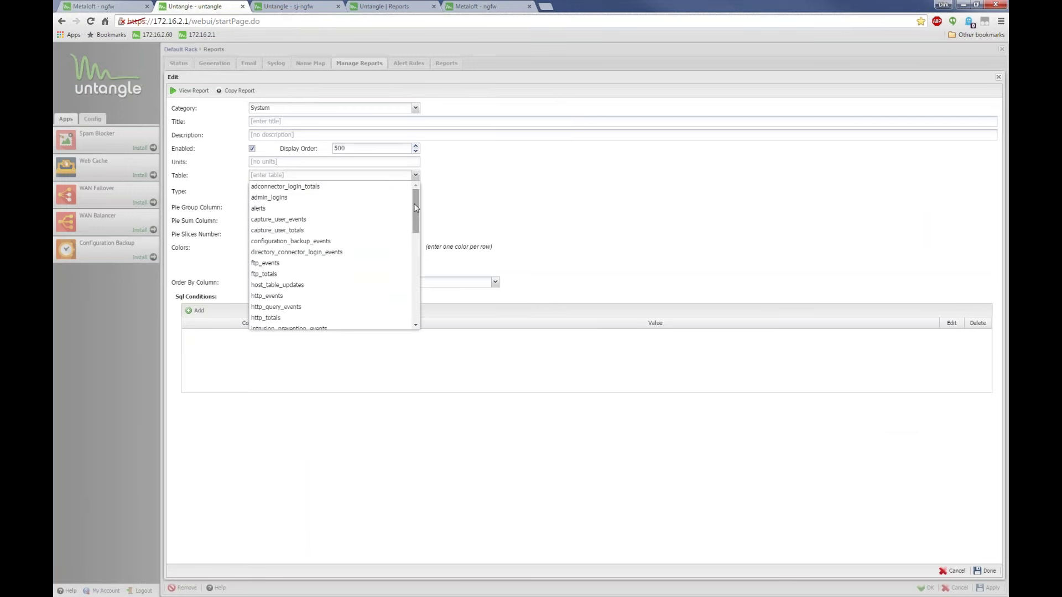
scroll(332, 254, "down", 5)
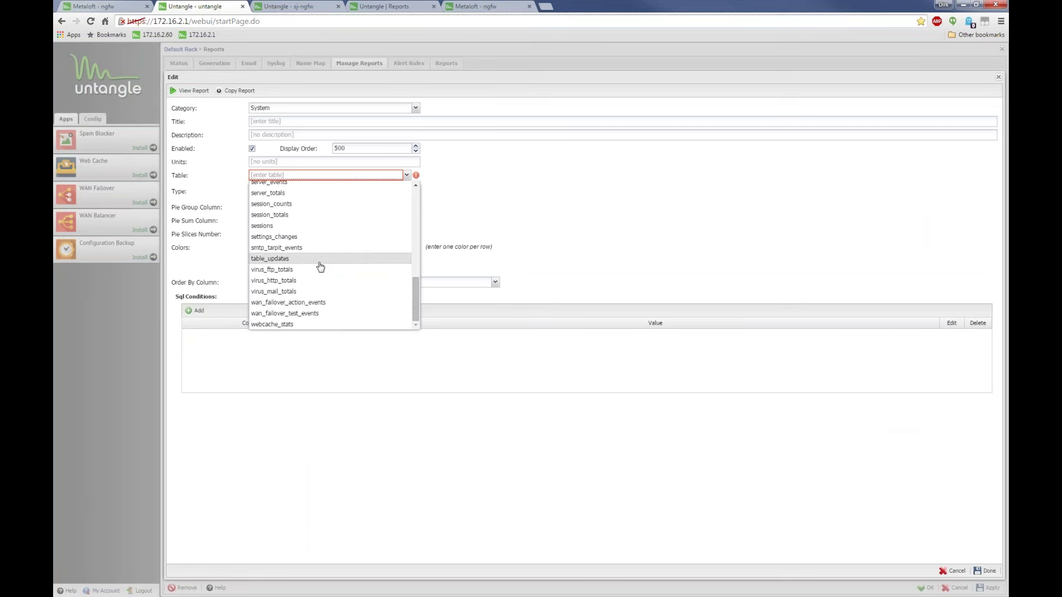
left_click_drag(416, 294, 414, 200)
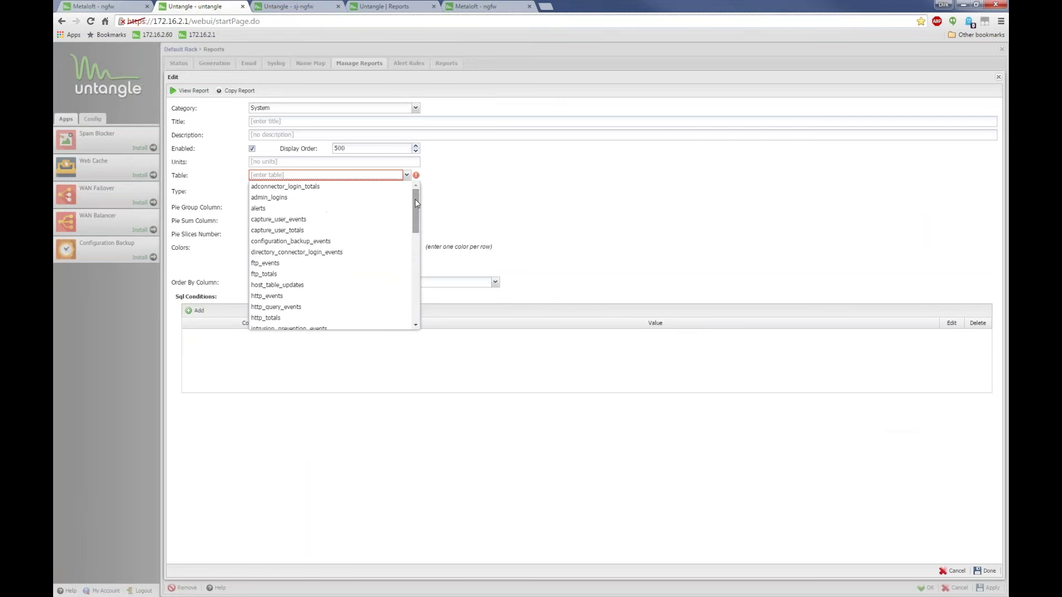
scroll(413, 233, "down", 10)
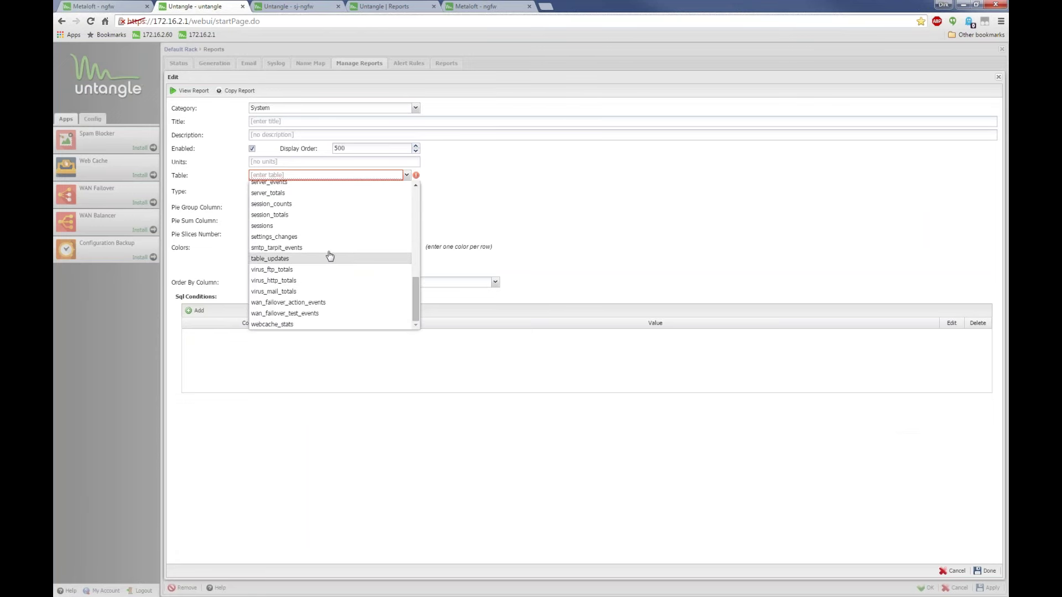
scroll(315, 265, "up", 10)
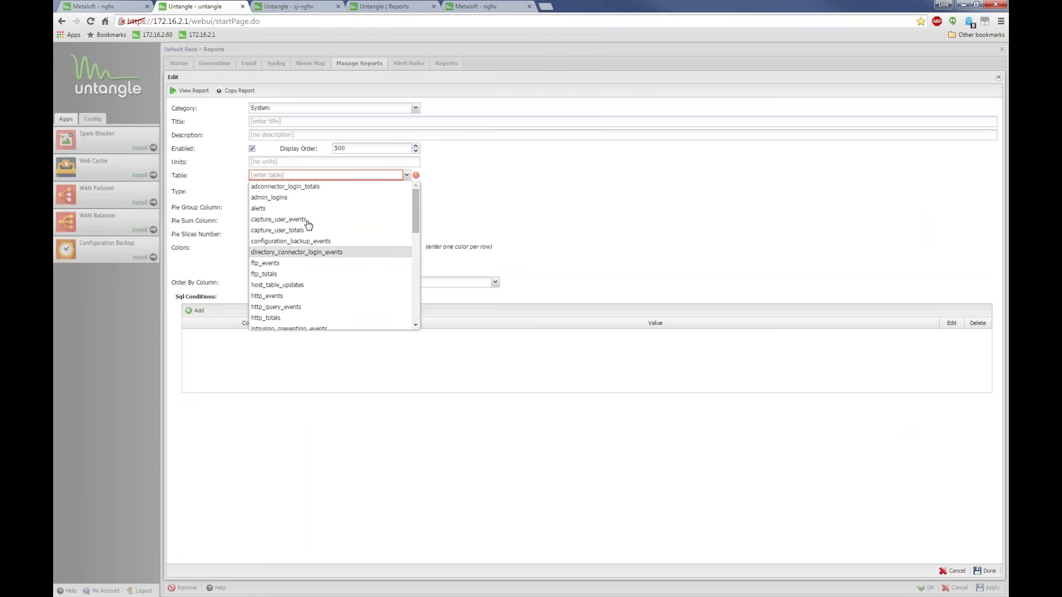
left_click(532, 186)
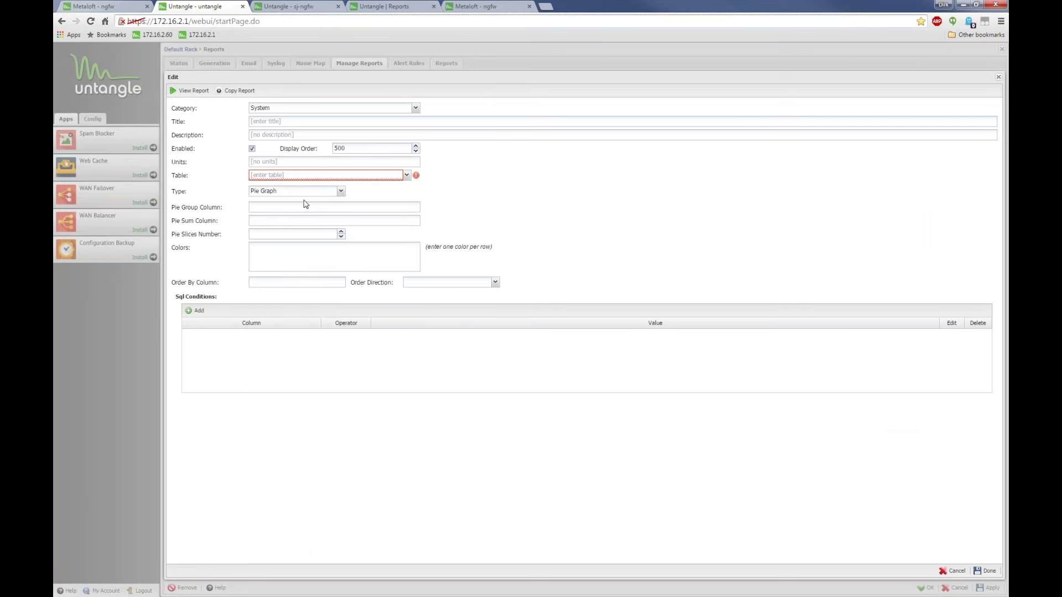
left_click(340, 191)
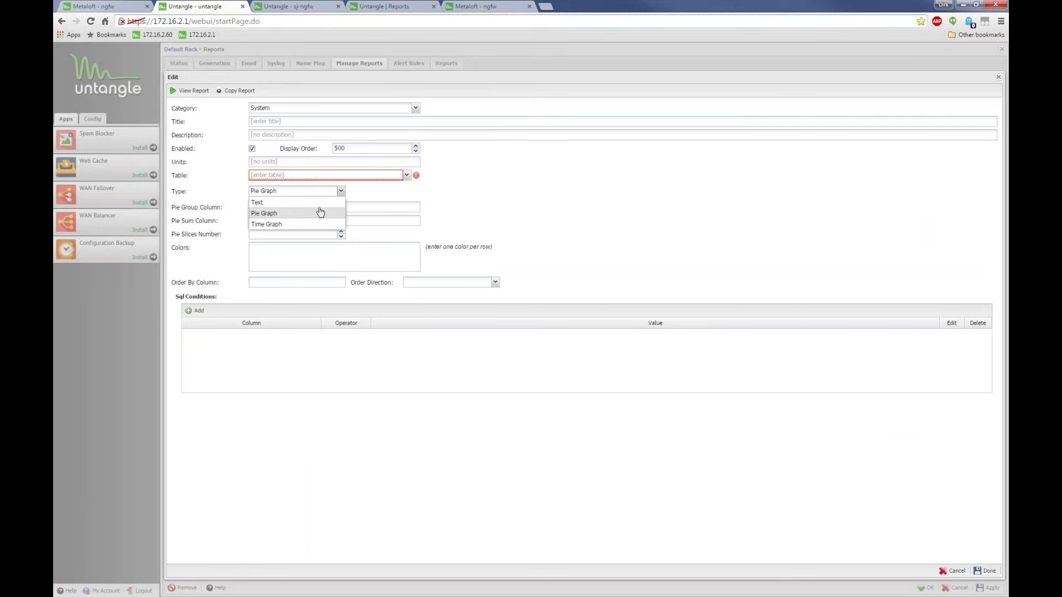
left_click(308, 362)
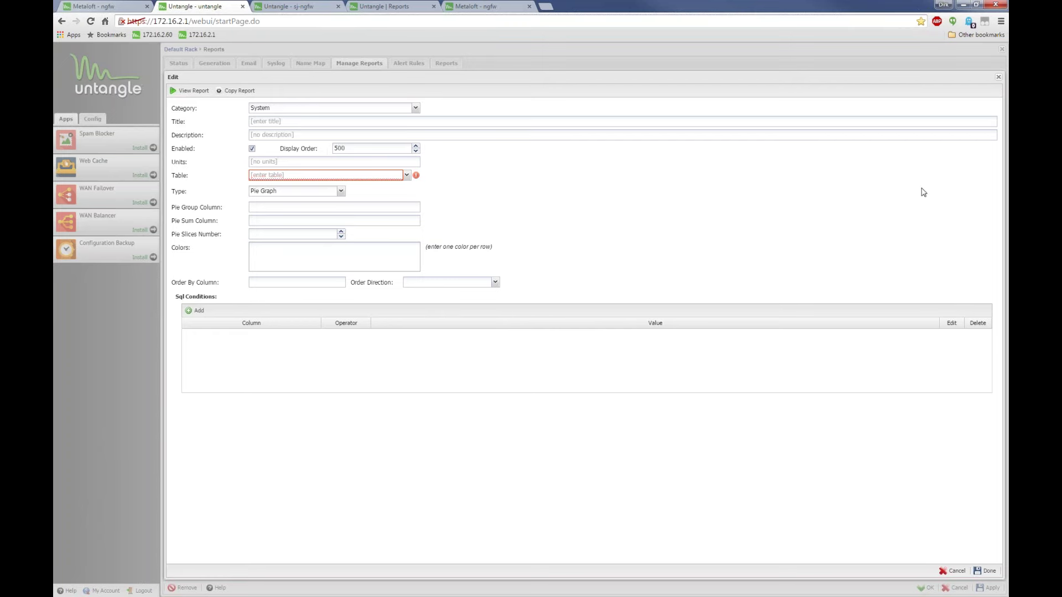
left_click(998, 78)
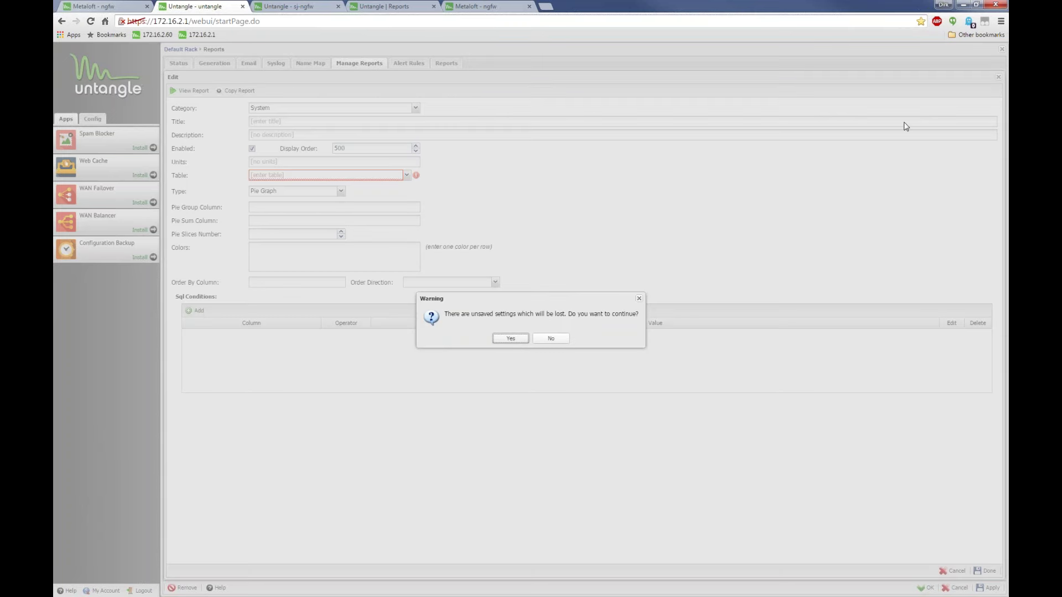
Discard the unsaved report draft and close the Reports settings panel
left_click(507, 346)
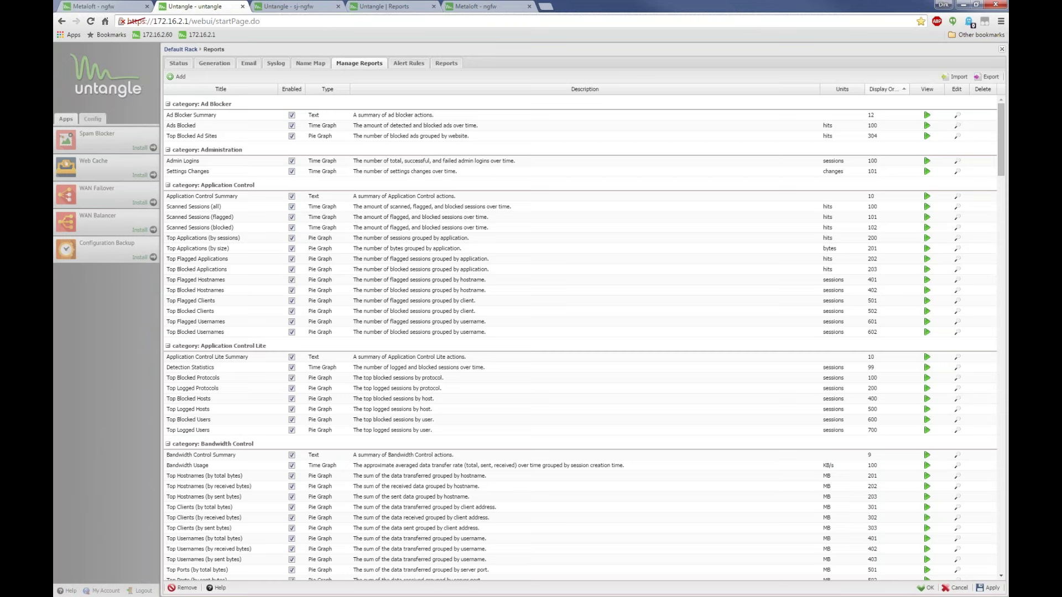
left_click(1001, 52)
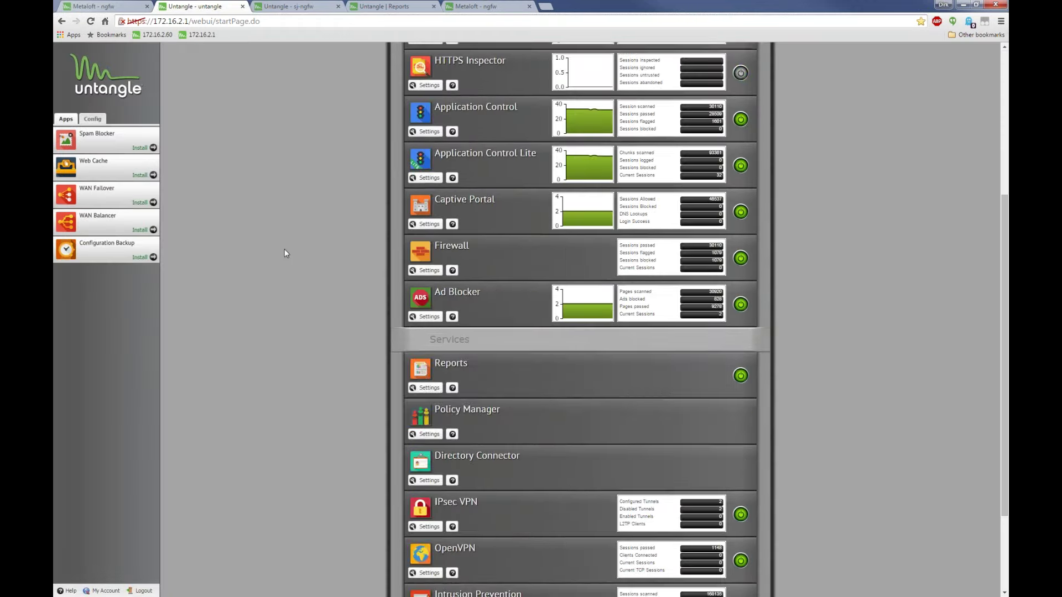
scroll(284, 253, "up", 5)
Reopen the Reports Viewer from the Default Rack dropdown, showing the Web Filter Summary
scroll(283, 253, "down", 3)
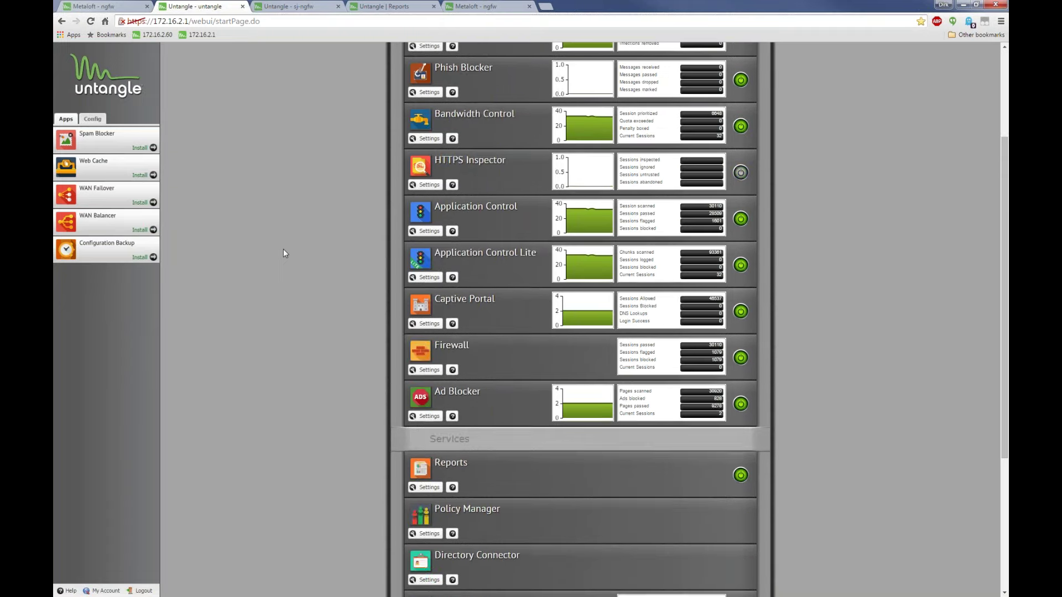
scroll(283, 250, "down", 5)
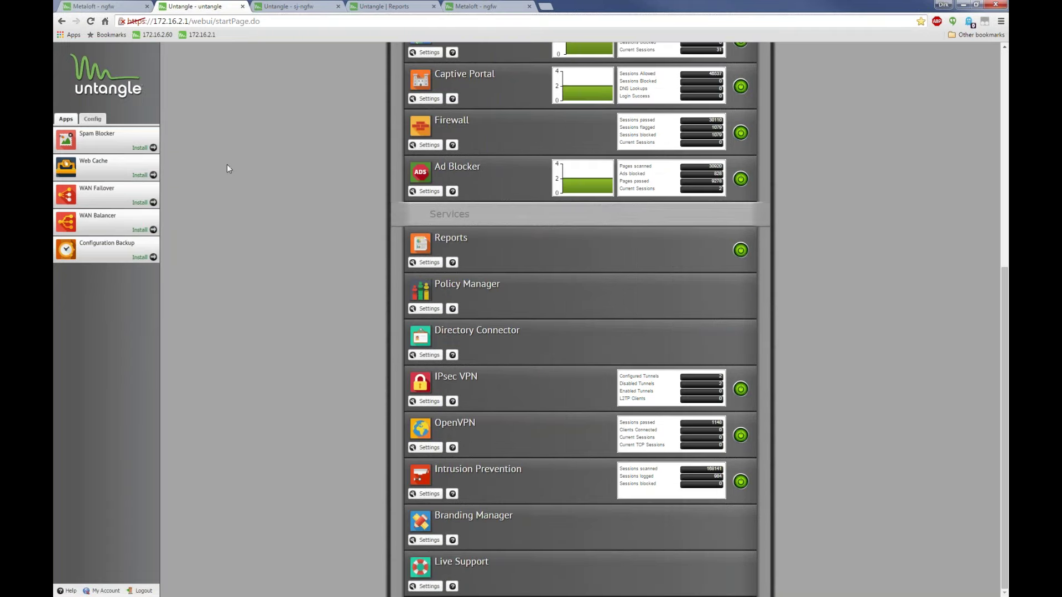
scroll(227, 164, "up", 8)
left_click(442, 55)
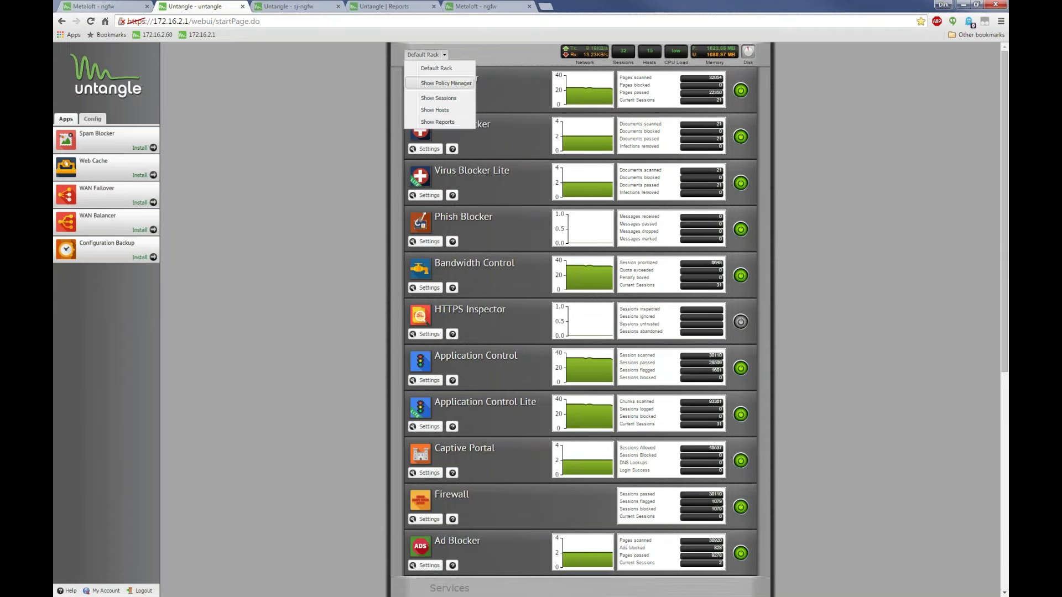
left_click(437, 122)
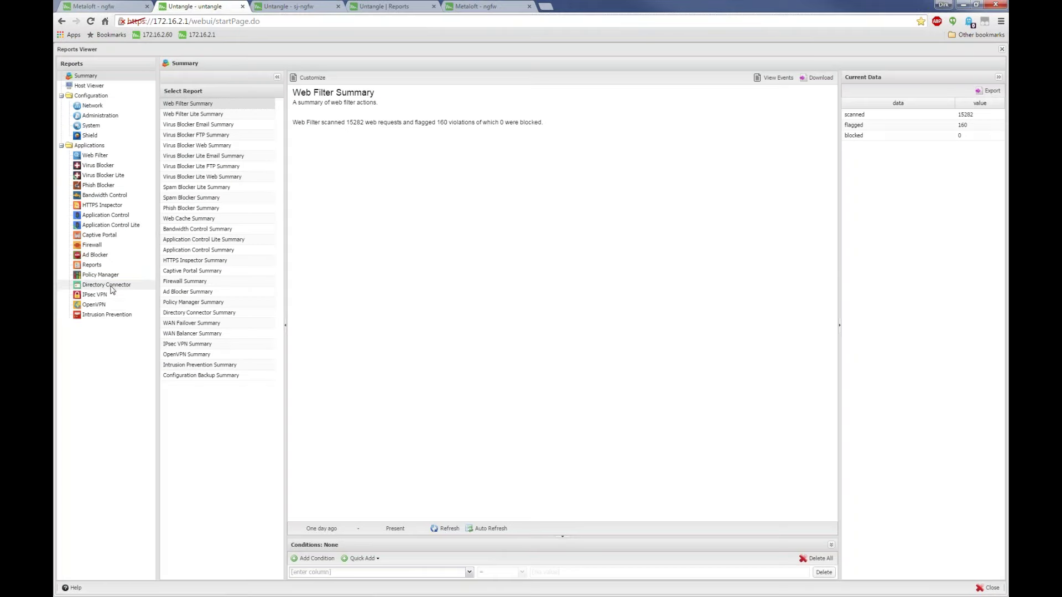
In Intrusion Prevention reports, view Top Source Ports and Top Source IP Addresses, then Top Rules (logged)
left_click(95, 315)
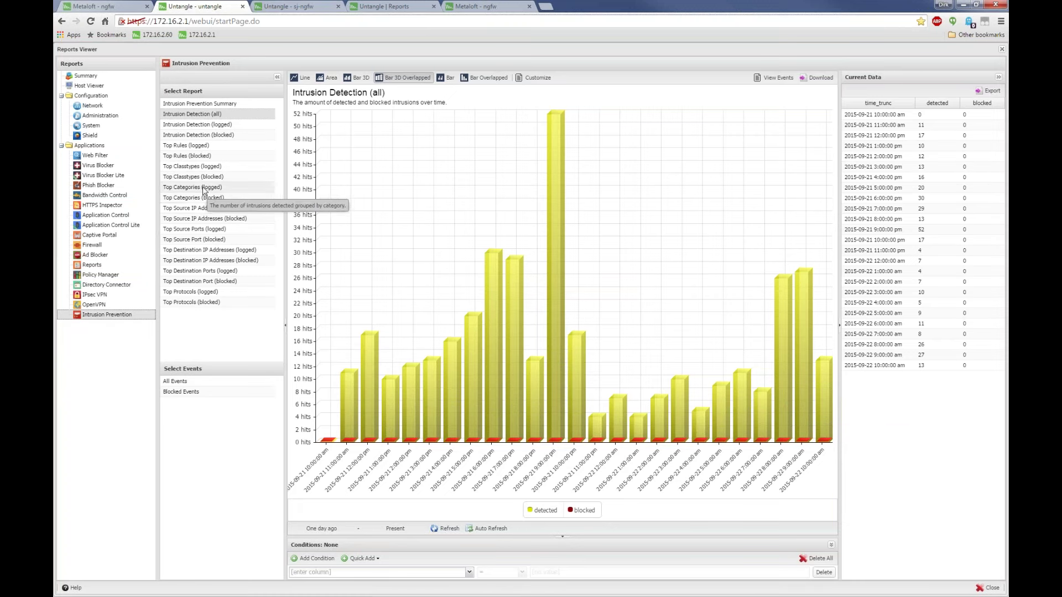
left_click(204, 229)
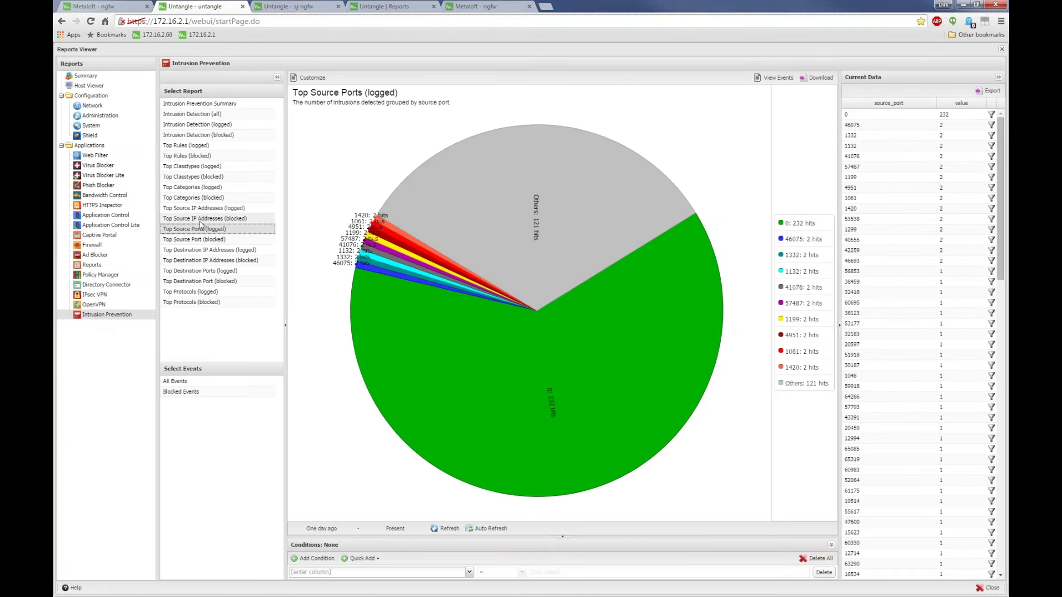
left_click(204, 208)
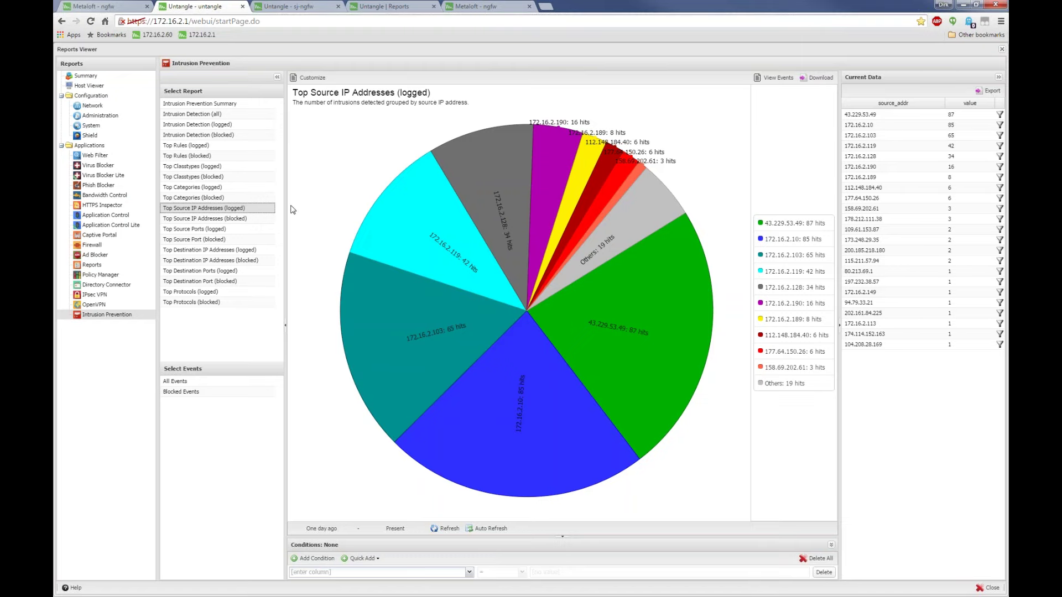
left_click(180, 146)
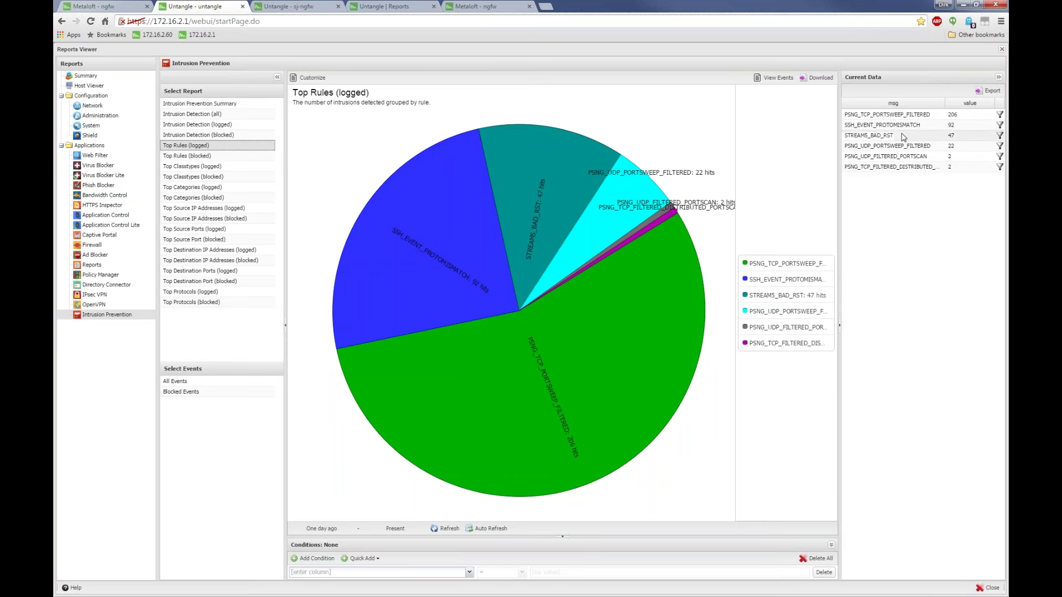
List all Intrusion Prevention events and inspect the Category column menu without changes
left_click(175, 381)
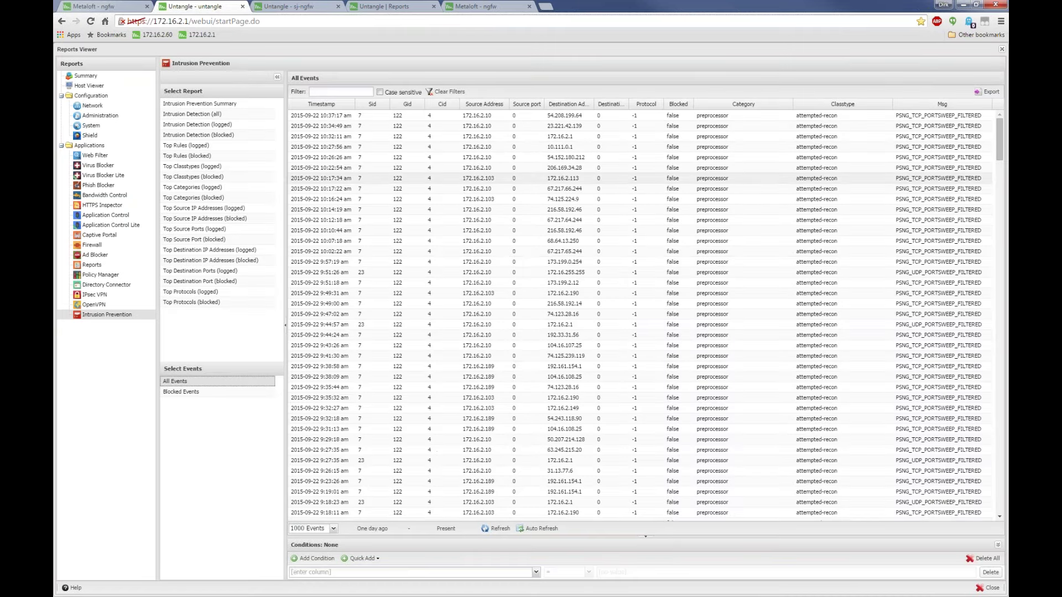
left_click(789, 104)
mouse_move(817, 145)
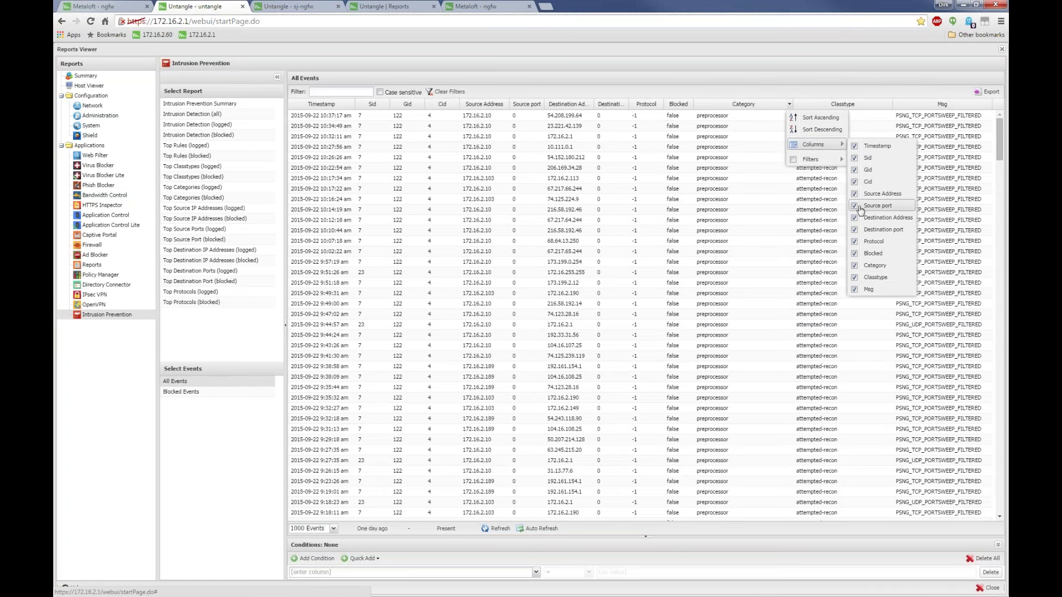
left_click(774, 223)
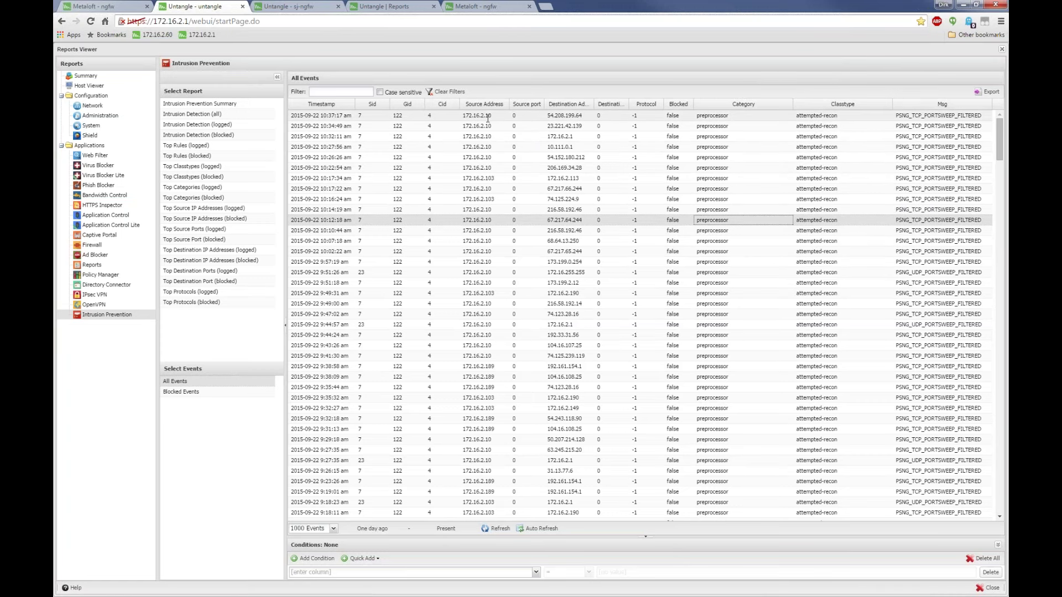
Scroll the event grid and select source 43.229.53.49 and destination 24.7.46.34 in the rows
scroll(488, 118, "down", 1)
scroll(488, 117, "down", 1)
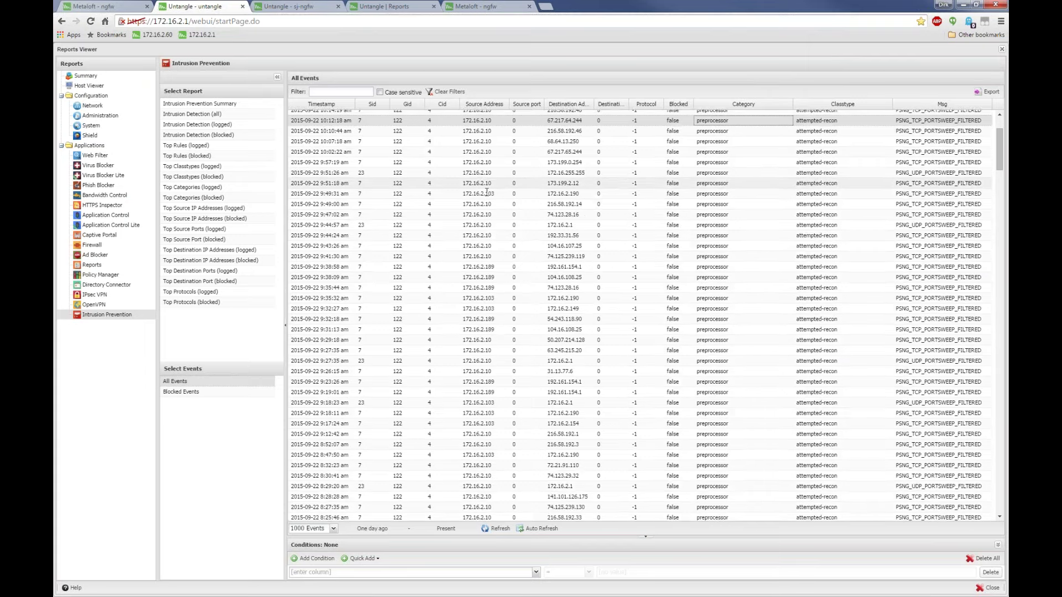
scroll(486, 192, "down", 8)
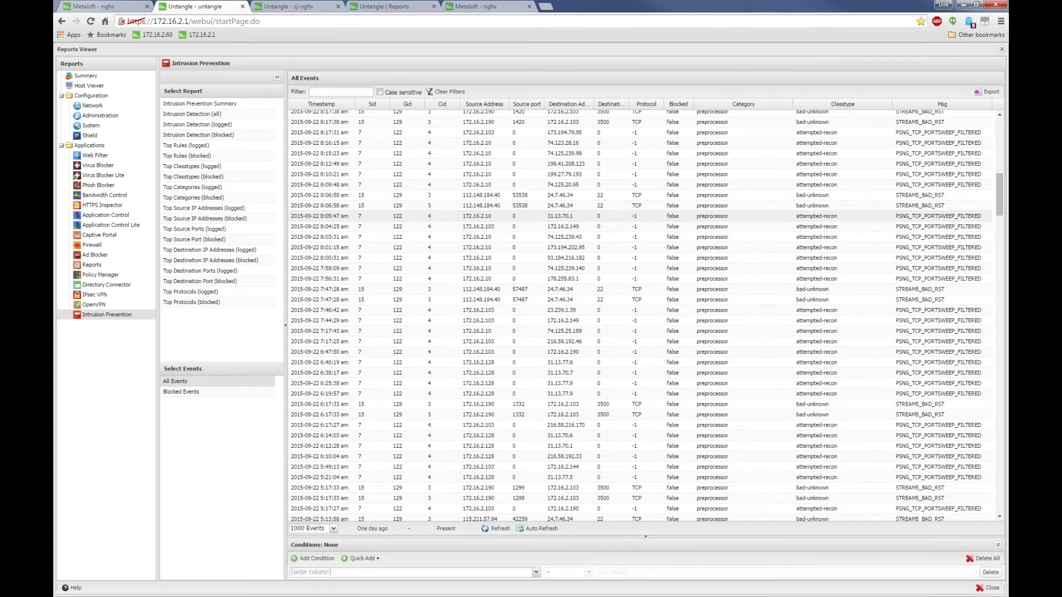
scroll(940, 254, "down", 2)
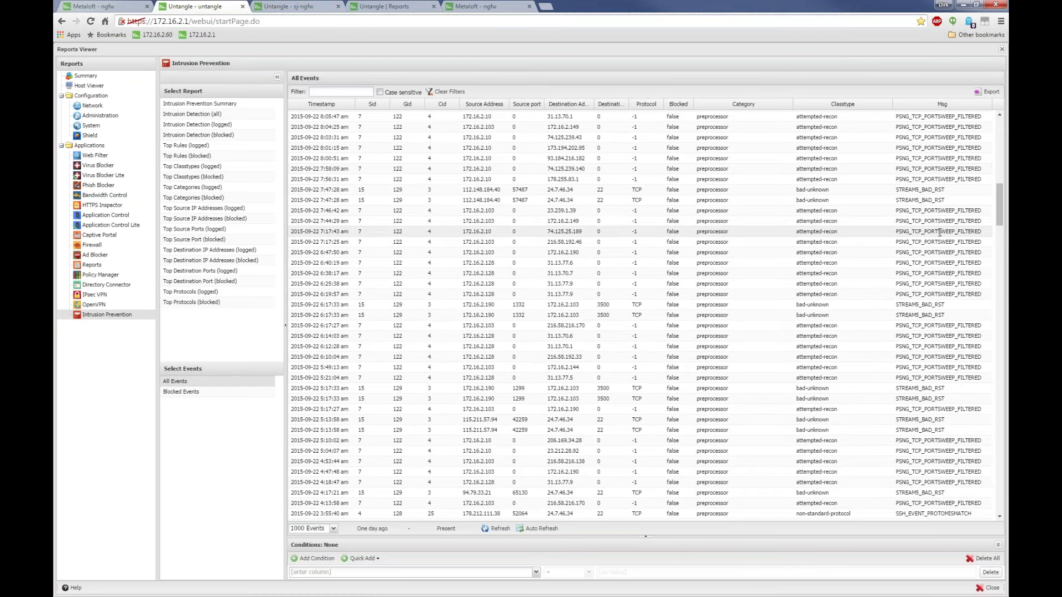
scroll(938, 239, "down", 15)
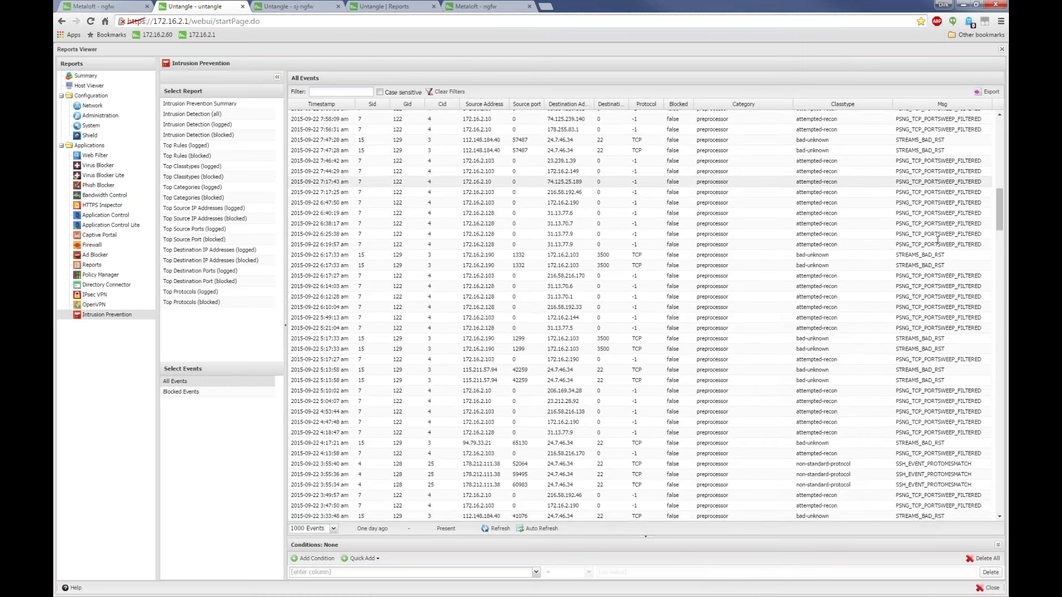
scroll(937, 239, "down", 10)
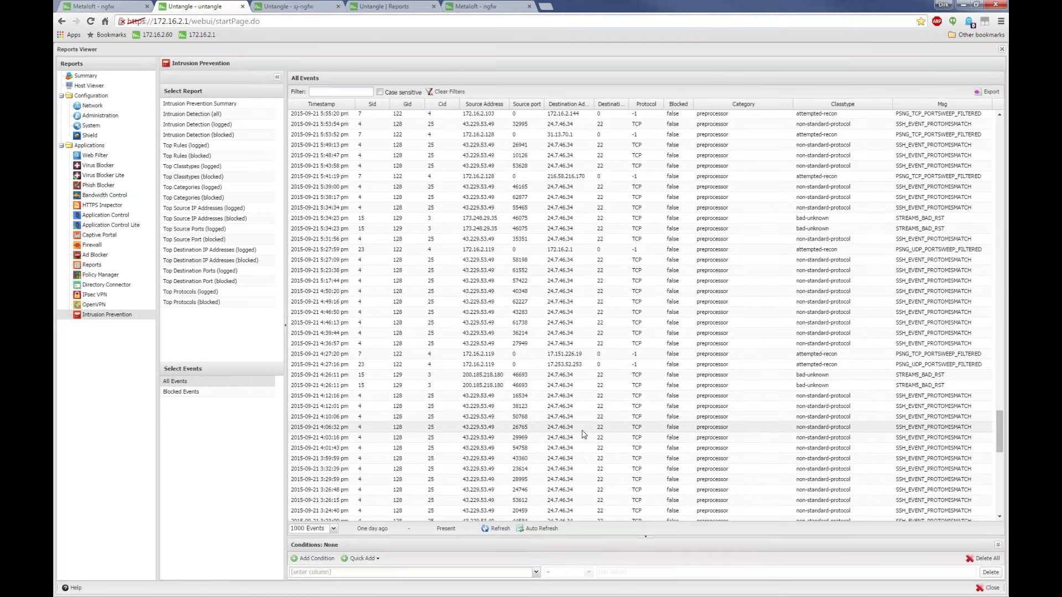
scroll(553, 387, "down", 2)
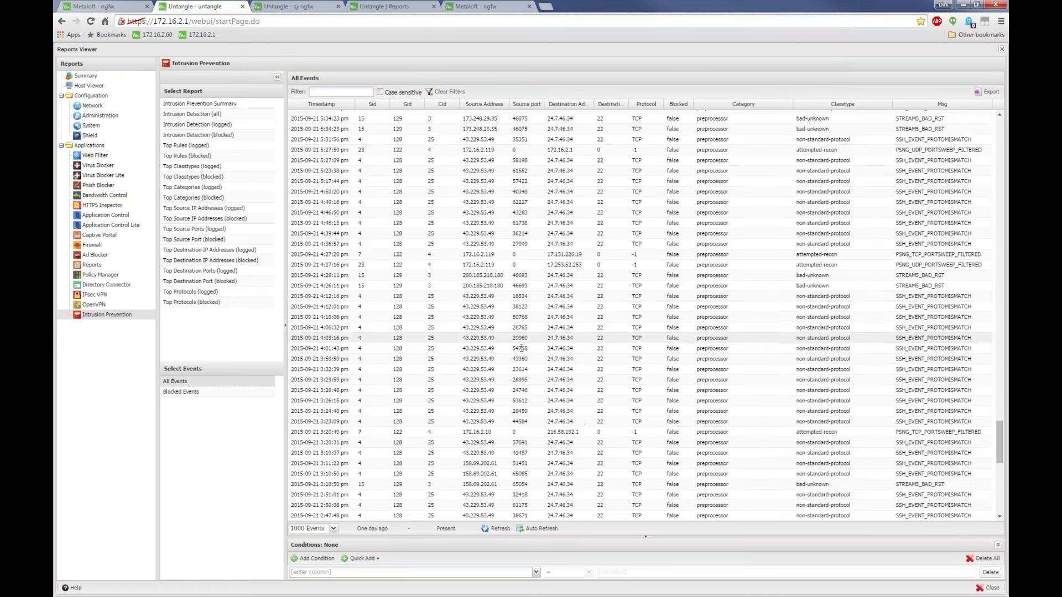
left_click_drag(506, 296, 457, 296)
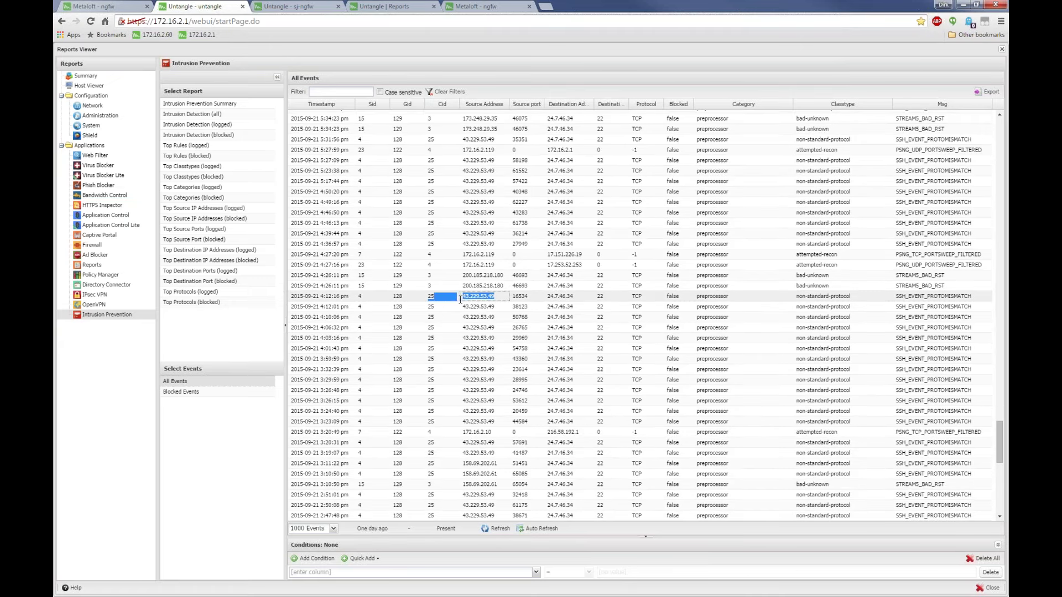
left_click_drag(578, 299, 595, 296)
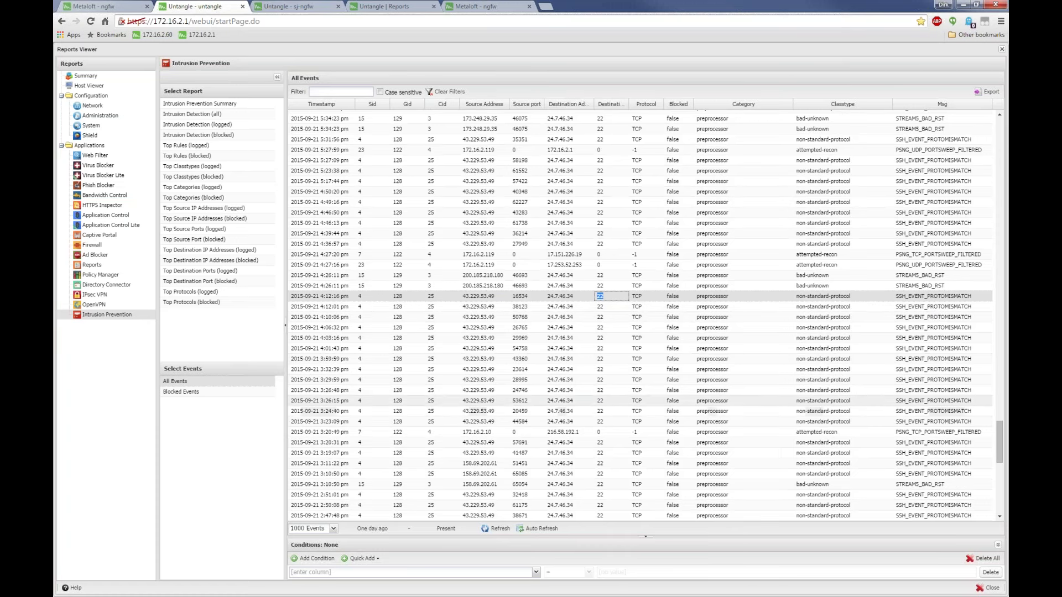
left_click_drag(509, 379, 463, 380)
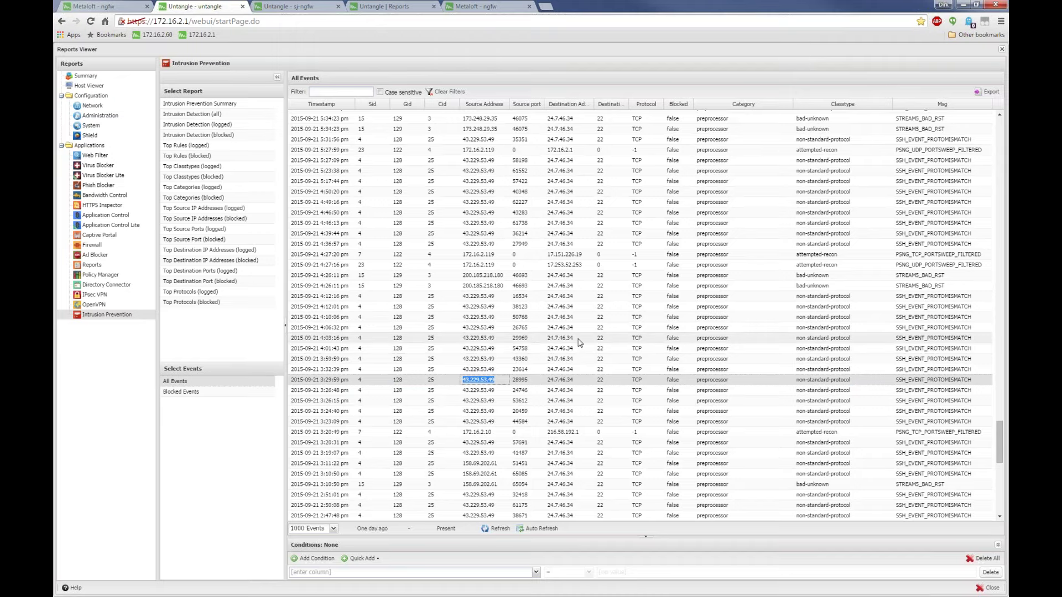
Show the Top Destination IP Addresses (logged) report, led by 24.7.46.34 with 119 hits
scroll(579, 342, "down", 1)
scroll(579, 342, "down", 3)
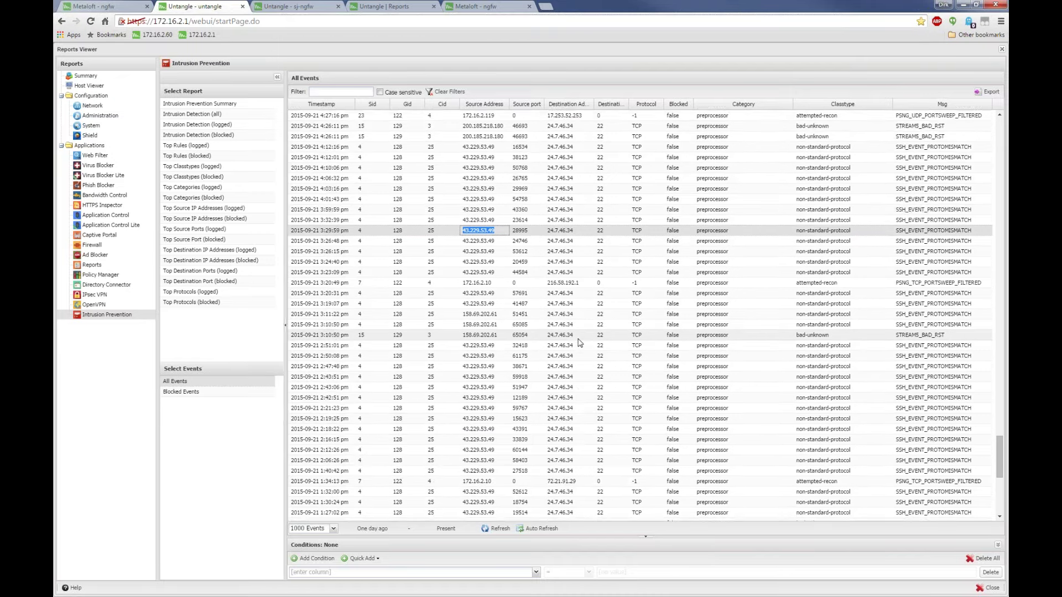
scroll(579, 343, "down", 2)
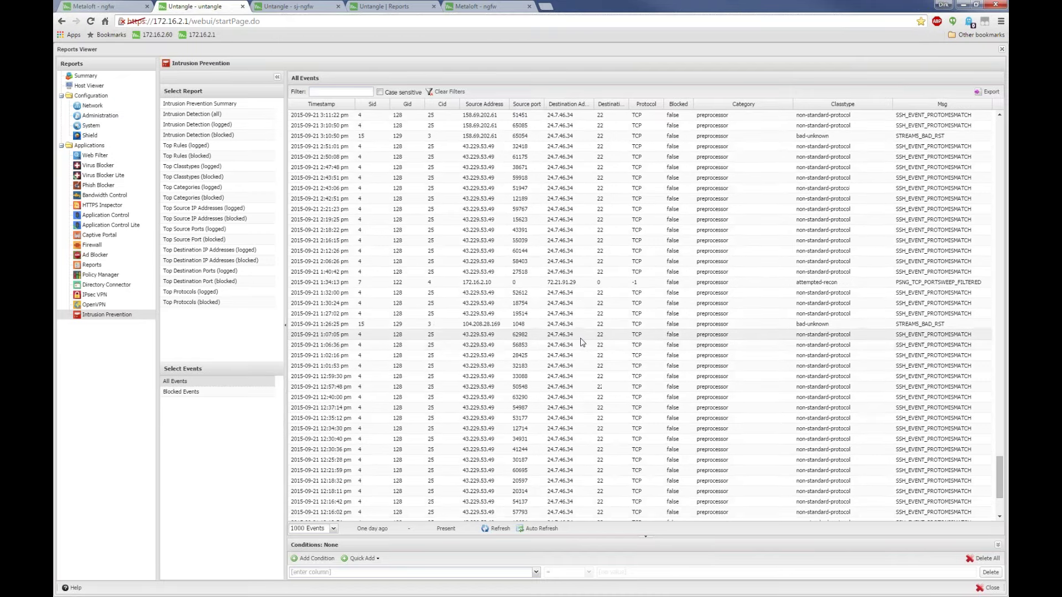
scroll(711, 380, "down", 2)
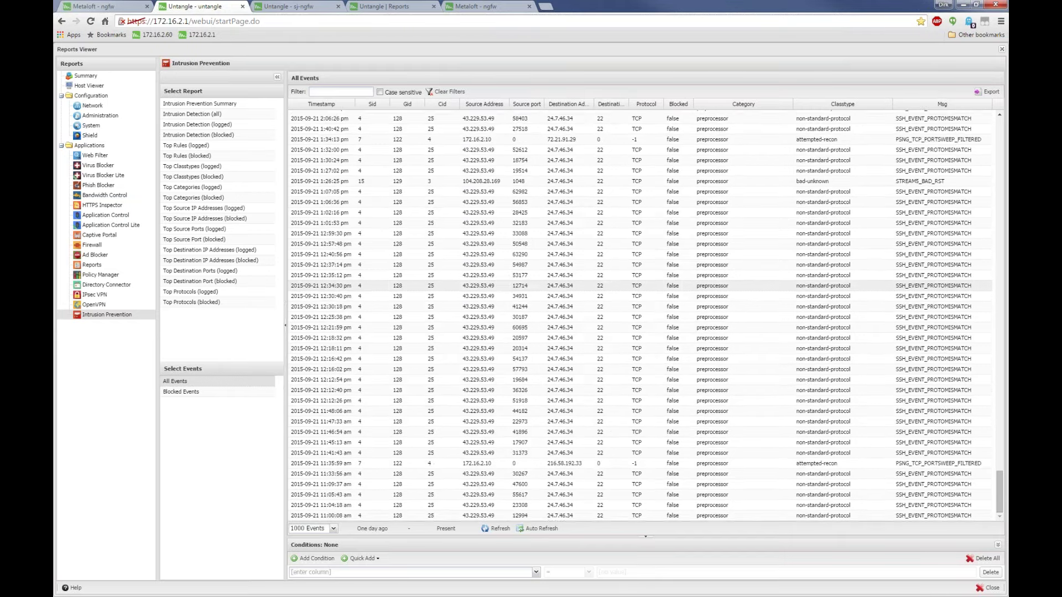
scroll(712, 380, "up", 10)
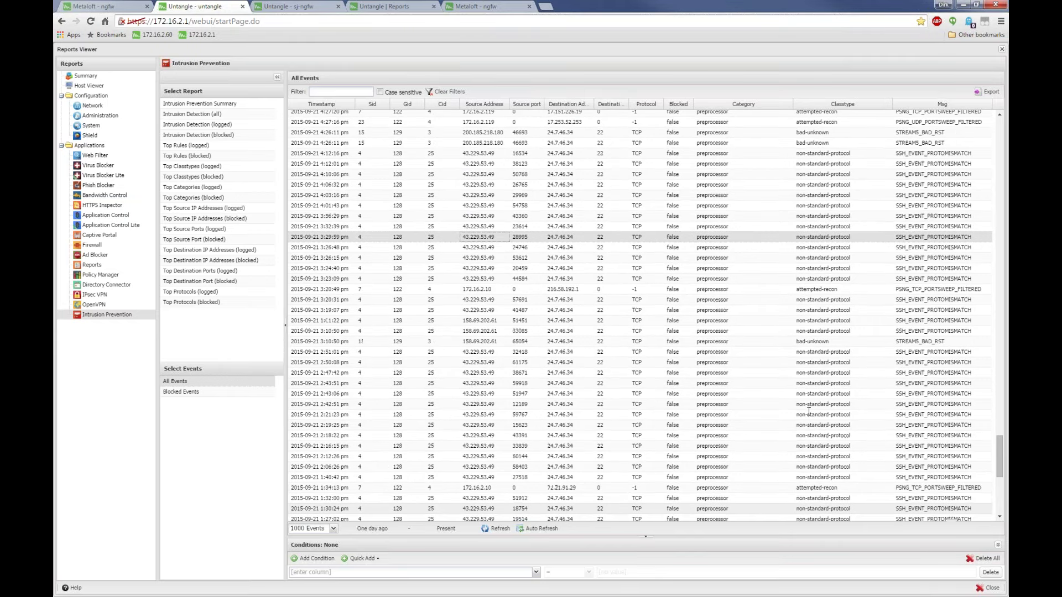
left_click(188, 249)
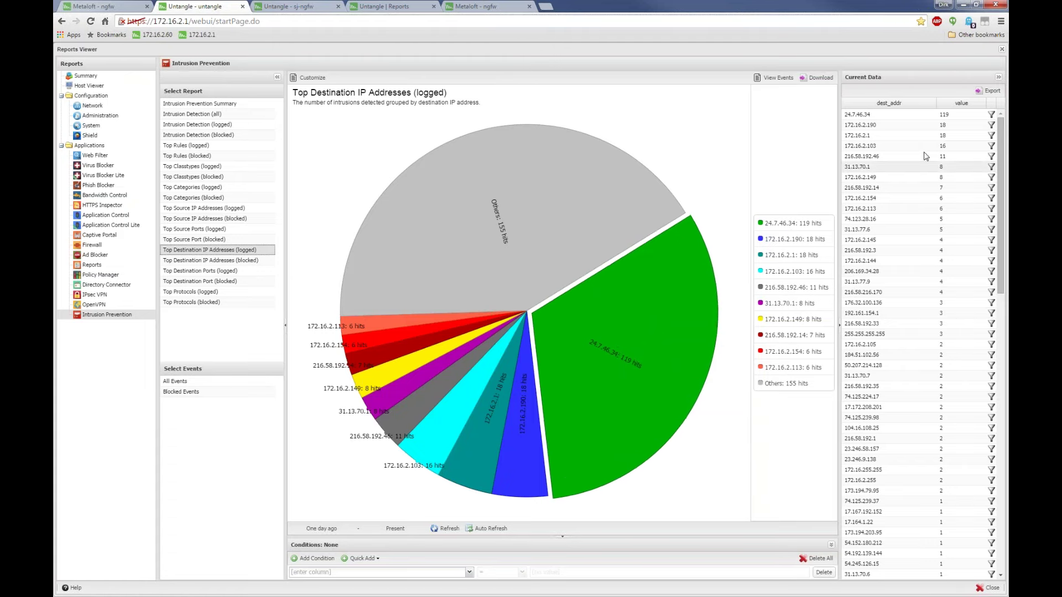
Filter the reports to destination 172.16.2.190 and list all its events
left_click(991, 124)
left_click(663, 348)
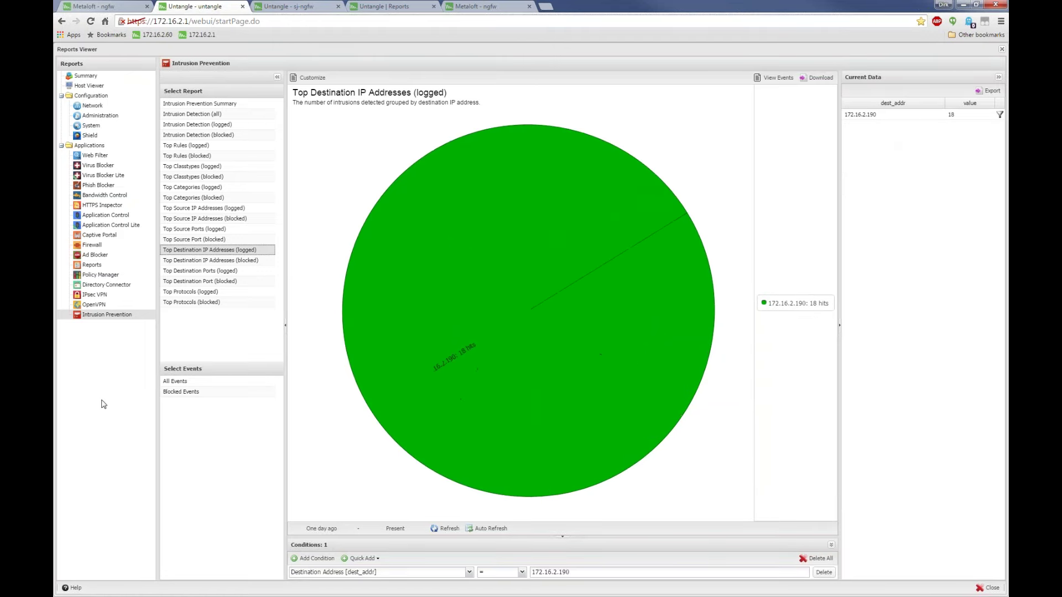
left_click(196, 383)
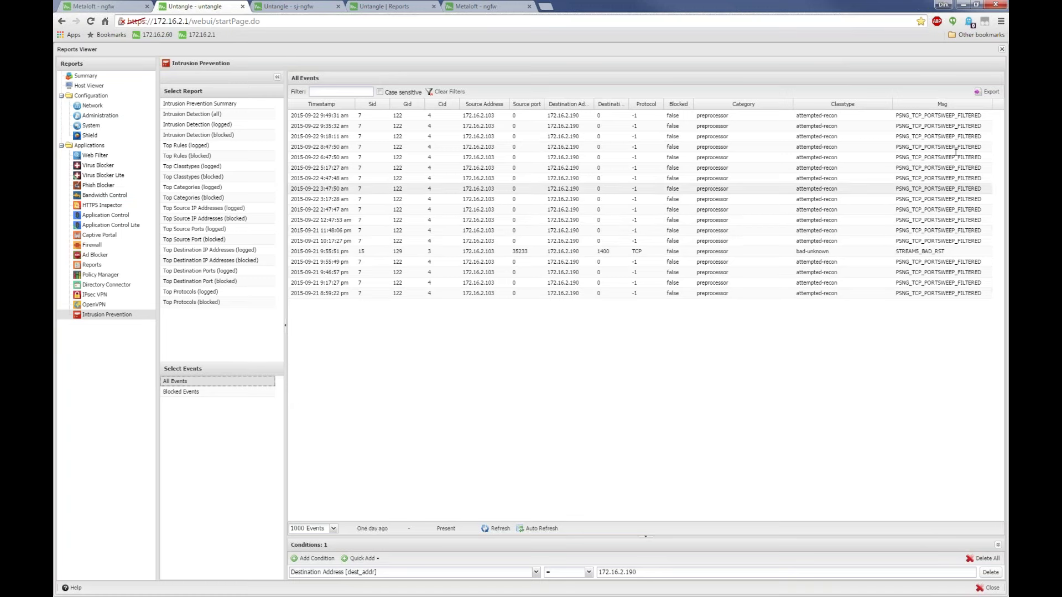
Review the Top Rules (logged) report for 172.16.2.190, then close the Reports Viewer
left_click_drag(982, 178, 903, 178)
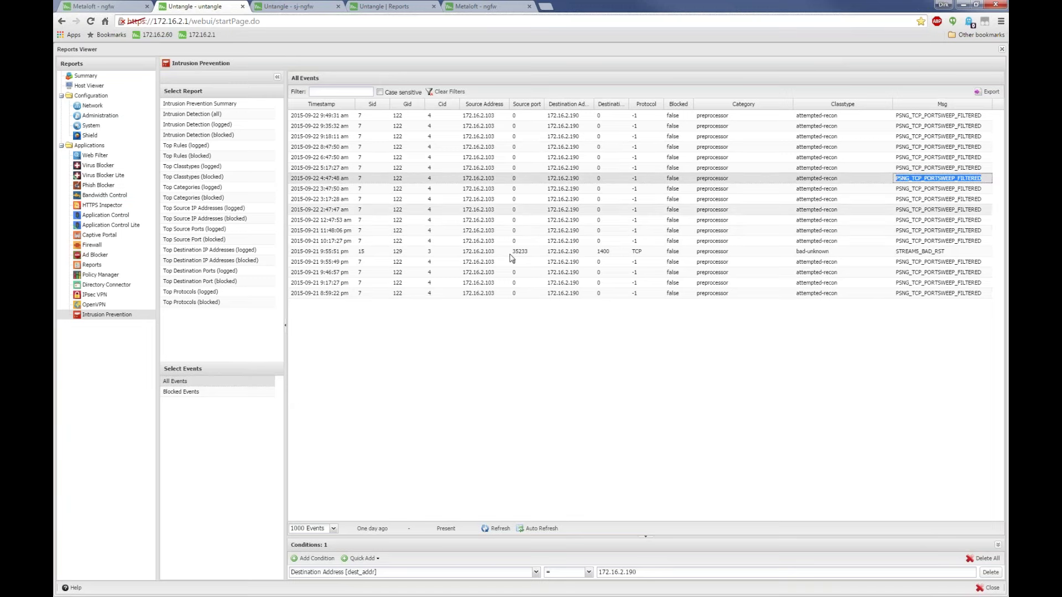
left_click(199, 146)
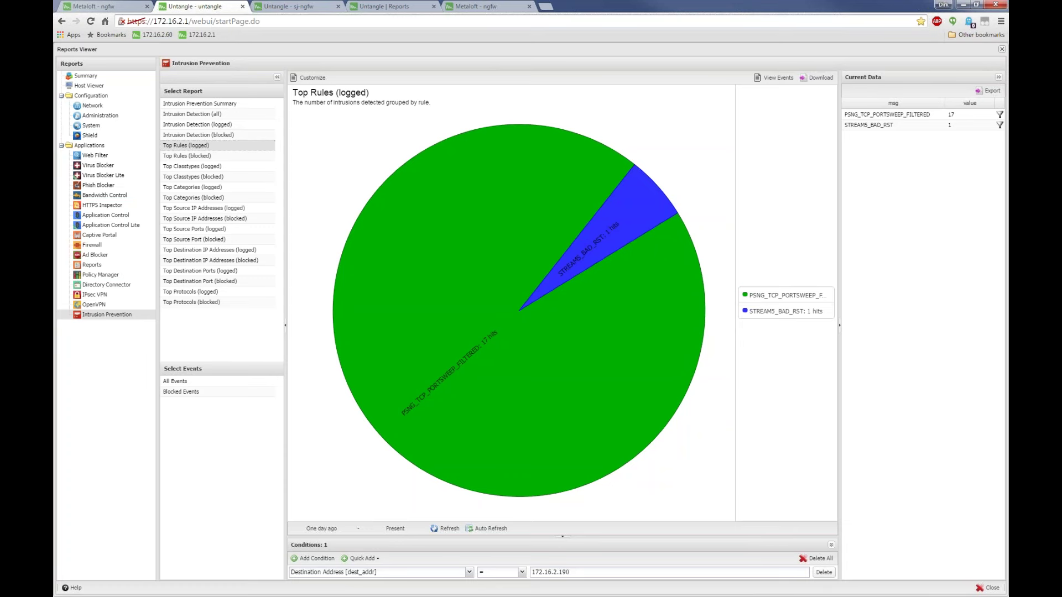
left_click(1001, 49)
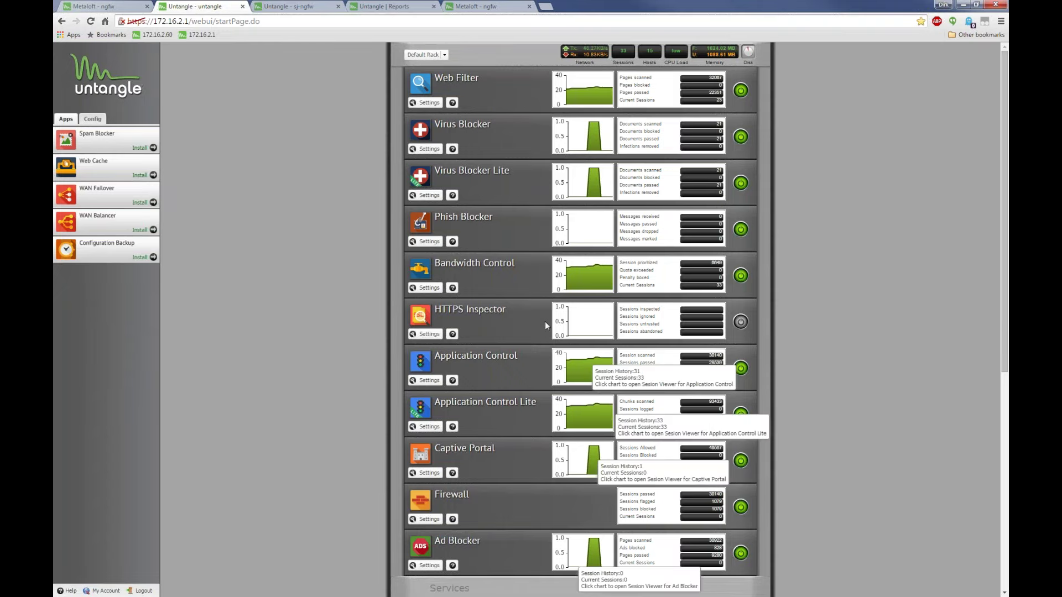
Switch to the sj-ngfw firewall tab, dismiss its Reports Viewer, and return the rack to the top
scroll(545, 325, "down", 1)
scroll(546, 321, "down", 6)
scroll(484, 308, "up", 1)
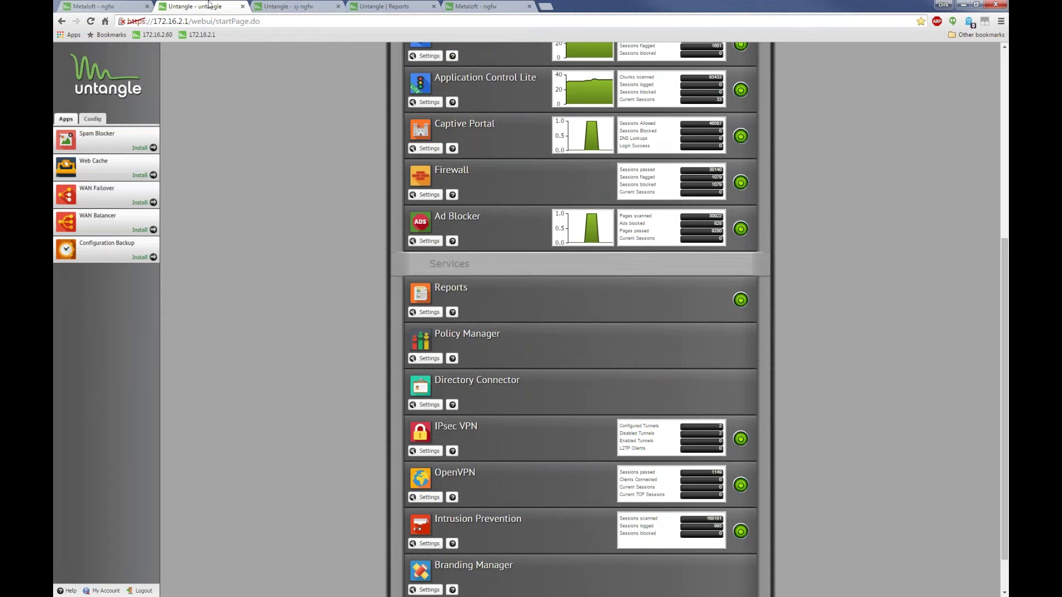
left_click(288, 6)
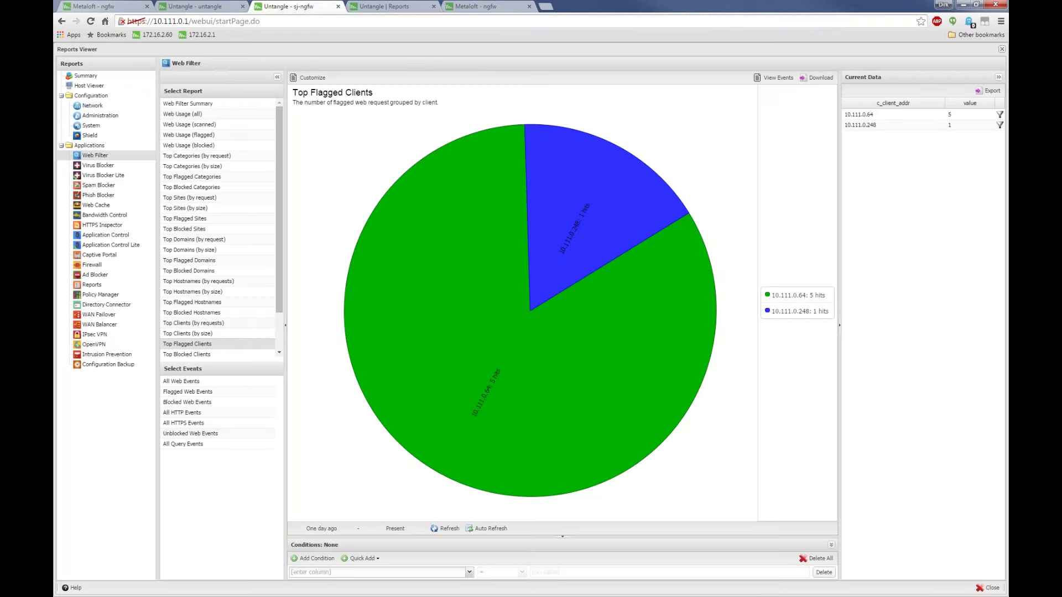
key("Escape")
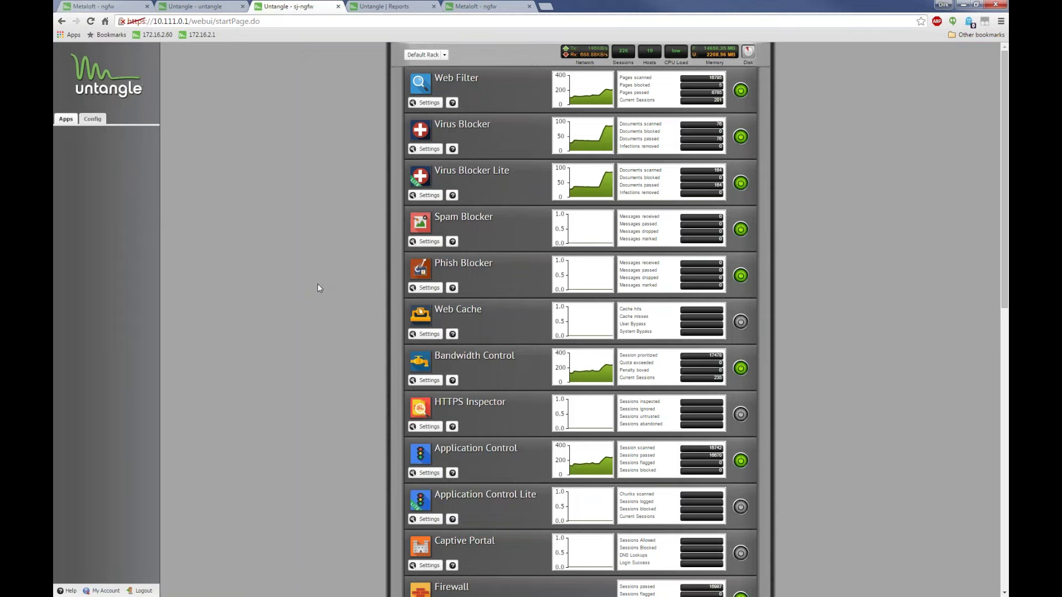
scroll(318, 283, "down", 9)
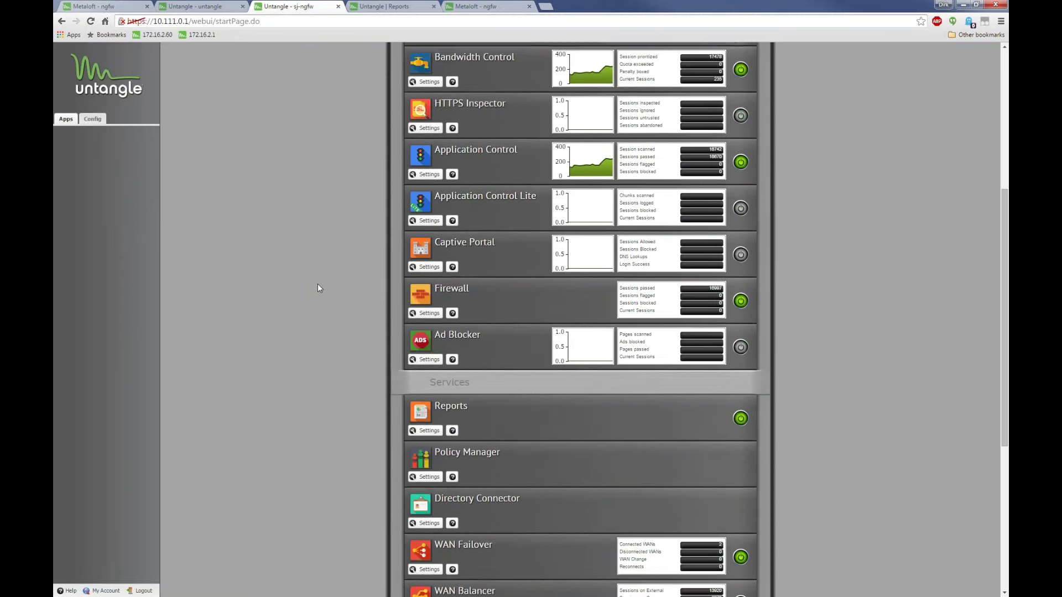
scroll(305, 235, "up", 10)
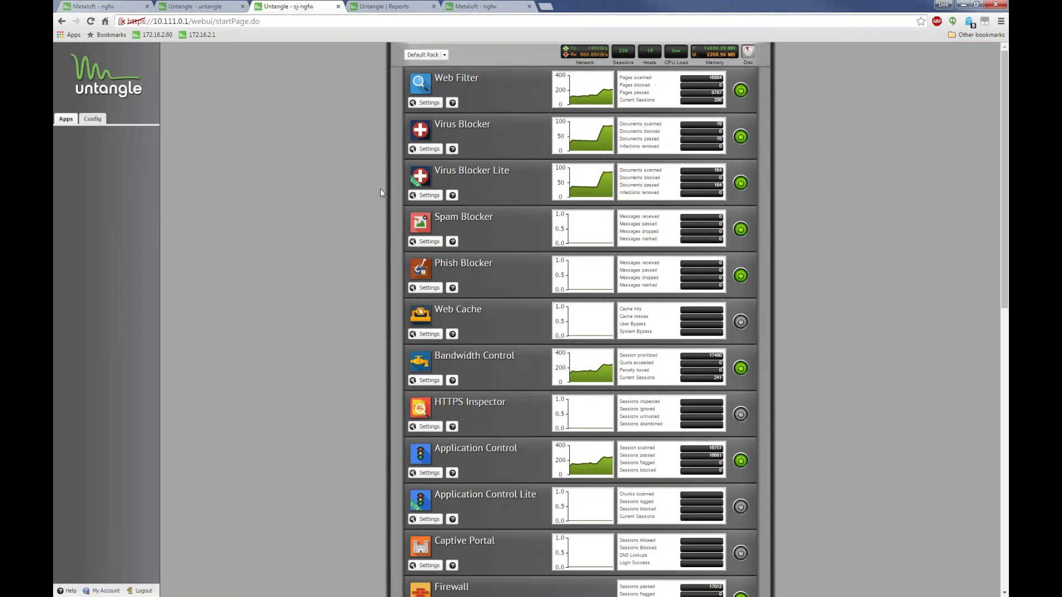
In Web Filter reports, view Top Usernames, then Top Hostnames (by requests) led by admins-iMac at 12192
left_click(429, 103)
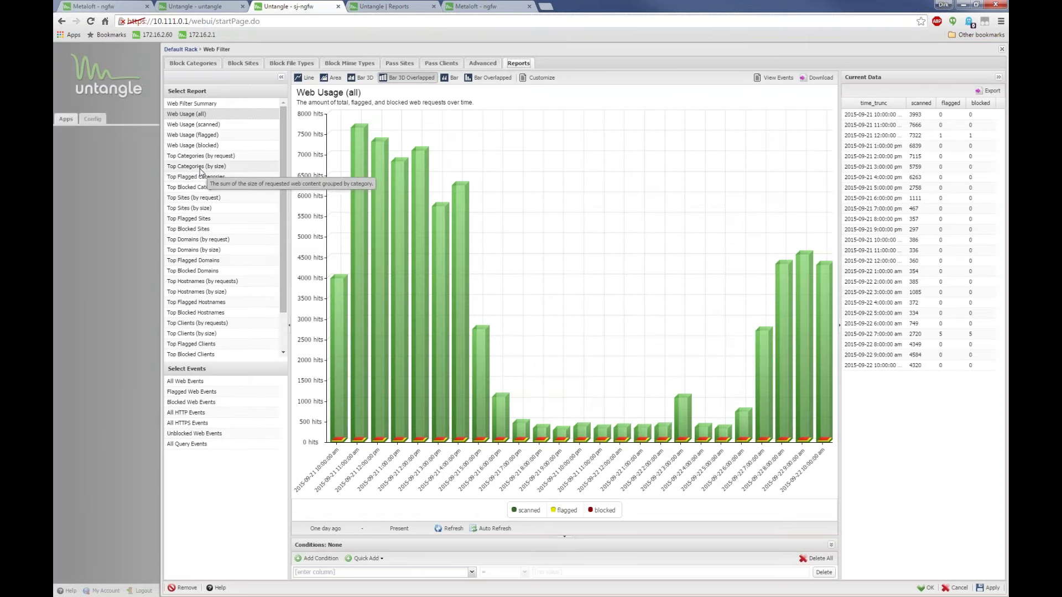
scroll(201, 172, "down", 2)
left_click(211, 321)
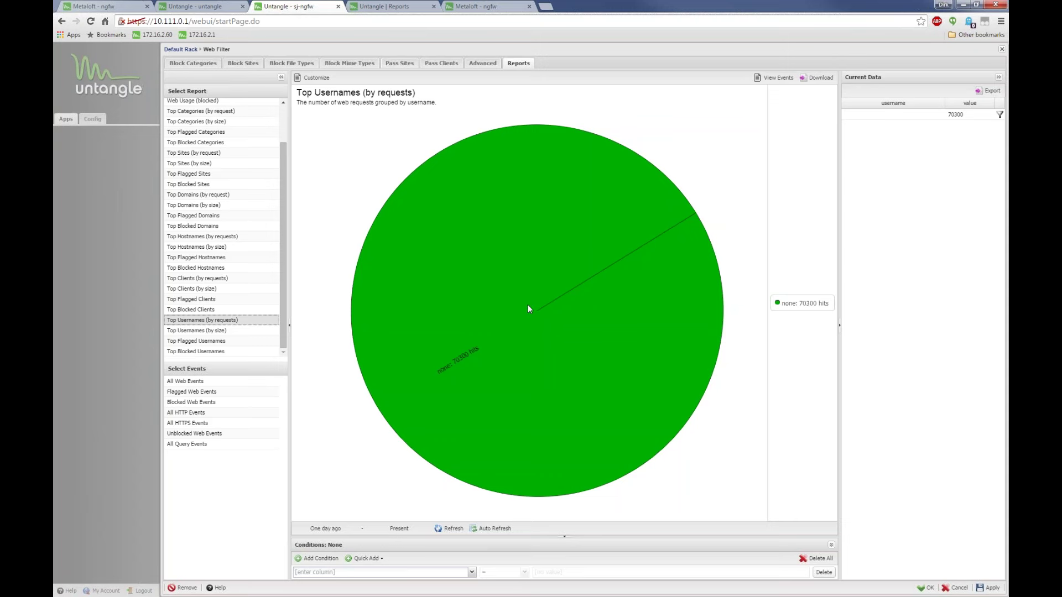
scroll(202, 221, "up", 3)
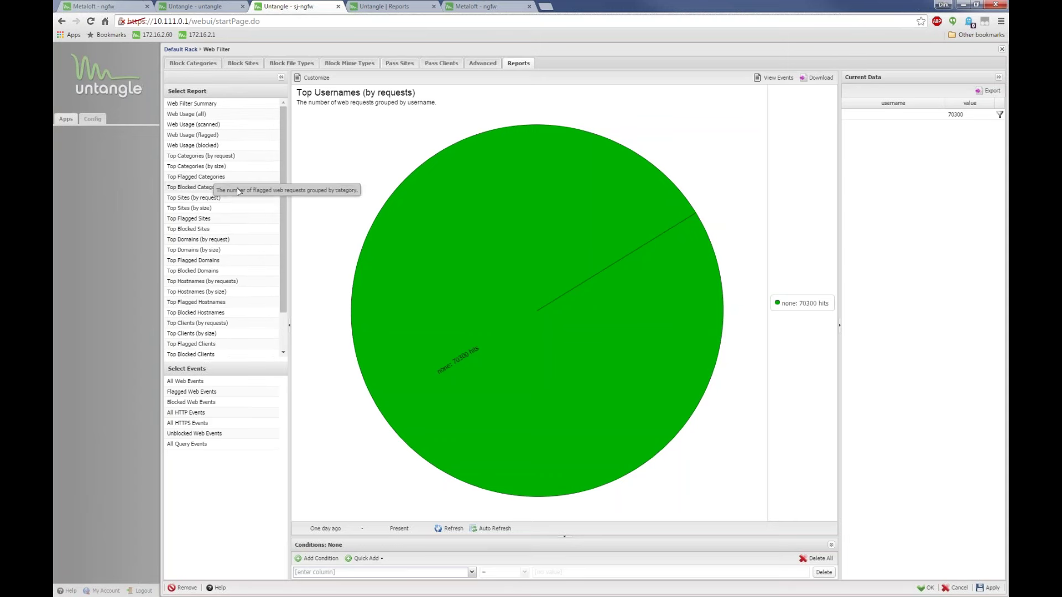
left_click(201, 282)
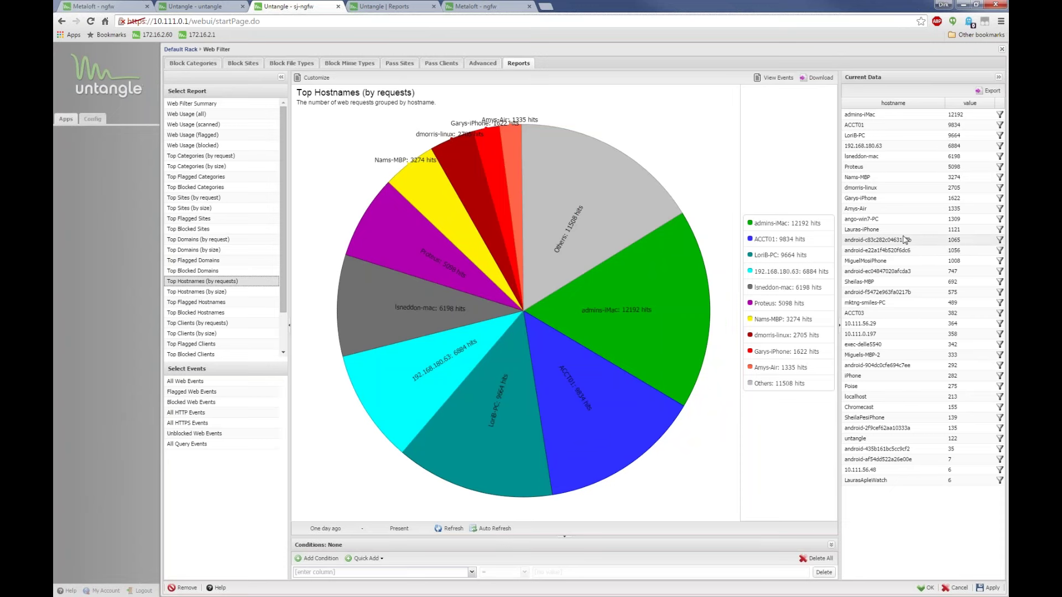
Add a Username condition with the user's name to Top Hostnames, then close the Web Filter panel
left_click(484, 448)
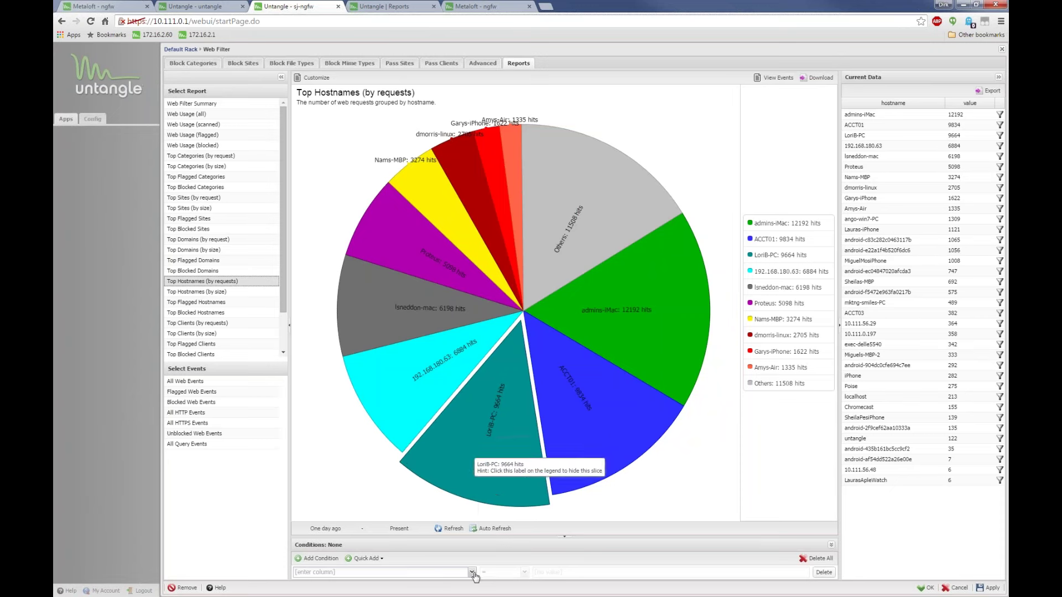
left_click(473, 574)
scroll(426, 511, "down", 6)
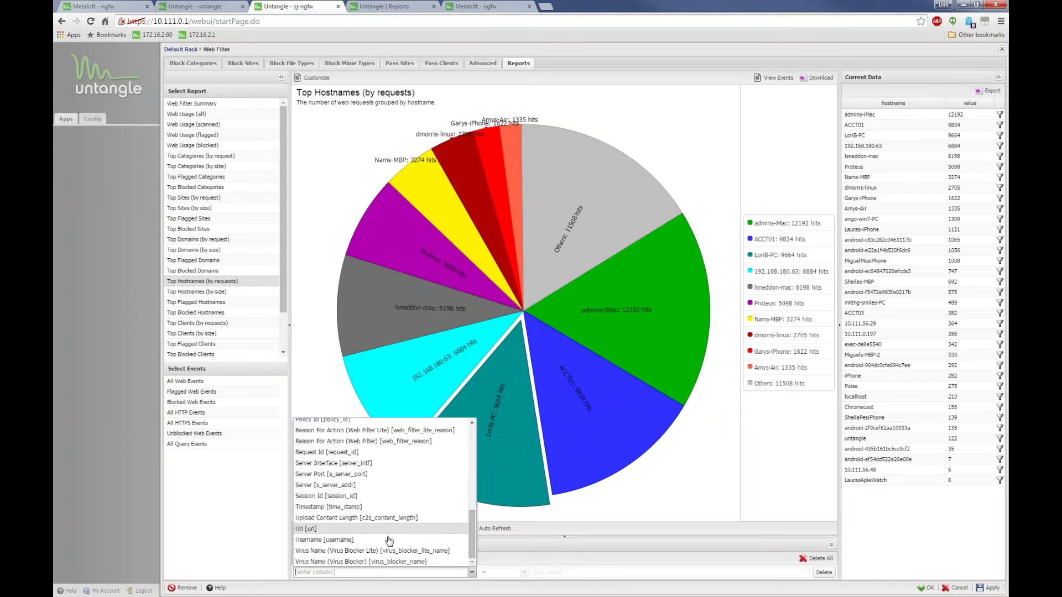
left_click(386, 540)
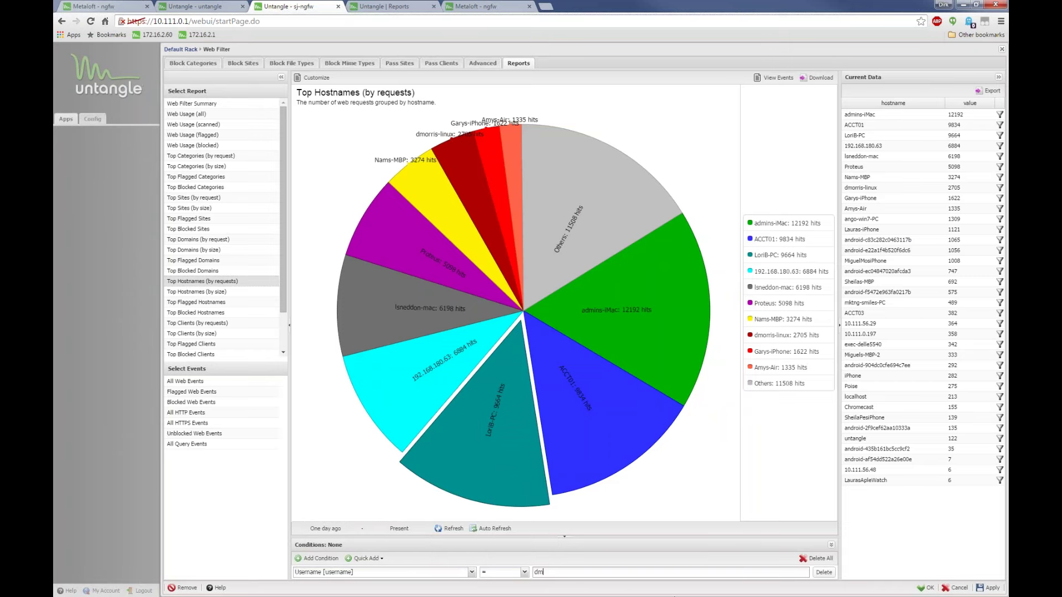
key("Return")
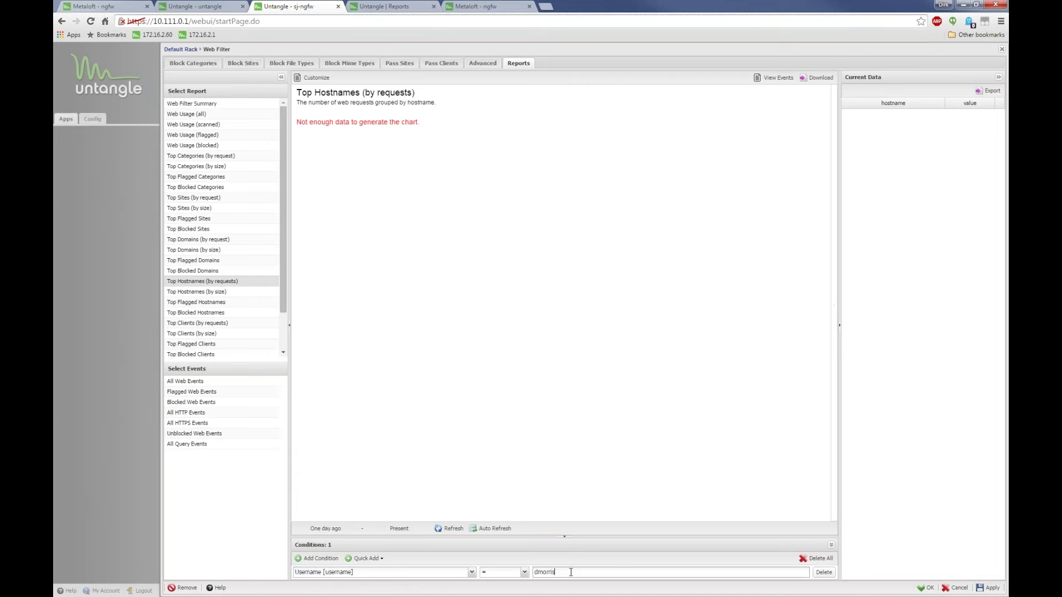
left_click_drag(571, 572, 535, 574)
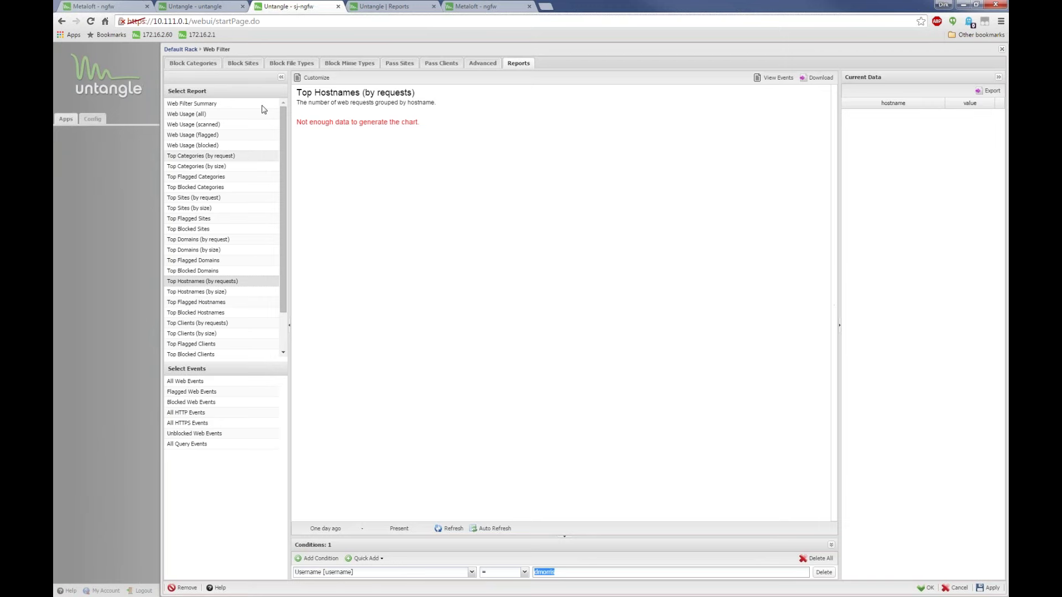
left_click(1001, 51)
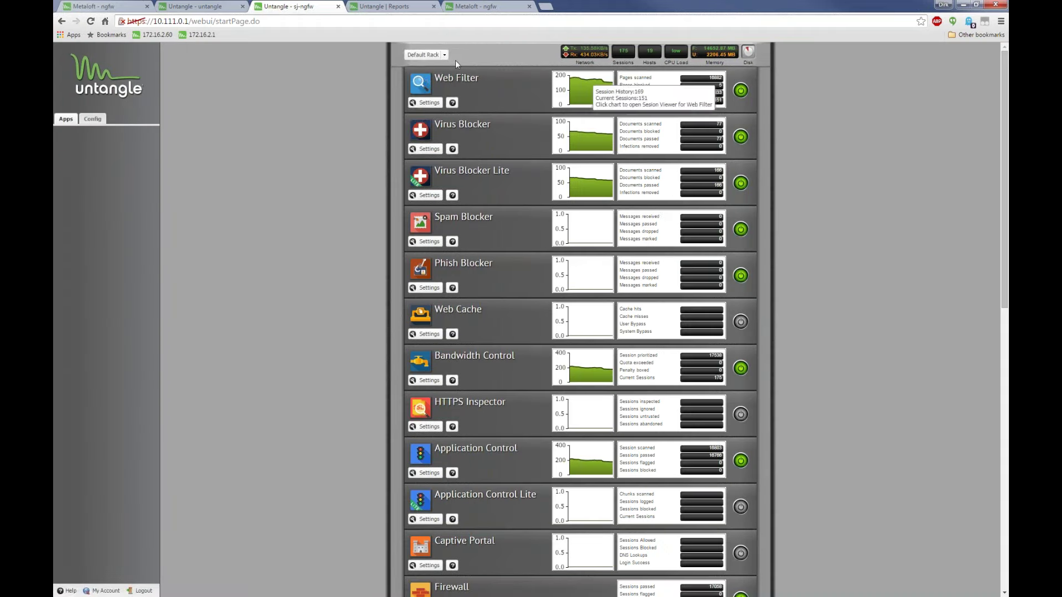
Open the Host Viewer and widen the MAC Address and MAC Vendor columns
left_click(445, 56)
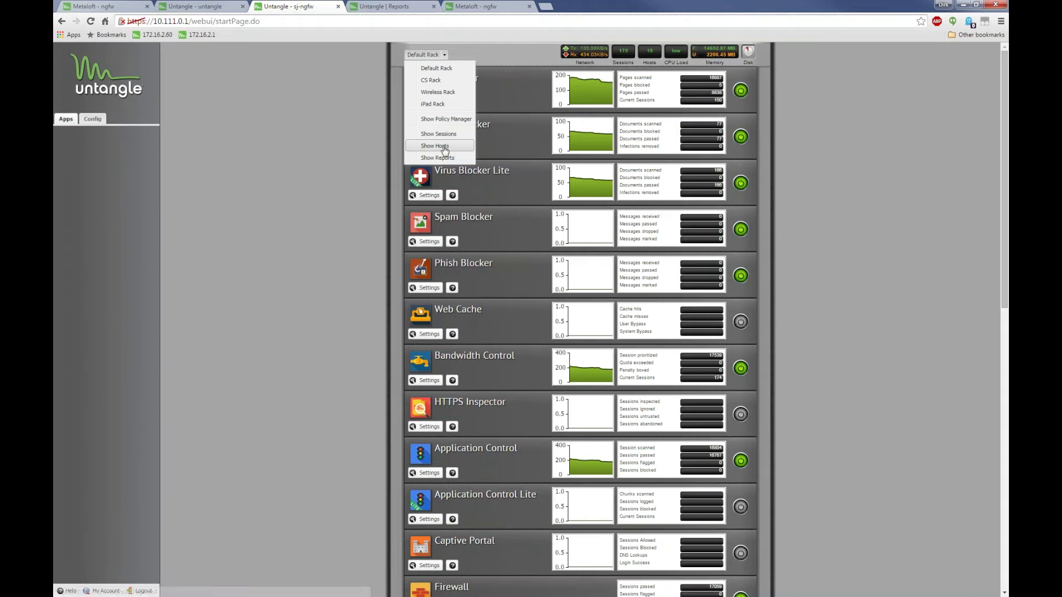
key("Return")
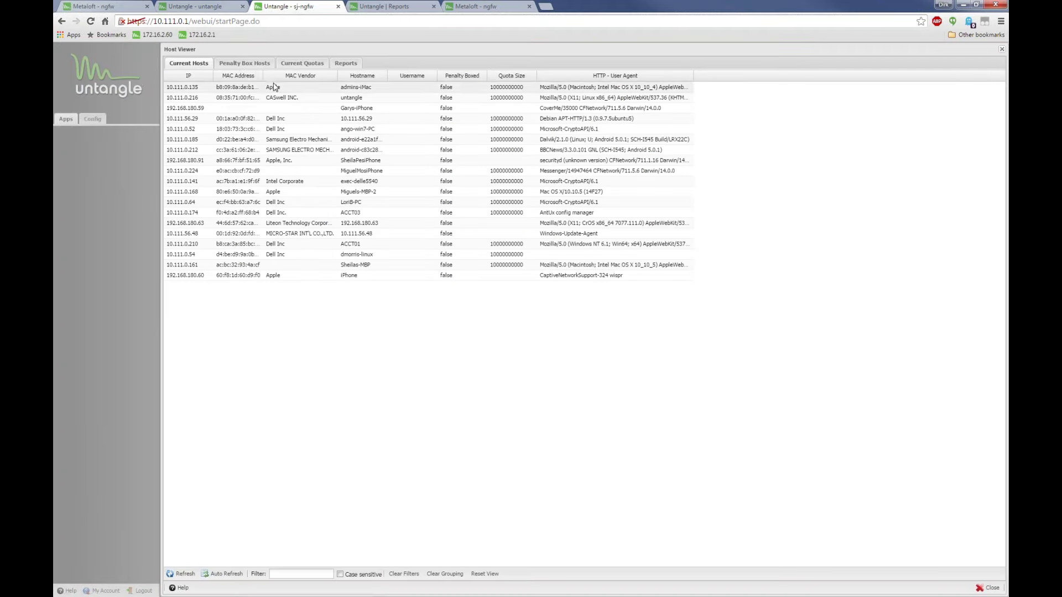
left_click_drag(262, 76, 331, 76)
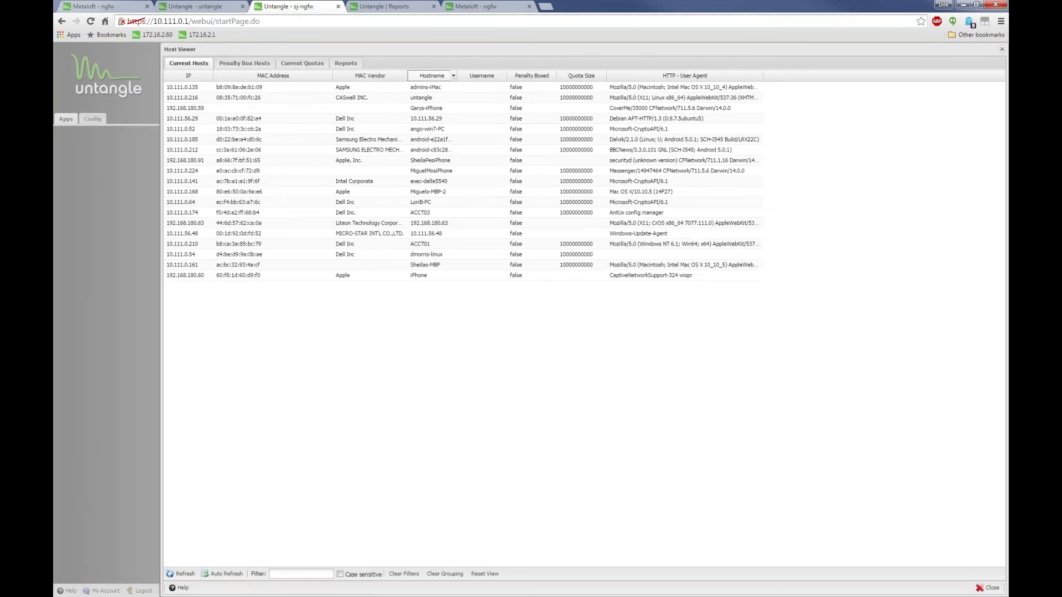
left_click_drag(409, 76, 443, 76)
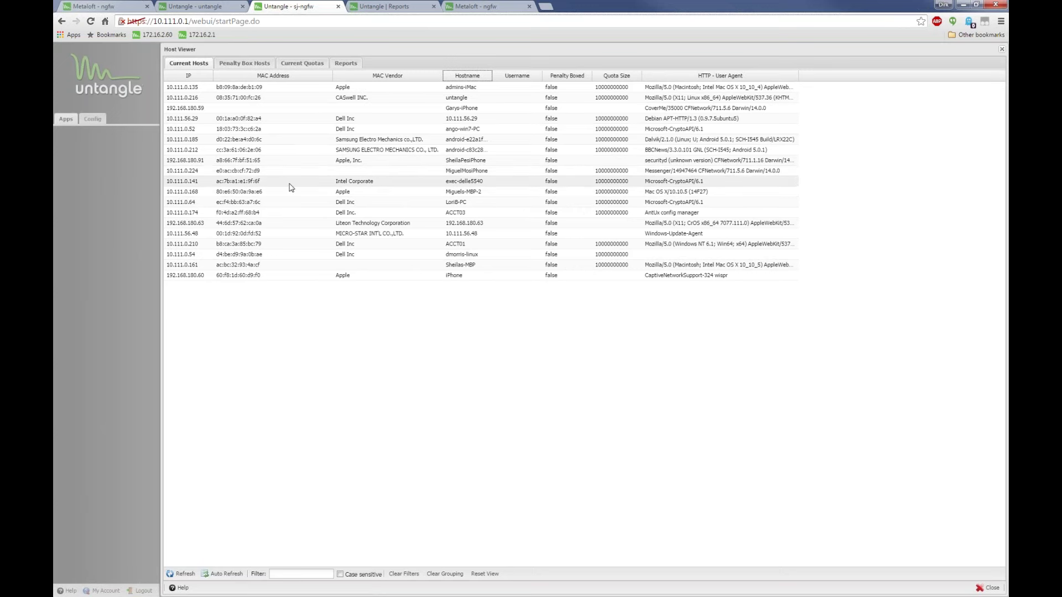
Inspect host 10.111.0.224's MAC address and Apple, Inc. vendor, narrow the column, and close Host Viewer
left_click_drag(273, 171, 213, 170)
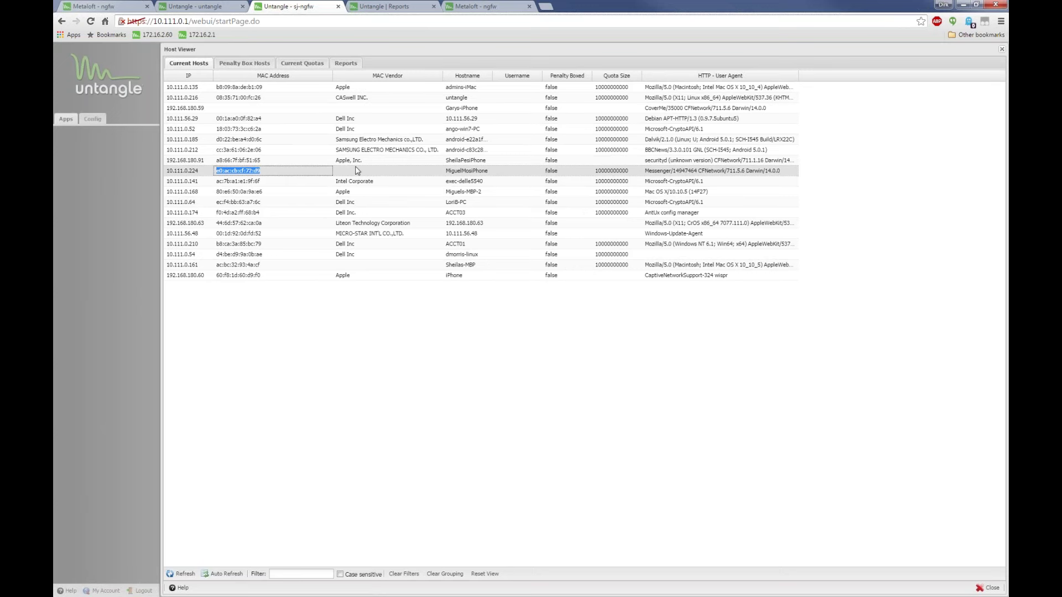
left_click_drag(362, 160, 333, 157)
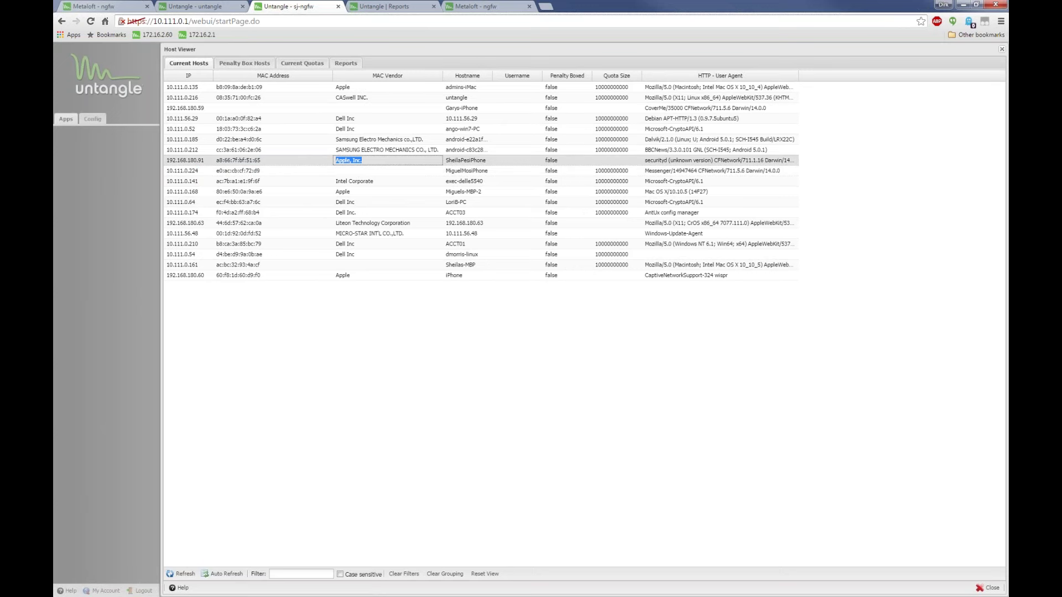
left_click(284, 170)
left_click(360, 172)
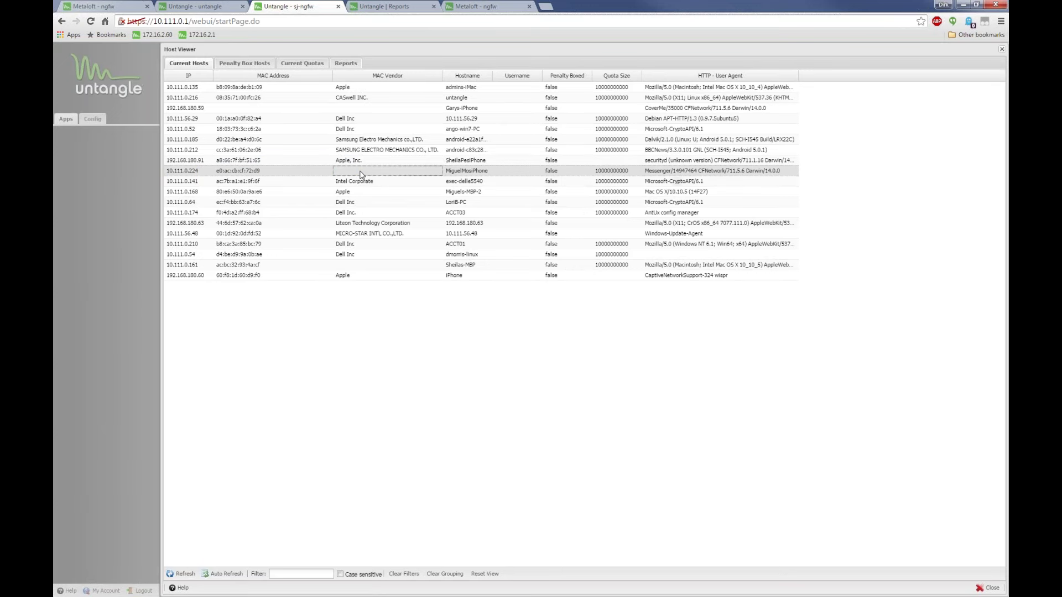
left_click_drag(294, 171, 216, 170)
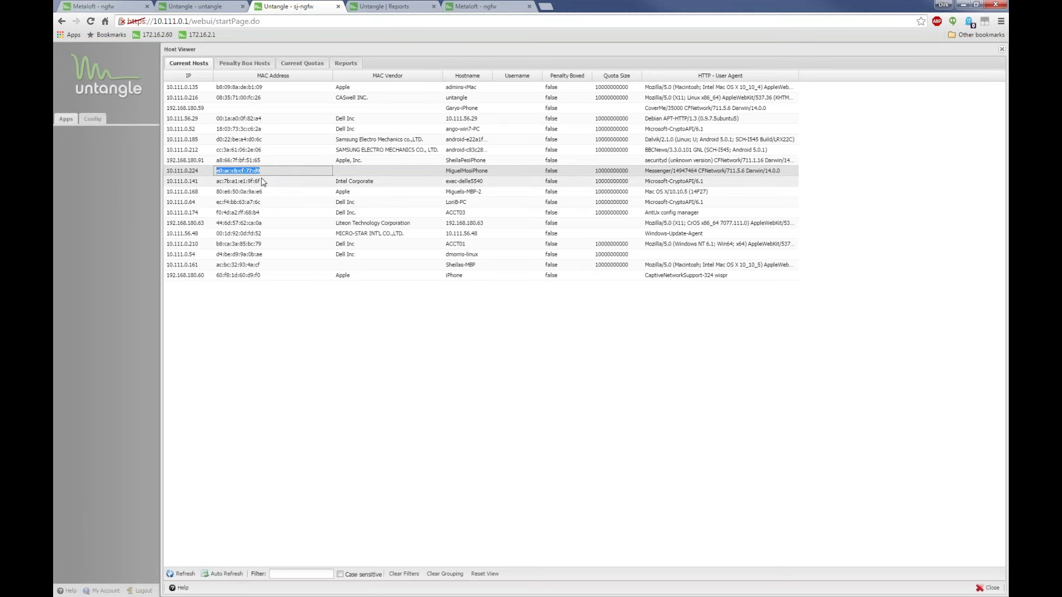
left_click(369, 172)
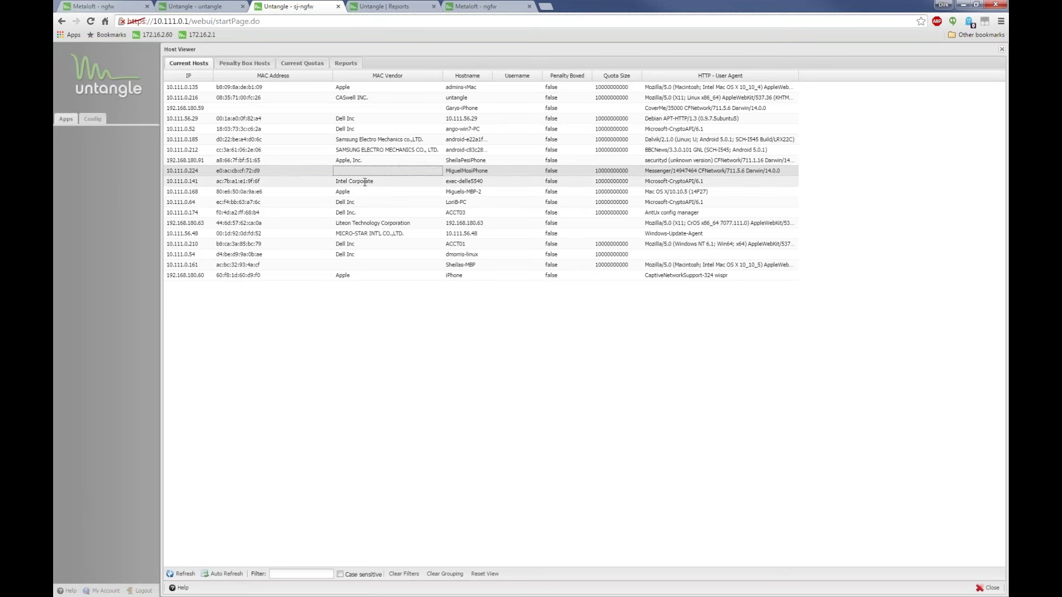
left_click(283, 172)
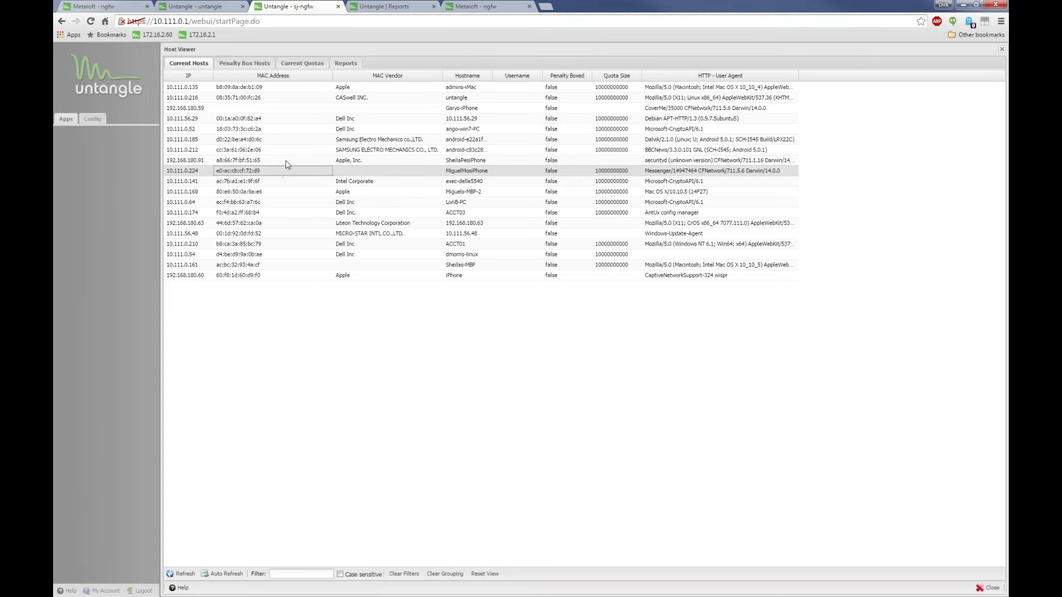
left_click_drag(334, 74, 280, 74)
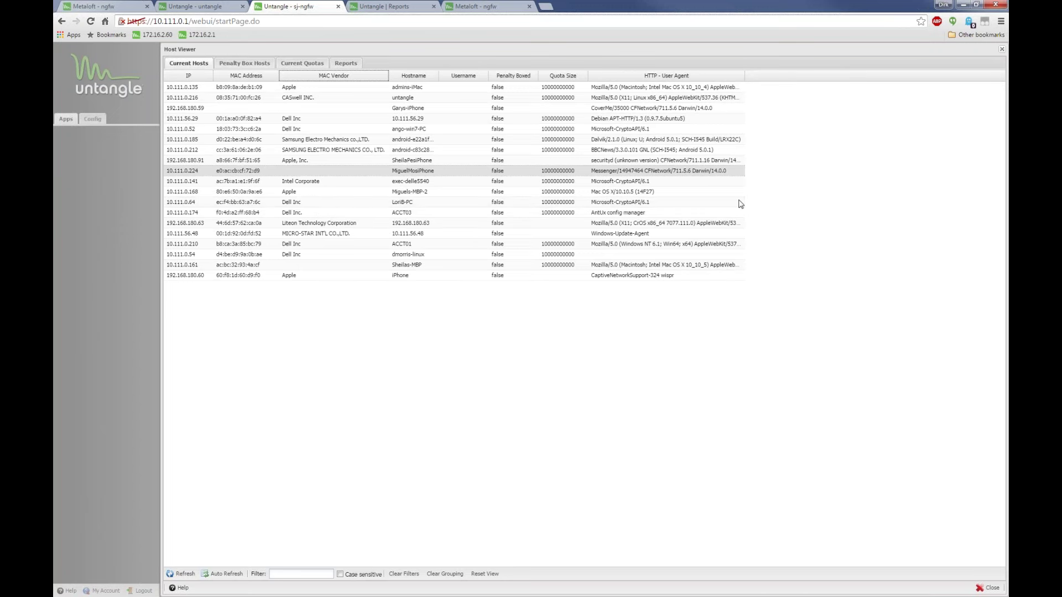
left_click(1001, 48)
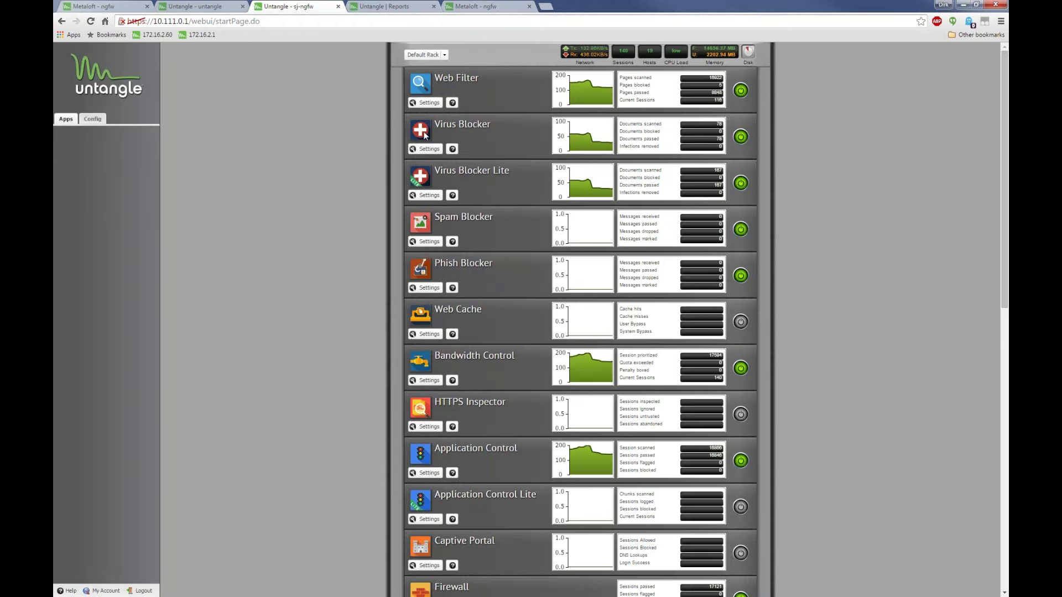
View the Web Filter Block Categories, close the settings, then reopen the Web Filter settings
left_click(431, 103)
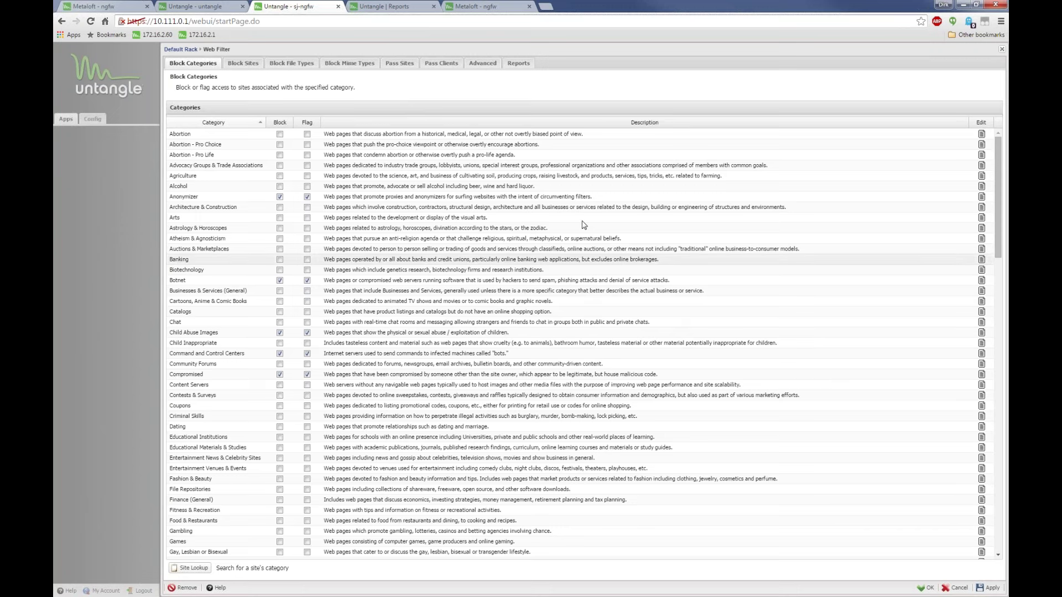
left_click(1001, 49)
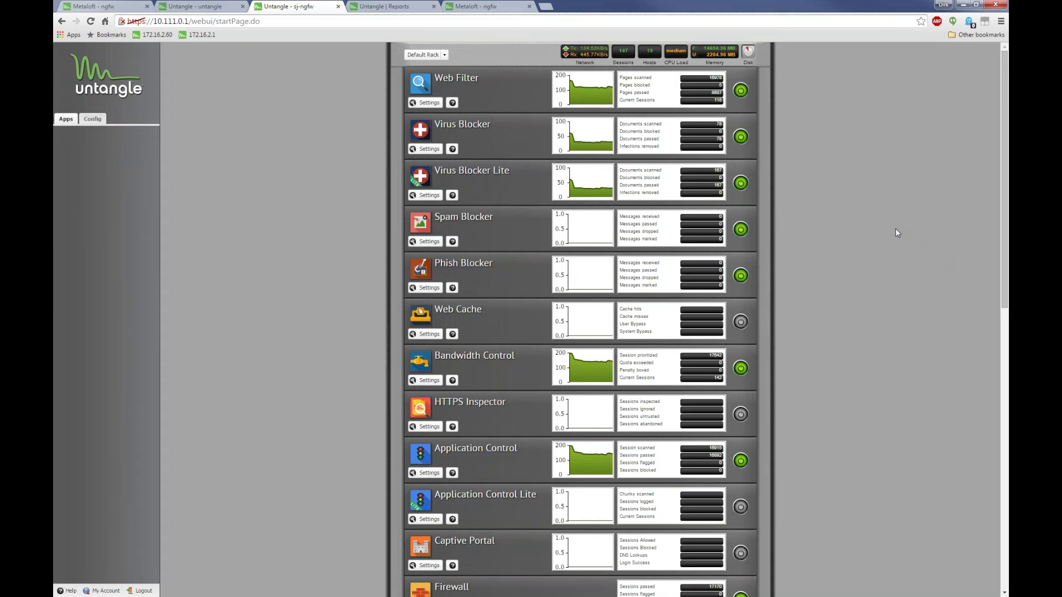
left_click(424, 103)
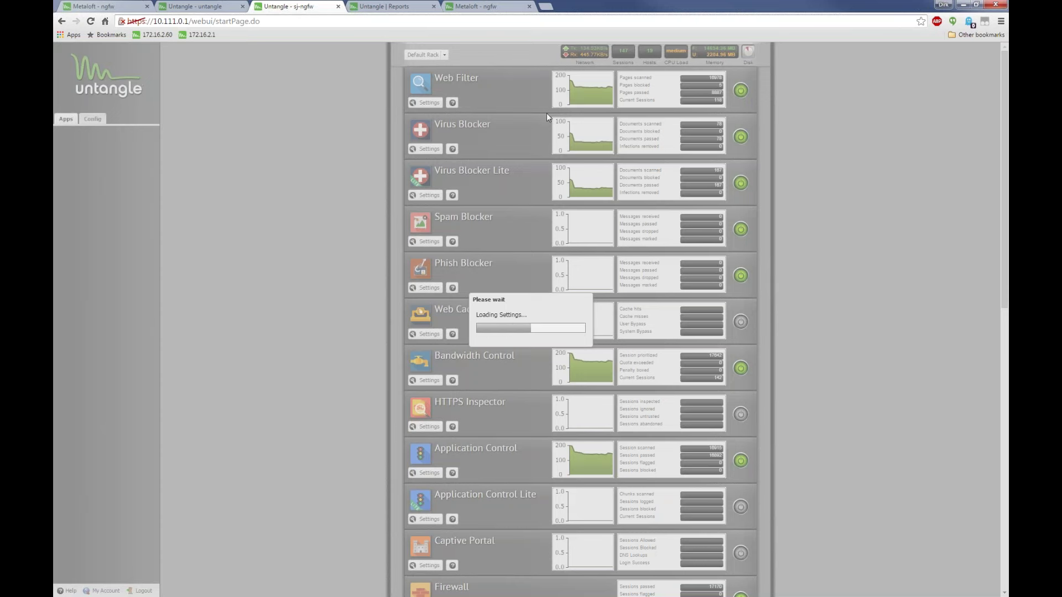
On the untangle server tab, briefly open Web Filter settings, then show reports from Default Rack
left_click(188, 5)
scroll(430, 105, "up", 6)
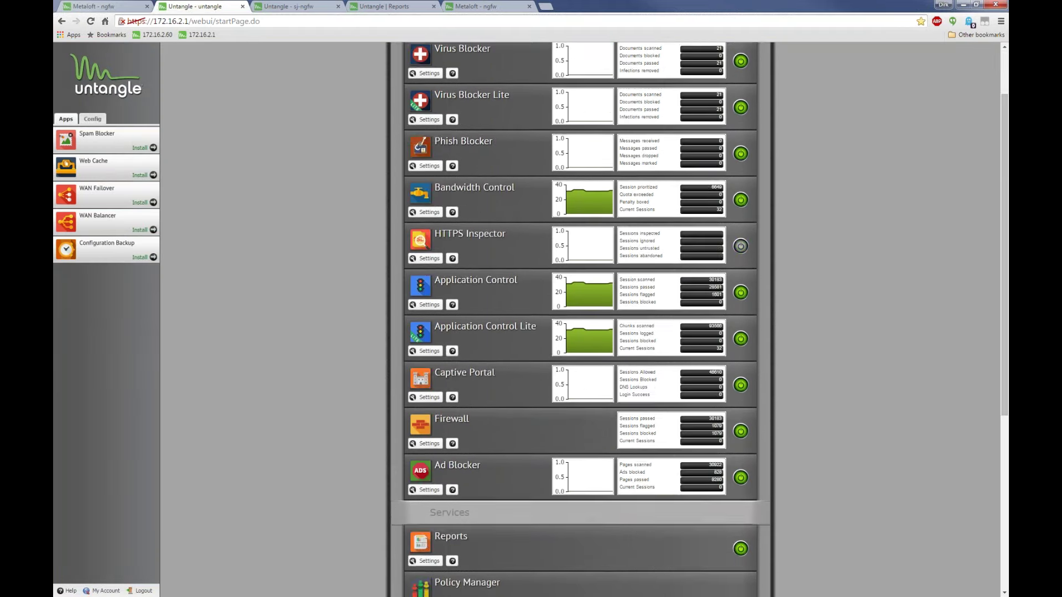
left_click(430, 103)
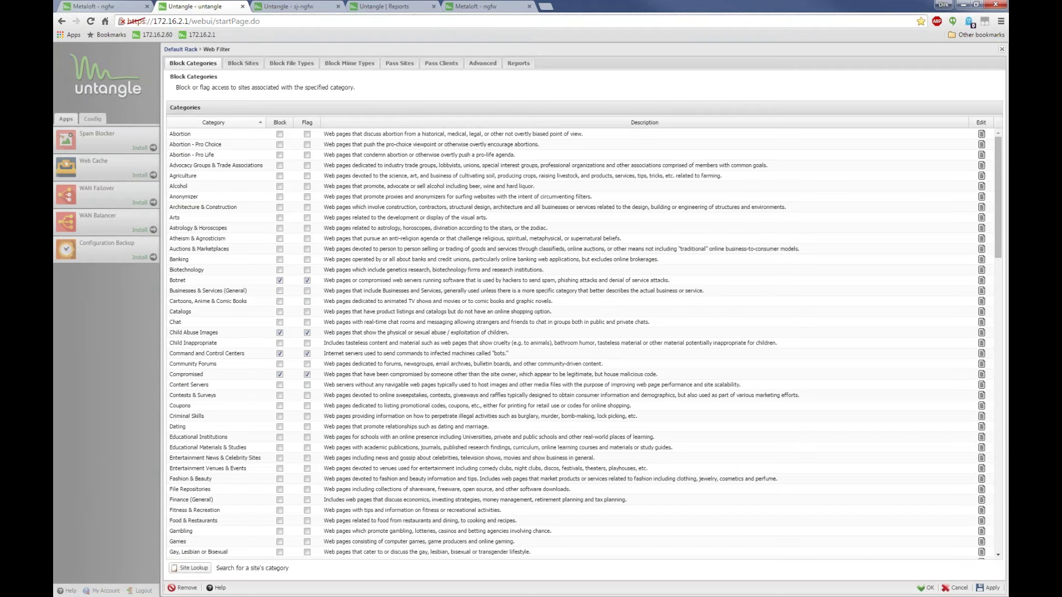
left_click(1001, 50)
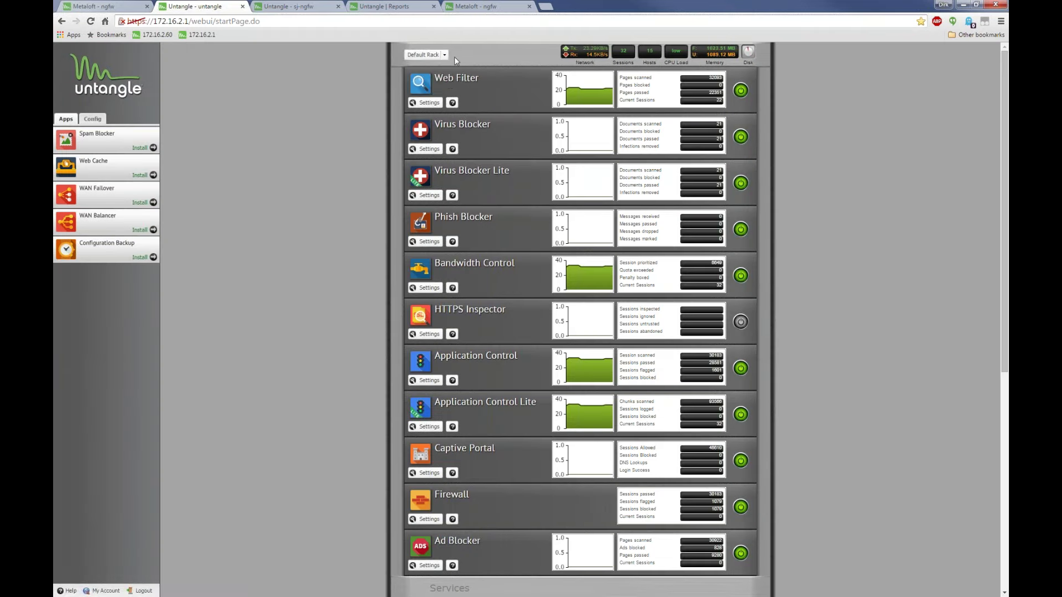
left_click(444, 55)
left_click(449, 123)
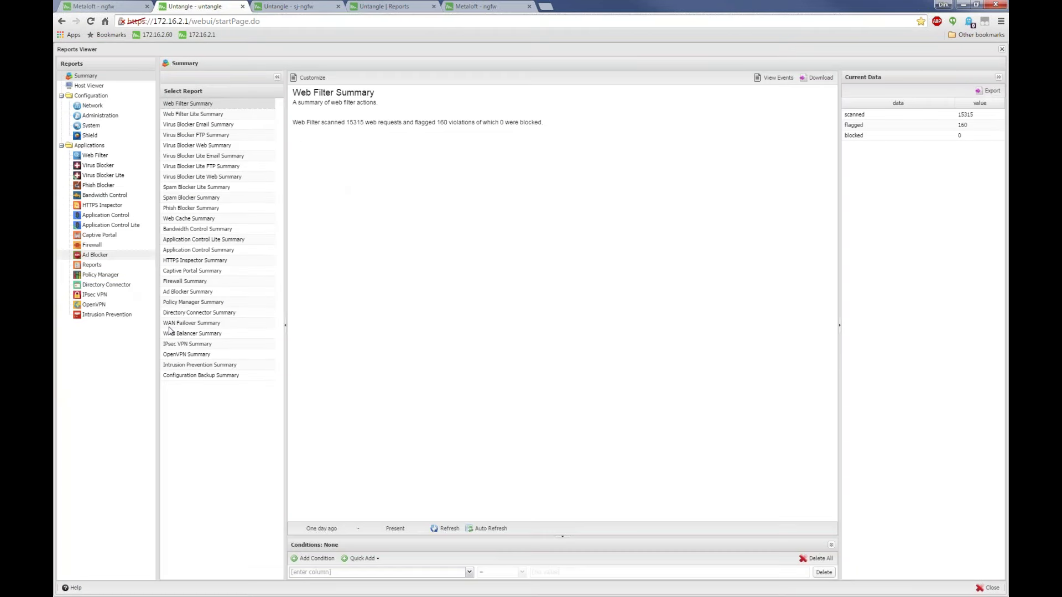
View Web Filter reports, toggle both side panels, then show the Bandwidth Control Bandwidth Usage chart
left_click(94, 156)
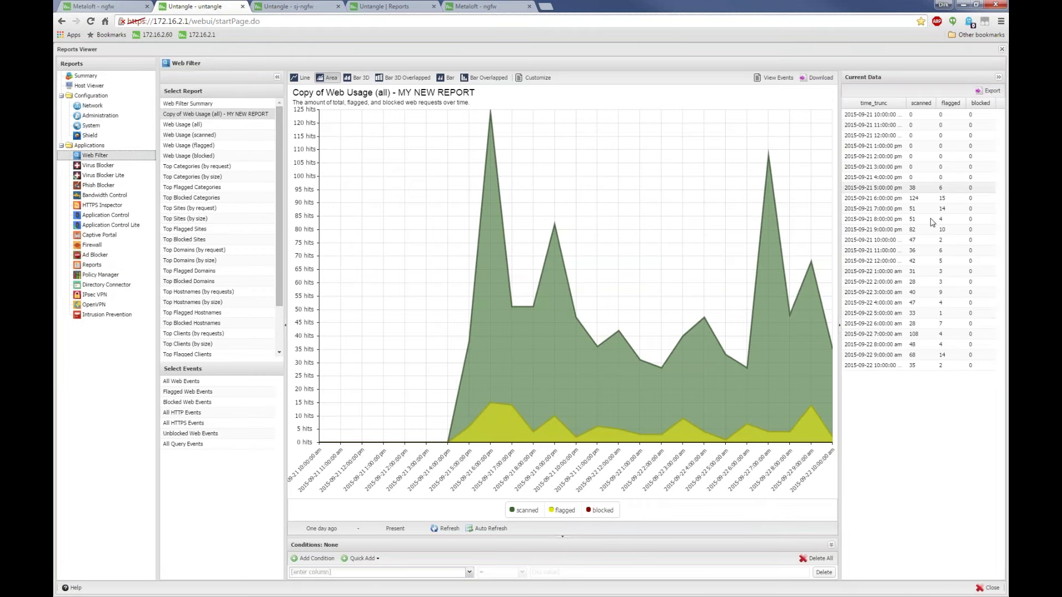
left_click(998, 78)
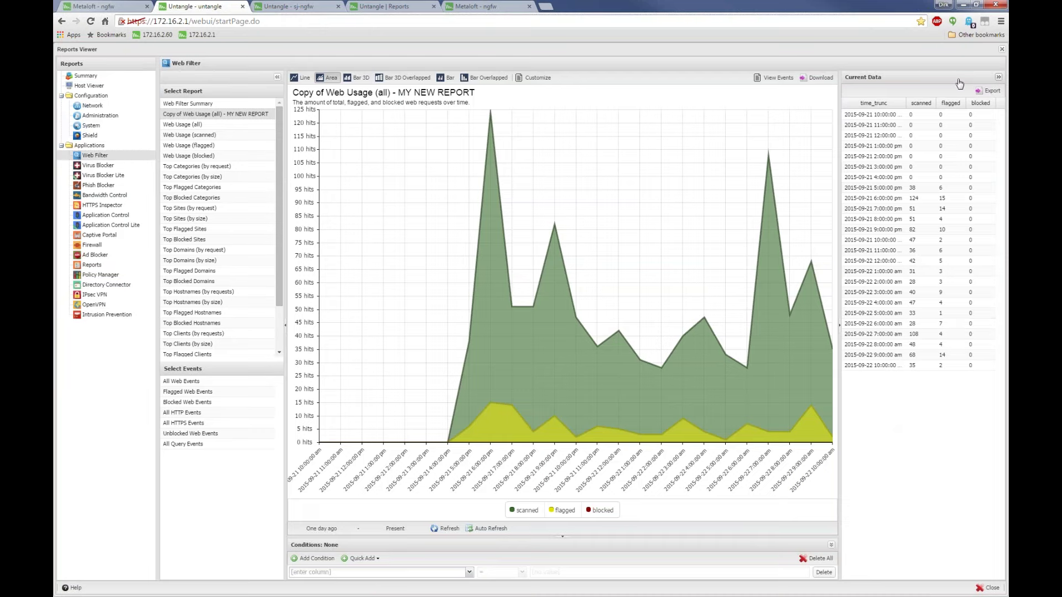
left_click(277, 77)
left_click(167, 77)
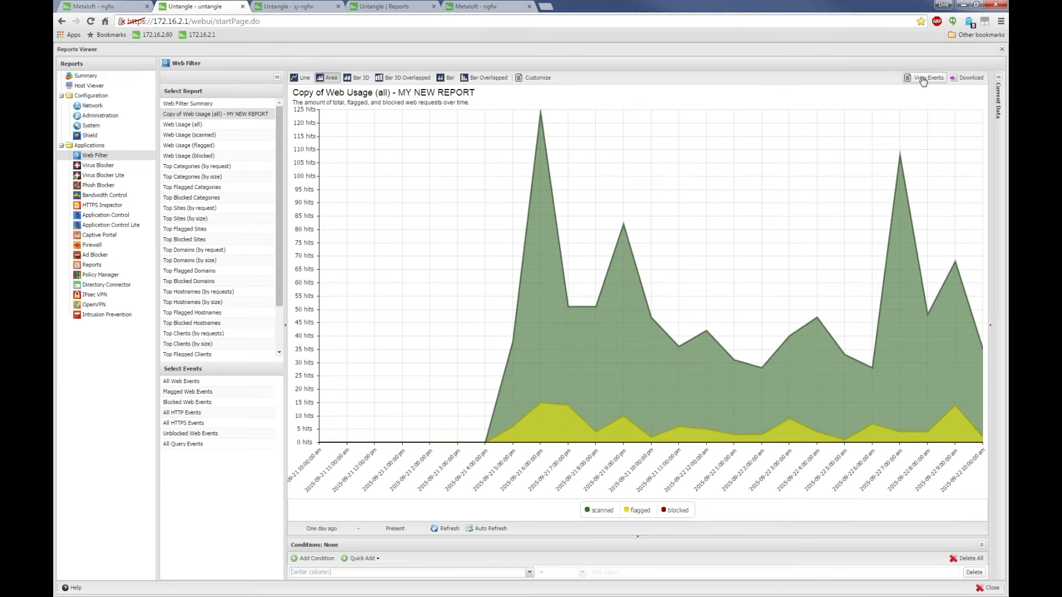
left_click(998, 78)
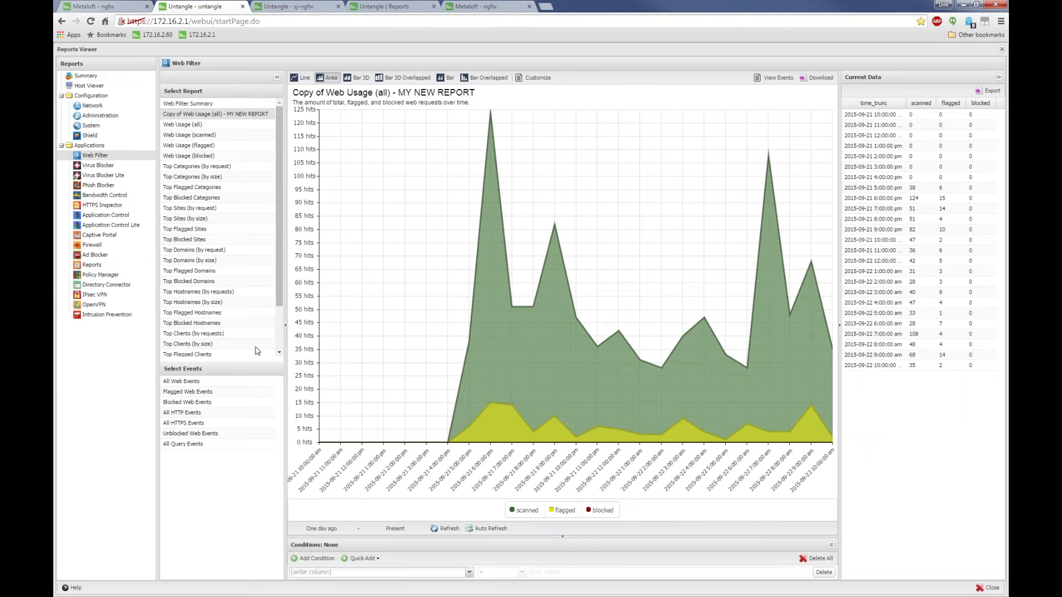
left_click(112, 196)
left_click(196, 115)
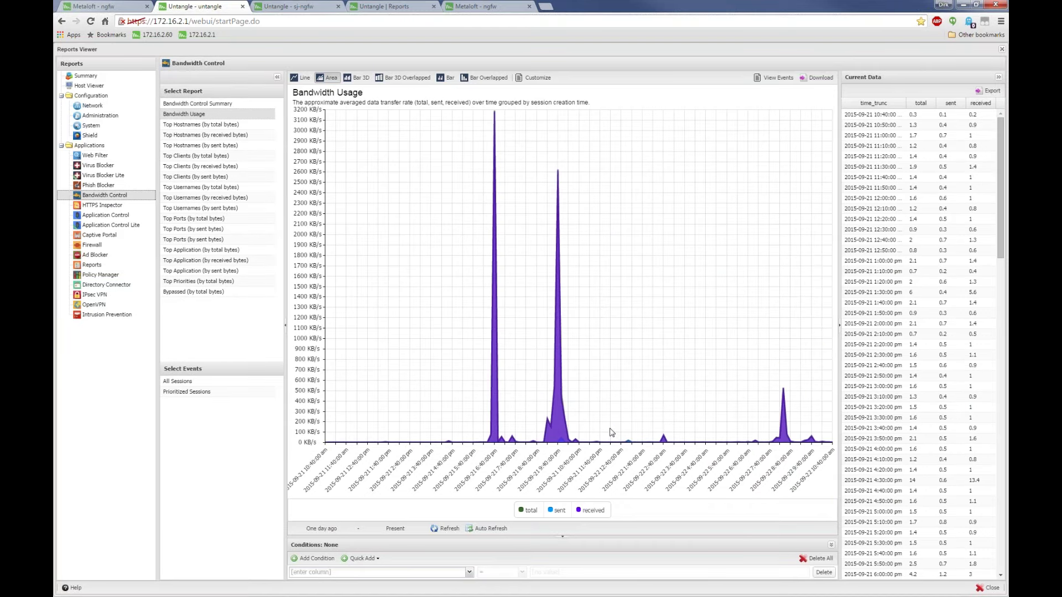
Check the condition column list, close the Reports Viewer, and open the Reports service Settings
left_click(468, 573)
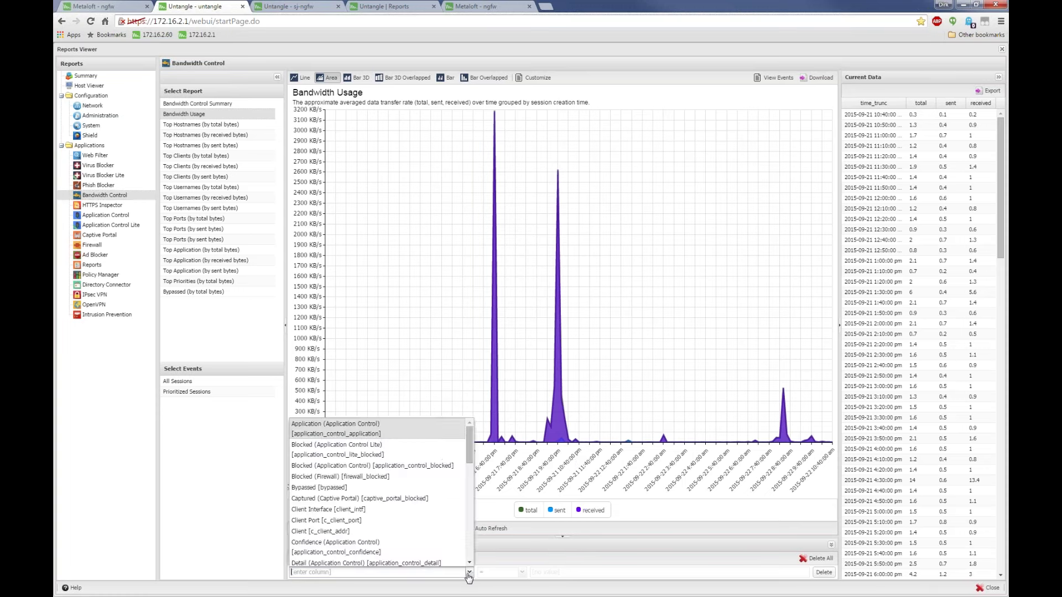
left_click(720, 536)
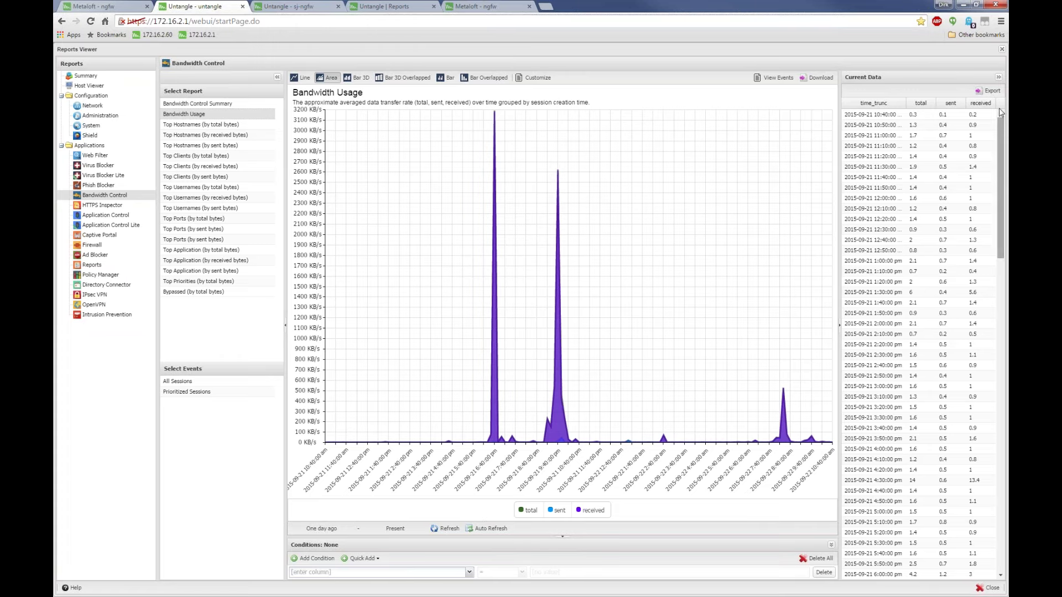
left_click(1002, 50)
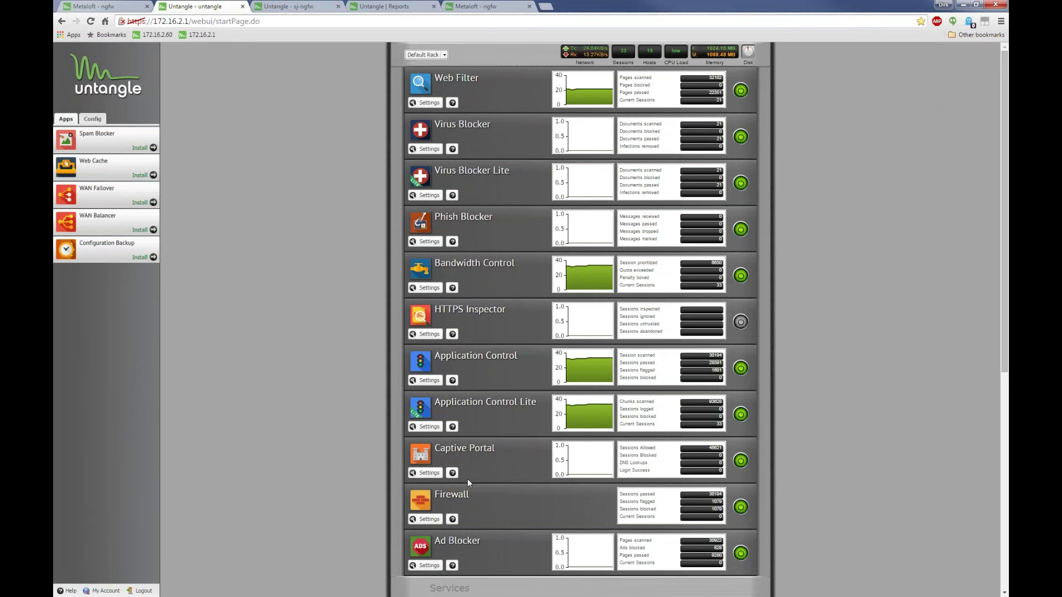
scroll(390, 412, "down", 7)
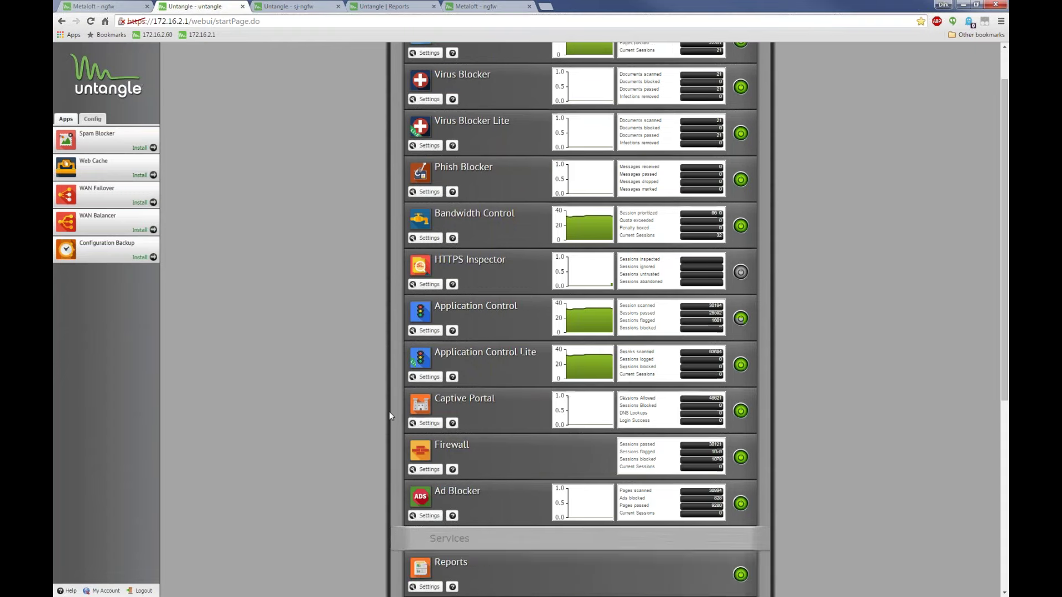
left_click(429, 262)
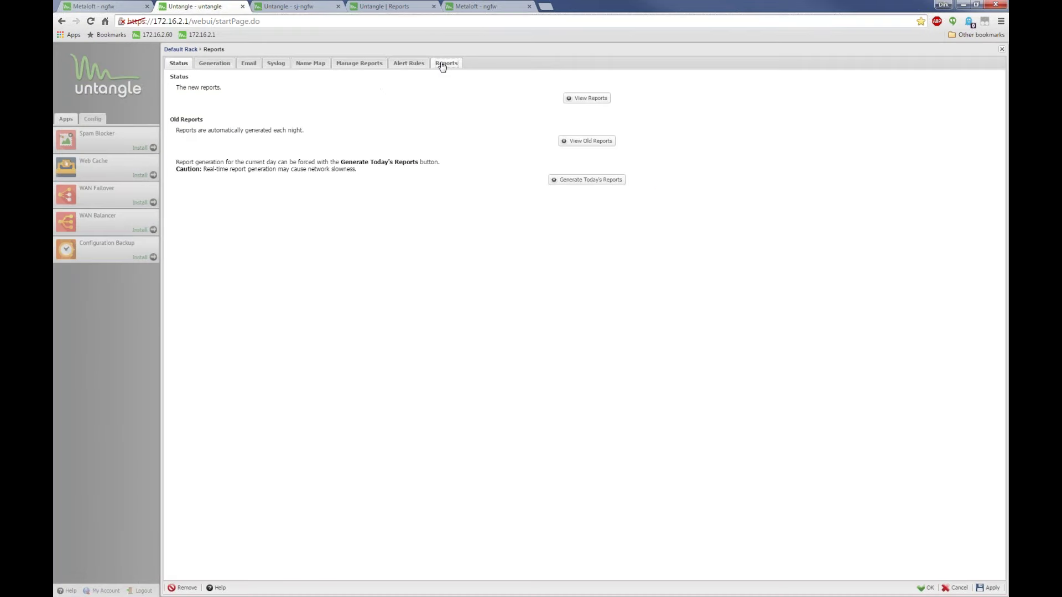
Scroll through every category on the Manage Reports list, then close the Reports settings
left_click(442, 64)
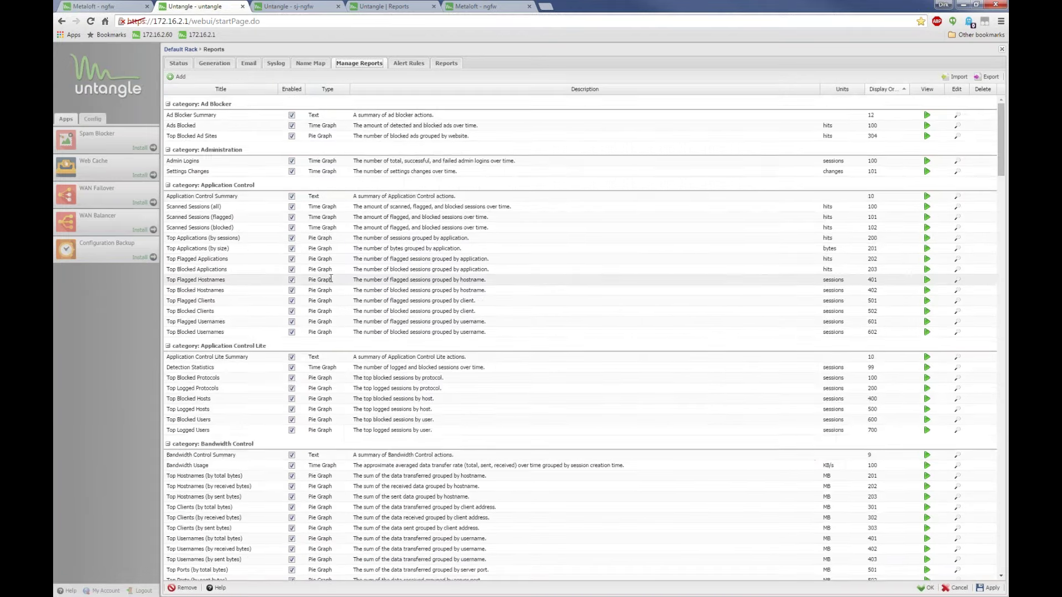
scroll(330, 278, "down", 15)
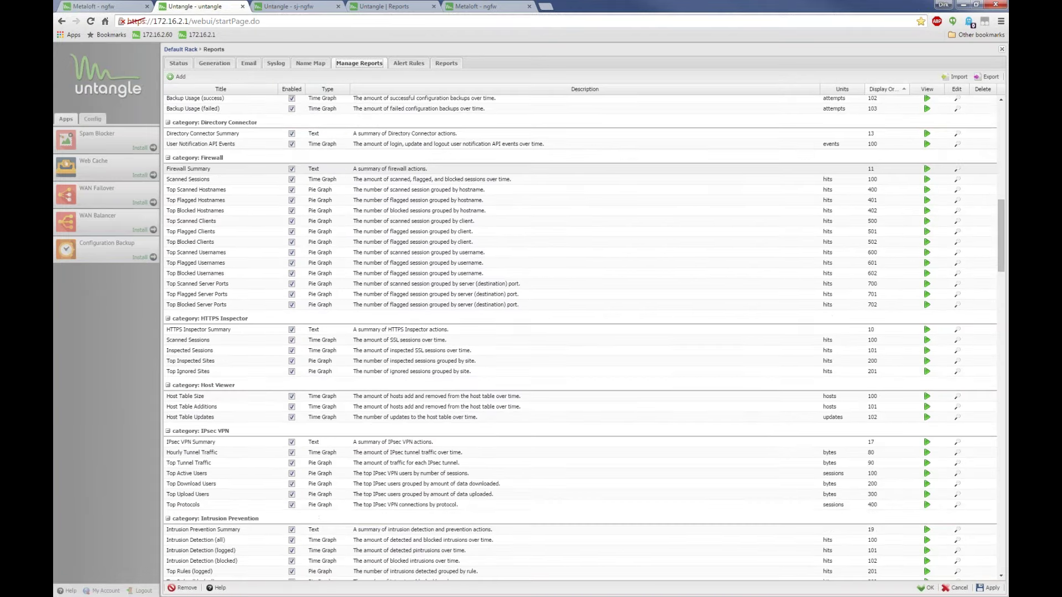
scroll(254, 265, "down", 15)
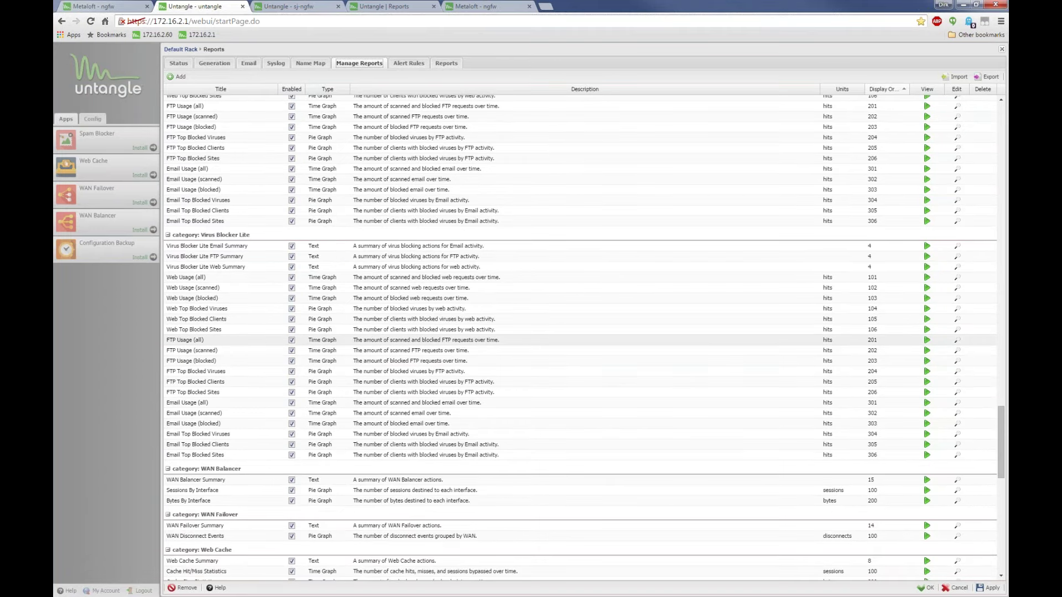
scroll(580, 339, "down", 15)
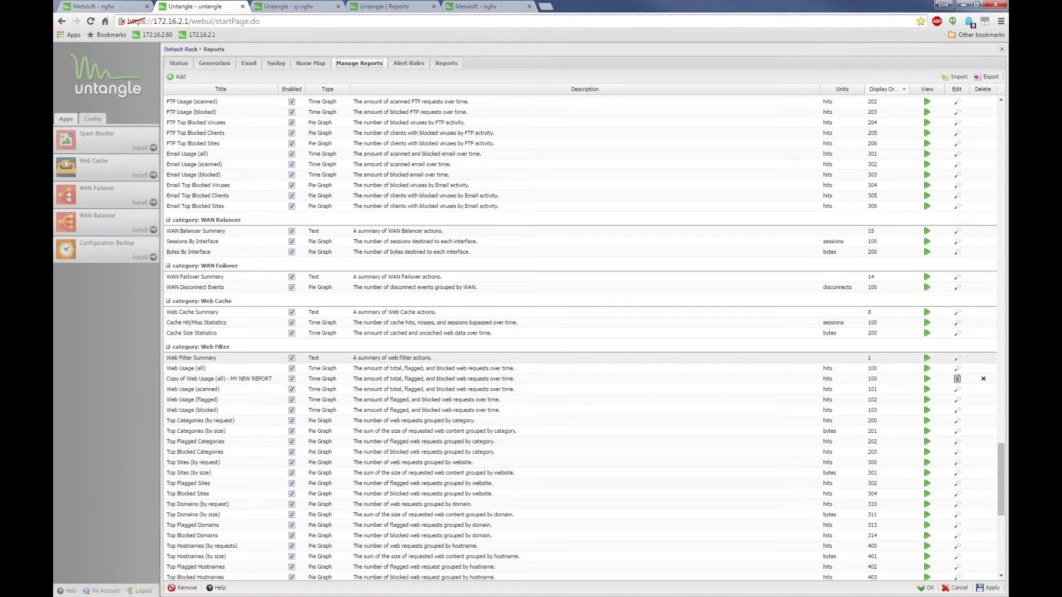
scroll(580, 340, "down", 2)
scroll(433, 302, "down", 2)
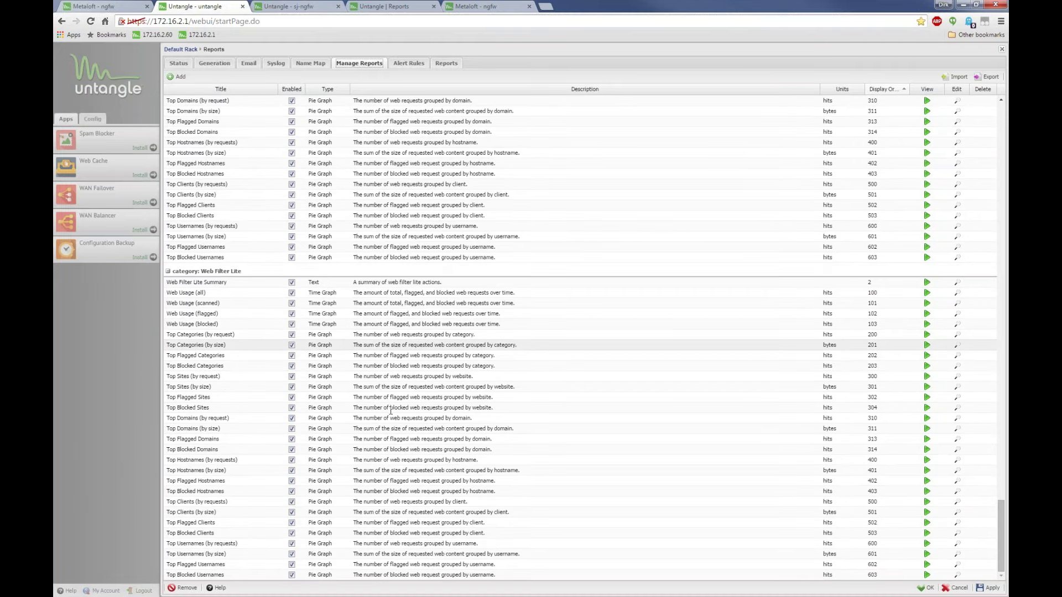
scroll(433, 302, "up", 9)
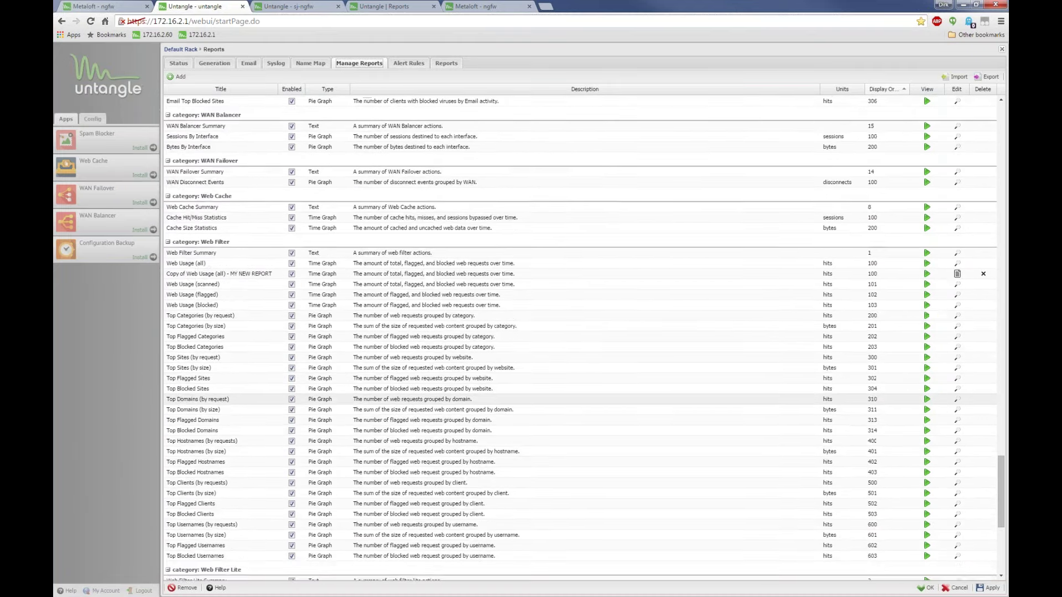
scroll(433, 301, "up", 20)
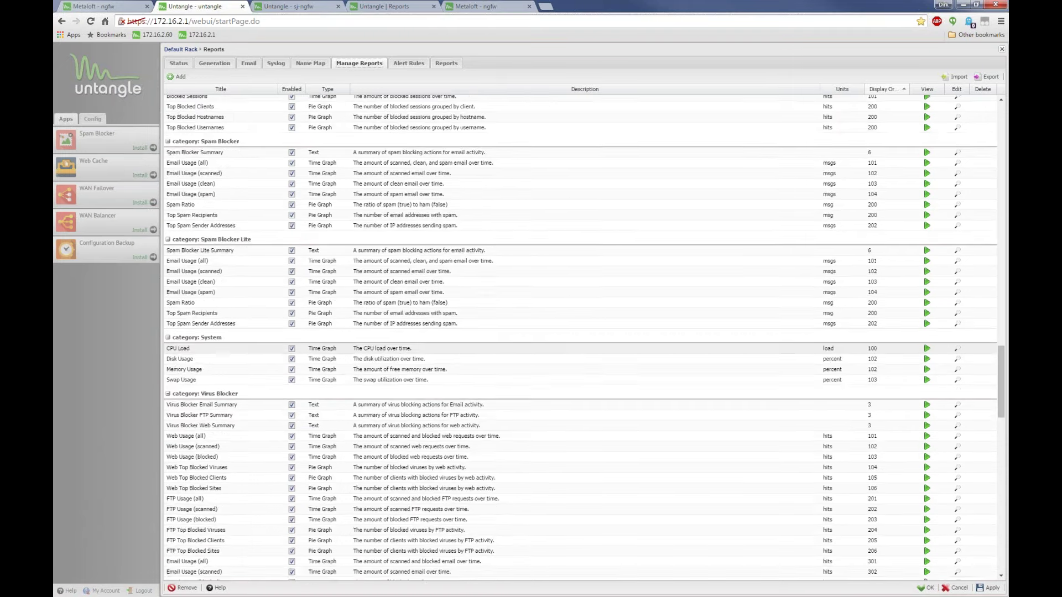
scroll(963, 105, "up", 15)
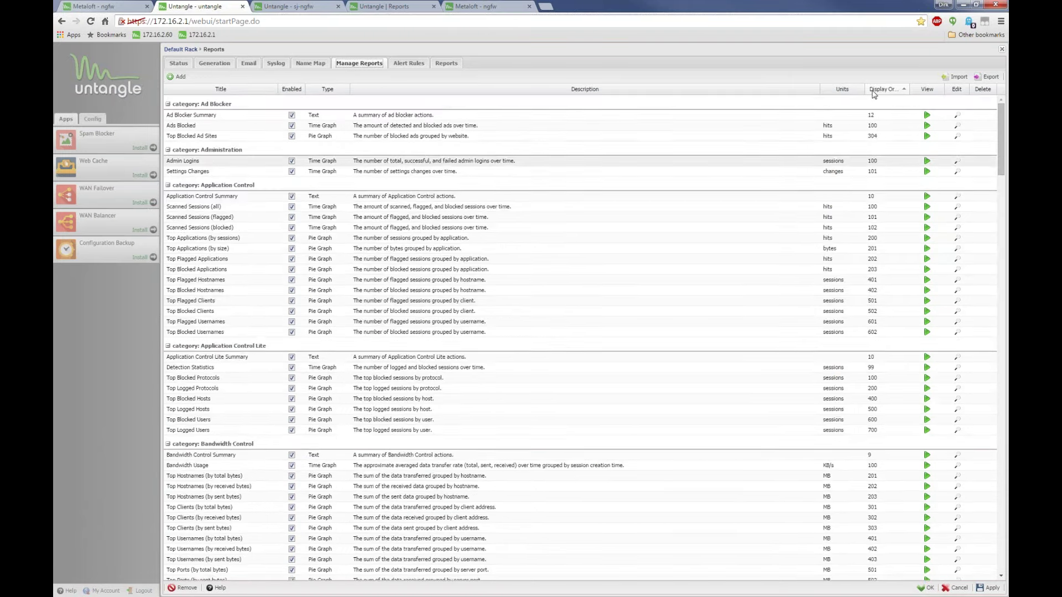
key("Escape")
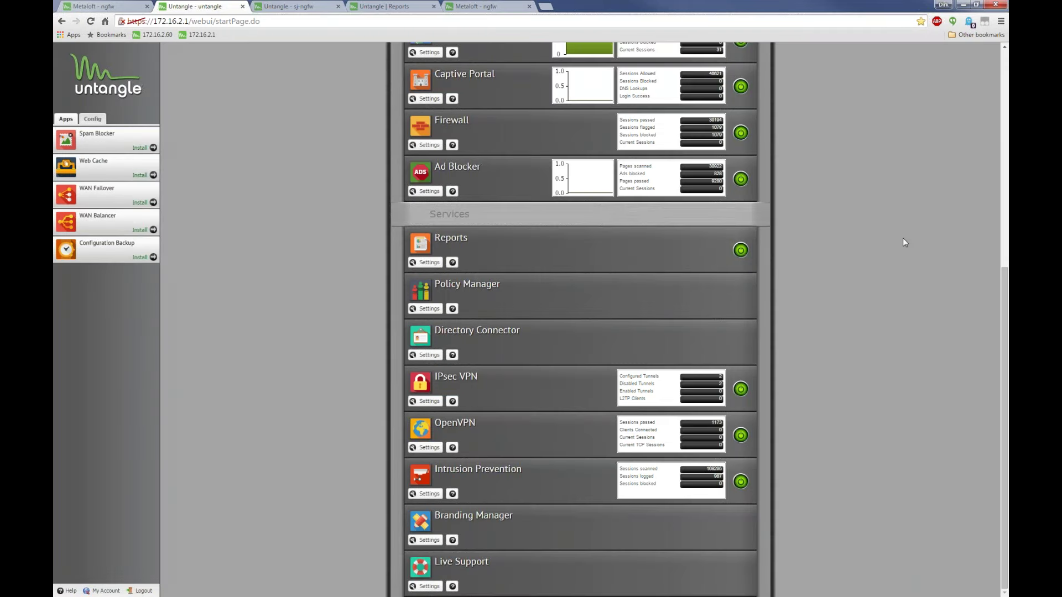
Switch to the PowerPoint deck and move through the Q&A slide to the RESOURCES slide 5
scroll(903, 237, "up", 5)
scroll(892, 253, "up", 2)
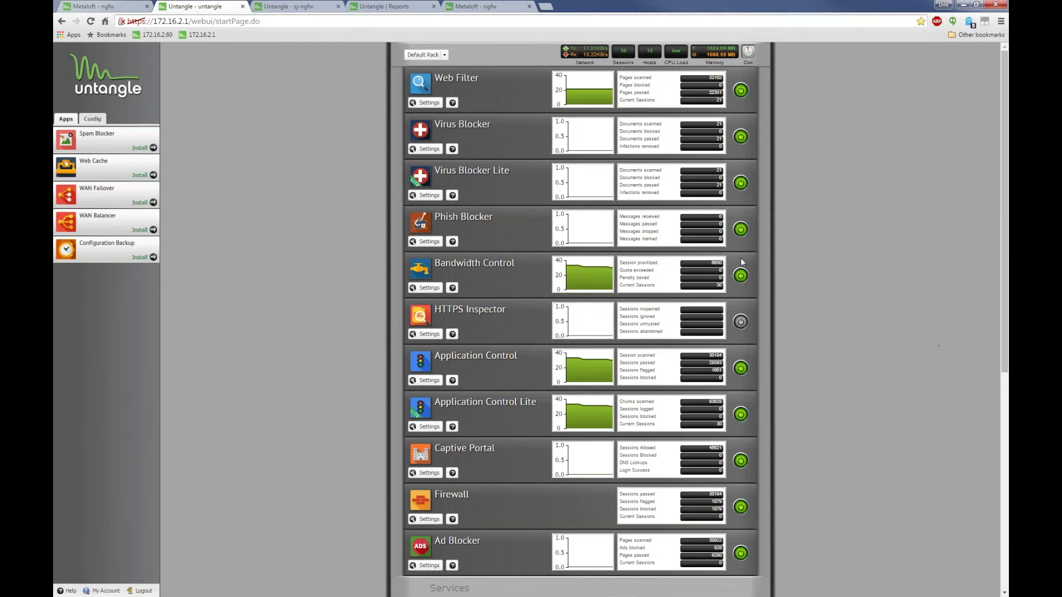
key("alt+Tab")
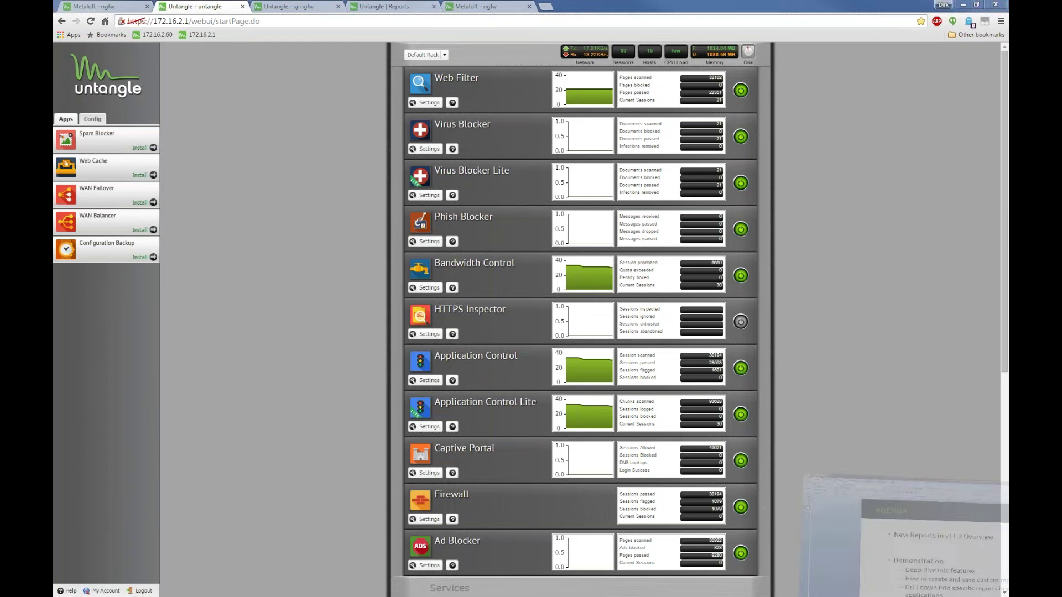
left_click(69, 124)
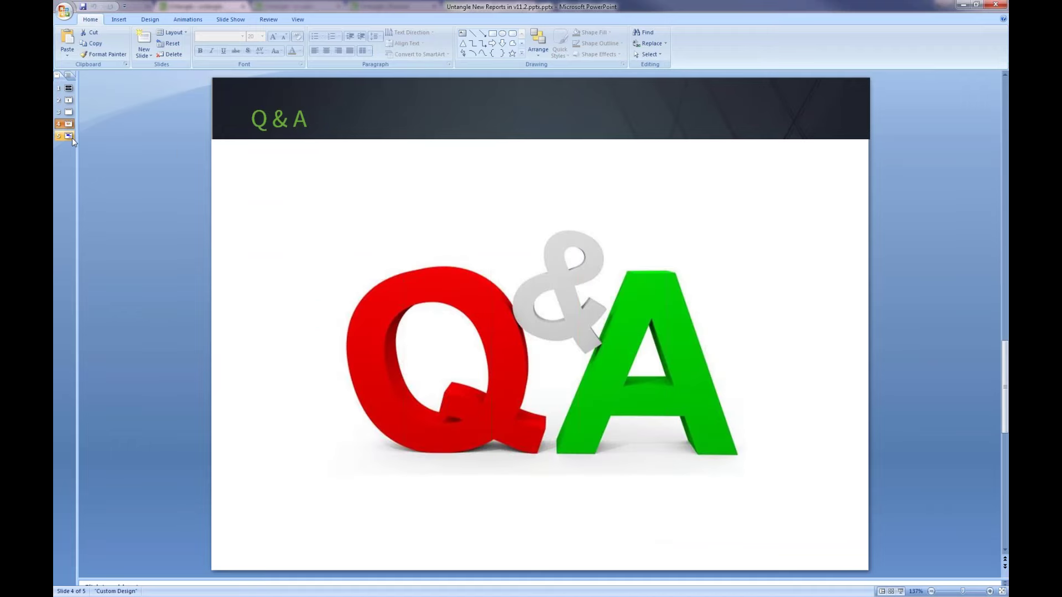
left_click(71, 138)
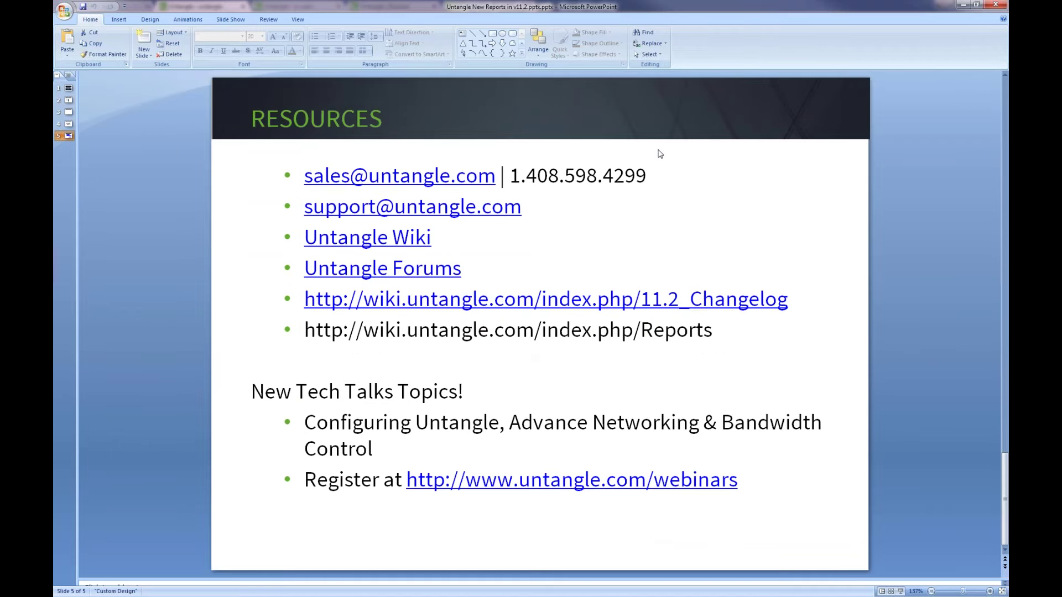